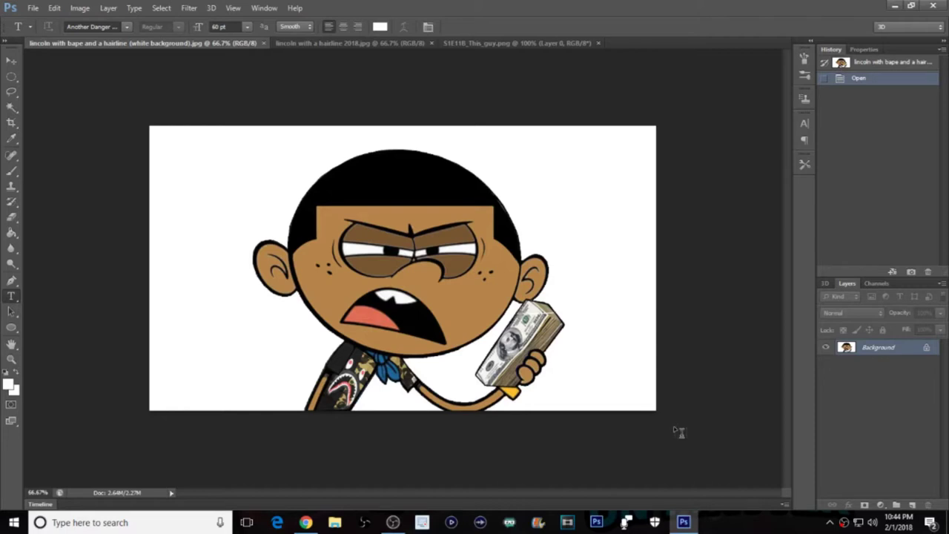
Step: Compare the two finished example edits, "lincoln with a hairline 2018.jpg" and "lincoln with bape and a hairline (white background).jpg"
{"action": "left_click", "coordinate": [361, 43]}
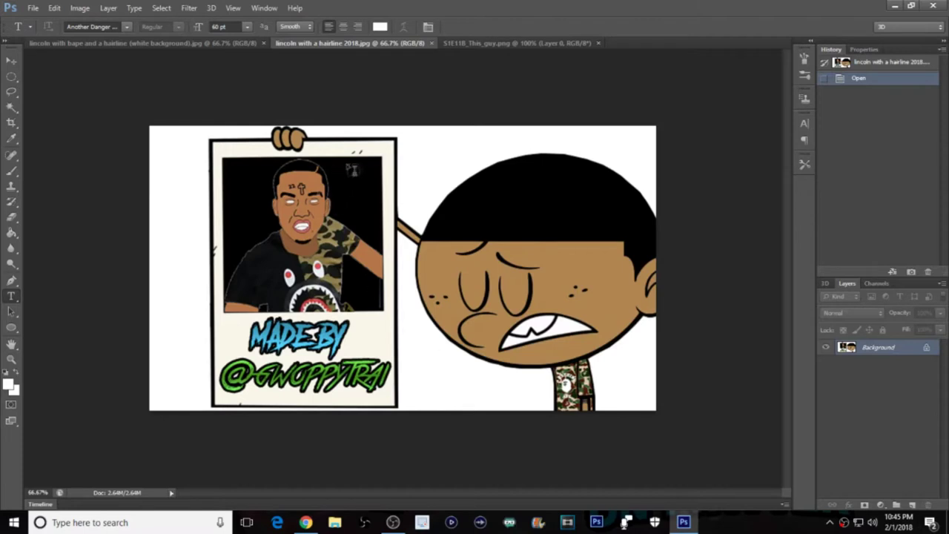
{"action": "left_click", "coordinate": [218, 41]}
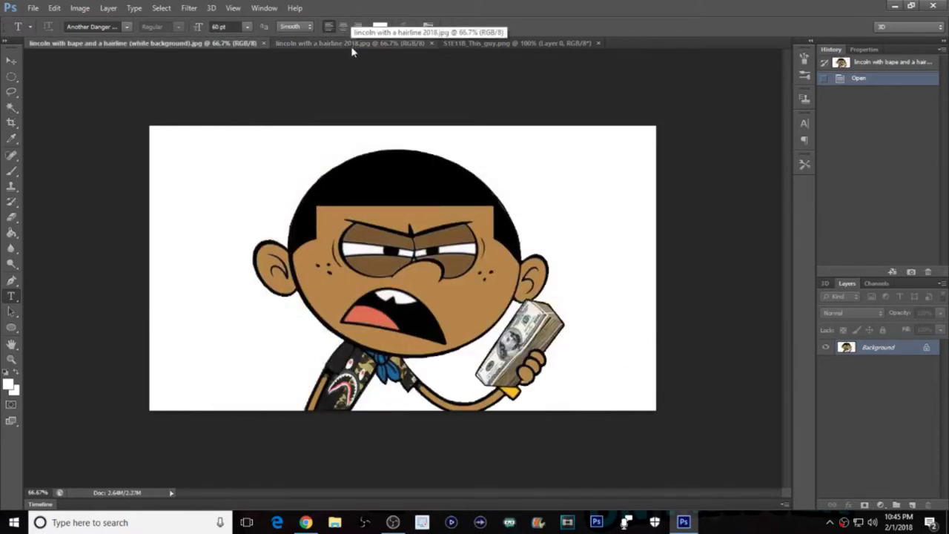
{"action": "left_click", "coordinate": [351, 46]}
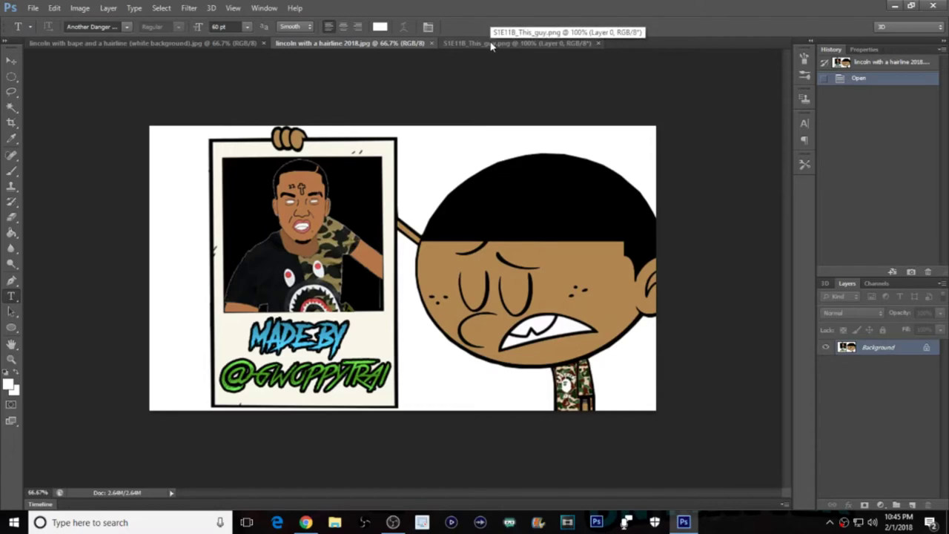
Step: Switch to Chrome, search Google Images for "gwop boy ded the loud house" and preview the first "Loud House in the Hood" Episode 1 thumbnail
{"action": "left_click", "coordinate": [305, 522]}
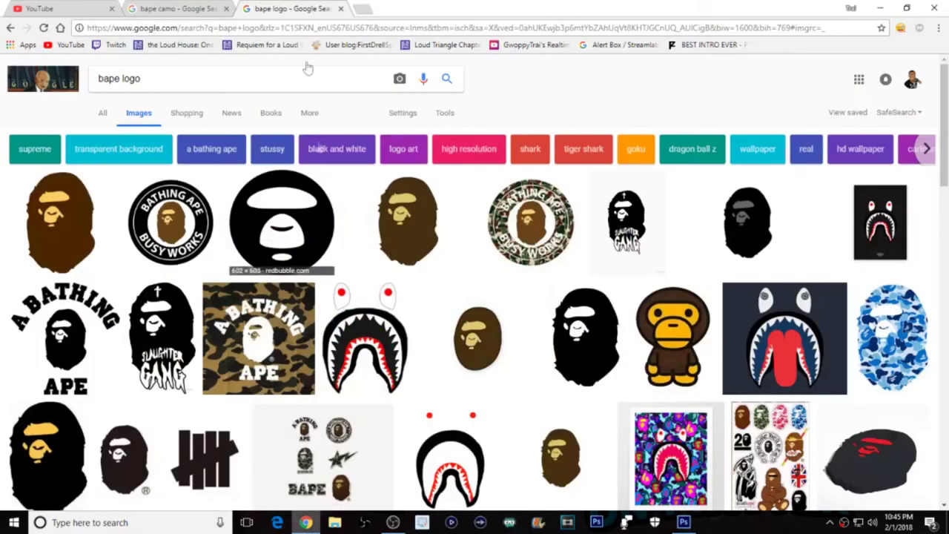
{"action": "left_click", "coordinate": [364, 11]}
{"action": "type", "text": "gwop"}
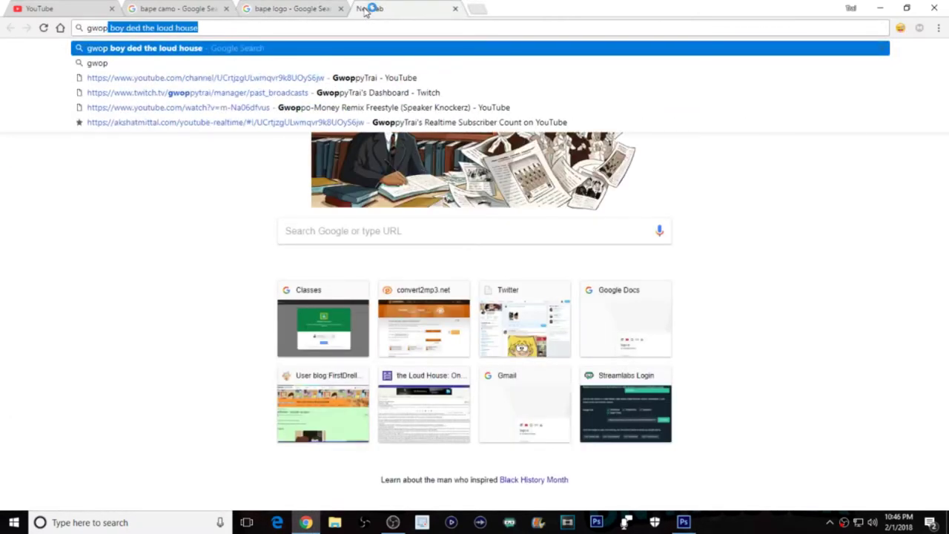
{"action": "left_click", "coordinate": [239, 49]}
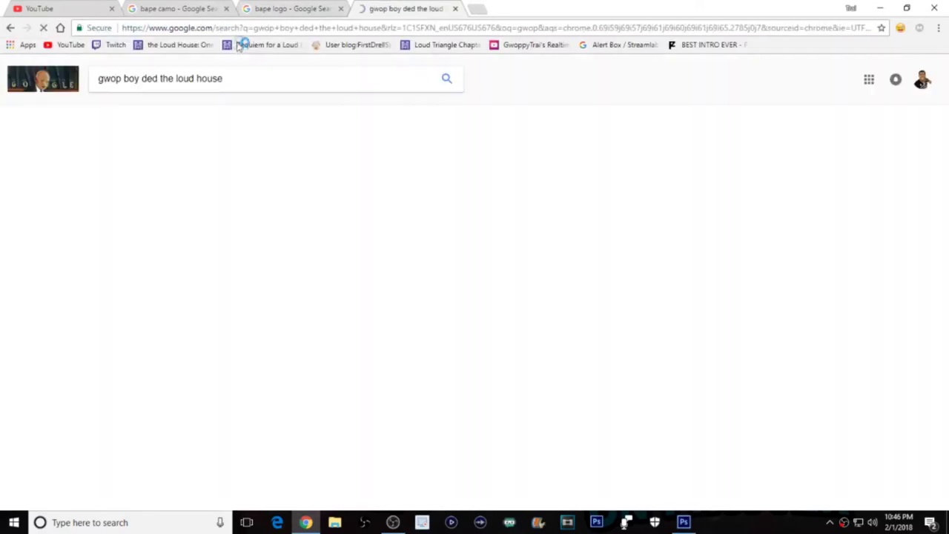
{"action": "left_click", "coordinate": [189, 116]}
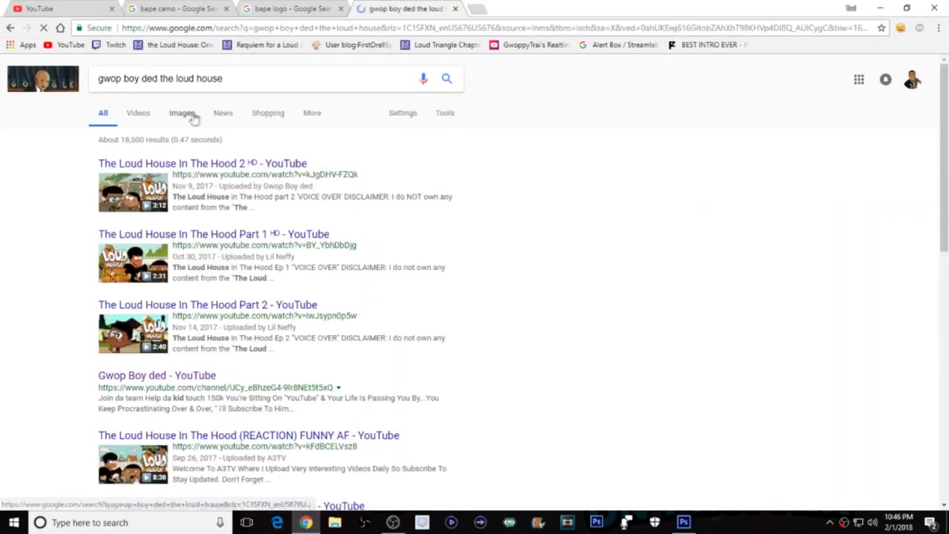
{"action": "left_click", "coordinate": [104, 218]}
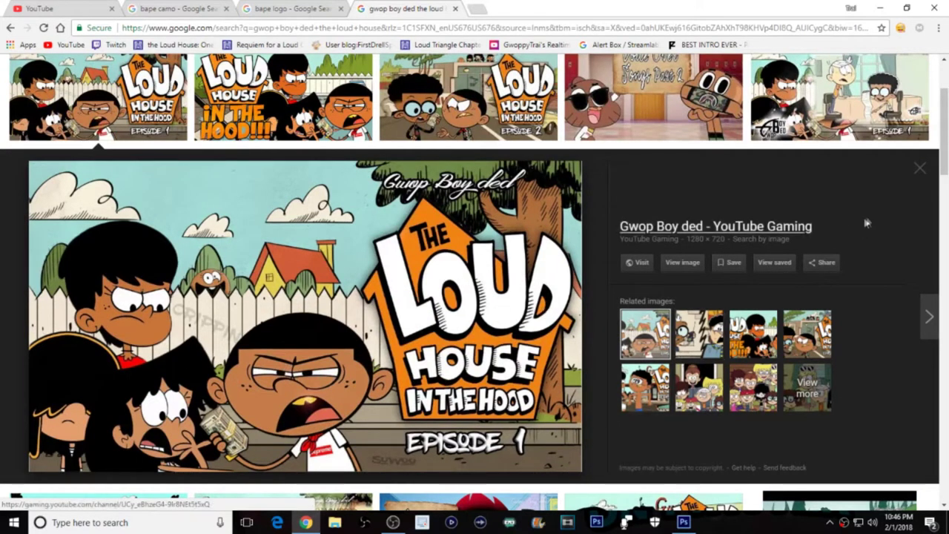
{"action": "left_click", "coordinate": [922, 171]}
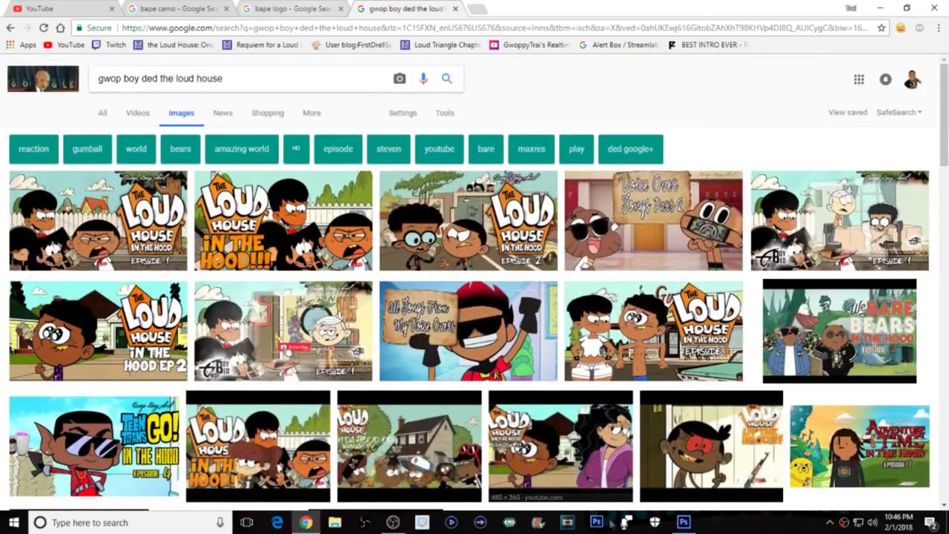
Step: Switch back to Photoshop and compare the "lincoln with a hairline 2018.jpg" edit with its source image, S1E11B_This_guy.png
{"action": "left_click", "coordinate": [684, 522]}
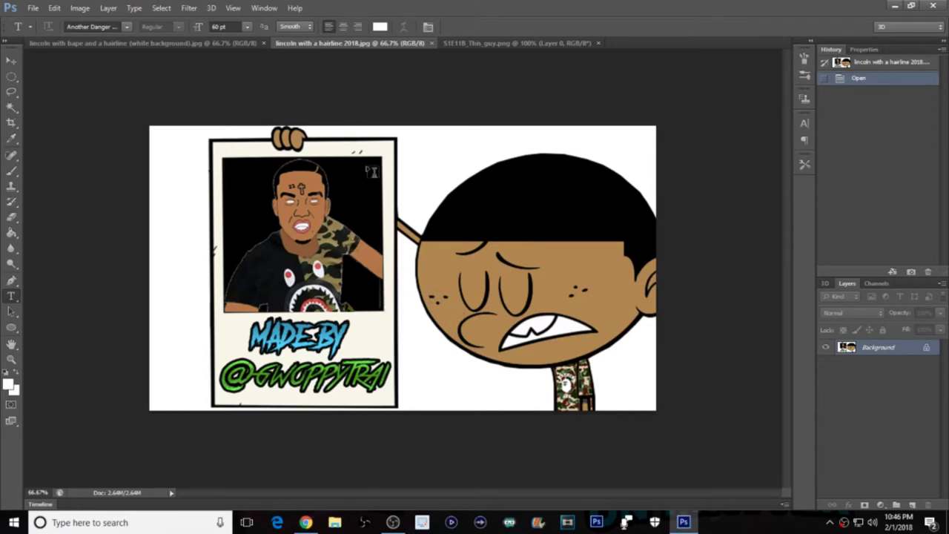
{"action": "left_click", "coordinate": [478, 43]}
{"action": "left_click", "coordinate": [378, 43]}
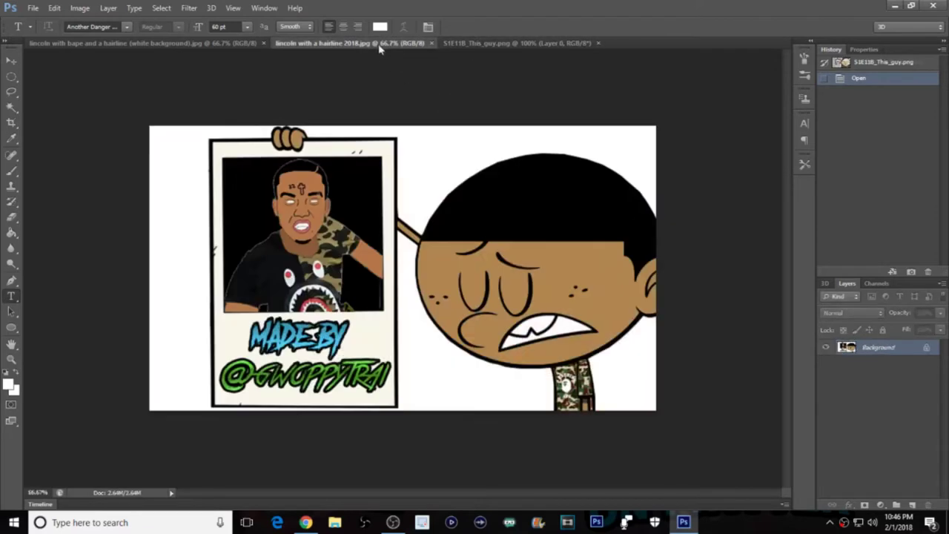
{"action": "left_click", "coordinate": [531, 44]}
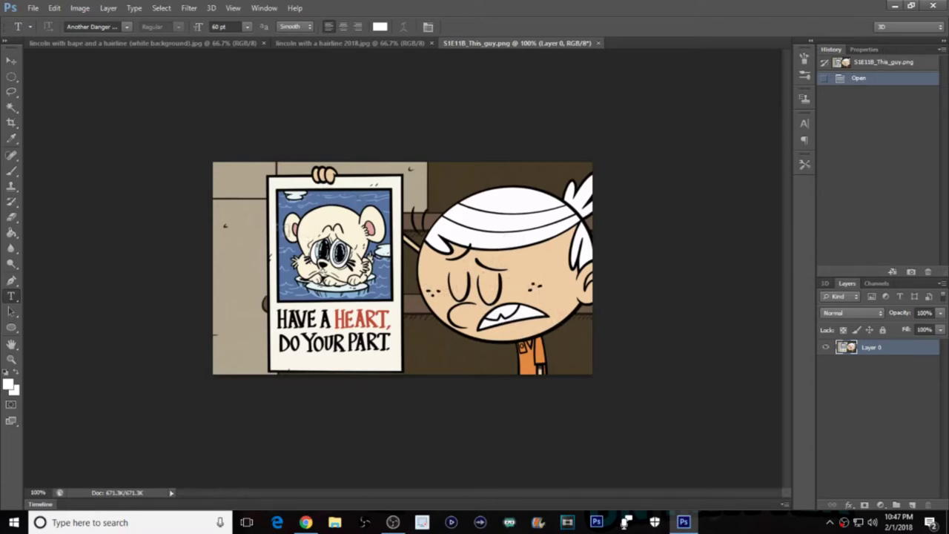
Step: Choose the Paint Bucket, sample the skin brown (#b6854a) from the bape Lincoln image as foreground color, and return to S1E11B_This_guy.png
{"action": "left_click", "coordinate": [12, 232]}
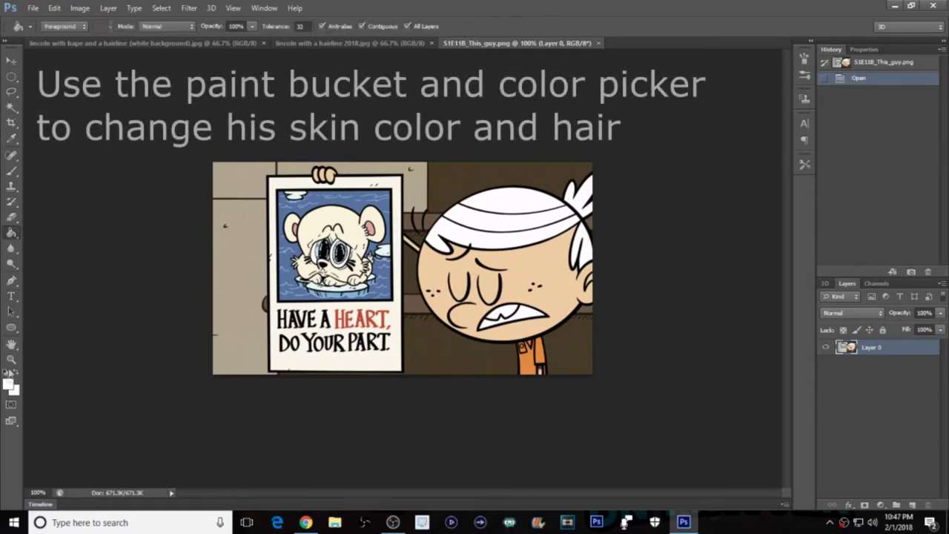
{"action": "left_click", "coordinate": [9, 384]}
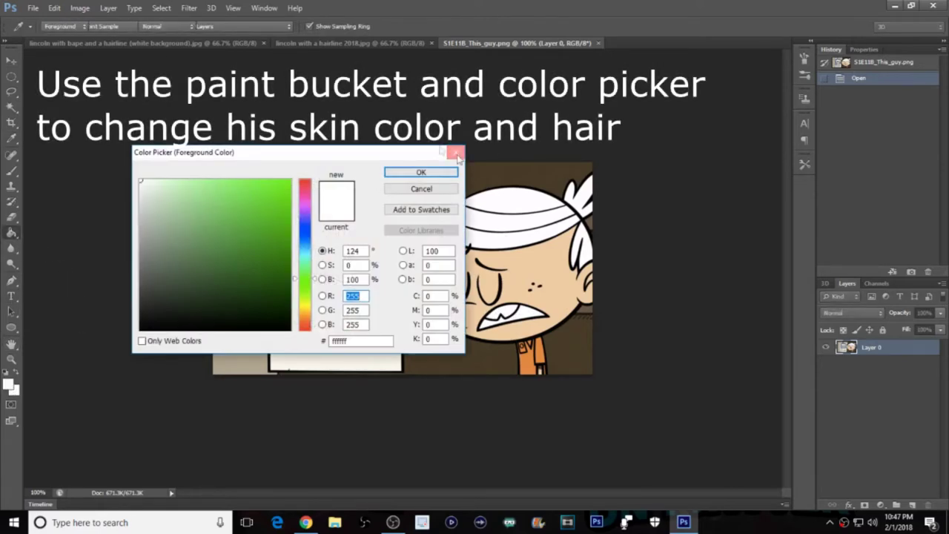
{"action": "left_click", "coordinate": [457, 154]}
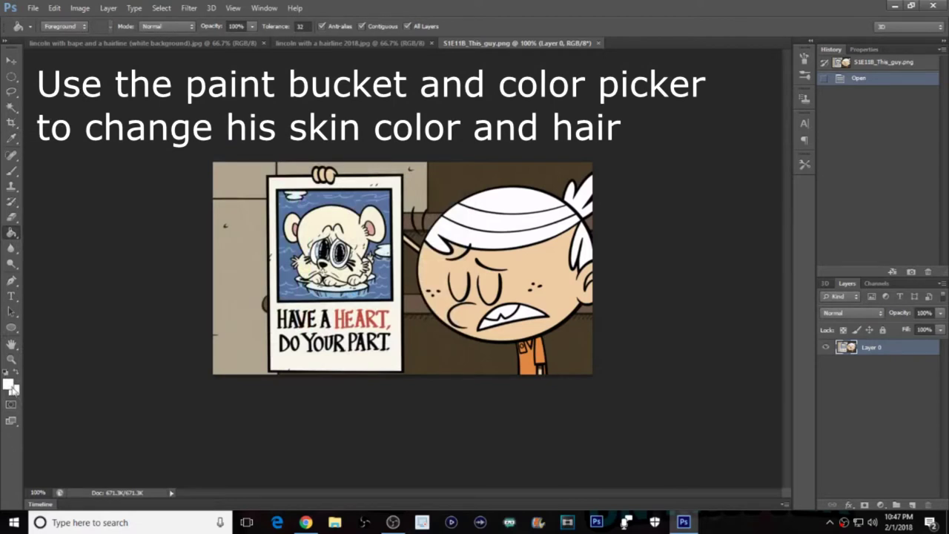
{"action": "left_click", "coordinate": [141, 42]}
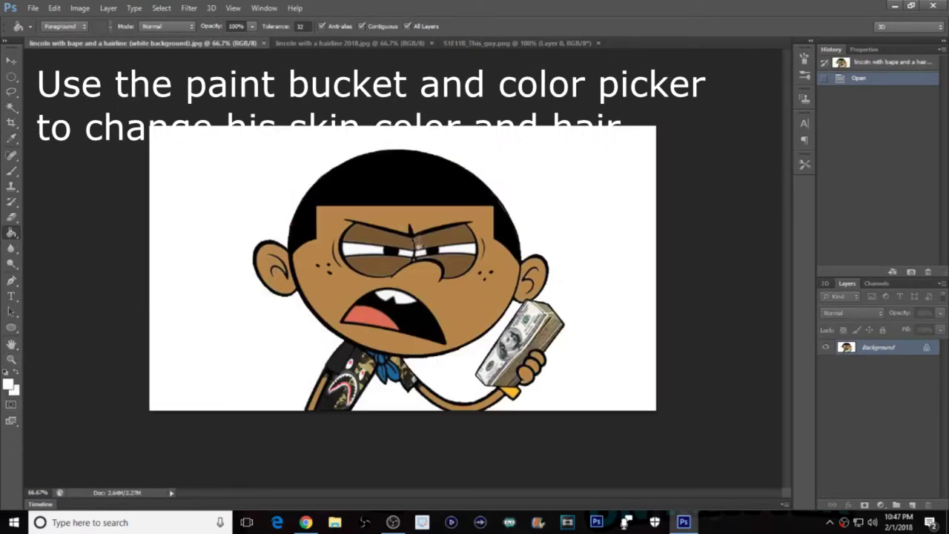
{"action": "left_click", "coordinate": [9, 384]}
{"action": "left_click_drag", "start_coordinate": [193, 154], "coordinate": [684, 126]}
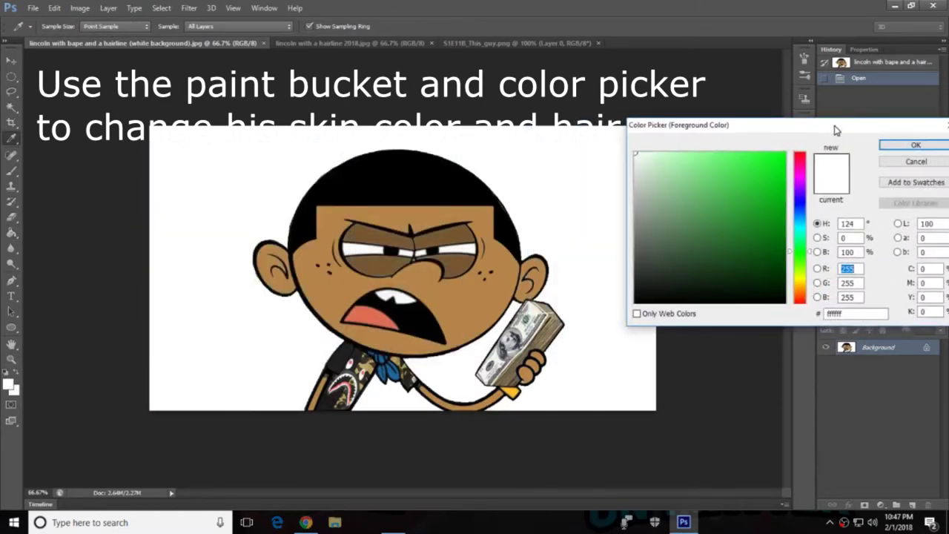
{"action": "left_click", "coordinate": [468, 302]}
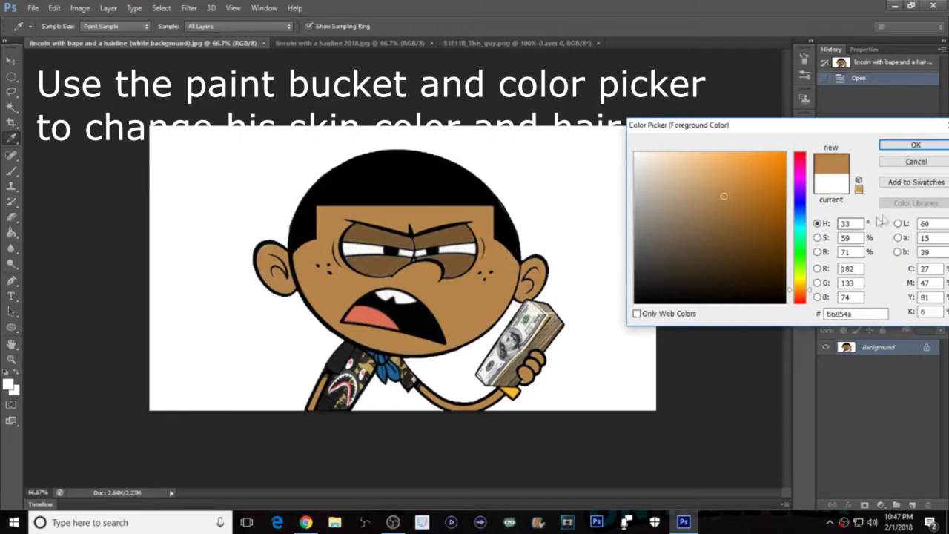
{"action": "left_click", "coordinate": [928, 148]}
{"action": "key", "text": "g"}
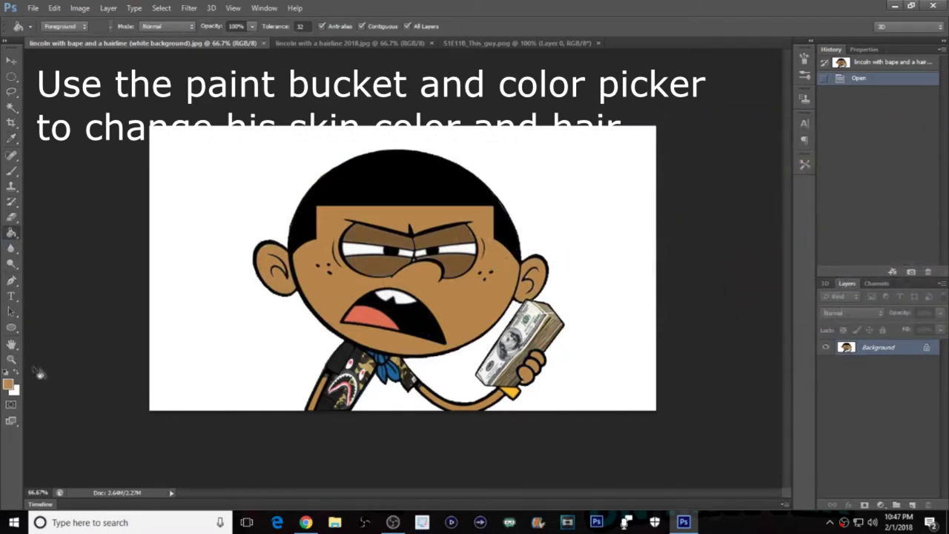
{"action": "left_click", "coordinate": [467, 45]}
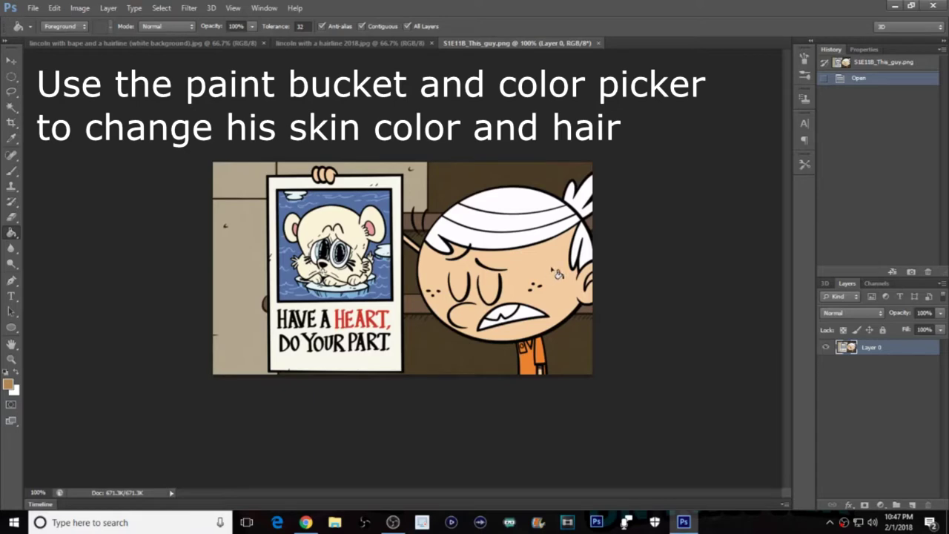
Step: Try filling the character's skin and fingers with brown directly on Layer 0, and revert the image to its opened state
{"action": "key", "text": "ctrl+0"}
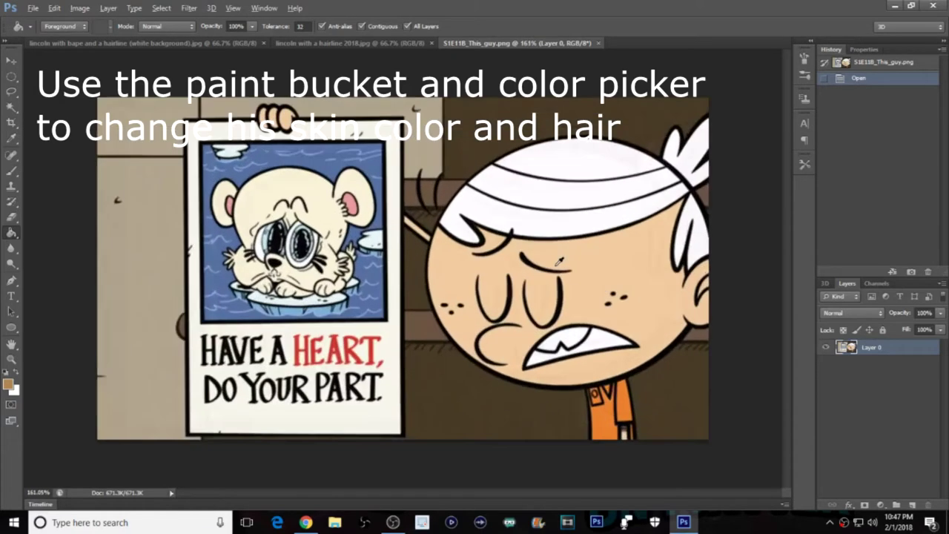
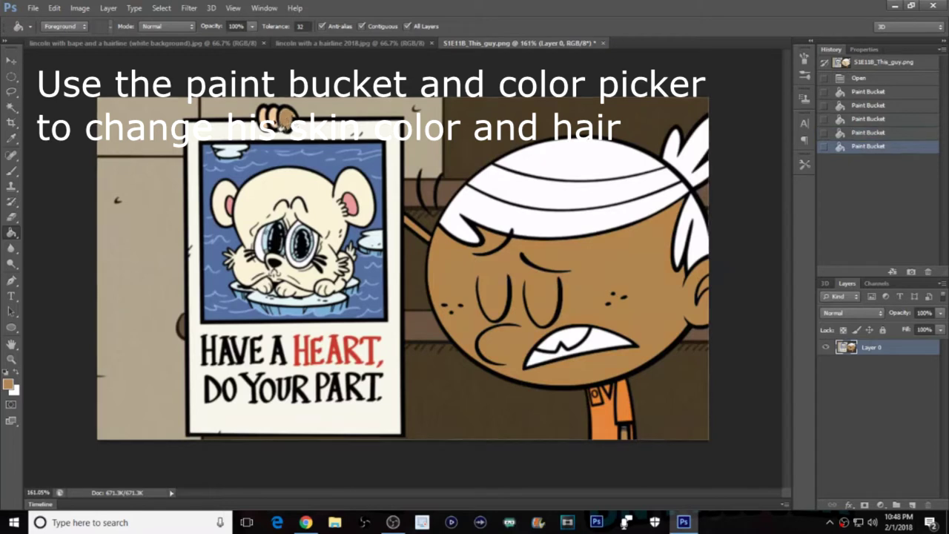
{"action": "left_click", "coordinate": [275, 128]}
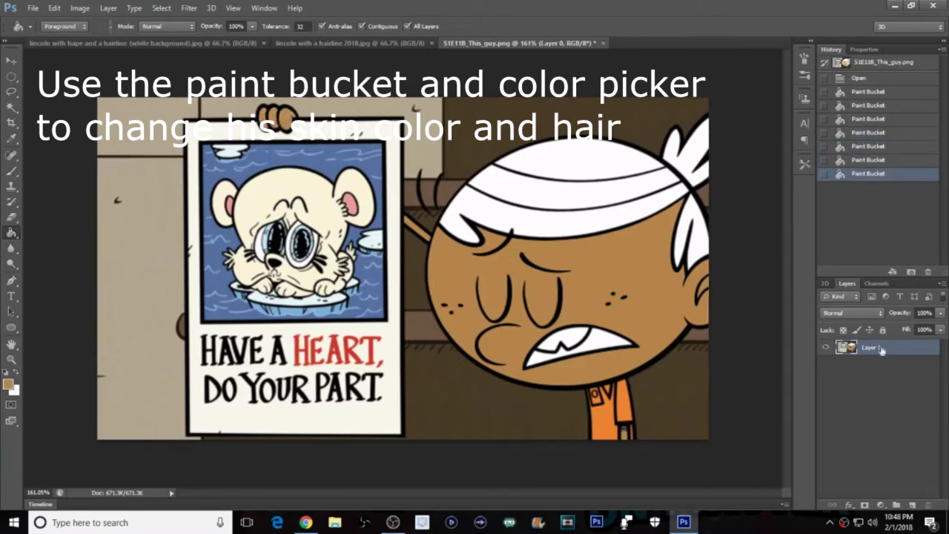
{"action": "left_click", "coordinate": [879, 79]}
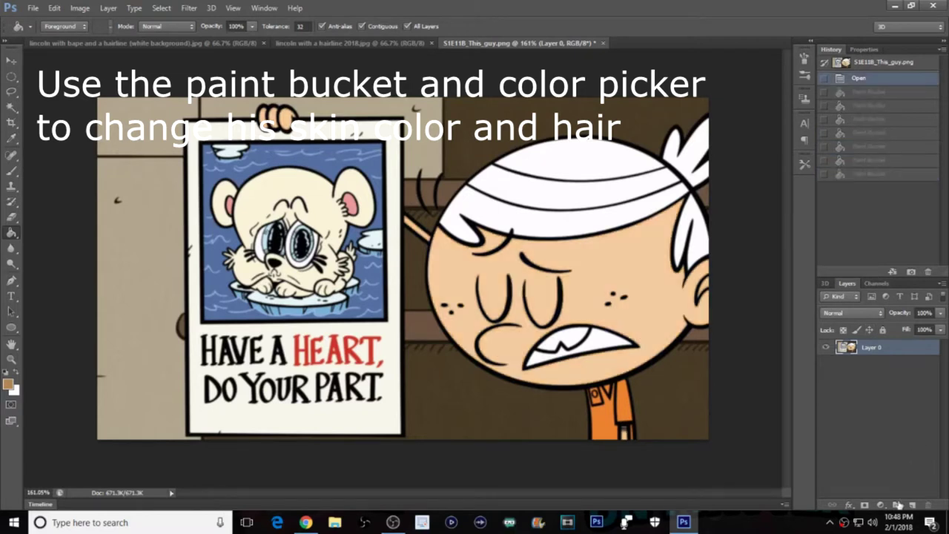
Step: Add a new layer above Layer 0 and name it "skin color"
{"action": "left_click", "coordinate": [897, 505]}
{"action": "double_click", "coordinate": [871, 347]}
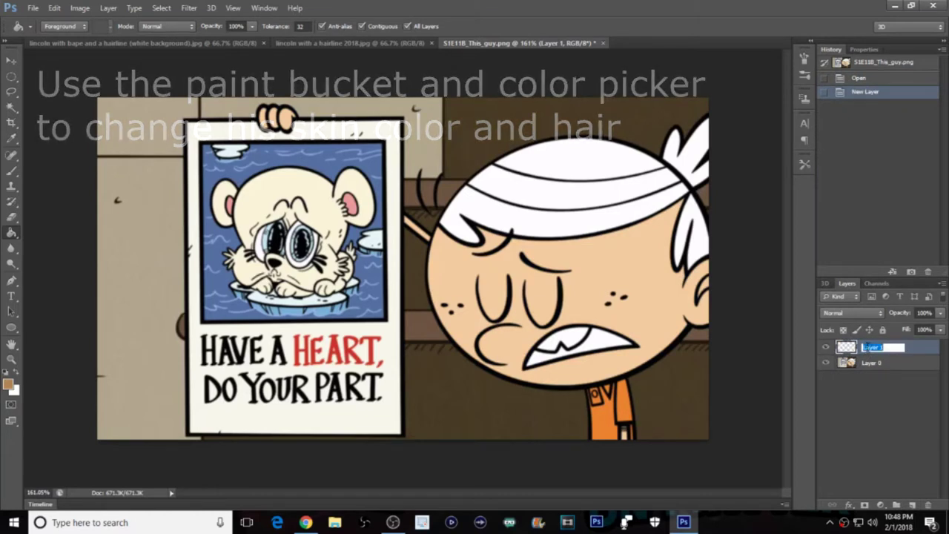
{"action": "type", "text": "colo"}
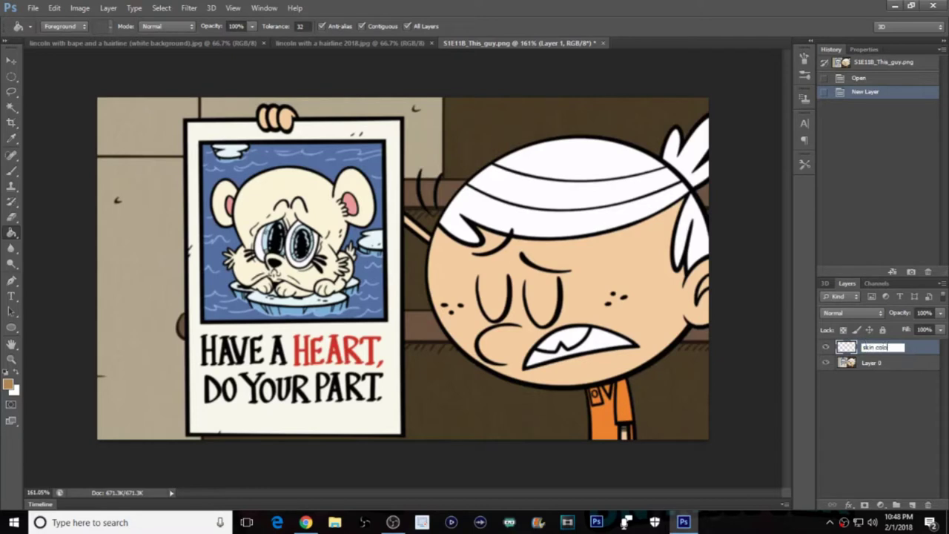
{"action": "key", "text": "Return"}
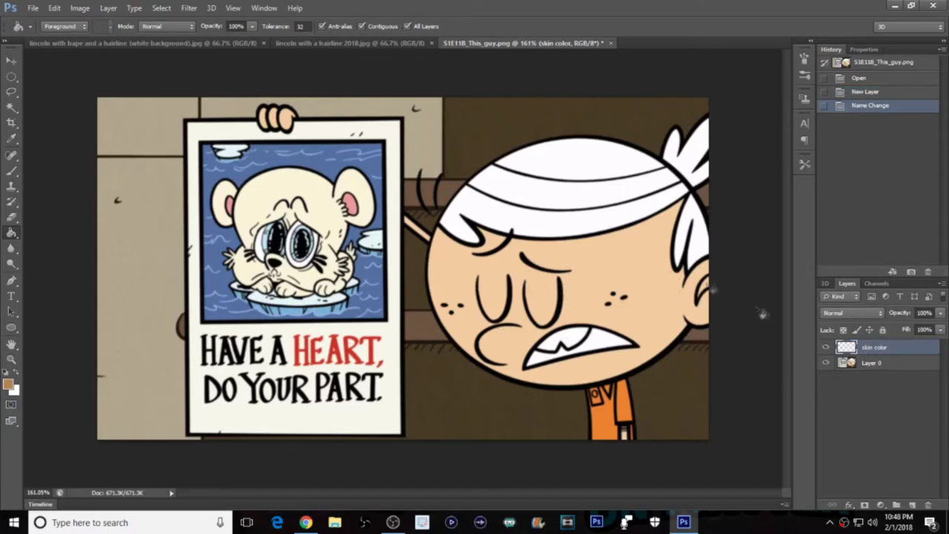
Step: Fill the character's face, ear, arms and the fingers holding the poster with the brown on the "skin color" layer
{"action": "left_click", "coordinate": [639, 265]}
{"action": "left_click", "coordinate": [706, 297]}
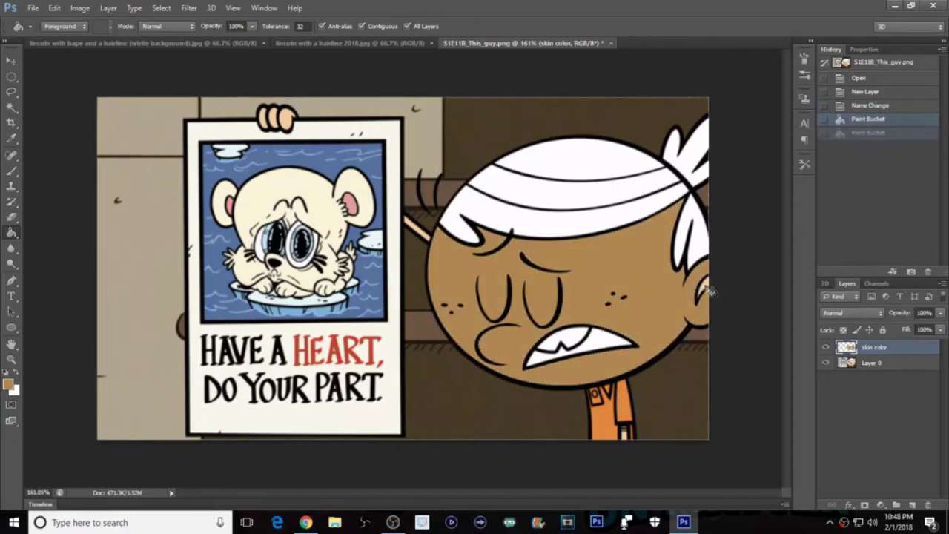
{"action": "left_click", "coordinate": [630, 443]}
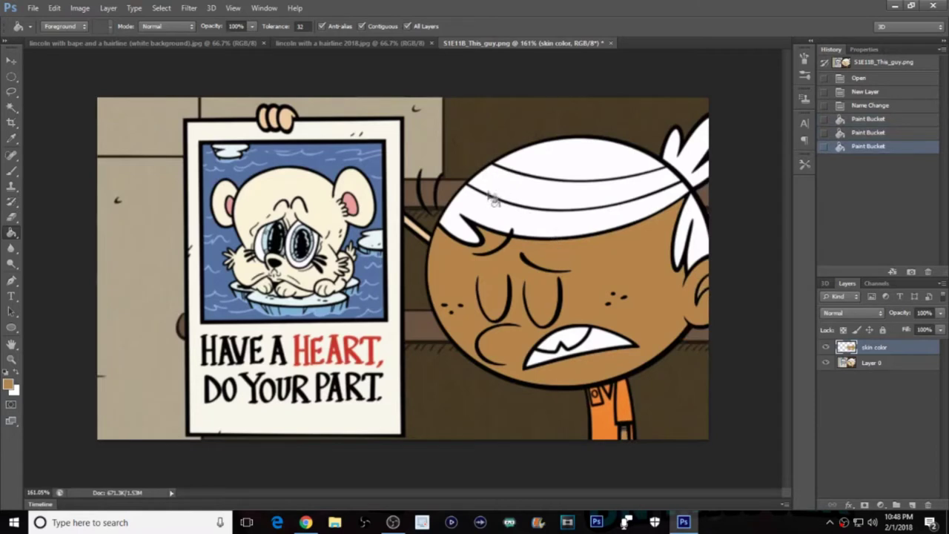
{"action": "left_click", "coordinate": [287, 123]}
{"action": "left_click", "coordinate": [429, 237]}
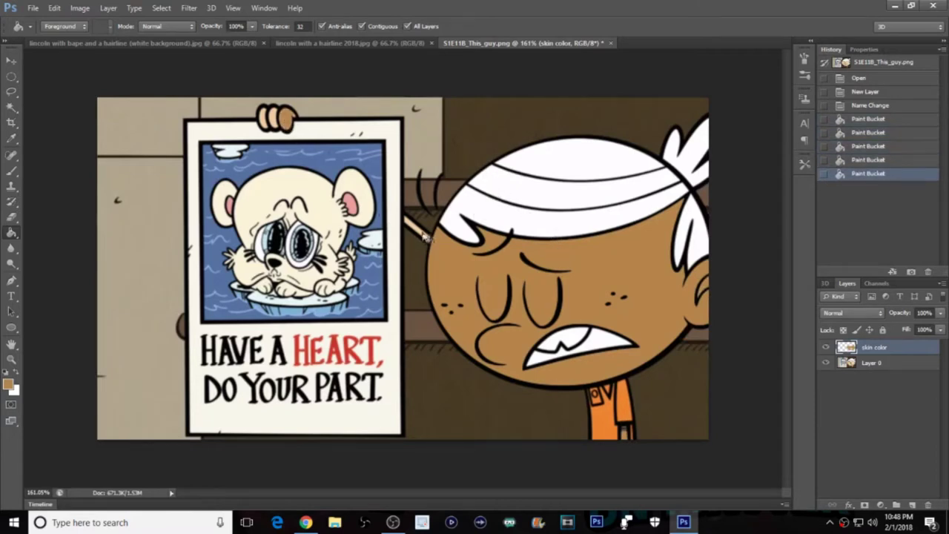
{"action": "left_click", "coordinate": [276, 122]}
{"action": "left_click", "coordinate": [269, 126]}
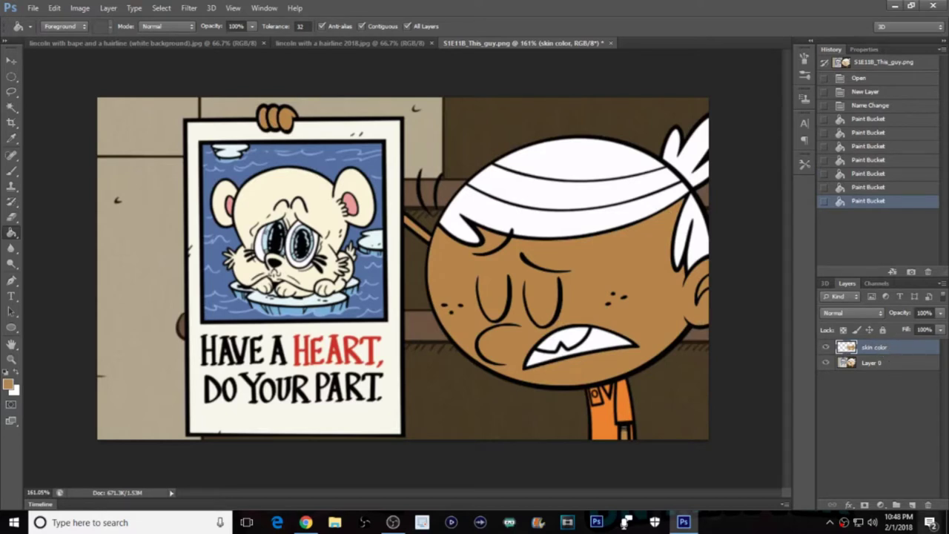
Step: Add a new layer above "skin color" and name it "hairline"
{"action": "left_click", "coordinate": [912, 505]}
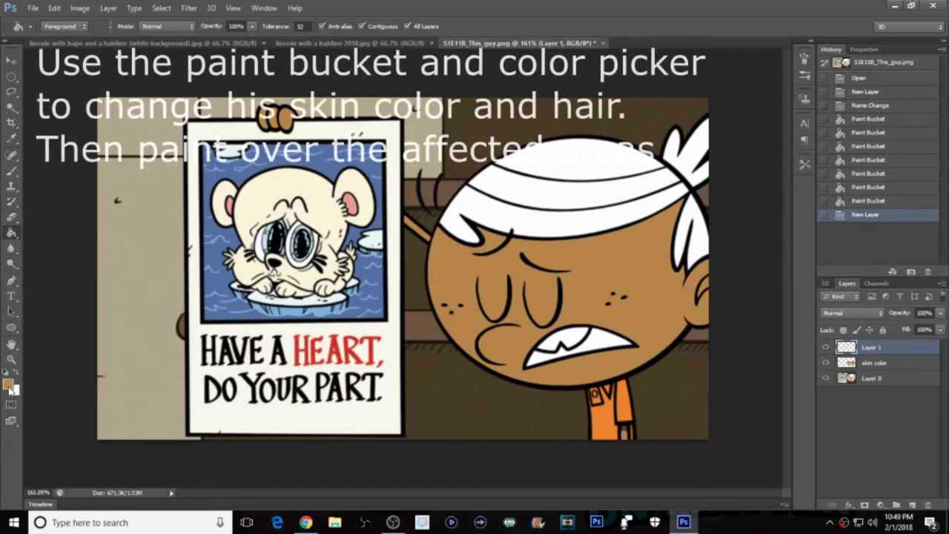
{"action": "double_click", "coordinate": [871, 347]}
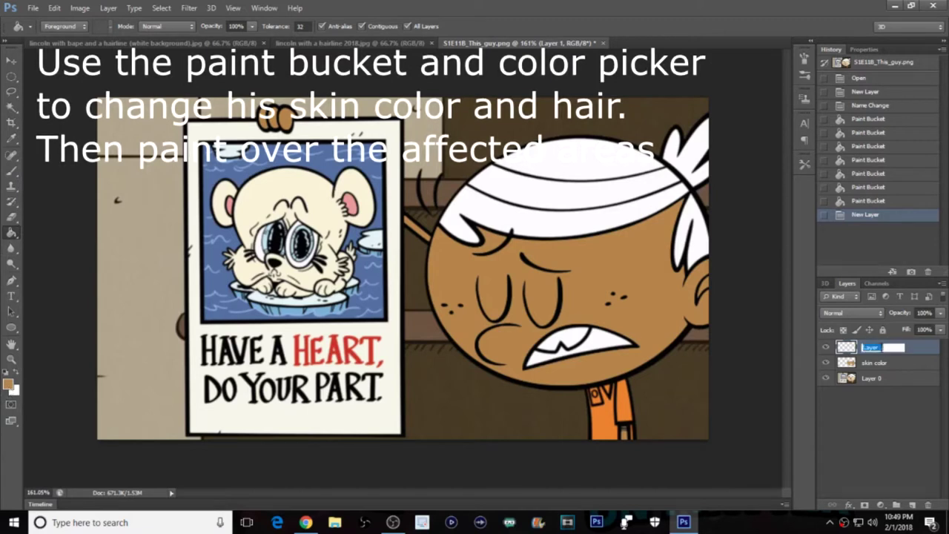
{"action": "type", "text": "hairline"}
{"action": "key", "text": "Return"}
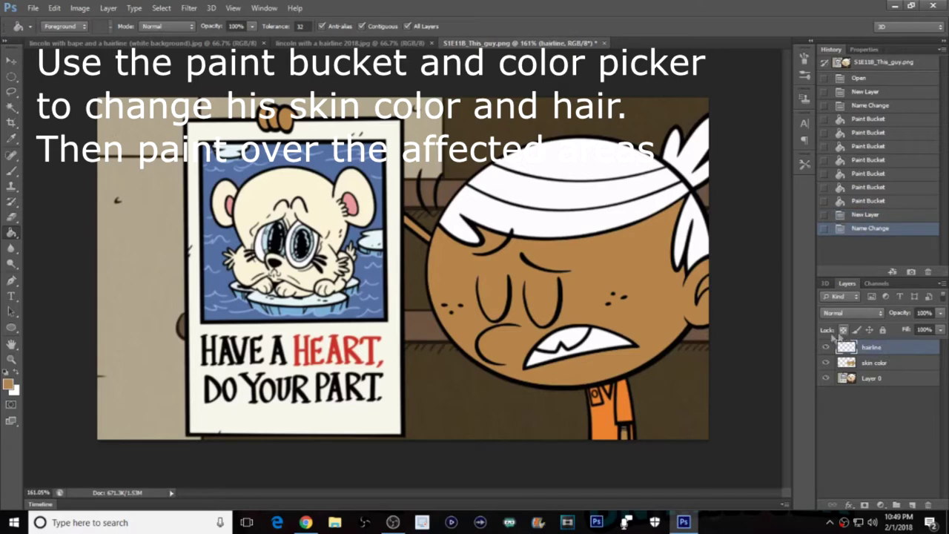
Step: Fill the character's head hair, back tufts and sideburn with black (000000) on the "hairline" layer
{"action": "left_click", "coordinate": [9, 383]}
{"action": "left_click", "coordinate": [568, 334]}
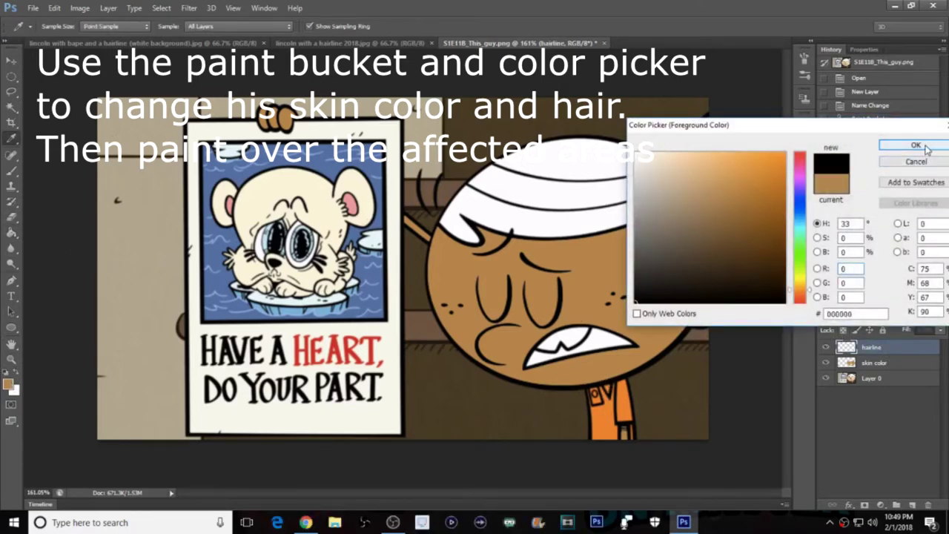
{"action": "left_click", "coordinate": [916, 144]}
{"action": "left_click", "coordinate": [591, 218]}
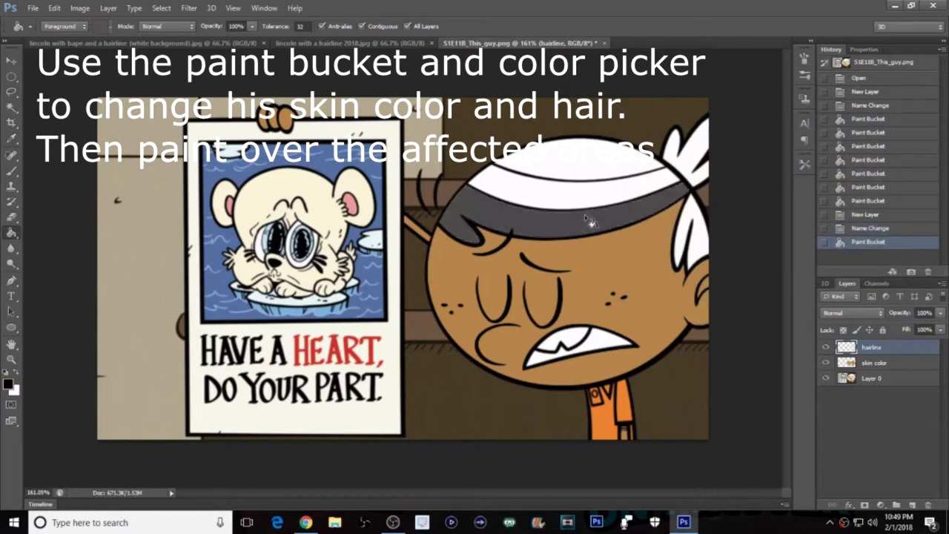
{"action": "left_click", "coordinate": [597, 191]}
{"action": "left_click", "coordinate": [604, 165]}
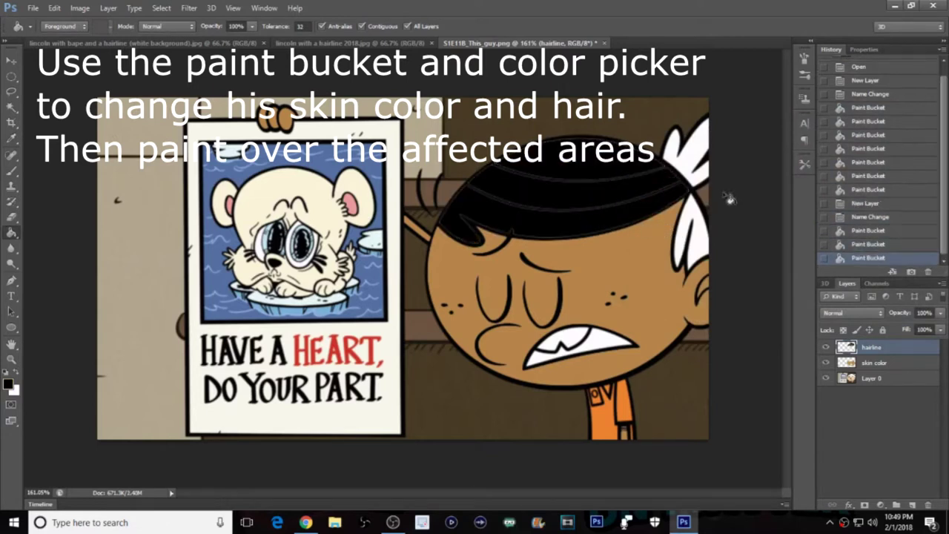
{"action": "left_click", "coordinate": [697, 172]}
{"action": "left_click", "coordinate": [700, 235]}
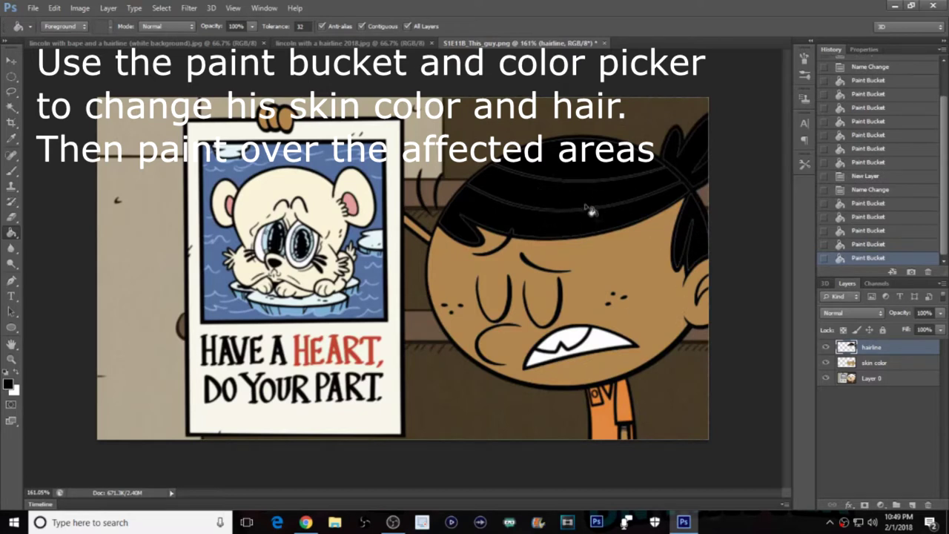
Step: Paint over the light outlines in the front tuft and the front and middle of the hair with the black Brush
{"action": "left_click", "coordinate": [15, 173]}
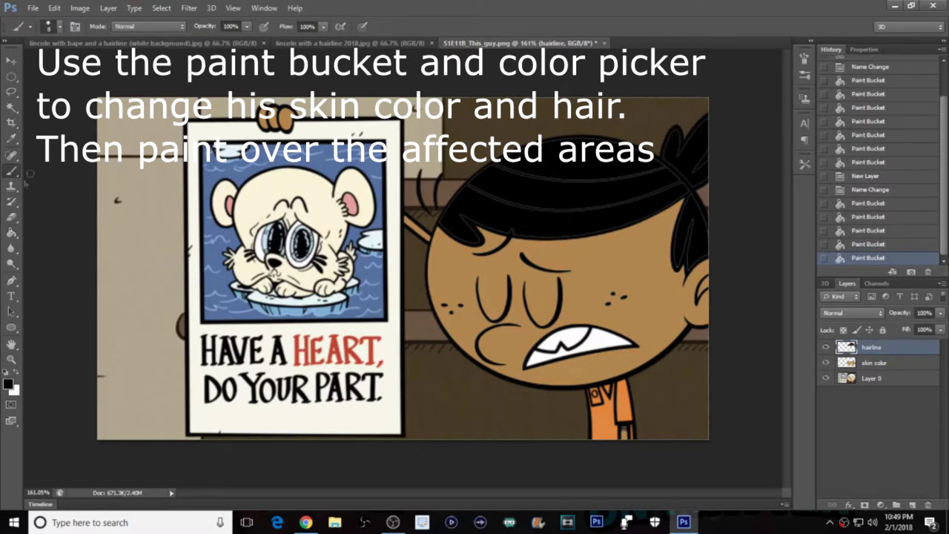
{"action": "right_click", "coordinate": [12, 175]}
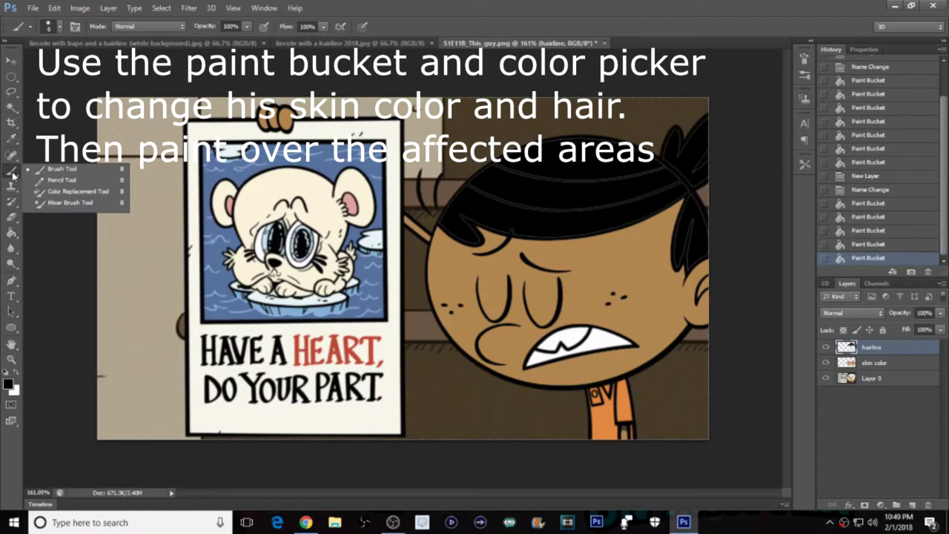
{"action": "left_click", "coordinate": [80, 169]}
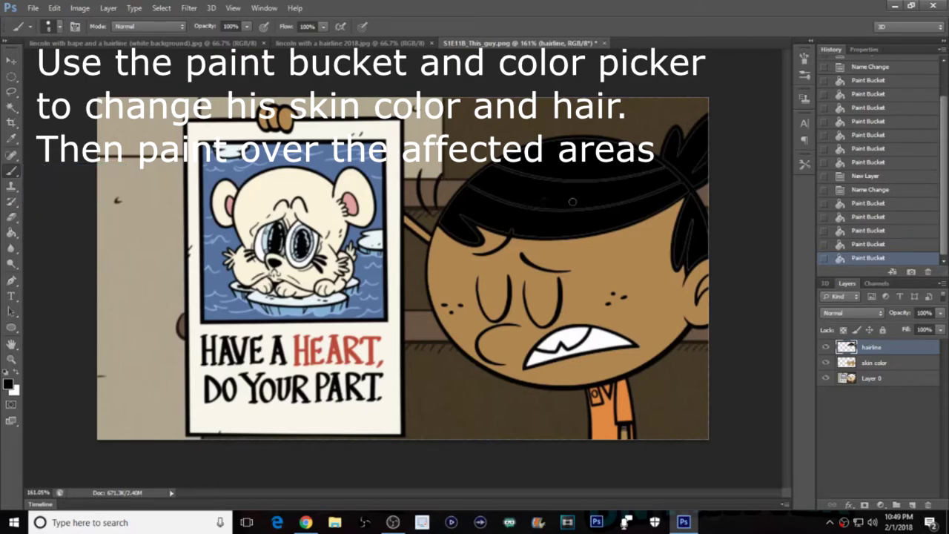
{"action": "scroll", "coordinate": [525, 202], "scroll_direction": "up", "scroll_amount": 5}
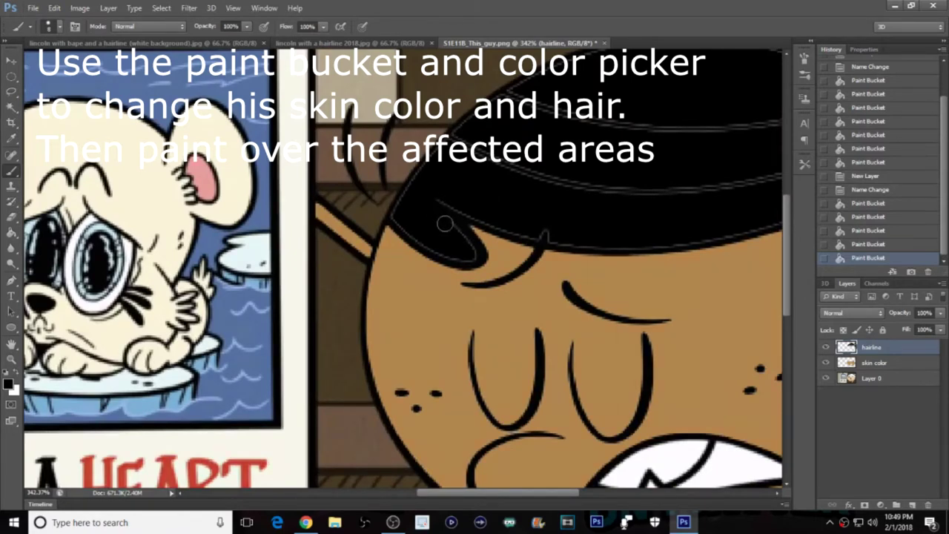
{"action": "left_click", "coordinate": [471, 256]}
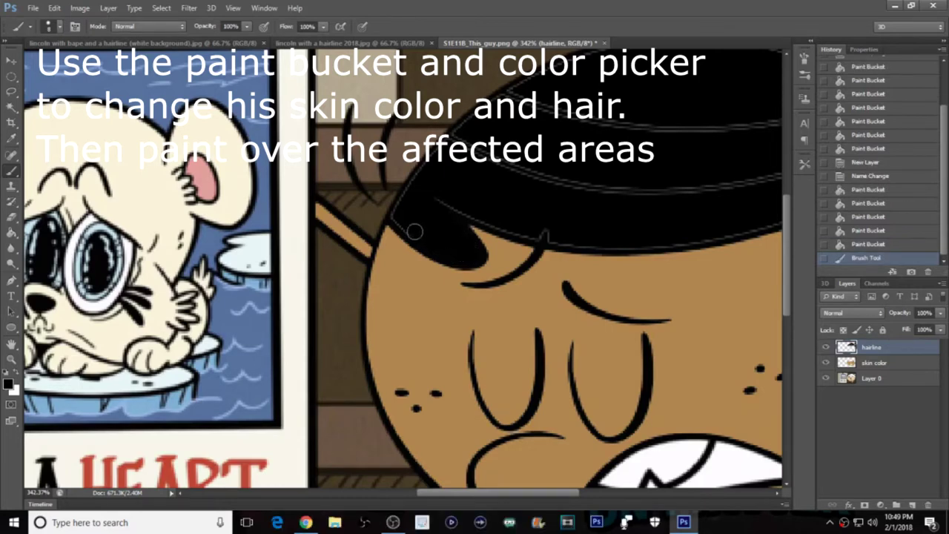
{"action": "mouse_move", "coordinate": [410, 194]}
{"action": "left_mouse_down"}
{"action": "mouse_move", "coordinate": [441, 157]}
{"action": "mouse_move", "coordinate": [633, 189]}
{"action": "mouse_move", "coordinate": [532, 190]}
{"action": "mouse_move", "coordinate": [640, 165]}
{"action": "mouse_move", "coordinate": [639, 135]}
{"action": "mouse_move", "coordinate": [618, 123]}
{"action": "mouse_move", "coordinate": [547, 119]}
{"action": "mouse_move", "coordinate": [602, 120]}
{"action": "mouse_move", "coordinate": [518, 92]}
{"action": "mouse_move", "coordinate": [464, 128]}
{"action": "mouse_move", "coordinate": [458, 184]}
{"action": "mouse_move", "coordinate": [441, 200]}
{"action": "mouse_move", "coordinate": [572, 241]}
{"action": "mouse_move", "coordinate": [710, 217]}
{"action": "left_mouse_up"}
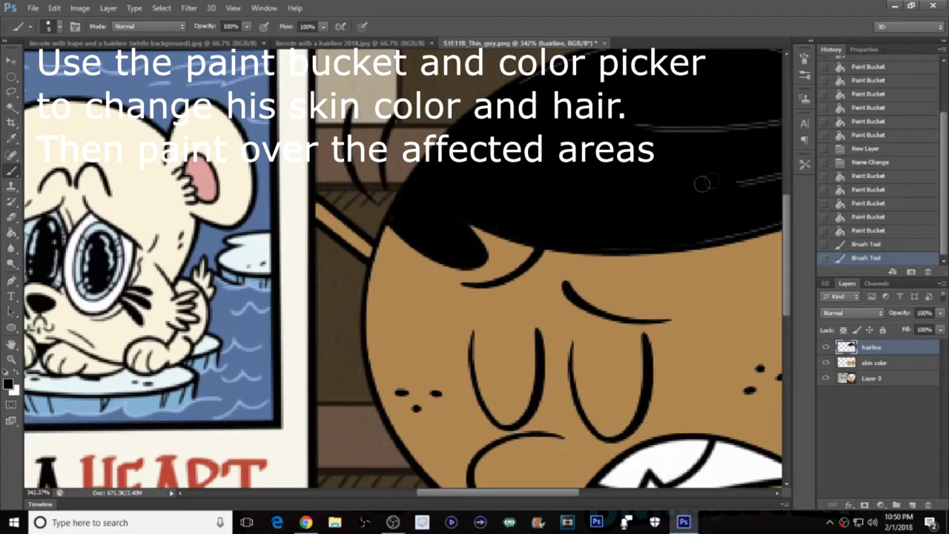
{"action": "left_click", "coordinate": [704, 128]}
{"action": "scroll", "coordinate": [703, 132], "scroll_direction": "down", "scroll_amount": 5}
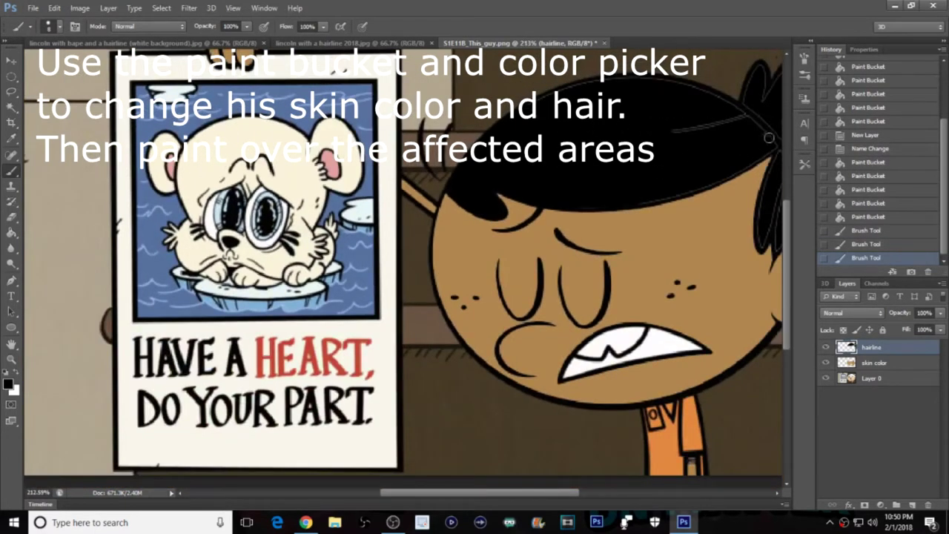
Step: Brush black over the remaining light lines along the crown and the upper back of the hair
{"action": "left_click_drag", "start_coordinate": [713, 100], "coordinate": [702, 93]}
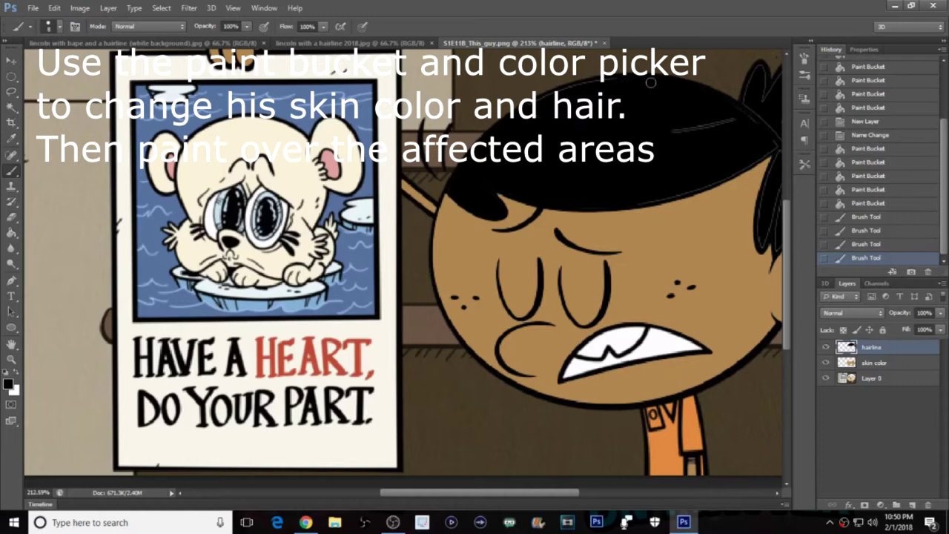
{"action": "left_click_drag", "start_coordinate": [599, 86], "coordinate": [619, 86]}
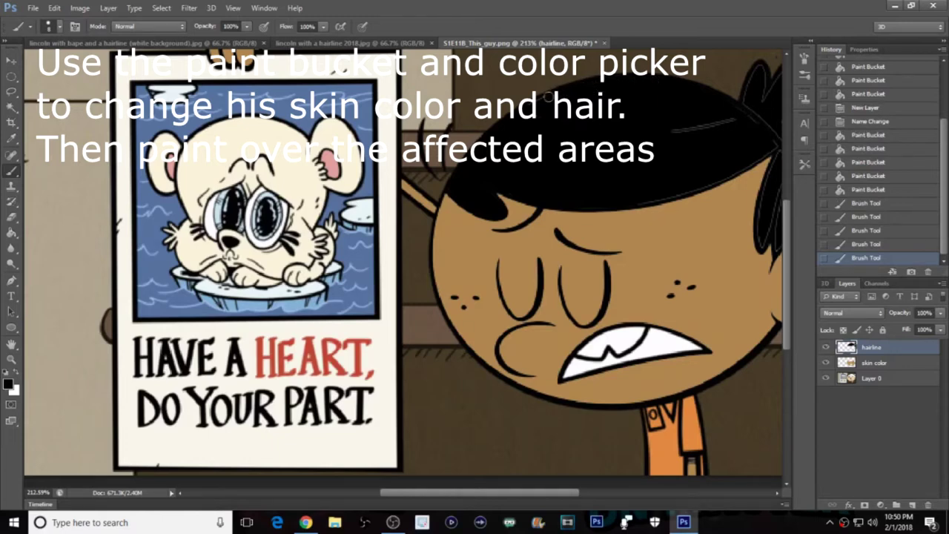
{"action": "left_click", "coordinate": [527, 107]}
{"action": "left_click", "coordinate": [525, 118]}
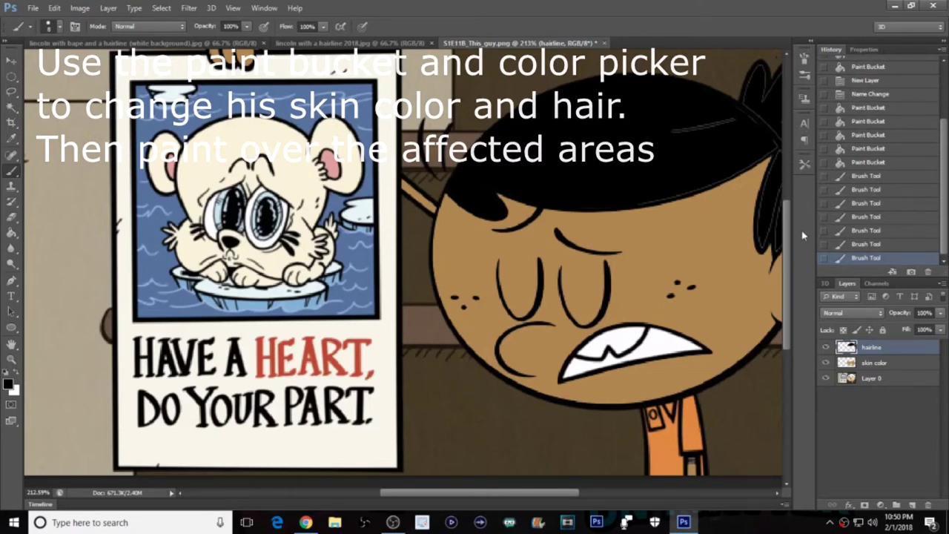
{"action": "left_click", "coordinate": [734, 118]}
{"action": "left_click", "coordinate": [751, 119]}
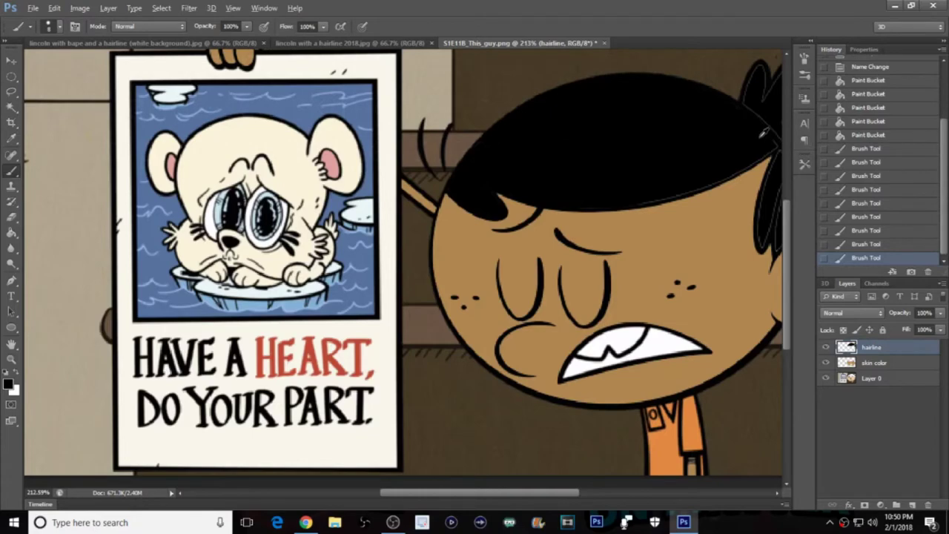
Step: Cover the light lines along the forehead hairline, the base of the back tufts and the sideburn with black brush strokes
{"action": "scroll", "coordinate": [742, 163], "scroll_direction": "down", "scroll_amount": 2}
{"action": "scroll", "coordinate": [704, 171], "scroll_direction": "up", "scroll_amount": 3}
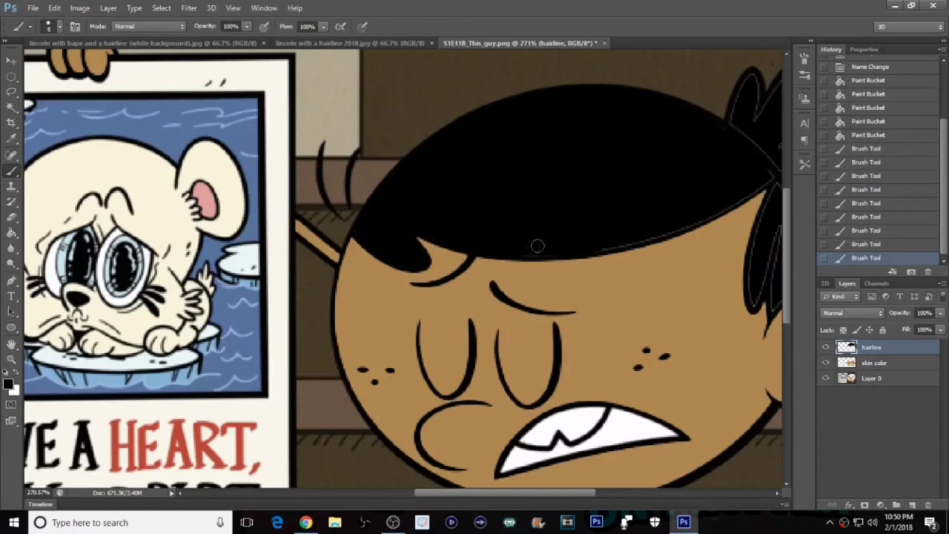
{"action": "mouse_move", "coordinate": [574, 248]}
{"action": "left_mouse_down"}
{"action": "mouse_move", "coordinate": [696, 220]}
{"action": "mouse_move", "coordinate": [767, 178]}
{"action": "mouse_move", "coordinate": [769, 164]}
{"action": "mouse_move", "coordinate": [746, 136]}
{"action": "mouse_move", "coordinate": [721, 125]}
{"action": "left_mouse_up"}
{"action": "scroll", "coordinate": [594, 253], "scroll_direction": "down", "scroll_amount": 3}
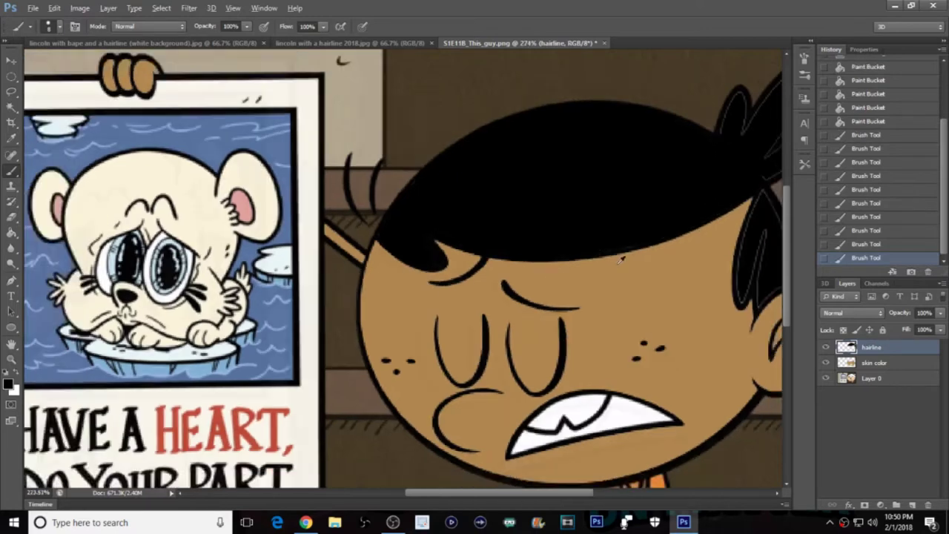
{"action": "mouse_move", "coordinate": [740, 217]}
{"action": "left_mouse_down"}
{"action": "mouse_move", "coordinate": [731, 263]}
{"action": "mouse_move", "coordinate": [728, 241]}
{"action": "mouse_move", "coordinate": [720, 263]}
{"action": "mouse_move", "coordinate": [736, 194]}
{"action": "left_mouse_up"}
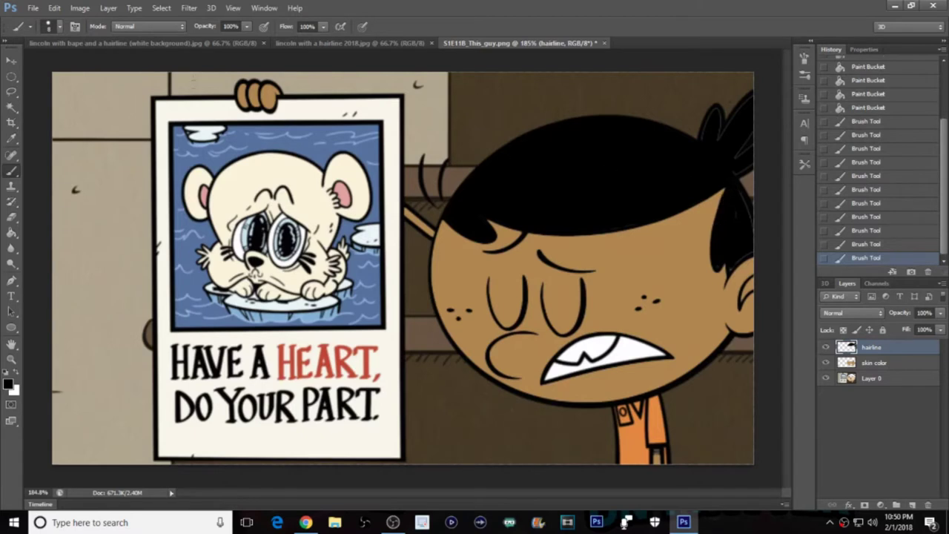
Step: Reduce the brush size to 1 px and touch up the sideburn's edges and the forehead hairline in black
{"action": "left_click", "coordinate": [57, 28]}
{"action": "left_click_drag", "start_coordinate": [23, 70], "coordinate": [18, 69]}
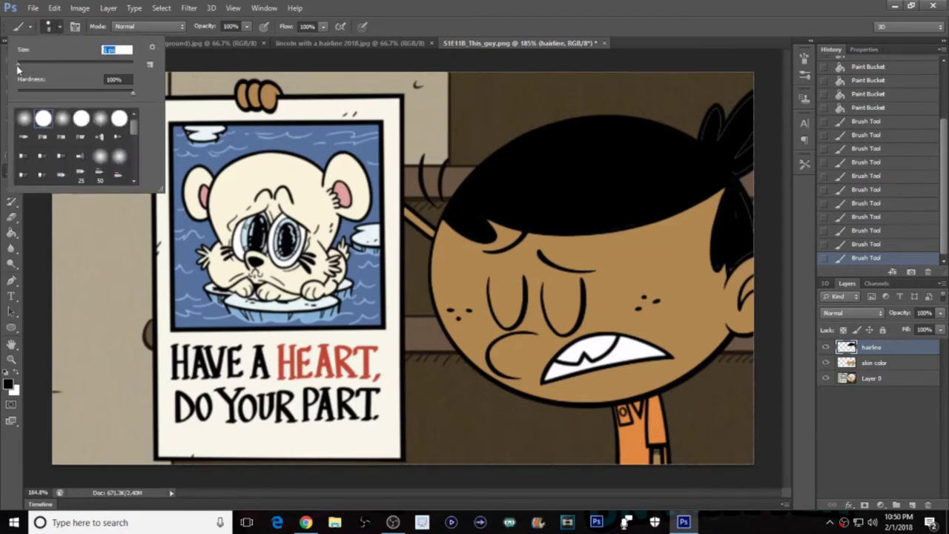
{"action": "left_click", "coordinate": [62, 28]}
{"action": "scroll", "coordinate": [86, 37], "scroll_direction": "down", "scroll_amount": 1}
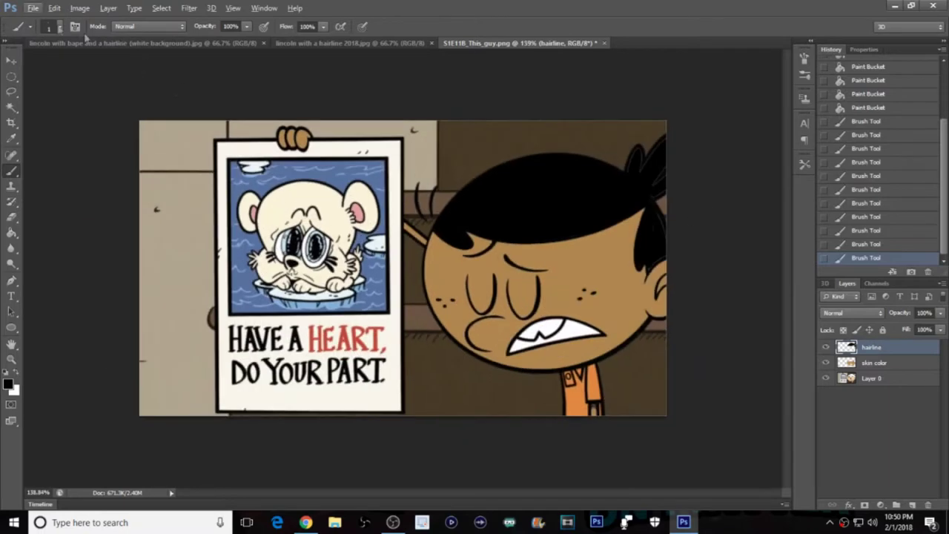
{"action": "scroll", "coordinate": [606, 271], "scroll_direction": "up", "scroll_amount": 3}
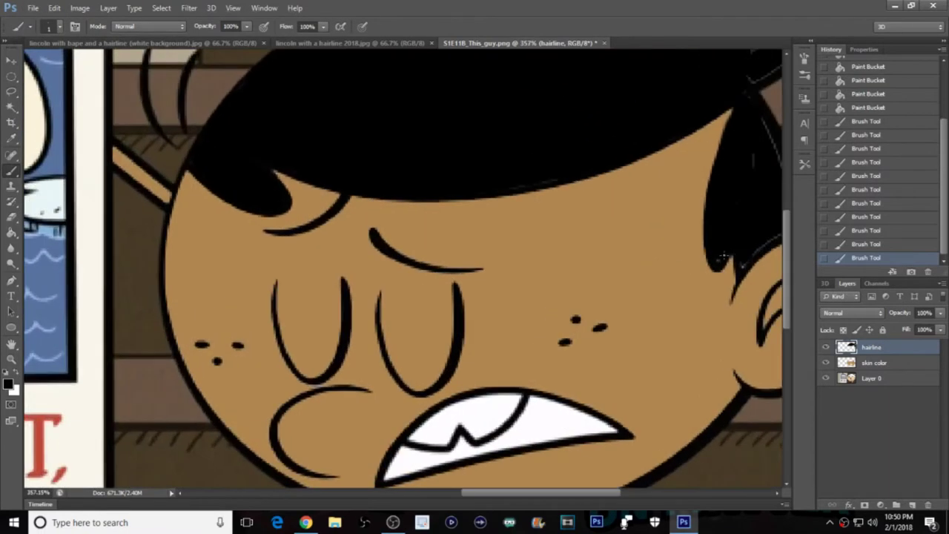
{"action": "left_click_drag", "start_coordinate": [713, 260], "coordinate": [742, 263]}
{"action": "mouse_move", "coordinate": [774, 232]}
{"action": "left_mouse_down"}
{"action": "mouse_move", "coordinate": [751, 179]}
{"action": "mouse_move", "coordinate": [757, 157]}
{"action": "left_mouse_up"}
{"action": "left_click", "coordinate": [752, 156]}
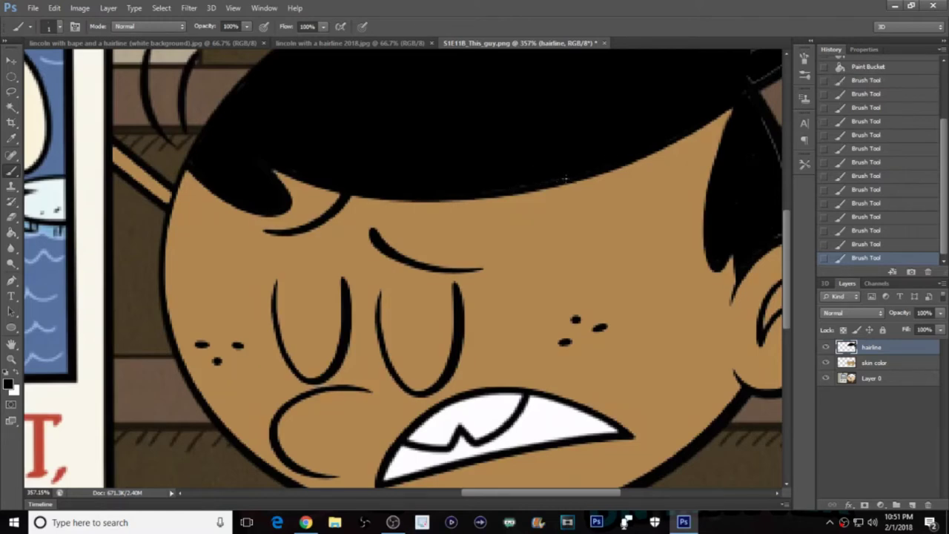
{"action": "left_click", "coordinate": [535, 180]}
Step: Paint over the thin light lines behind the sideburn and at the base of the back tufts in black
{"action": "scroll", "coordinate": [553, 182], "scroll_direction": "down", "scroll_amount": 3, "text": "alt"}
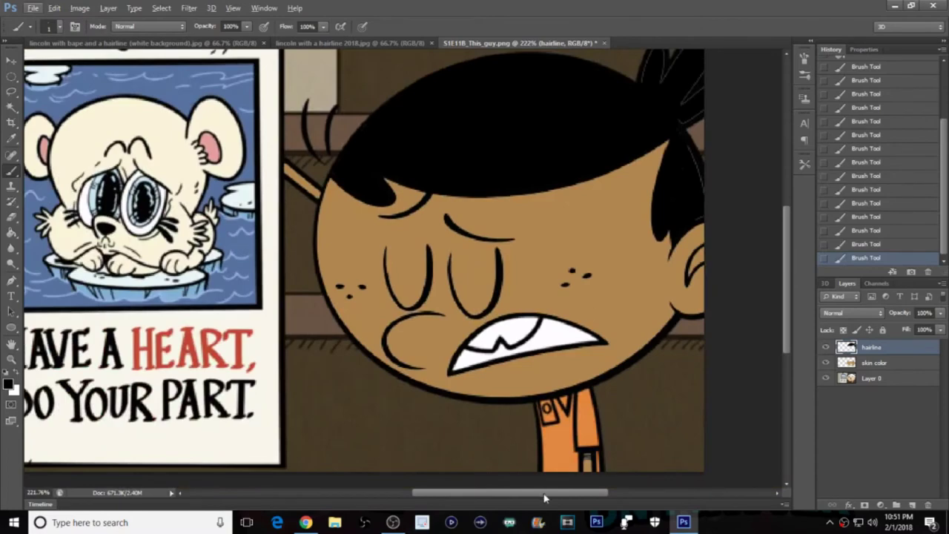
{"action": "left_click_drag", "start_coordinate": [545, 498], "coordinate": [566, 495]}
{"action": "scroll", "coordinate": [560, 164], "scroll_direction": "up", "scroll_amount": 3, "text": "alt"}
{"action": "left_click_drag", "start_coordinate": [647, 132], "coordinate": [673, 194]}
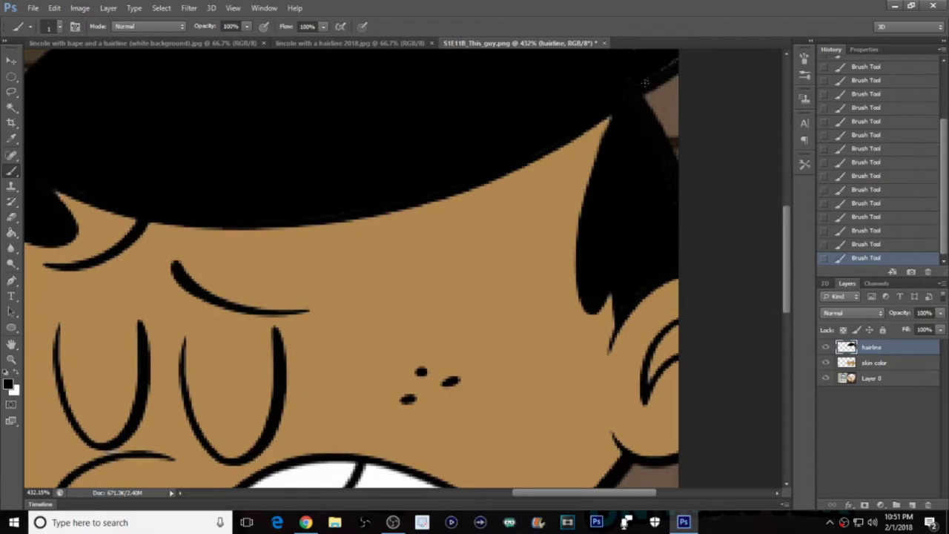
{"action": "scroll", "coordinate": [544, 153], "scroll_direction": "down", "scroll_amount": 3}
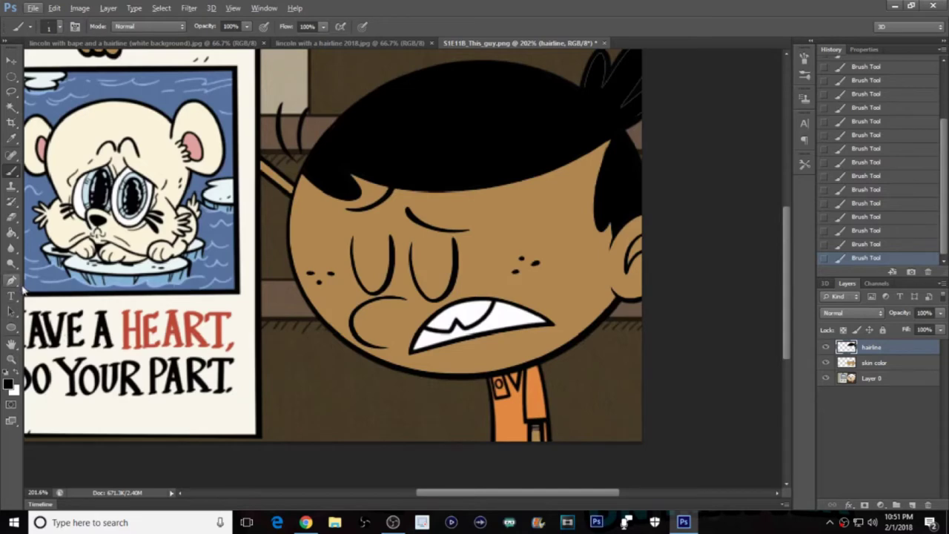
Step: Set the foreground color to the face's brown (b6854a) and return to the Brush tool
{"action": "key", "text": "i"}
{"action": "left_click", "coordinate": [9, 384]}
{"action": "left_click", "coordinate": [321, 226]}
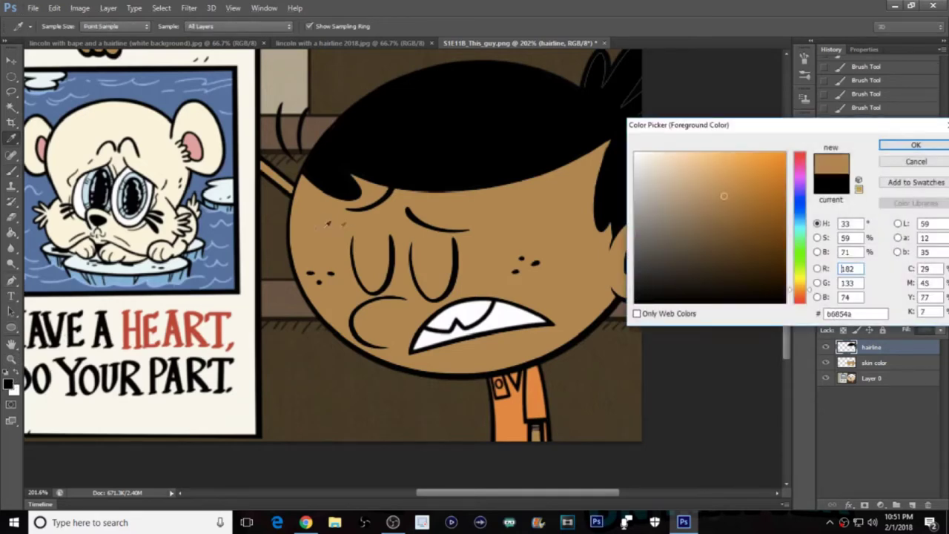
{"action": "left_click", "coordinate": [914, 145]}
{"action": "key", "text": "b"}
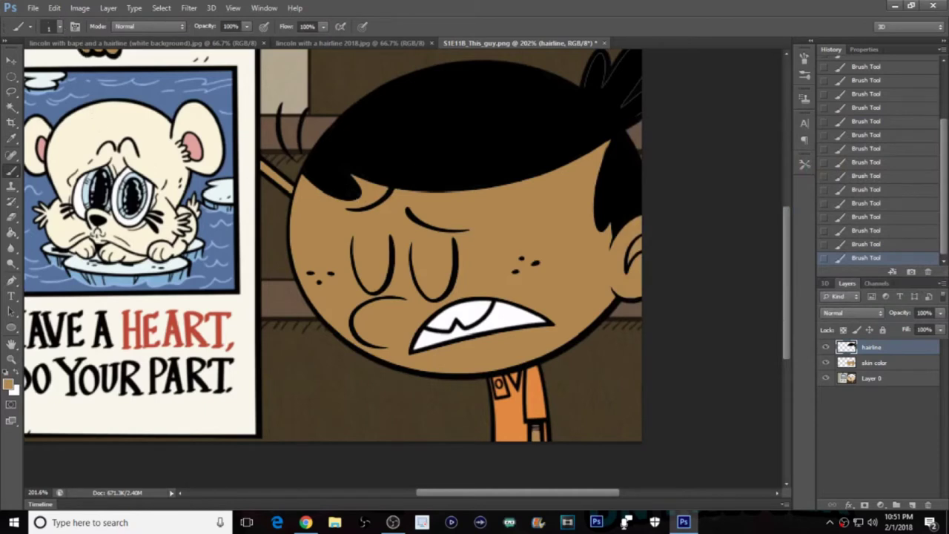
Step: Try erasing the black front tuft on the "hairline" layer with a smaller Eraser, and undo the erasure
{"action": "left_click", "coordinate": [28, 30]}
{"action": "left_click", "coordinate": [20, 28]}
{"action": "left_click", "coordinate": [11, 217]}
{"action": "left_click", "coordinate": [60, 27]}
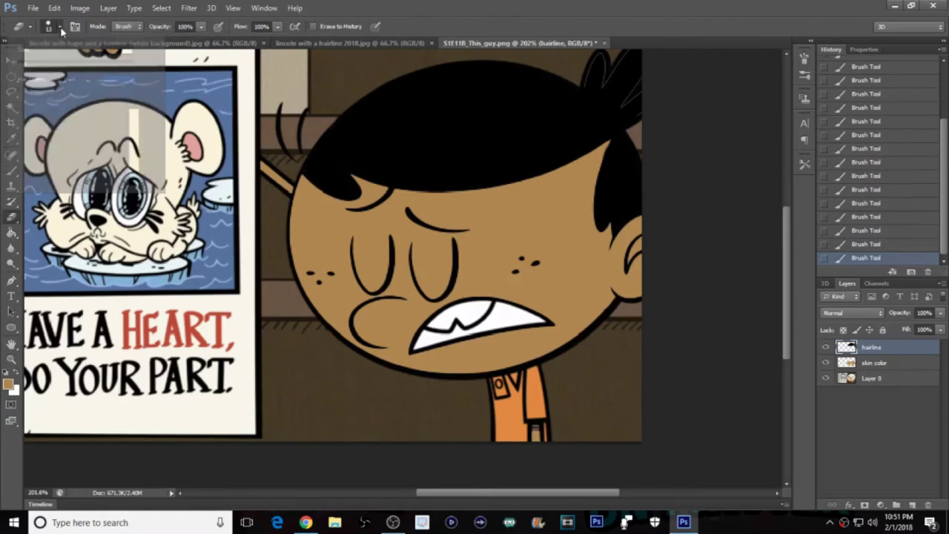
{"action": "left_click_drag", "start_coordinate": [34, 72], "coordinate": [22, 68]}
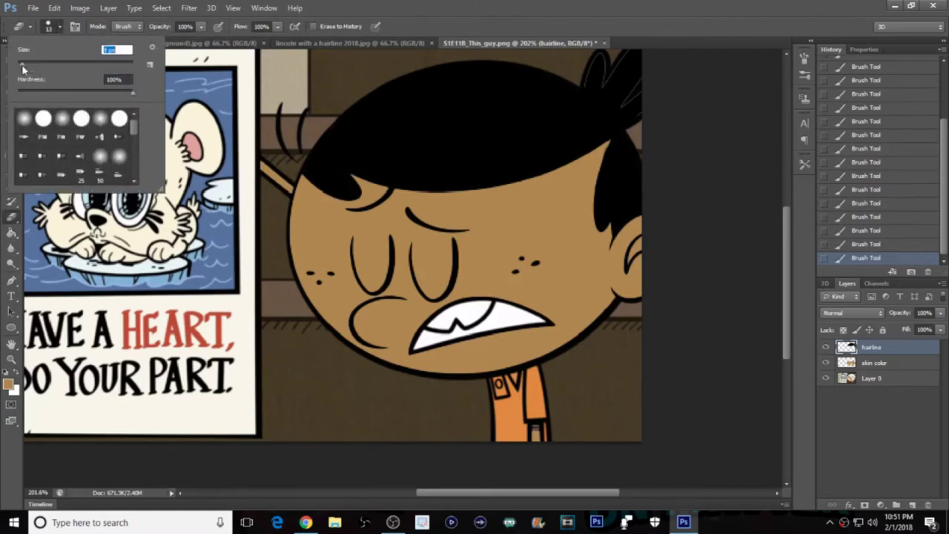
{"action": "left_click", "coordinate": [61, 28]}
{"action": "left_click_drag", "start_coordinate": [354, 192], "coordinate": [328, 187]}
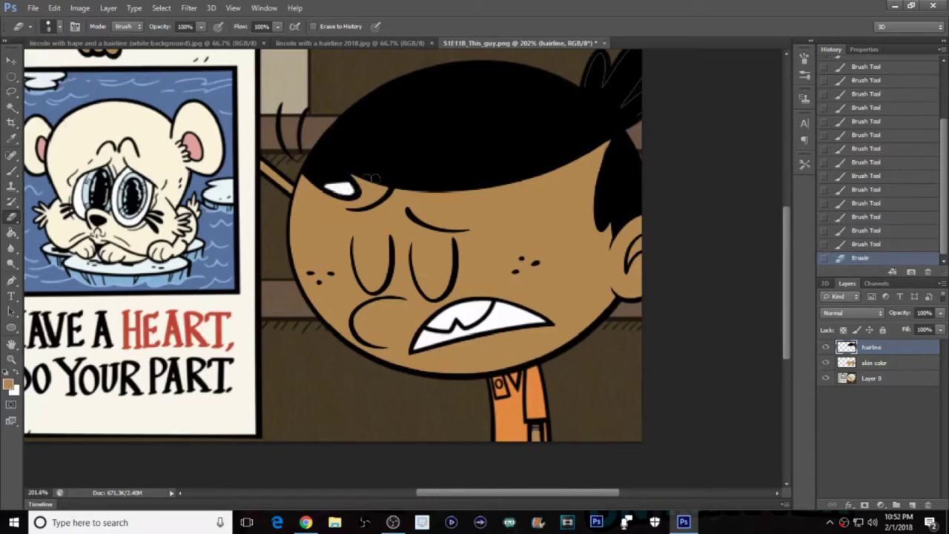
{"action": "left_click", "coordinate": [897, 246]}
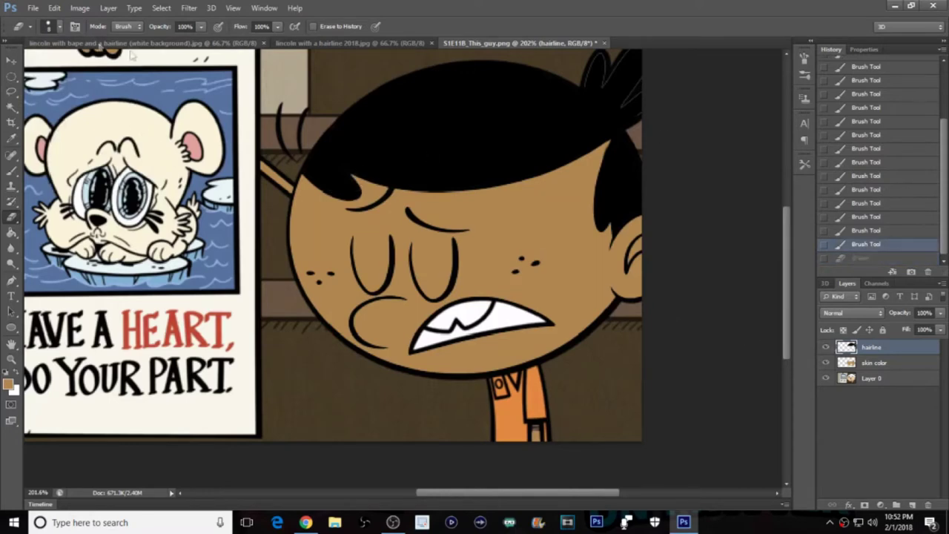
Step: Keep brown b6854a as the foreground color, try erasing a small patch of the front tuft again, and undo it
{"action": "left_click", "coordinate": [9, 386]}
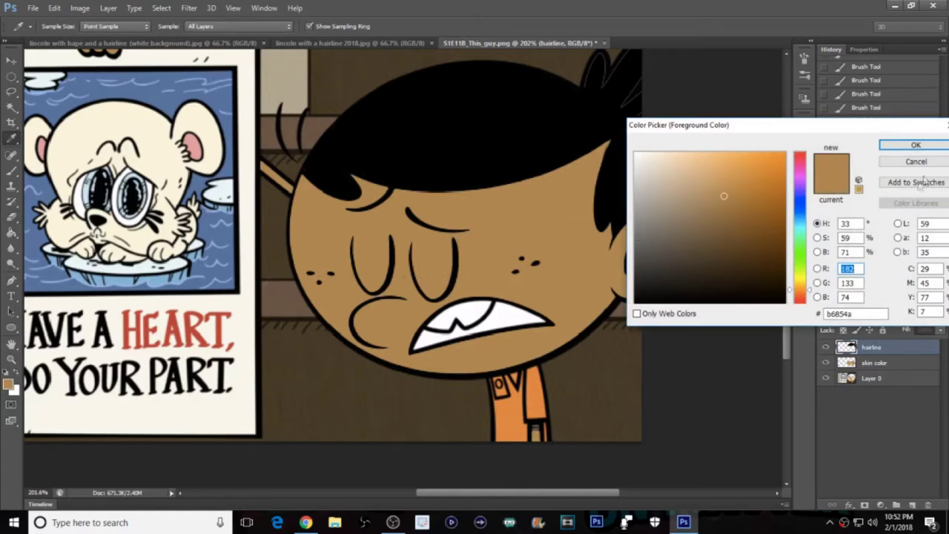
{"action": "left_click", "coordinate": [916, 144]}
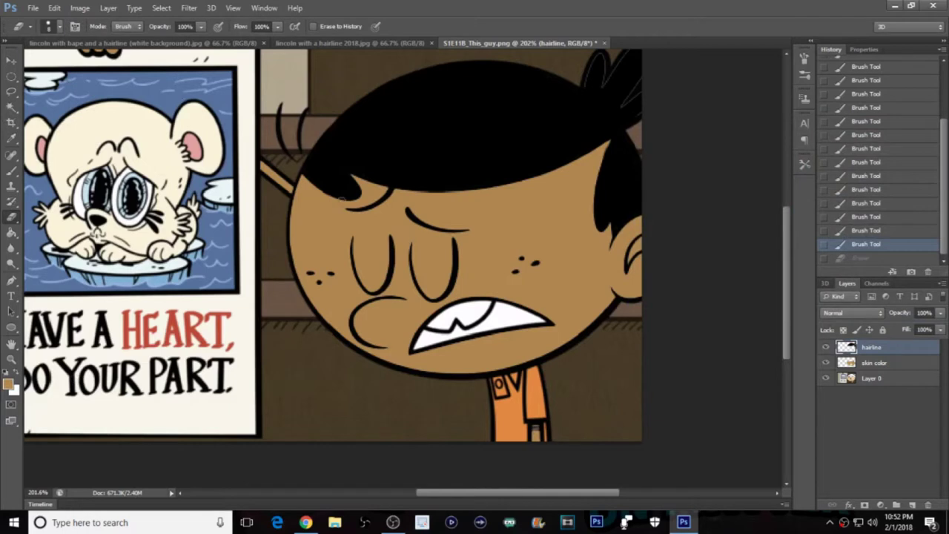
{"action": "left_click_drag", "start_coordinate": [351, 194], "coordinate": [345, 192]}
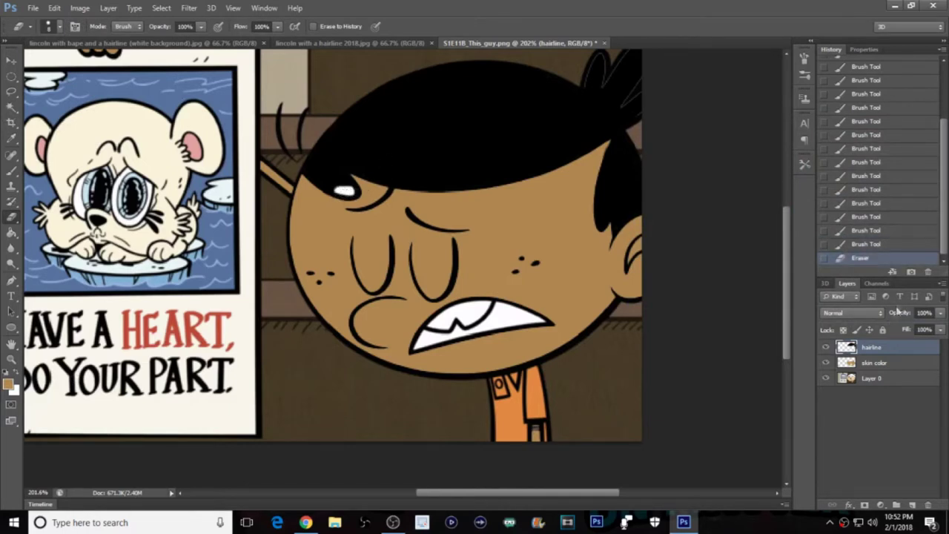
{"action": "left_click", "coordinate": [893, 246]}
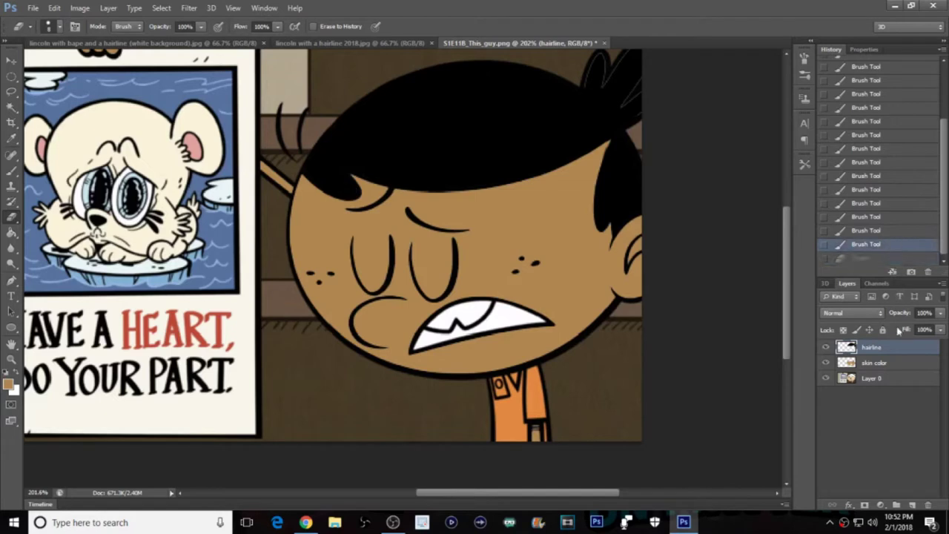
Step: Paint over the black front tuft on the "hairline" layer in the face's brown with a 16 px brush
{"action": "left_click", "coordinate": [905, 364]}
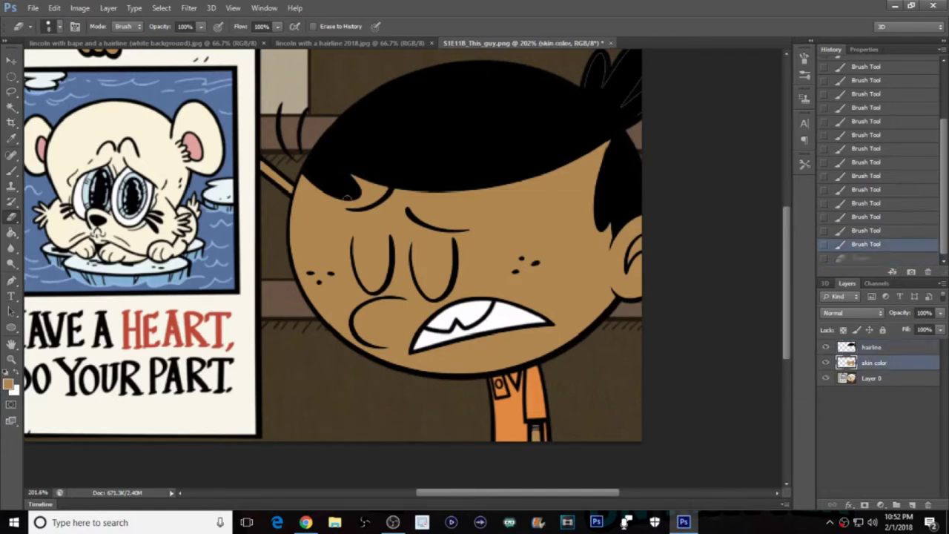
{"action": "left_click", "coordinate": [931, 350]}
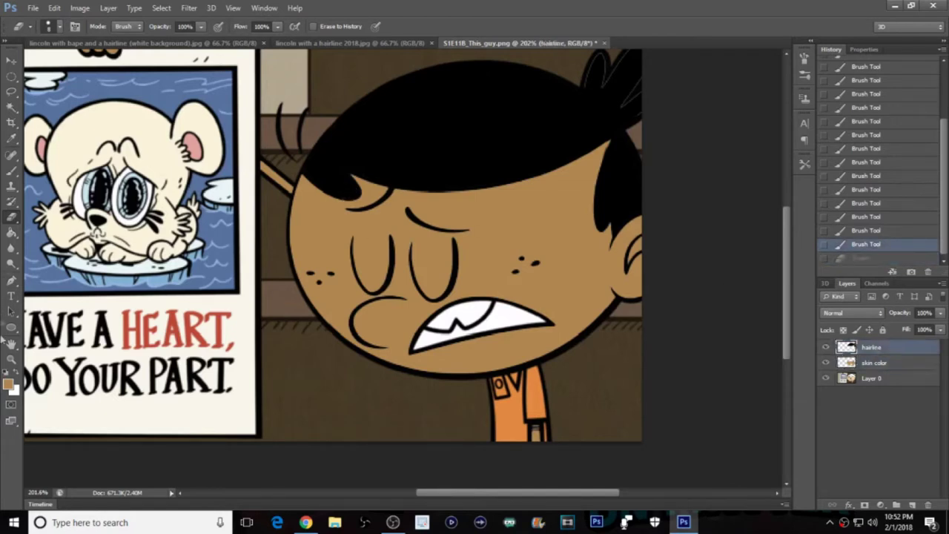
{"action": "left_click", "coordinate": [12, 170]}
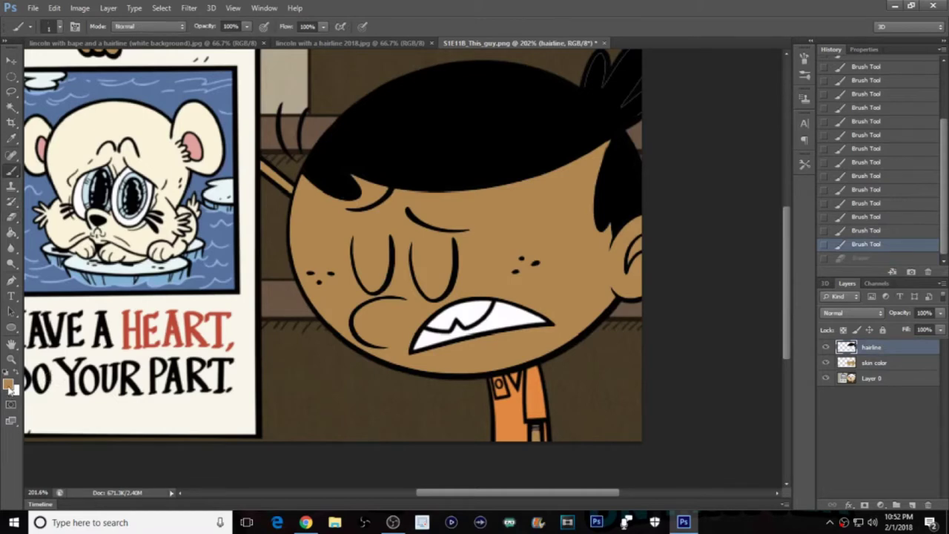
{"action": "left_click", "coordinate": [428, 241], "text": "alt"}
{"action": "left_click", "coordinate": [59, 27]}
{"action": "left_click_drag", "start_coordinate": [25, 72], "coordinate": [38, 71]}
{"action": "key", "text": "Return"}
{"action": "mouse_move", "coordinate": [354, 191]}
{"action": "left_mouse_down"}
{"action": "mouse_move", "coordinate": [313, 184]}
{"action": "mouse_move", "coordinate": [346, 177]}
{"action": "left_mouse_up"}
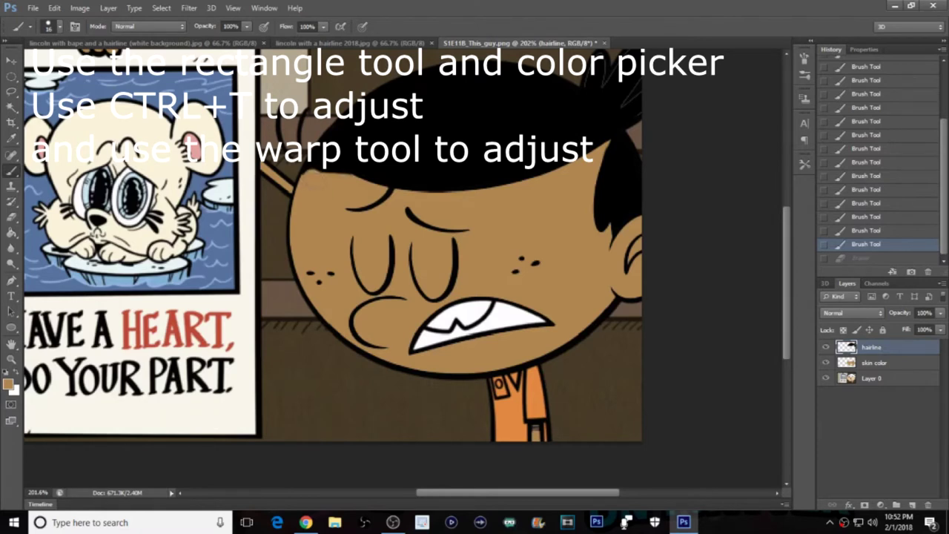
{"action": "left_click", "coordinate": [317, 181]}
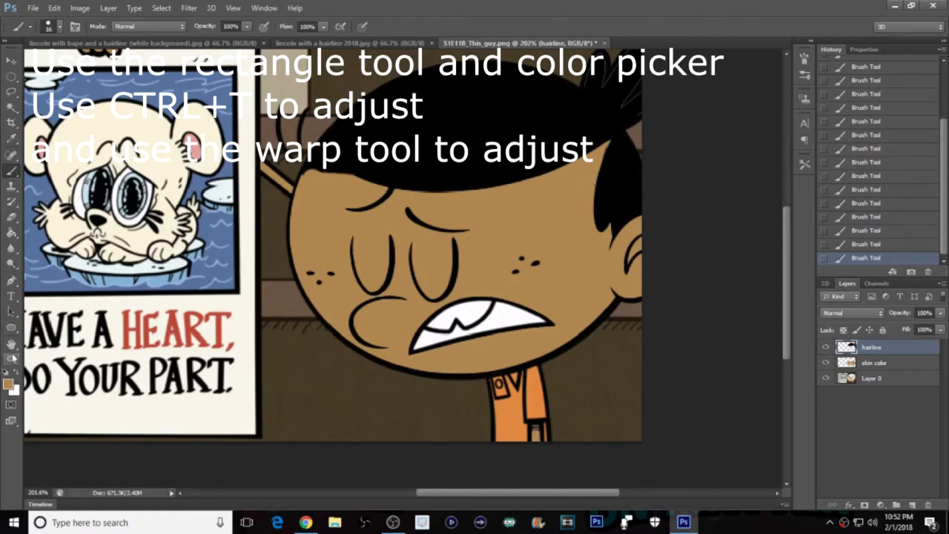
Step: Draw a black rectangle about 234 × 34 px across the top of the forehead, over the lower edge of the hair
{"action": "left_click", "coordinate": [11, 332]}
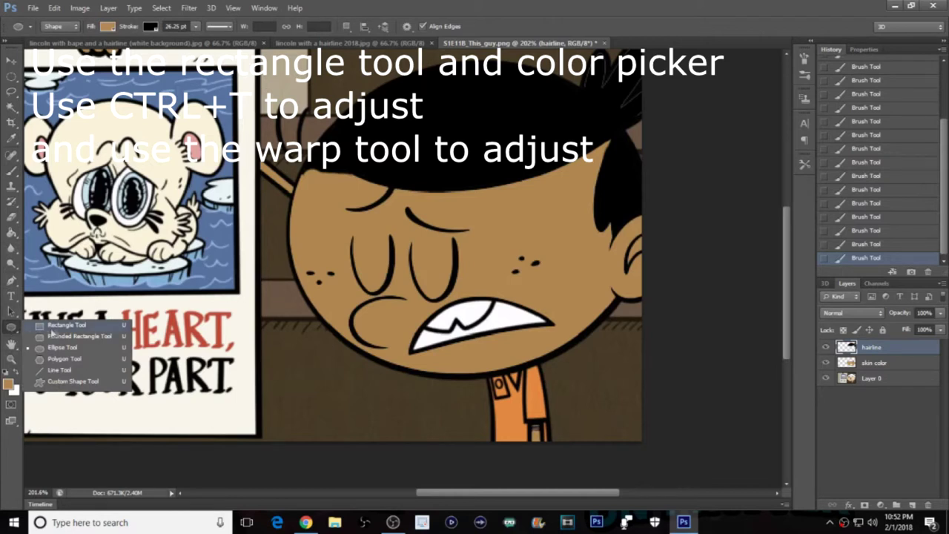
{"action": "left_click", "coordinate": [66, 325]}
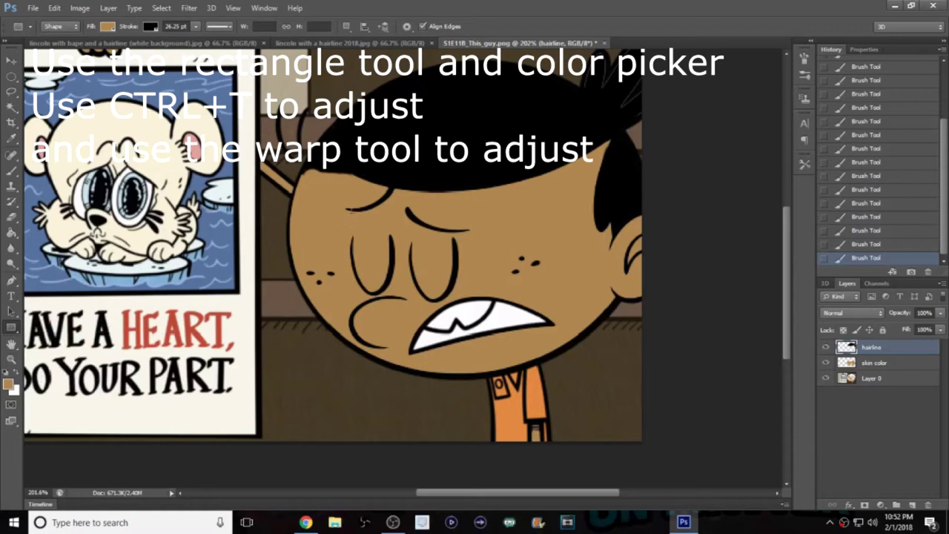
{"action": "left_click", "coordinate": [9, 383]}
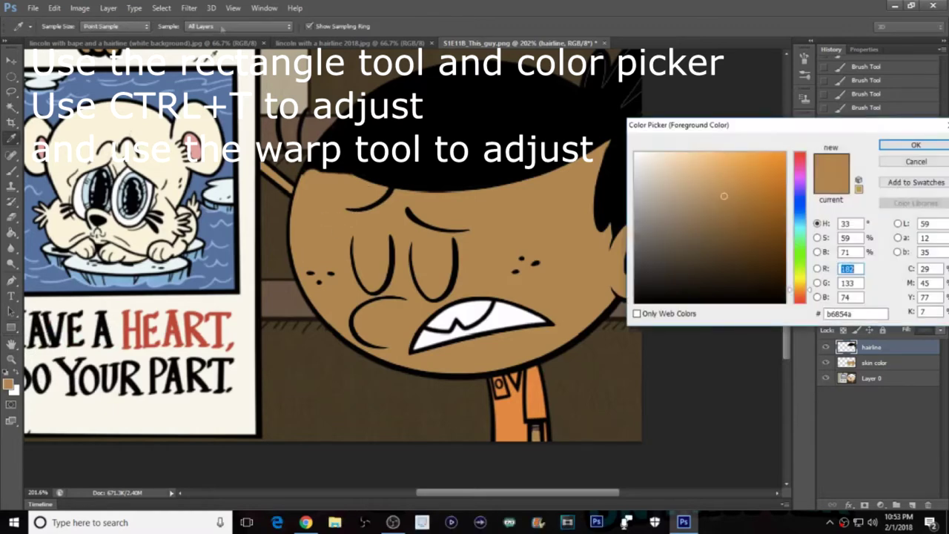
{"action": "left_click", "coordinate": [916, 145]}
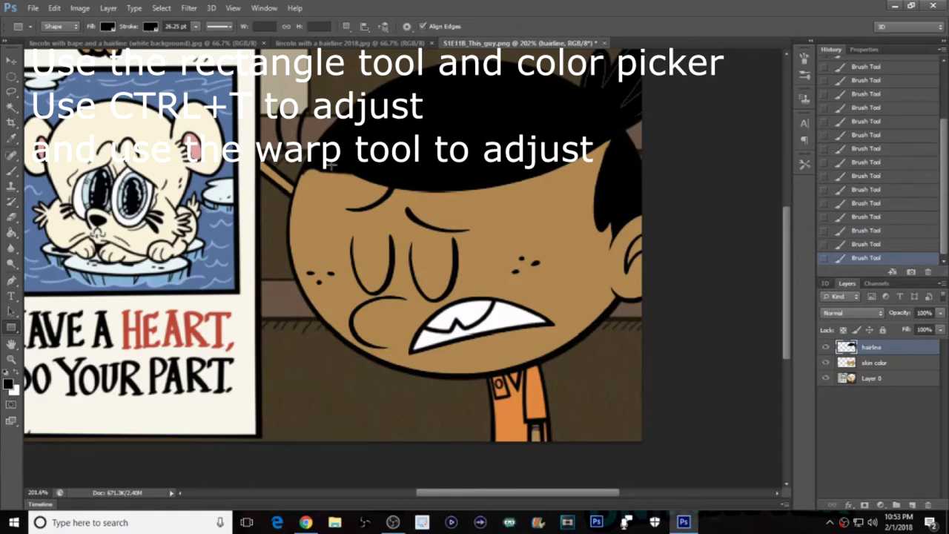
{"action": "left_click_drag", "start_coordinate": [331, 150], "coordinate": [605, 191]}
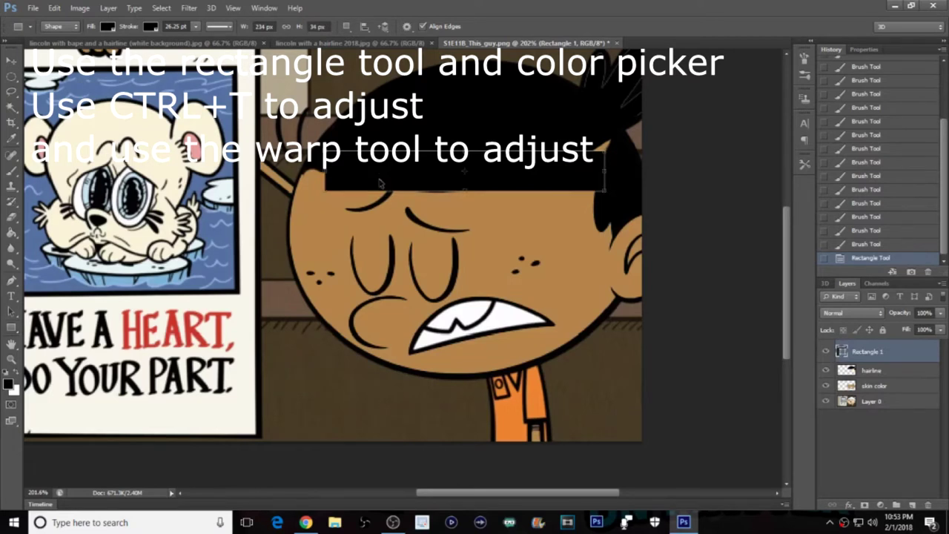
Step: Free-transform the black hairline rectangle, stretching both ends outward so it spans more of the forehead
{"action": "key", "text": "ctrl+t"}
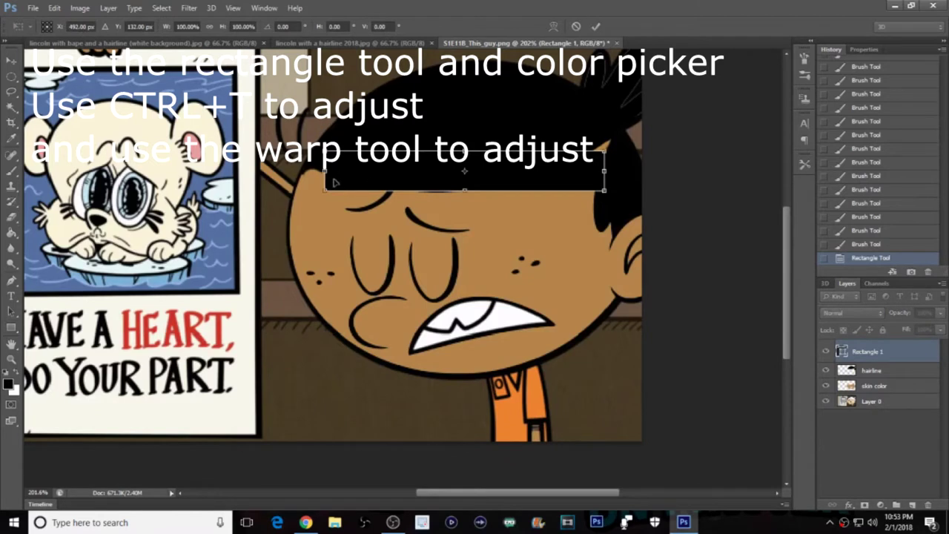
{"action": "left_click_drag", "start_coordinate": [325, 171], "coordinate": [317, 172]}
{"action": "left_click_drag", "start_coordinate": [604, 171], "coordinate": [609, 171]}
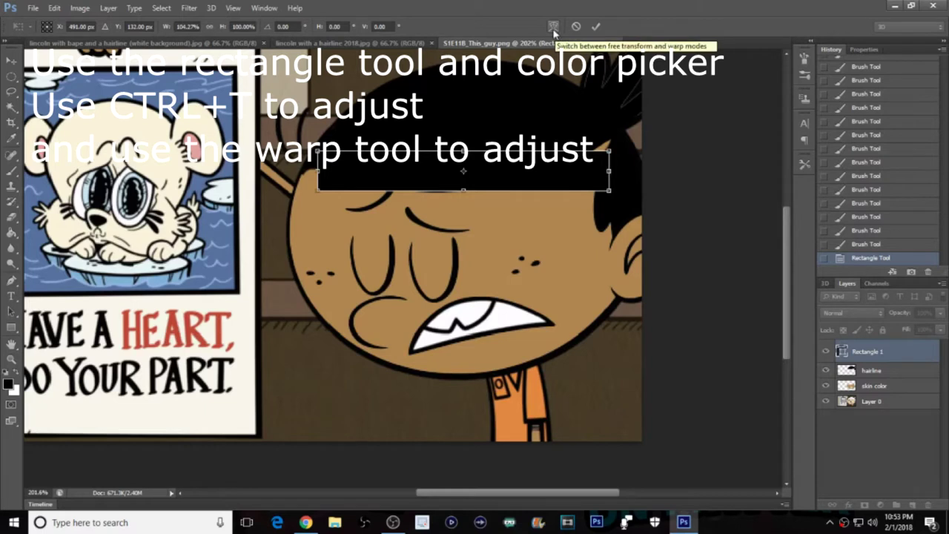
{"action": "left_click_drag", "start_coordinate": [317, 171], "coordinate": [314, 171]}
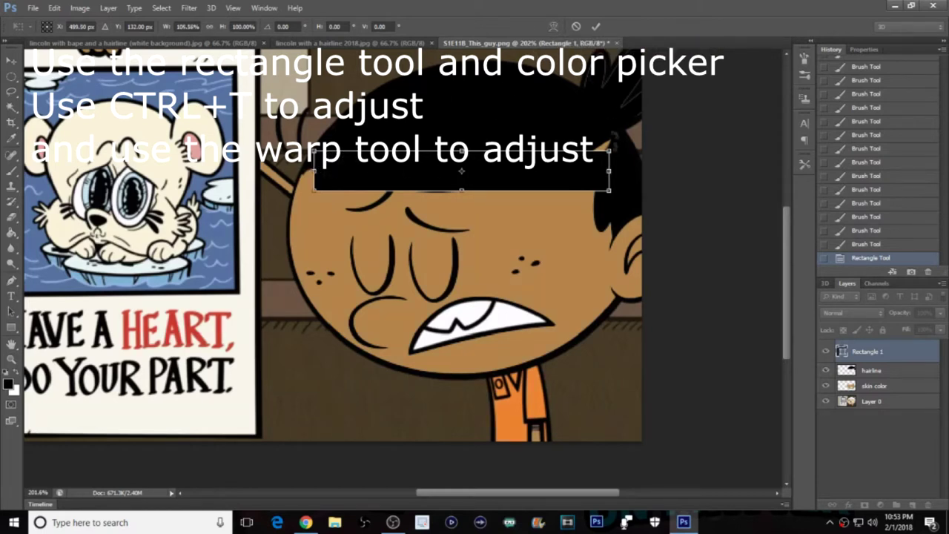
Step: Warp the hairline rectangle, raising its corner near the ear and extending its front lower corner to the head outline, and apply the transform
{"action": "left_click", "coordinate": [552, 28]}
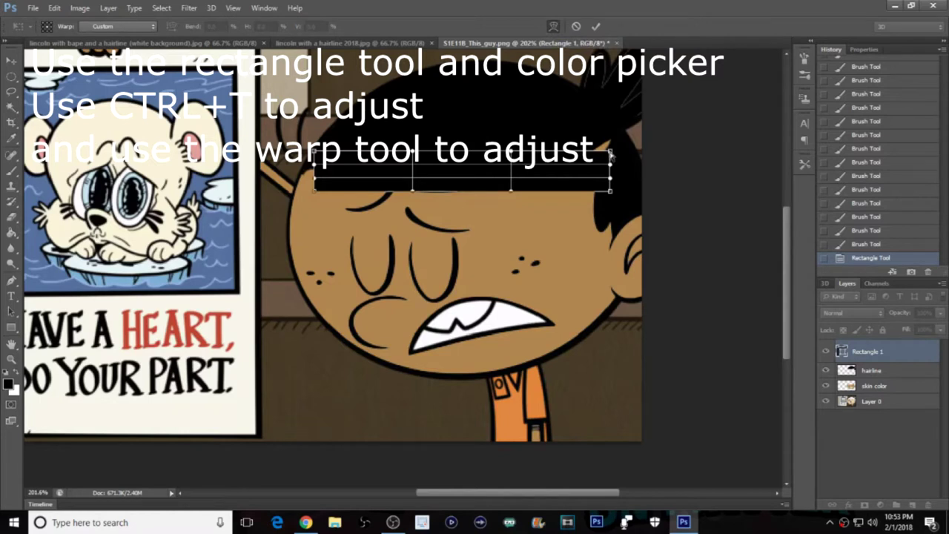
{"action": "left_click_drag", "start_coordinate": [611, 153], "coordinate": [611, 132]}
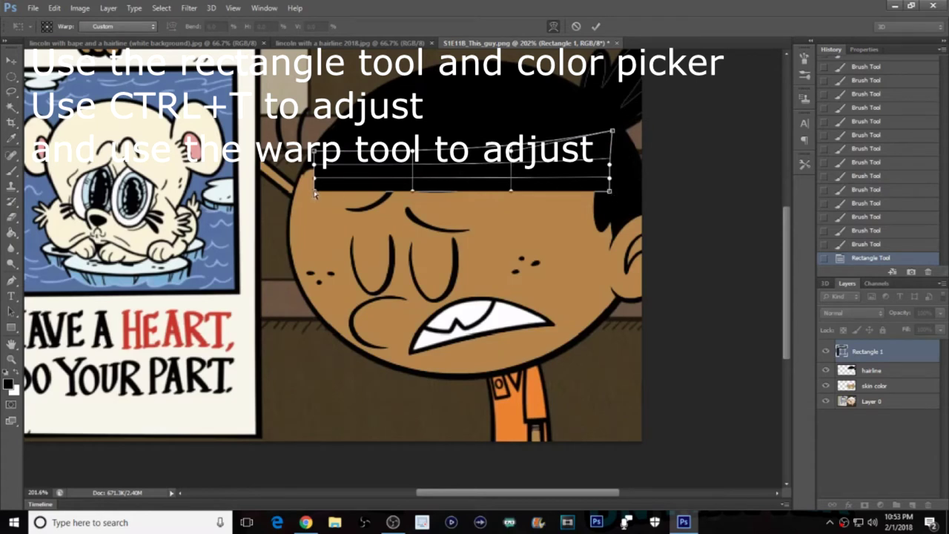
{"action": "left_click_drag", "start_coordinate": [315, 169], "coordinate": [295, 191]}
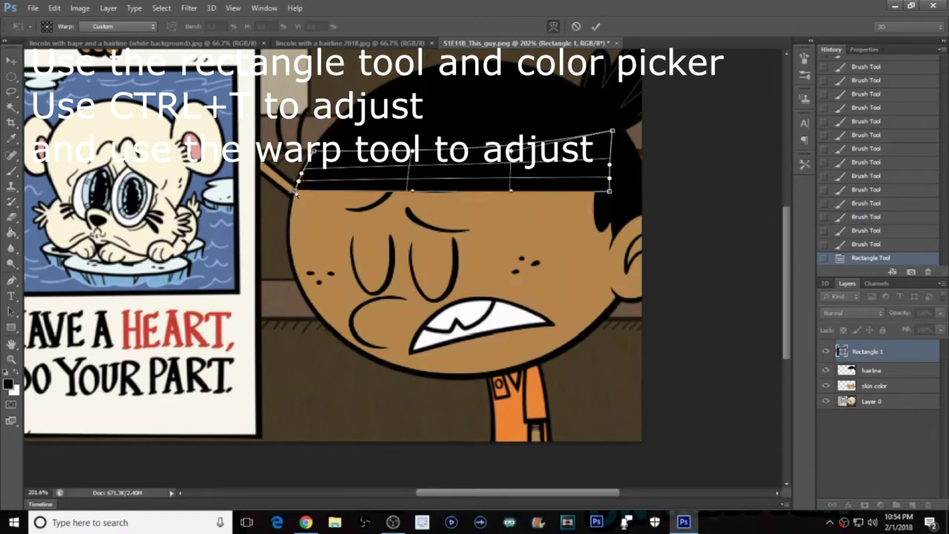
{"action": "left_click", "coordinate": [597, 28]}
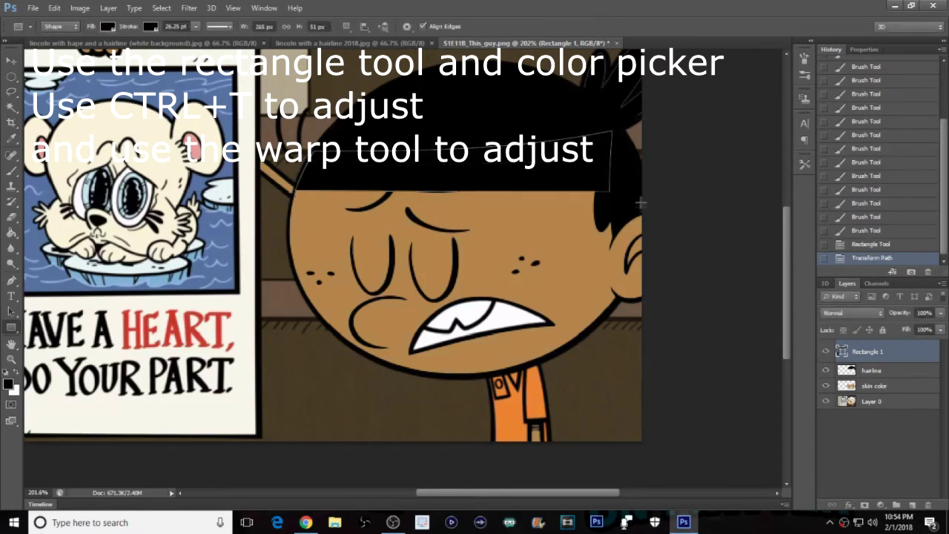
{"action": "key", "text": "ctrl+t"}
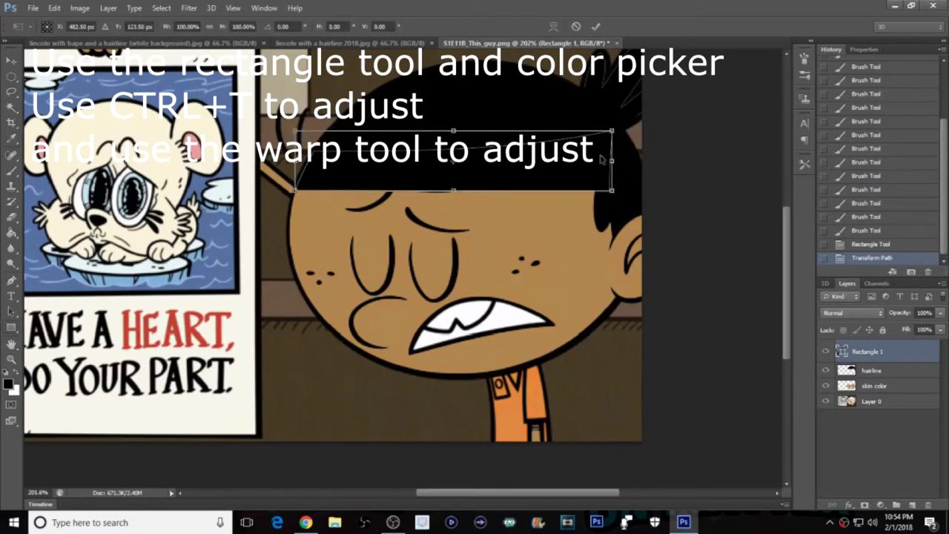
{"action": "left_click", "coordinate": [596, 28]}
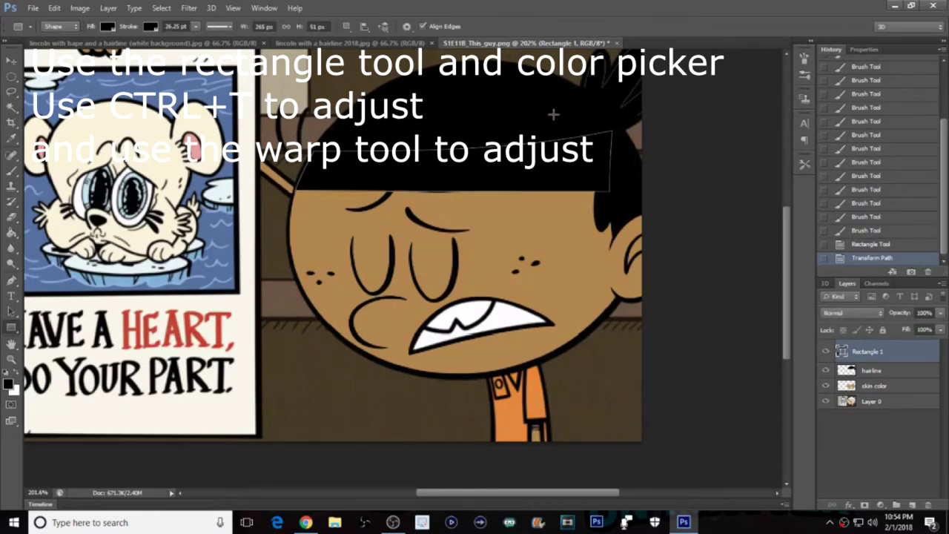
Step: Paint brown b6854a on the "hairline" layer over the black hair edge bulging below the straight hairline
{"action": "left_click", "coordinate": [905, 372]}
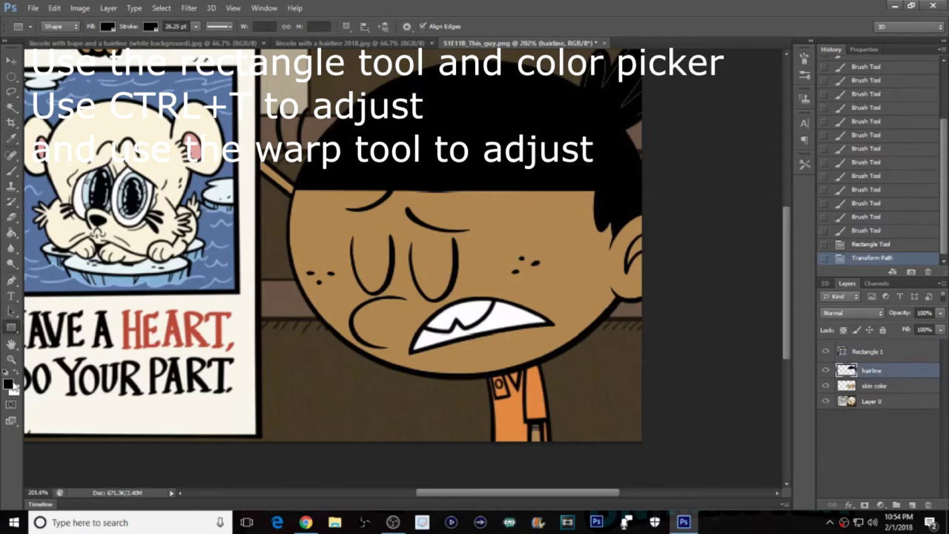
{"action": "left_click", "coordinate": [8, 383]}
{"action": "left_click", "coordinate": [313, 229]}
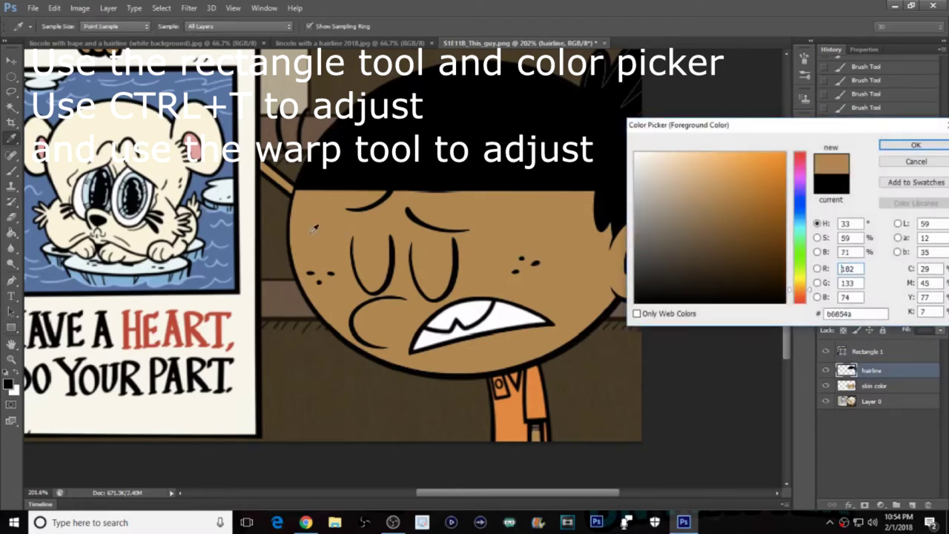
{"action": "left_click", "coordinate": [917, 145]}
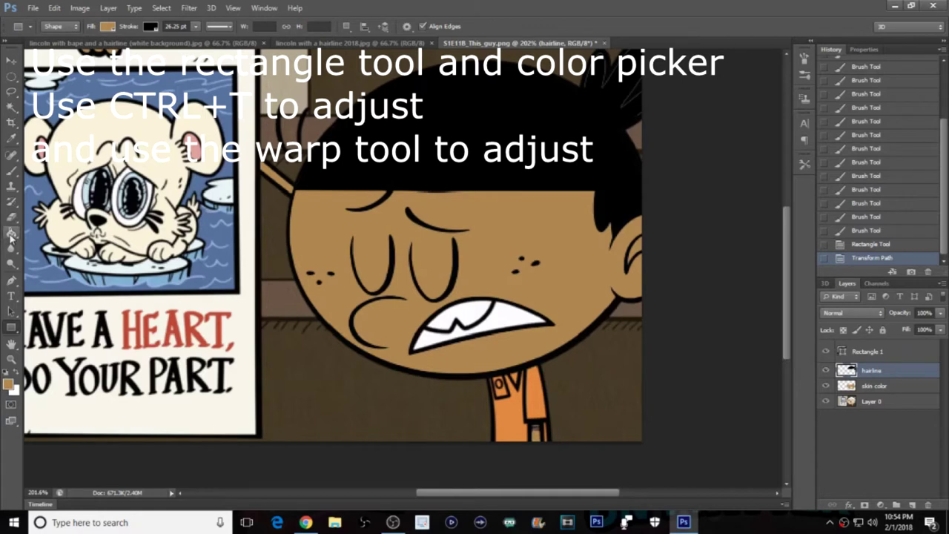
{"action": "left_click", "coordinate": [12, 170]}
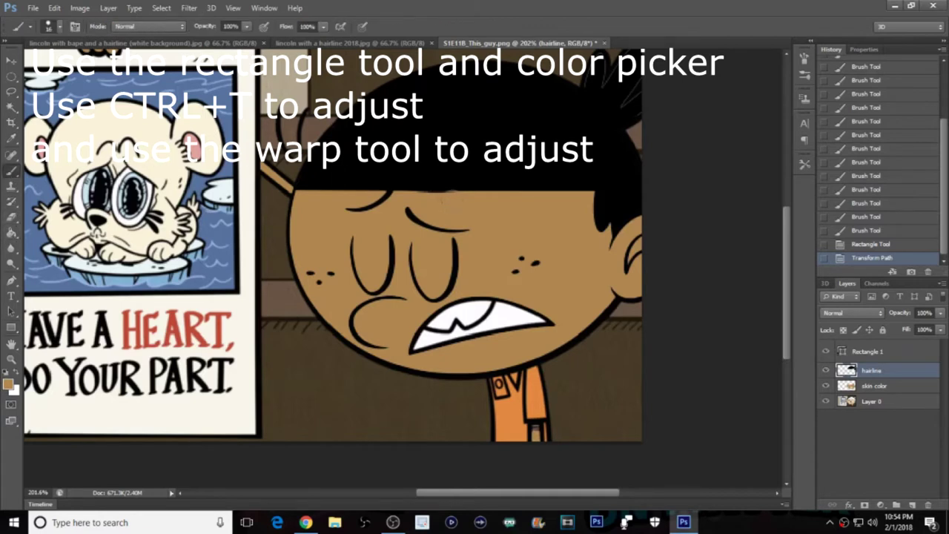
{"action": "left_click_drag", "start_coordinate": [448, 191], "coordinate": [413, 192]}
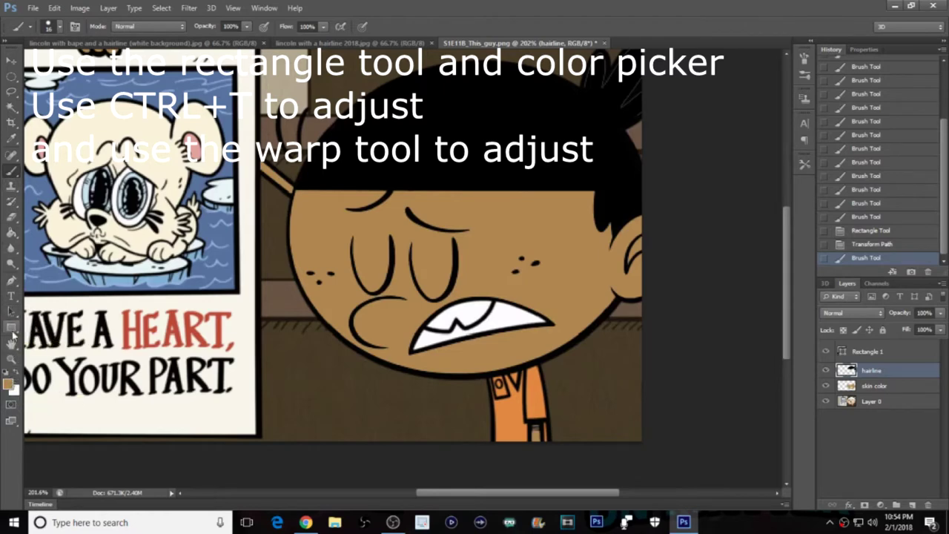
Step: Set the foreground color to black and return to the Rectangle tool
{"action": "left_click", "coordinate": [8, 383]}
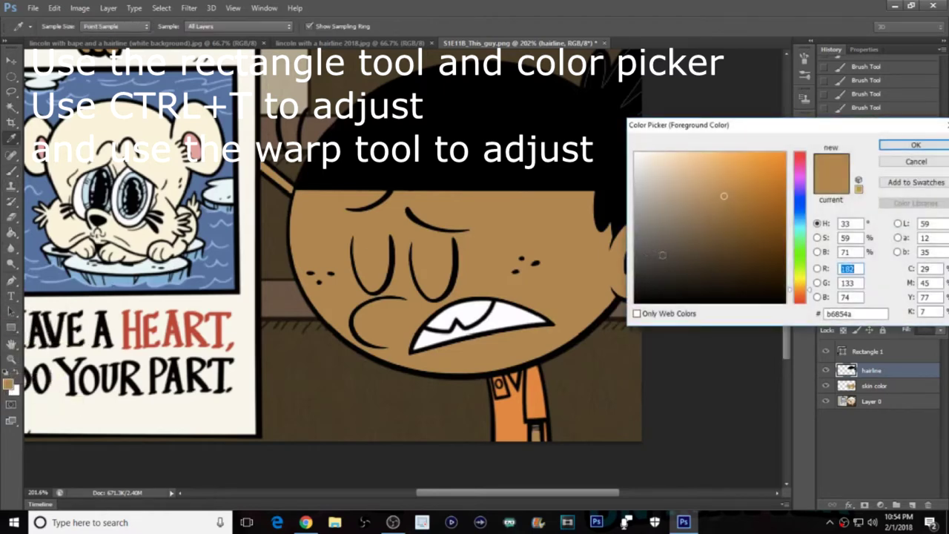
{"action": "left_click_drag", "start_coordinate": [653, 254], "coordinate": [646, 303]}
{"action": "left_click", "coordinate": [916, 145]}
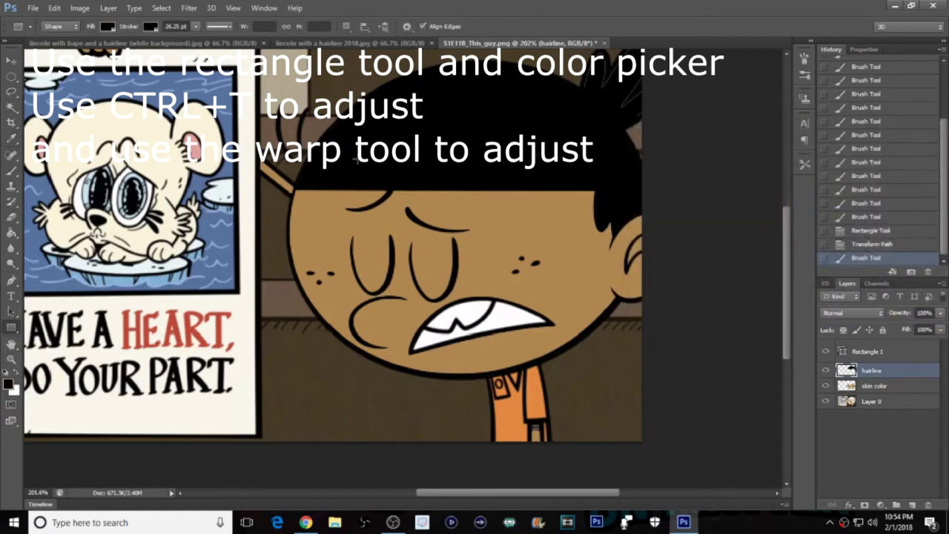
Step: Switch to Chrome, search Google Images for "taper fade" in a new tab, and examine the taper fade mohawk photo's hairline
{"action": "left_click", "coordinate": [306, 522]}
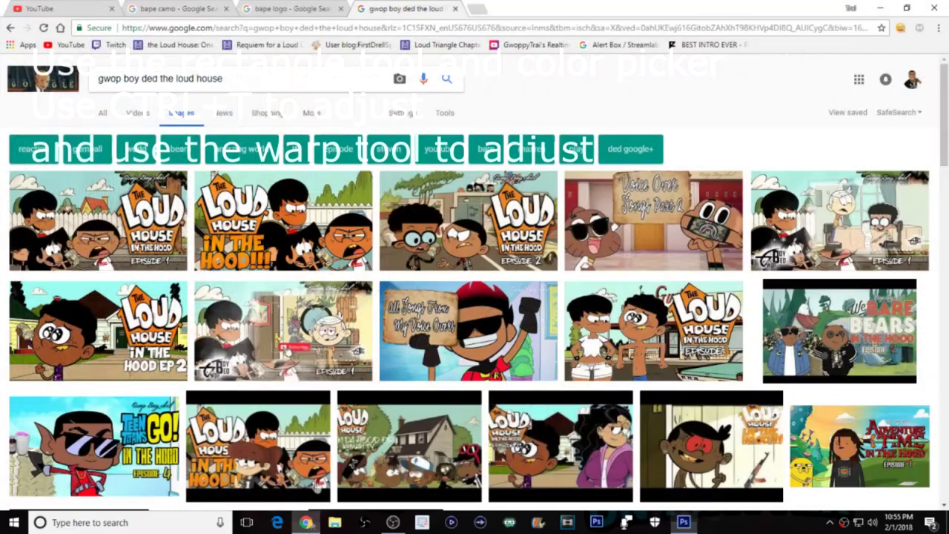
{"action": "left_click", "coordinate": [481, 9]}
{"action": "type", "text": "taper"}
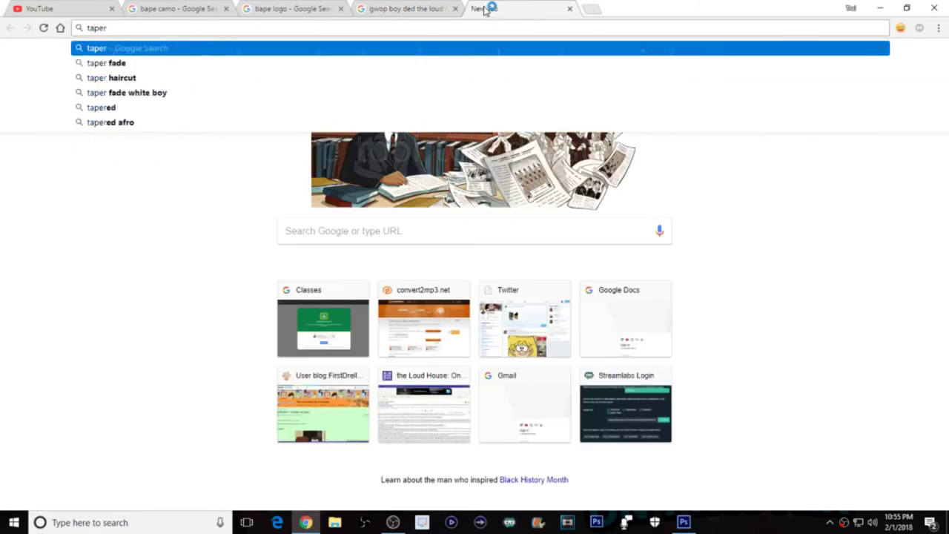
{"action": "key", "text": "Down"}
{"action": "key", "text": "Return"}
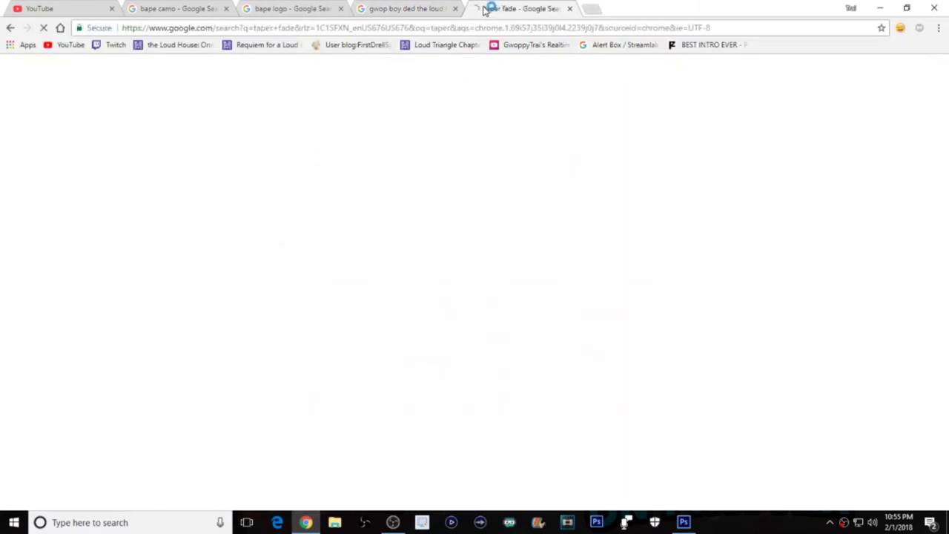
{"action": "left_click", "coordinate": [151, 117]}
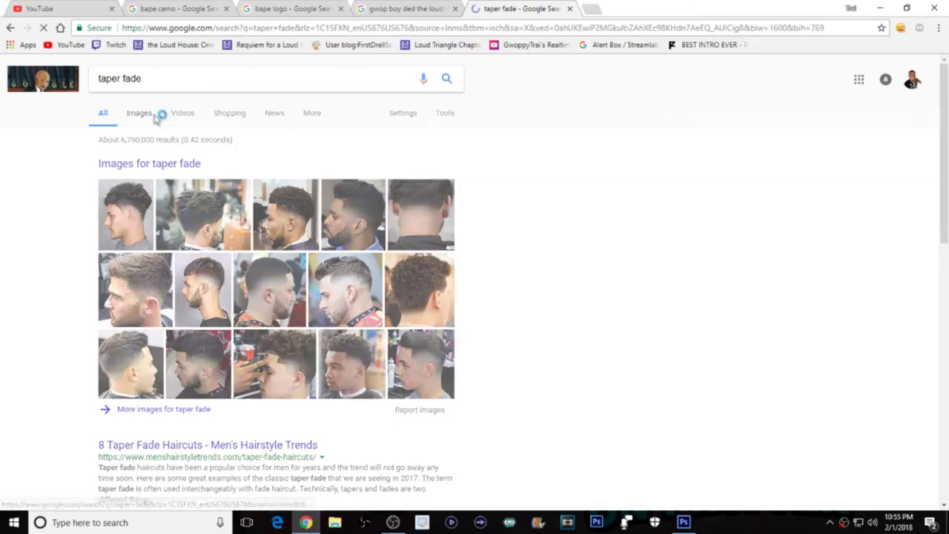
{"action": "scroll", "coordinate": [517, 262], "scroll_direction": "down", "scroll_amount": 1}
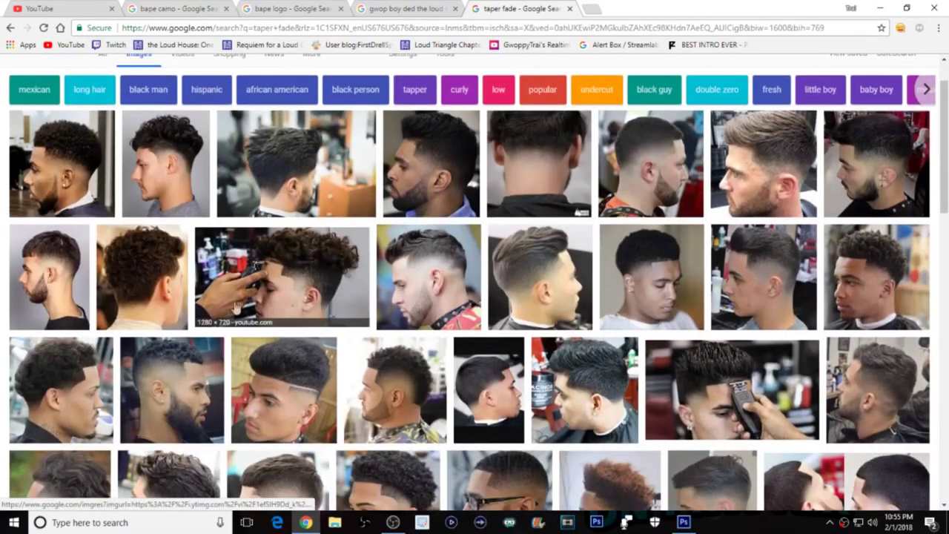
{"action": "left_click", "coordinate": [401, 387]}
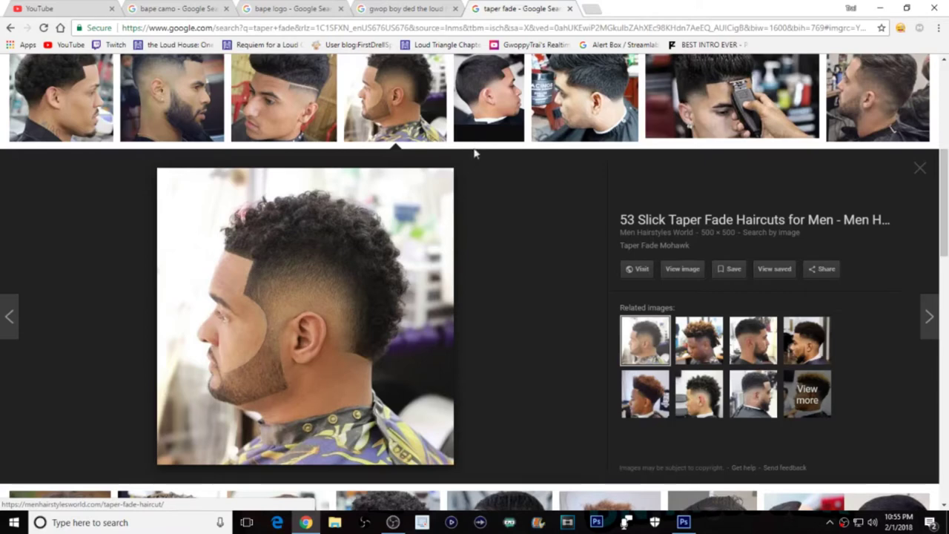
Step: Switch to Photoshop, draw a black sideburn rectangle about 18 x 44 px in front of the ear, and nudge it slightly upward into the hair
{"action": "left_click", "coordinate": [684, 522]}
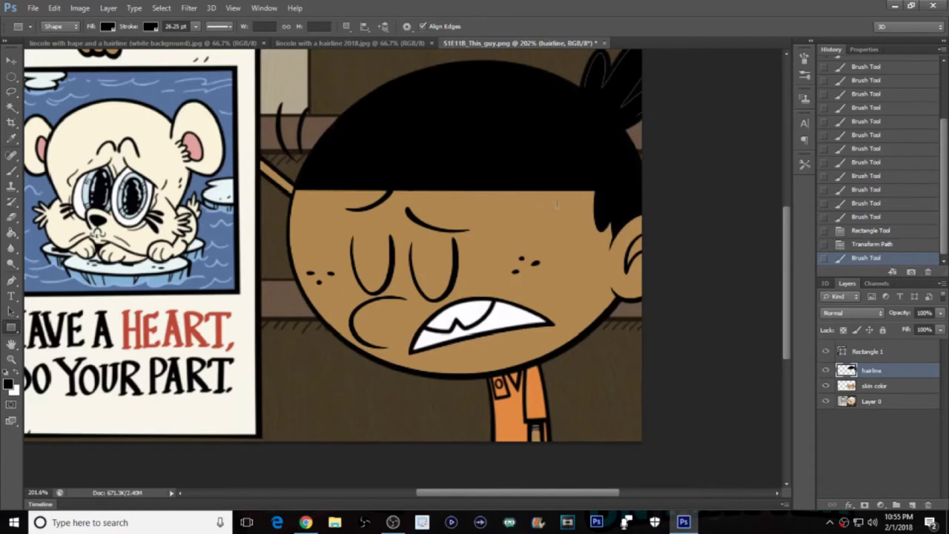
{"action": "left_click_drag", "start_coordinate": [590, 179], "coordinate": [609, 230]}
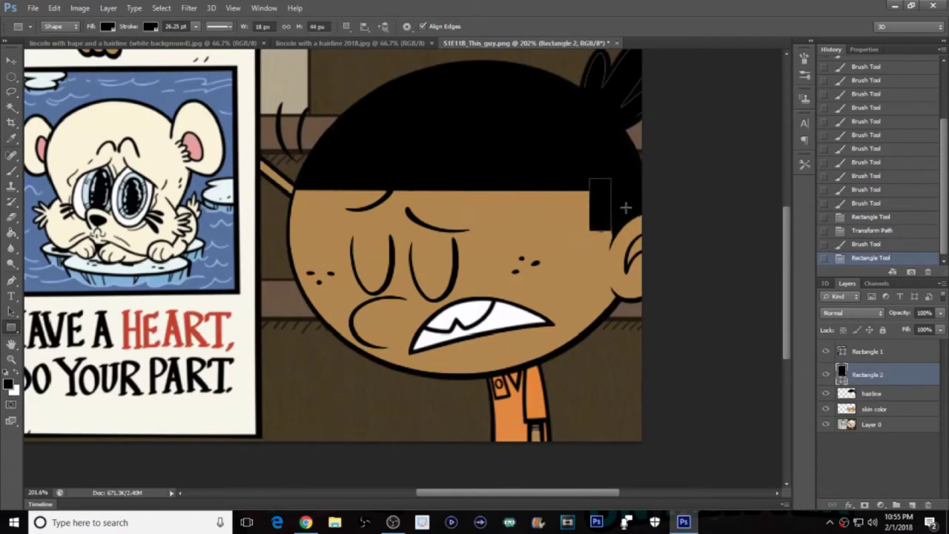
{"action": "key", "text": "ctrl+t"}
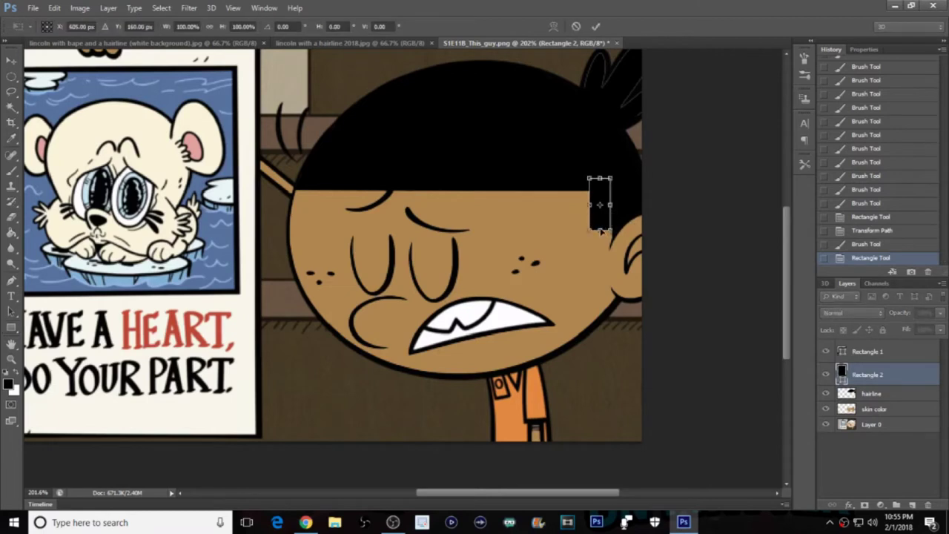
{"action": "left_click_drag", "start_coordinate": [604, 197], "coordinate": [605, 198]}
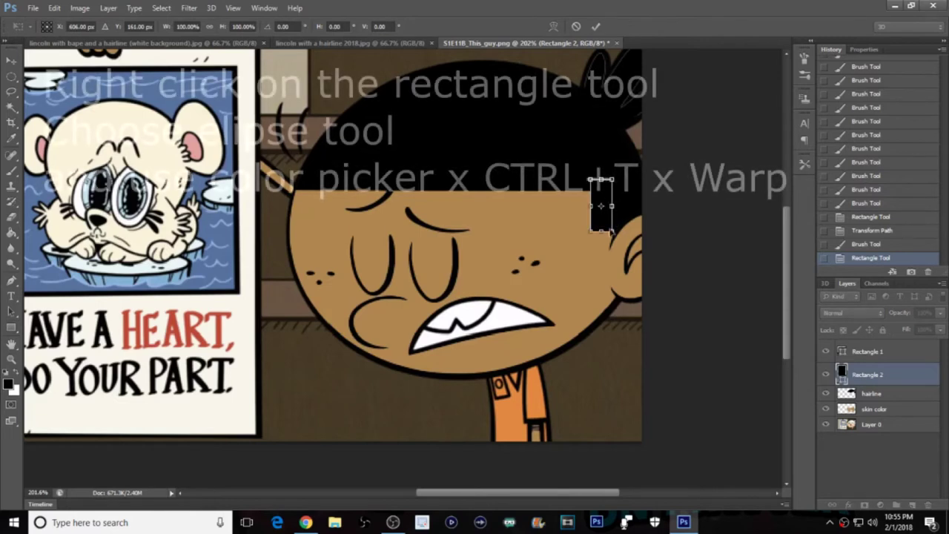
{"action": "left_click_drag", "start_coordinate": [602, 206], "coordinate": [602, 204]}
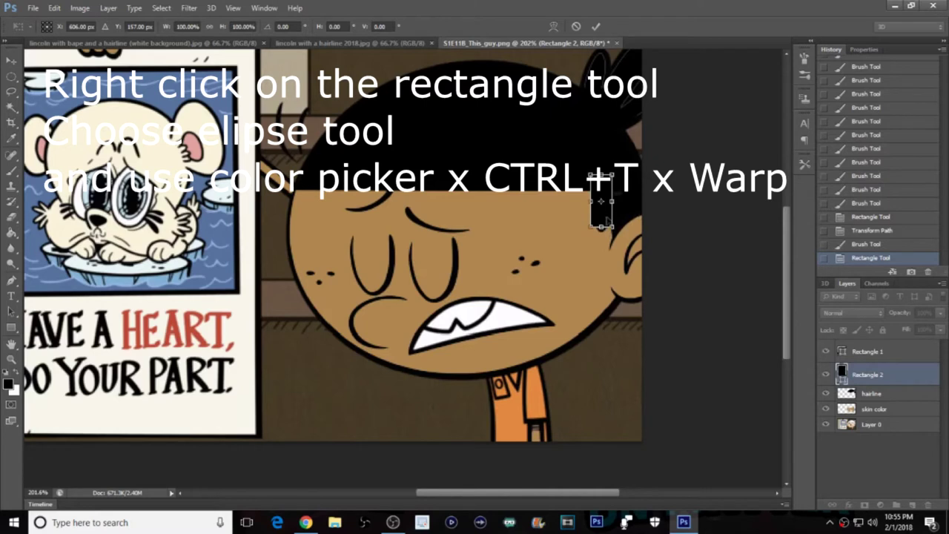
{"action": "left_click", "coordinate": [596, 27]}
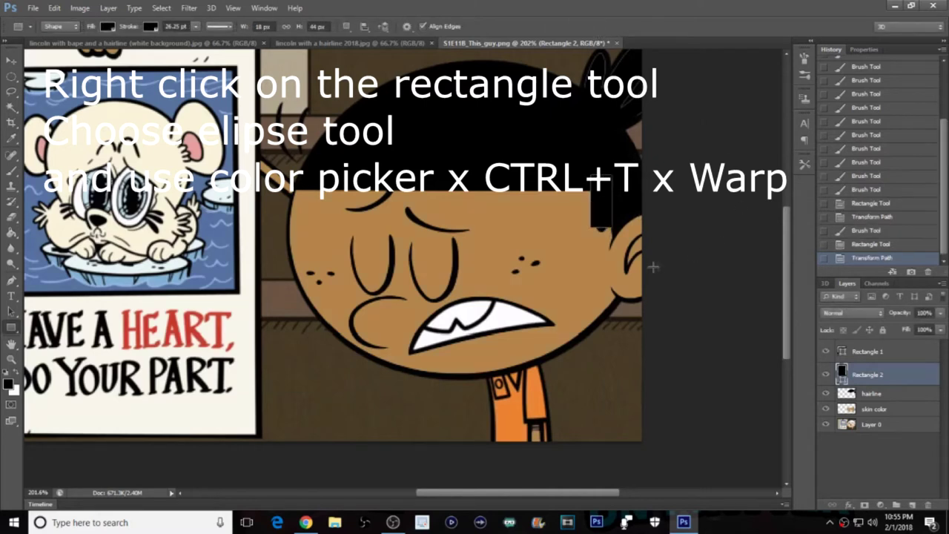
Step: Select the "Rectangle 1" layer and switch to the Ellipse Tool
{"action": "left_click", "coordinate": [906, 355]}
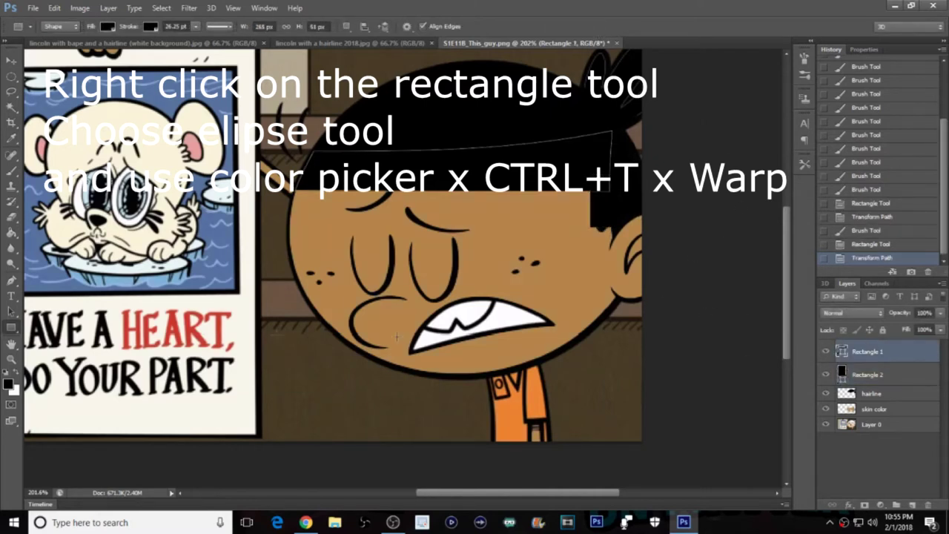
{"action": "right_click", "coordinate": [16, 334]}
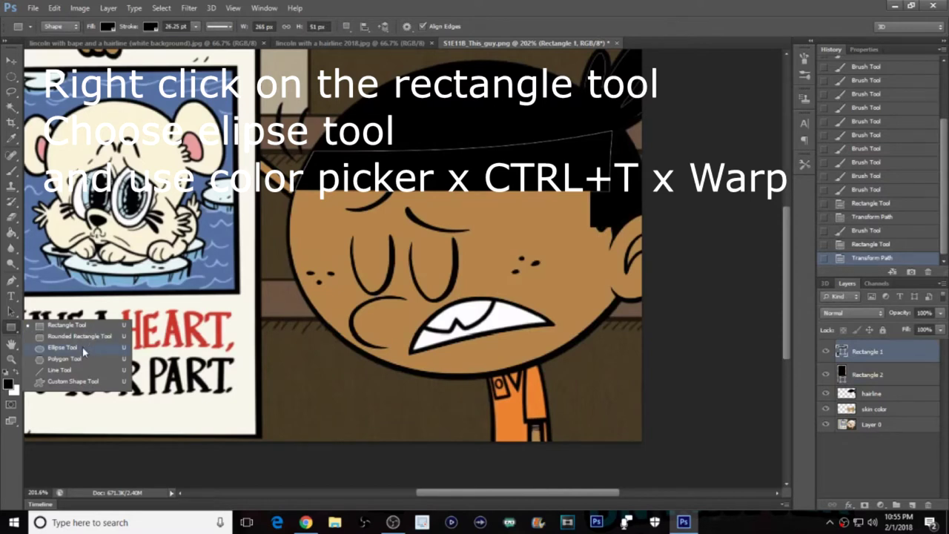
{"action": "left_click", "coordinate": [83, 346]}
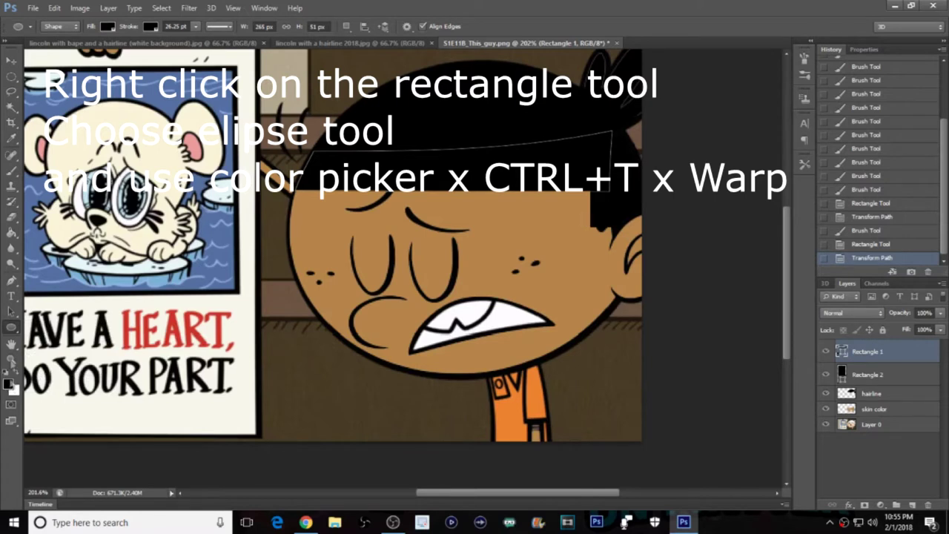
{"action": "left_click", "coordinate": [107, 26]}
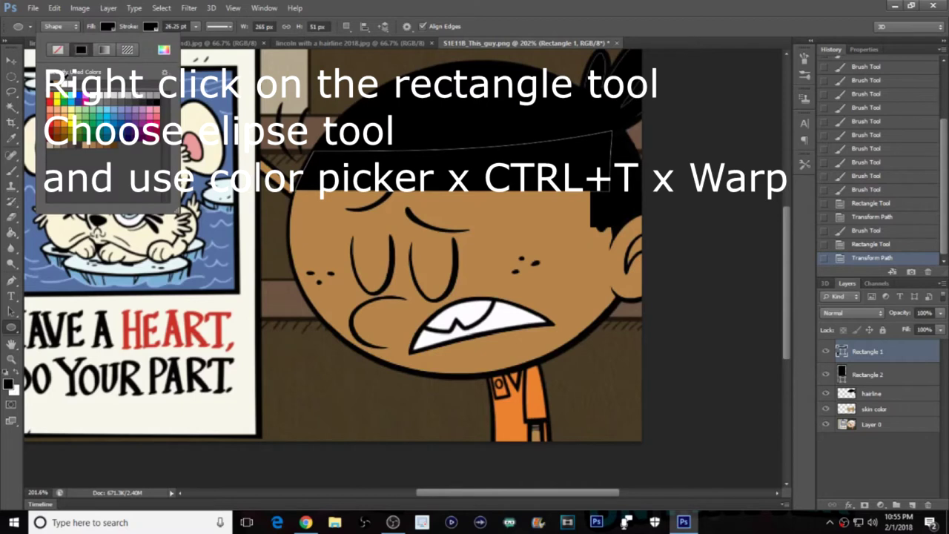
{"action": "left_click", "coordinate": [108, 27]}
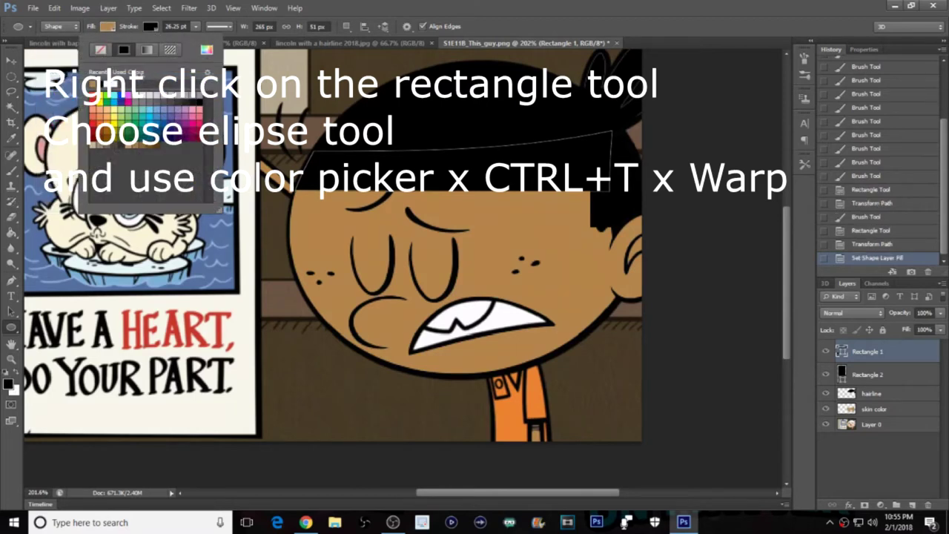
{"action": "left_click", "coordinate": [103, 78]}
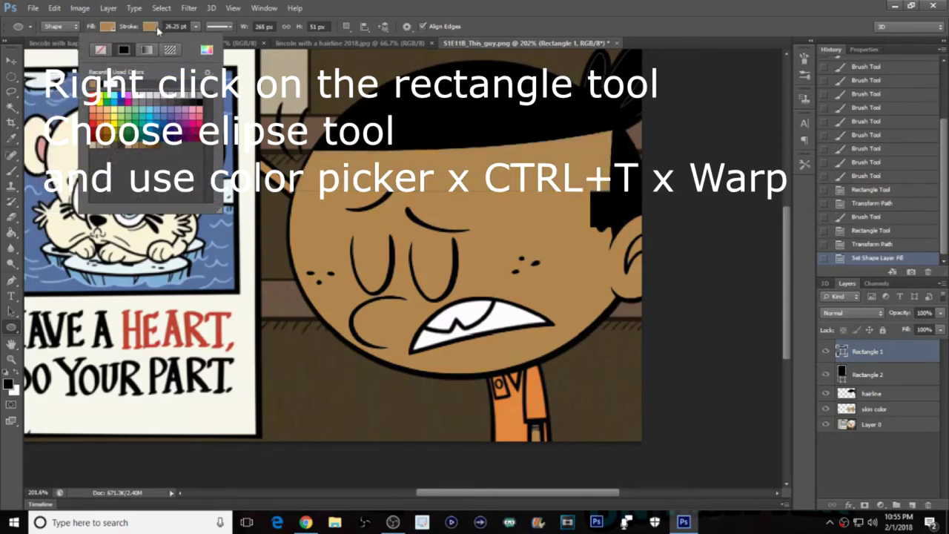
{"action": "left_click", "coordinate": [103, 80]}
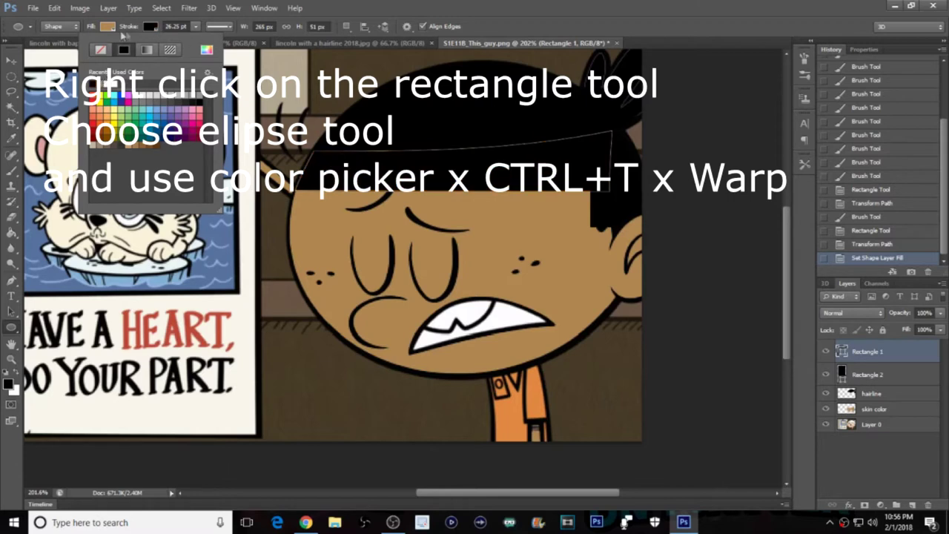
{"action": "left_click", "coordinate": [111, 28]}
{"action": "left_click", "coordinate": [101, 61]}
{"action": "left_click", "coordinate": [119, 37]}
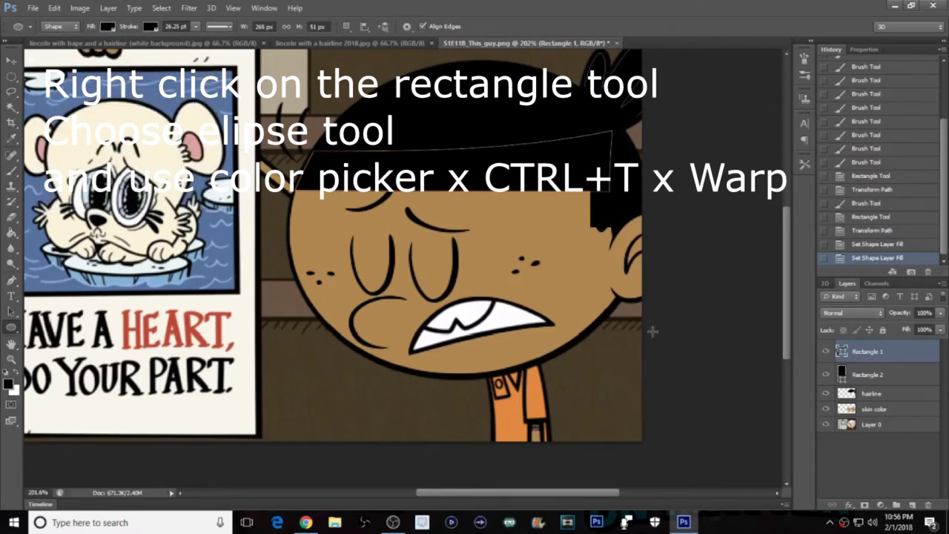
Step: Draw an ellipse about 20 x 34 px on the face beside the sideburn and set its fill and stroke to the skin brown
{"action": "mouse_move", "coordinate": [564, 213]}
{"action": "left_mouse_down"}
{"action": "mouse_move", "coordinate": [615, 223]}
{"action": "mouse_move", "coordinate": [636, 247]}
{"action": "mouse_move", "coordinate": [587, 252]}
{"action": "left_mouse_up"}
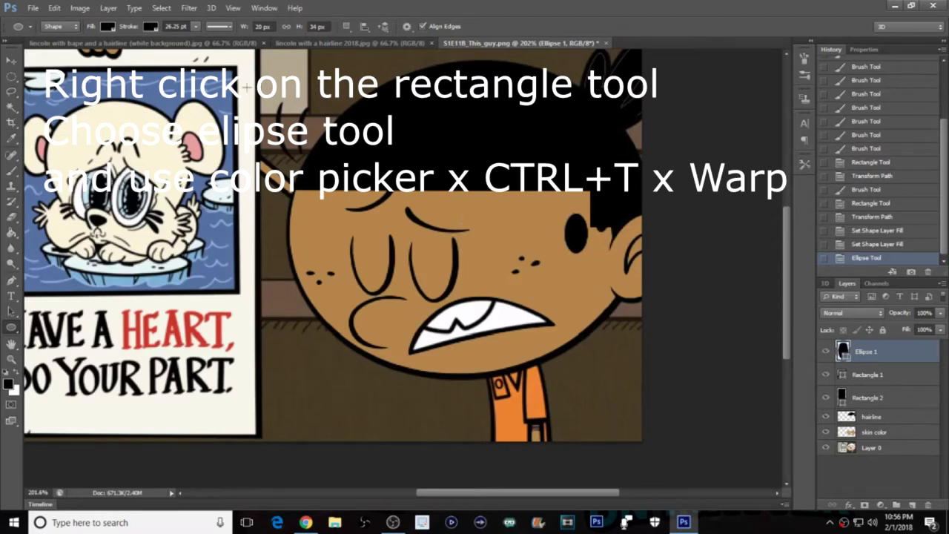
{"action": "left_click", "coordinate": [108, 27]}
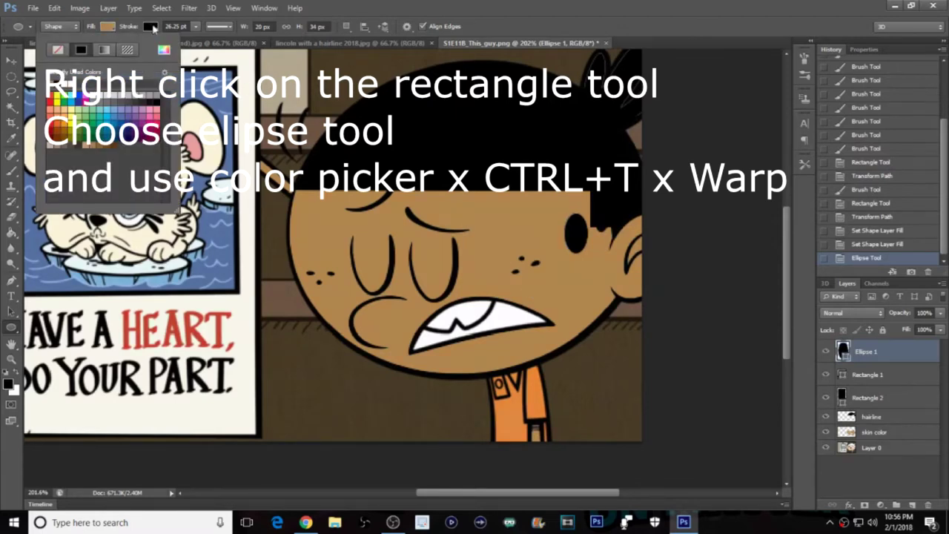
{"action": "left_click", "coordinate": [55, 79]}
{"action": "left_click", "coordinate": [617, 192]}
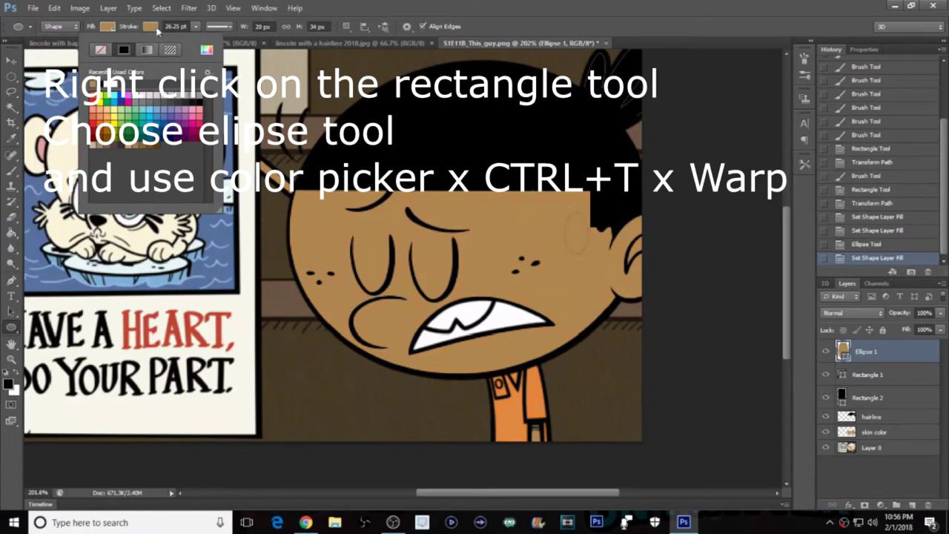
{"action": "left_click", "coordinate": [157, 29]}
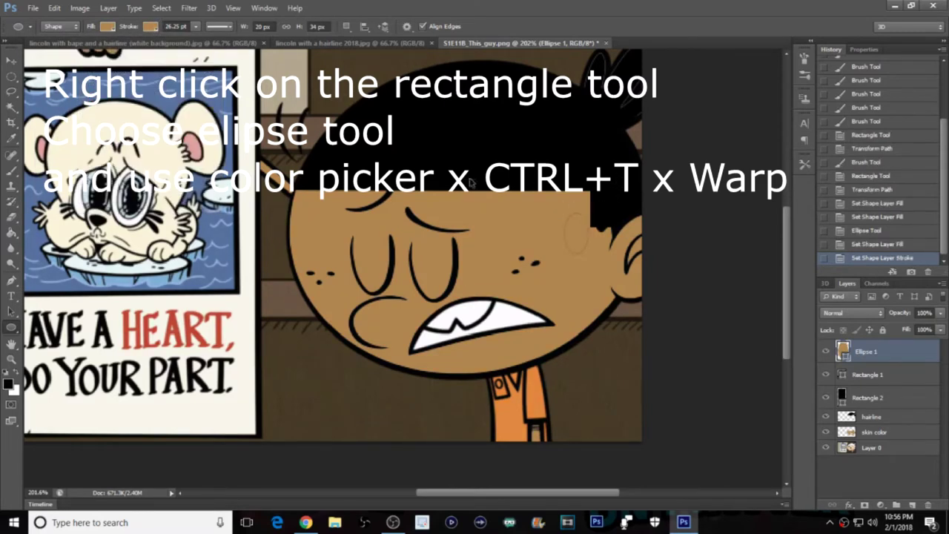
Step: Free-transform the brown ellipse, moving it over the lower edge of the sideburn in front of the ear
{"action": "key", "text": "ctrl+t"}
{"action": "left_click_drag", "start_coordinate": [570, 224], "coordinate": [611, 253]}
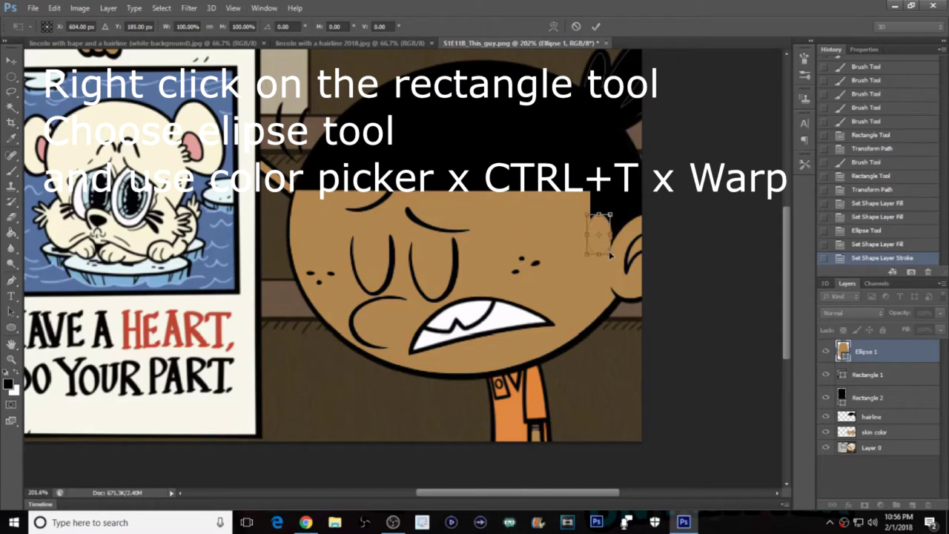
{"action": "left_click", "coordinate": [553, 27]}
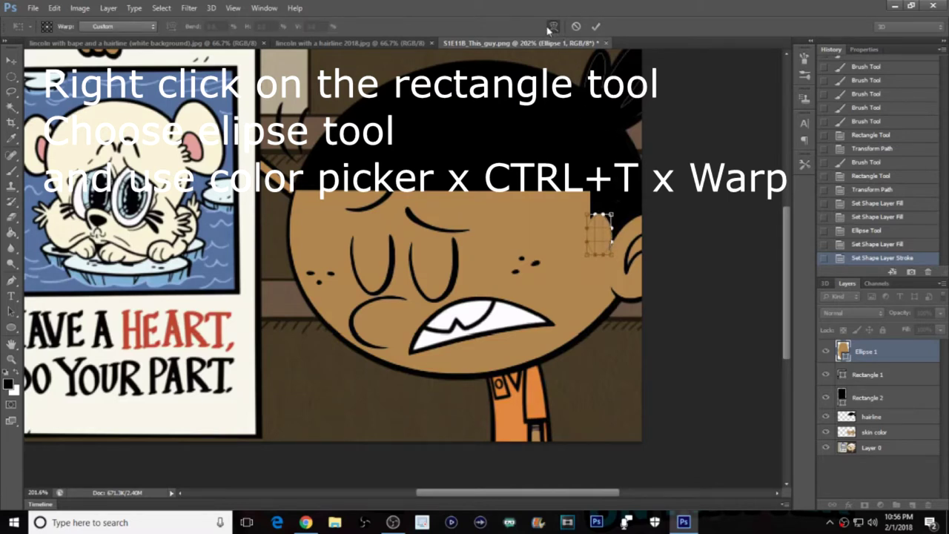
{"action": "left_click", "coordinate": [552, 26]}
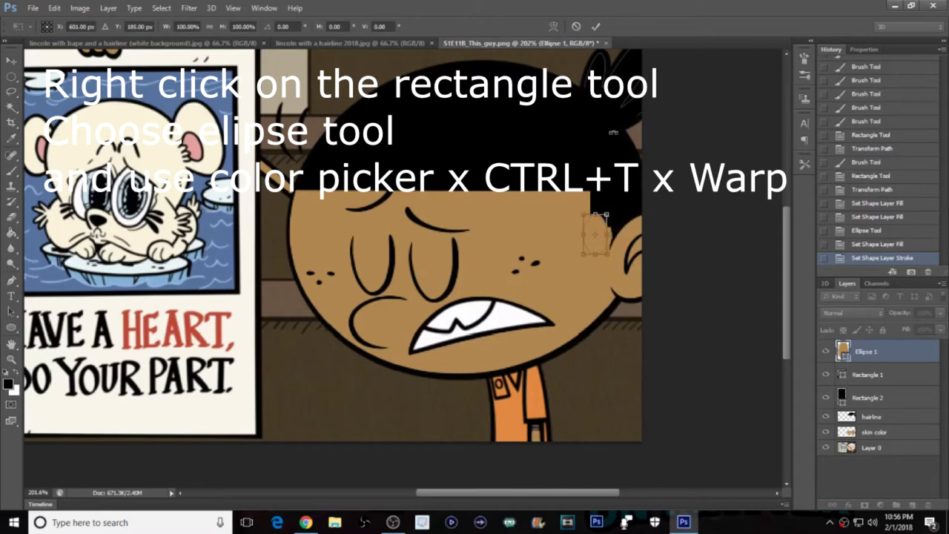
{"action": "left_click_drag", "start_coordinate": [597, 233], "coordinate": [598, 233]}
{"action": "key", "text": "Down"}
{"action": "key", "text": "Down"}
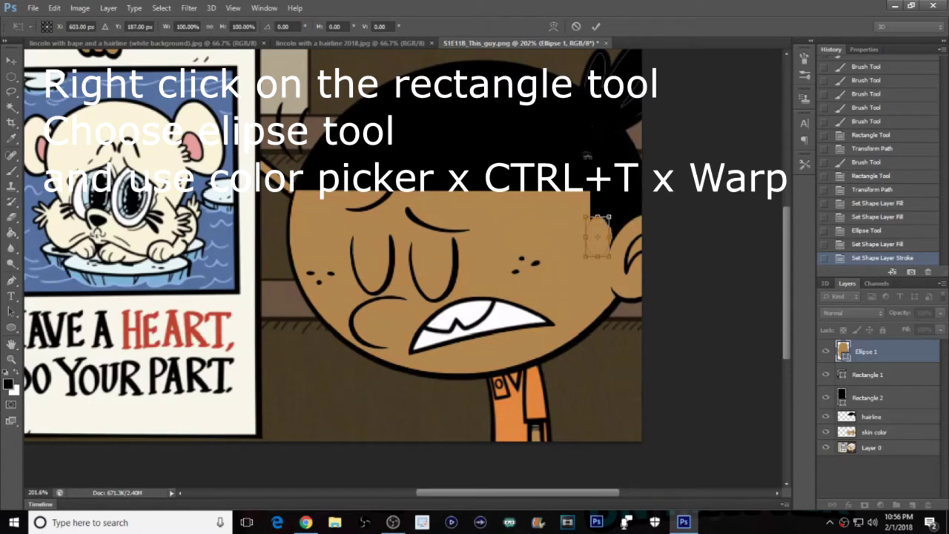
Step: Warp the brown ellipse, pulling its upper front corner out toward the face and its upper rear corner slightly toward the ear, and apply the transform
{"action": "left_click", "coordinate": [552, 27]}
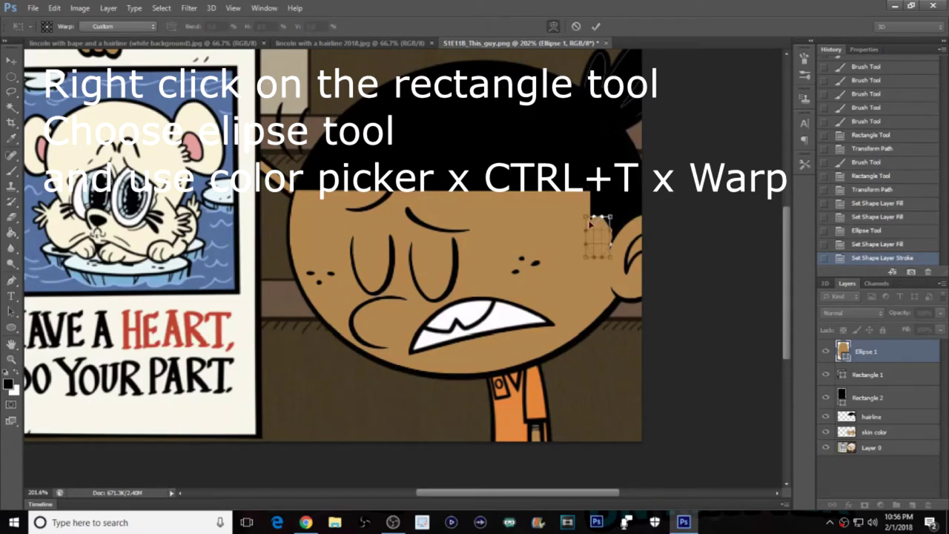
{"action": "left_click_drag", "start_coordinate": [588, 218], "coordinate": [572, 211]}
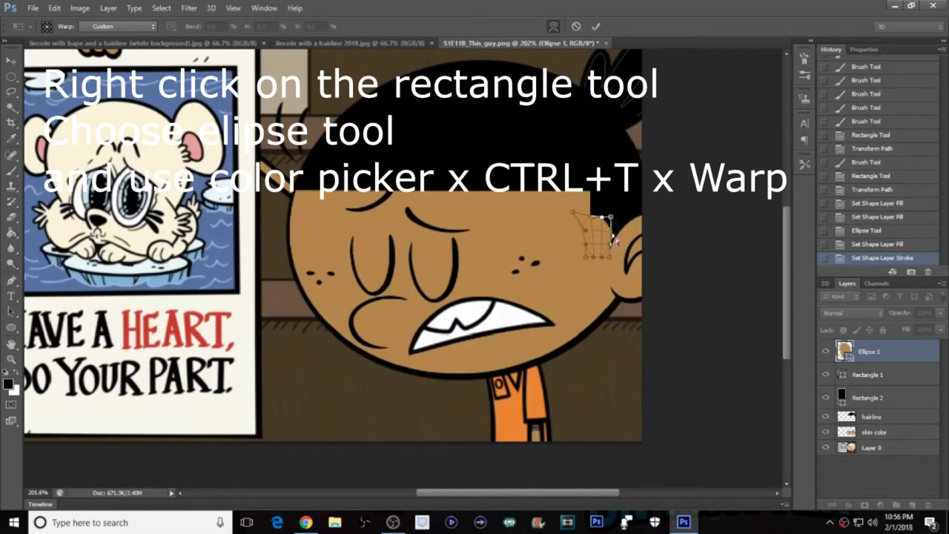
{"action": "left_click_drag", "start_coordinate": [608, 217], "coordinate": [613, 218]}
{"action": "left_click", "coordinate": [595, 26]}
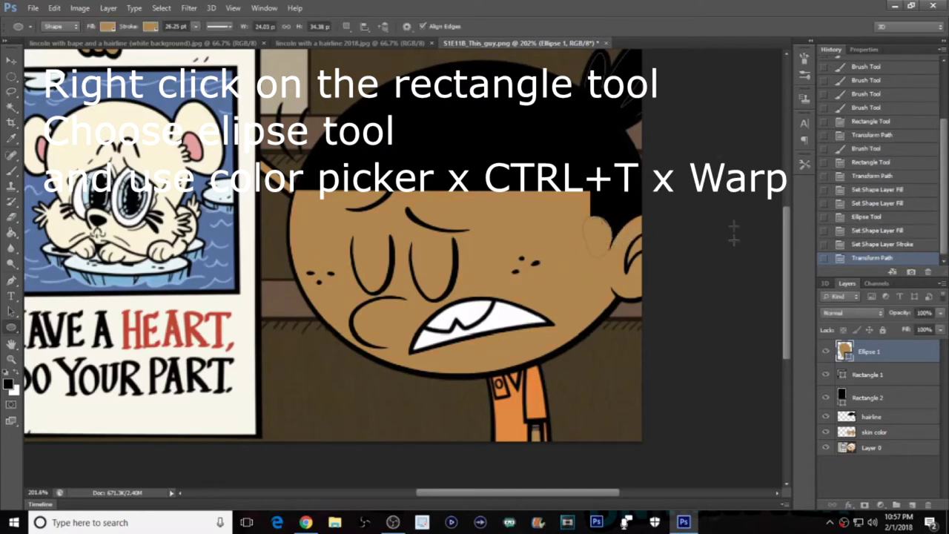
Step: Activate the "Ellipse 1" layer and set the Brush tool to a size of 1 px
{"action": "left_click", "coordinate": [908, 450]}
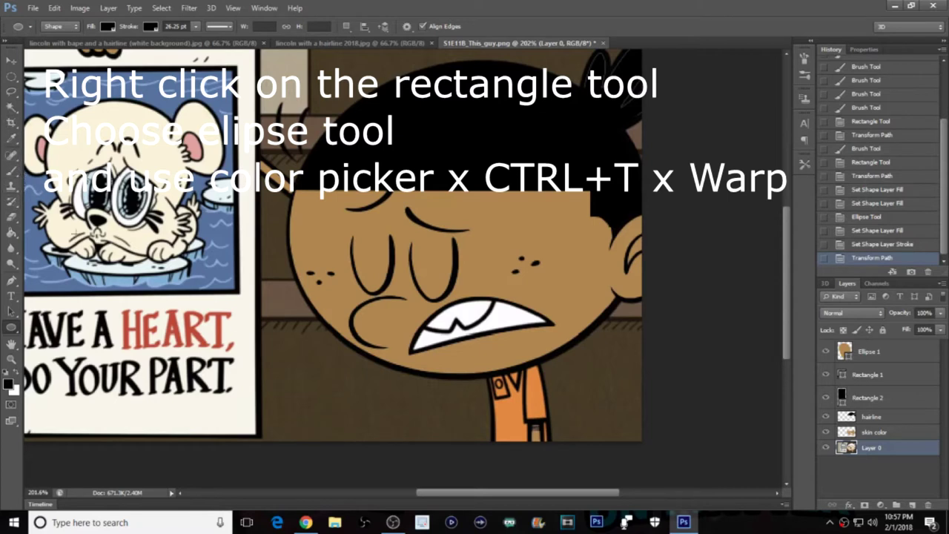
{"action": "left_click", "coordinate": [906, 359]}
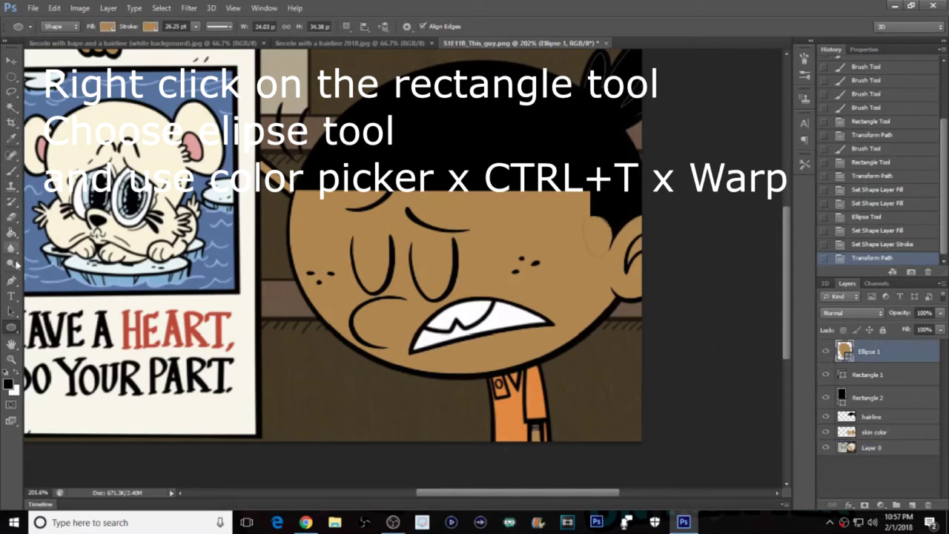
{"action": "key", "text": "b"}
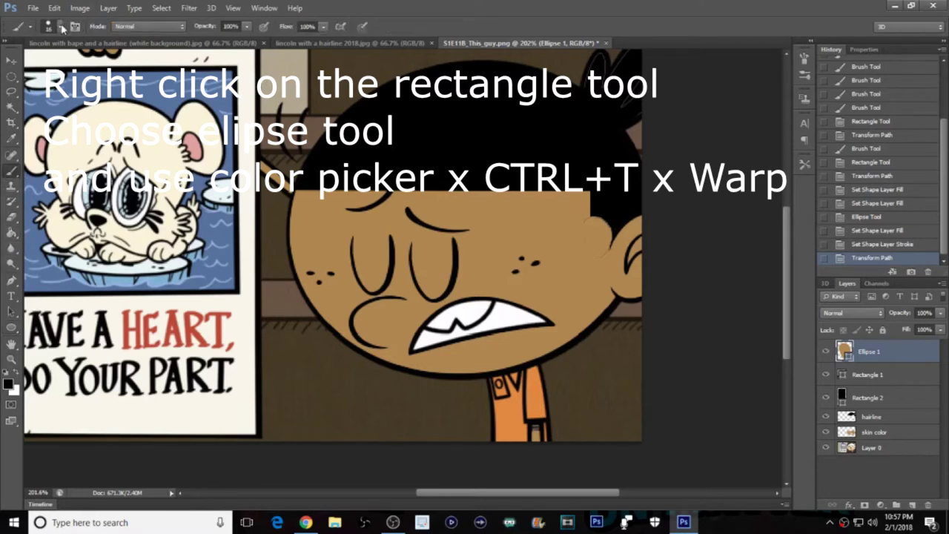
{"action": "left_click", "coordinate": [61, 27]}
{"action": "left_click_drag", "start_coordinate": [26, 69], "coordinate": [21, 68]}
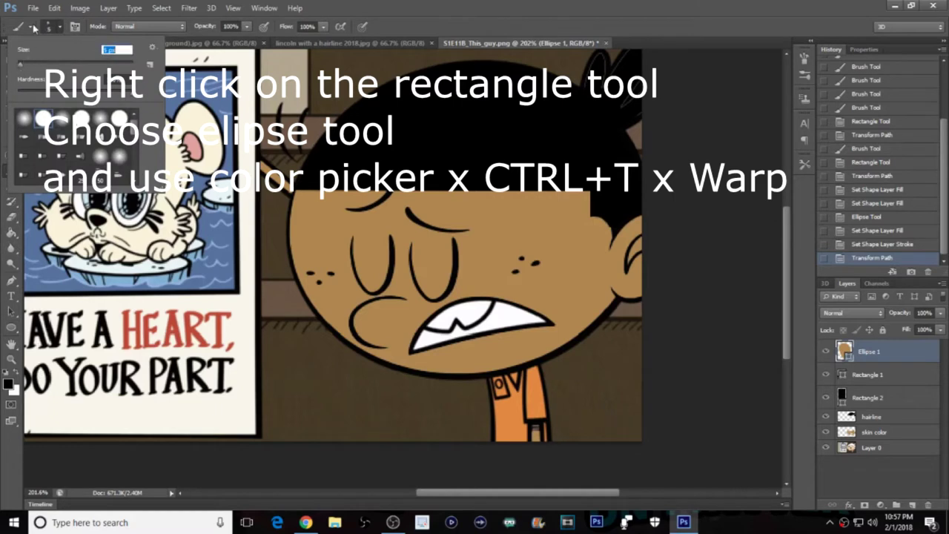
{"action": "left_click", "coordinate": [60, 30]}
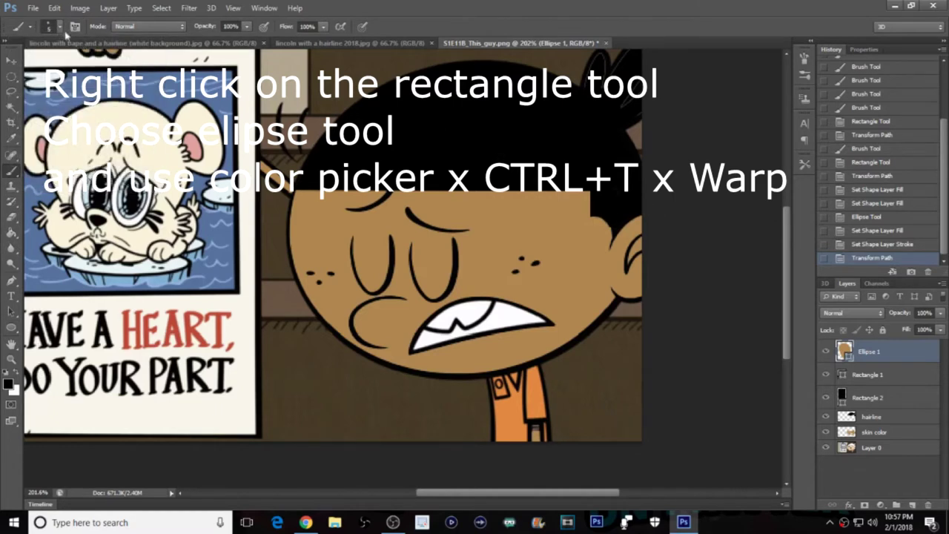
{"action": "left_click", "coordinate": [62, 32]}
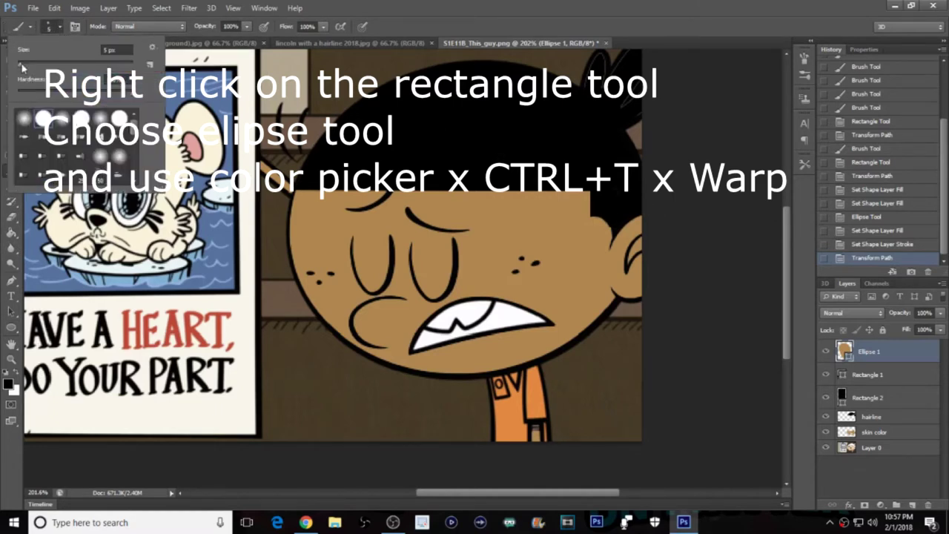
{"action": "left_click_drag", "start_coordinate": [22, 68], "coordinate": [19, 69]}
{"action": "left_click", "coordinate": [61, 29]}
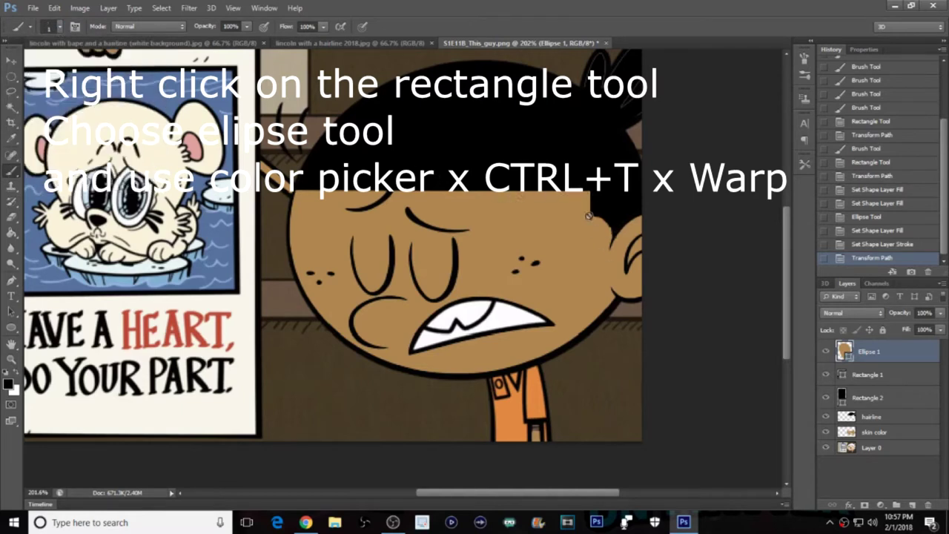
Step: Rasterize the "Ellipse 1" shape layer for painting at the sideburn's lower edge
{"action": "left_click", "coordinate": [520, 256]}
{"action": "left_click", "coordinate": [466, 201]}
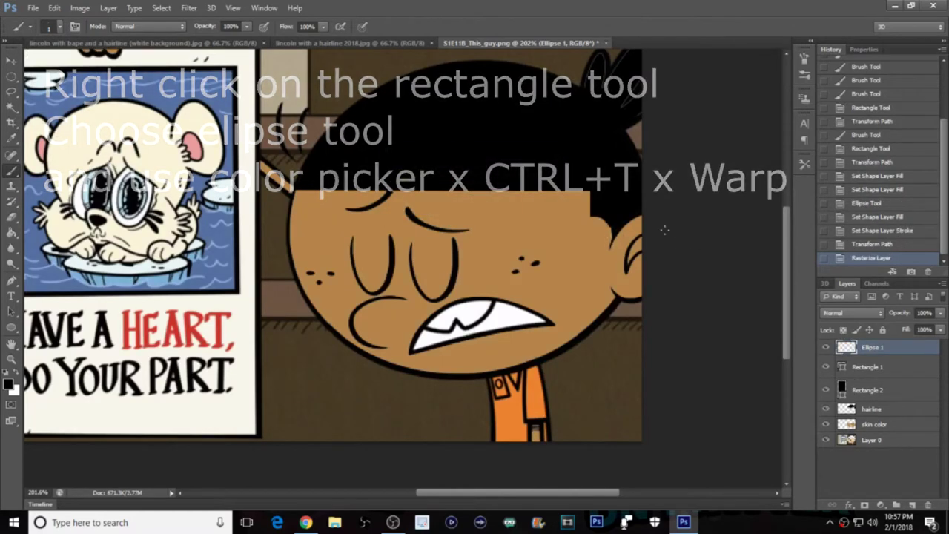
{"action": "scroll", "coordinate": [608, 218], "scroll_direction": "up", "scroll_amount": 2}
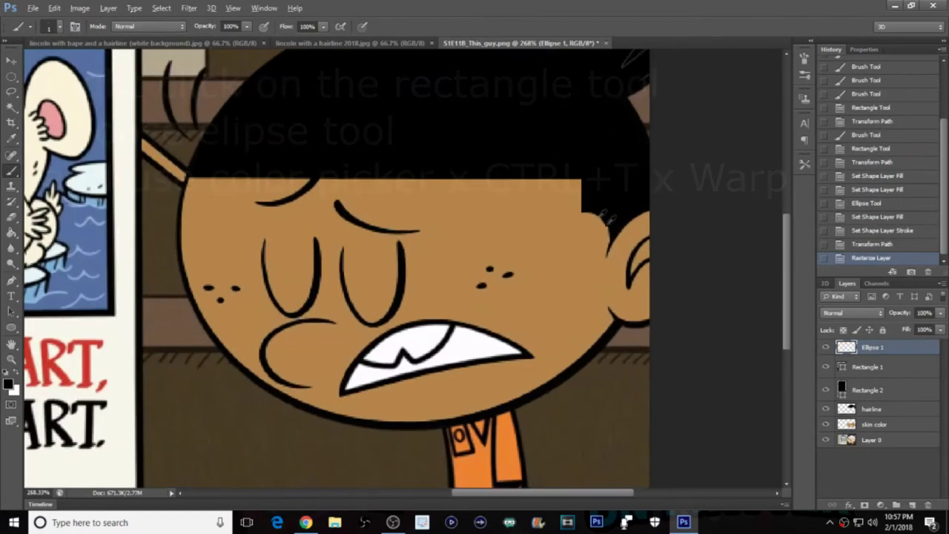
{"action": "scroll", "coordinate": [606, 217], "scroll_direction": "up", "scroll_amount": 2}
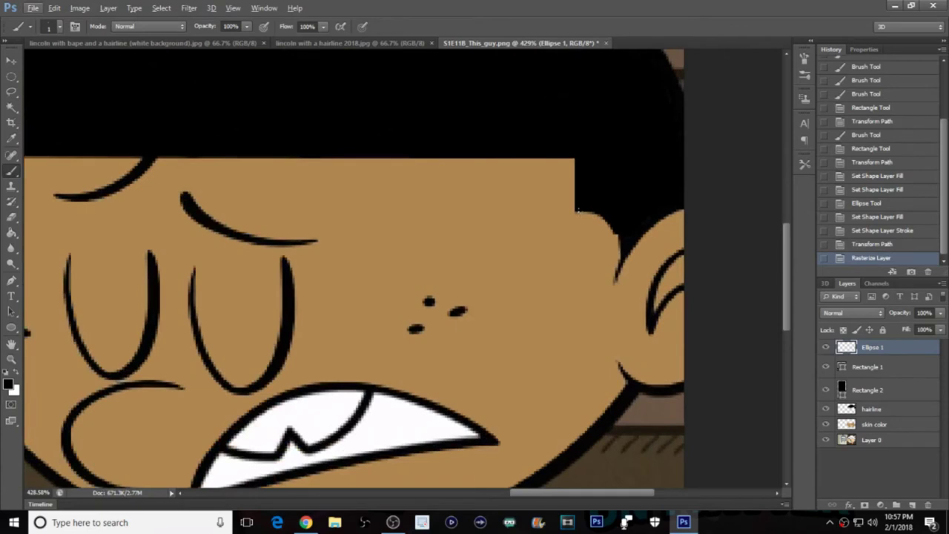
Step: Set the Brush size to 2 px and touch up the sideburn's curved lower edge in front of the ear with black
{"action": "left_click", "coordinate": [59, 27]}
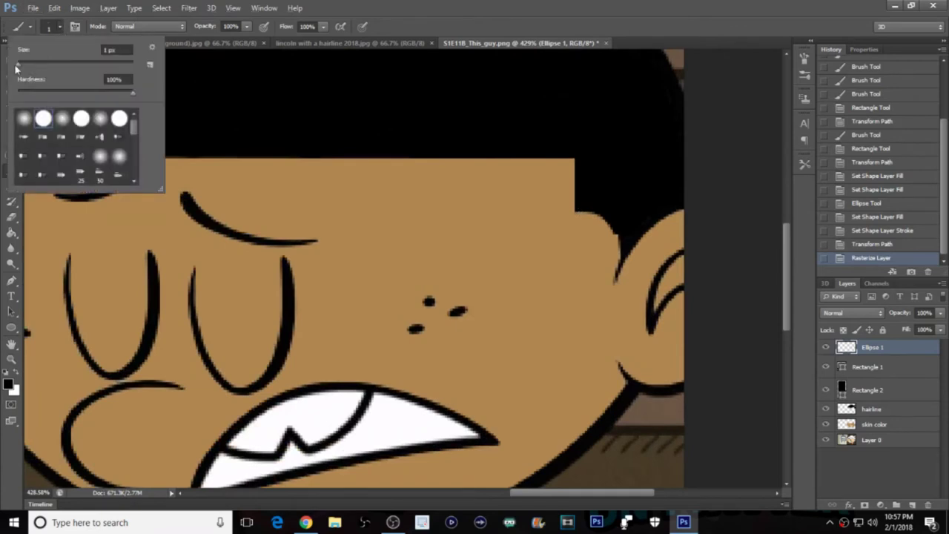
{"action": "left_click_drag", "start_coordinate": [18, 65], "coordinate": [20, 69]}
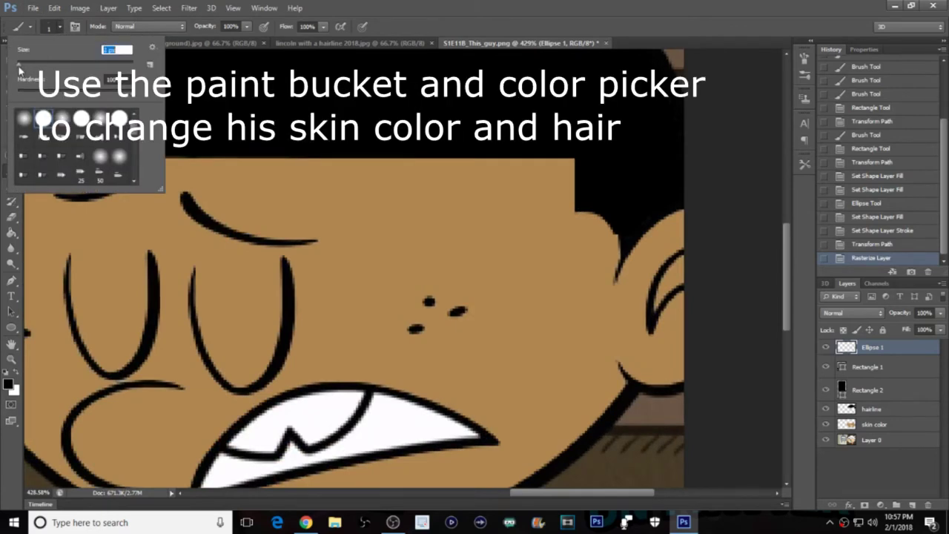
{"action": "left_click", "coordinate": [59, 28]}
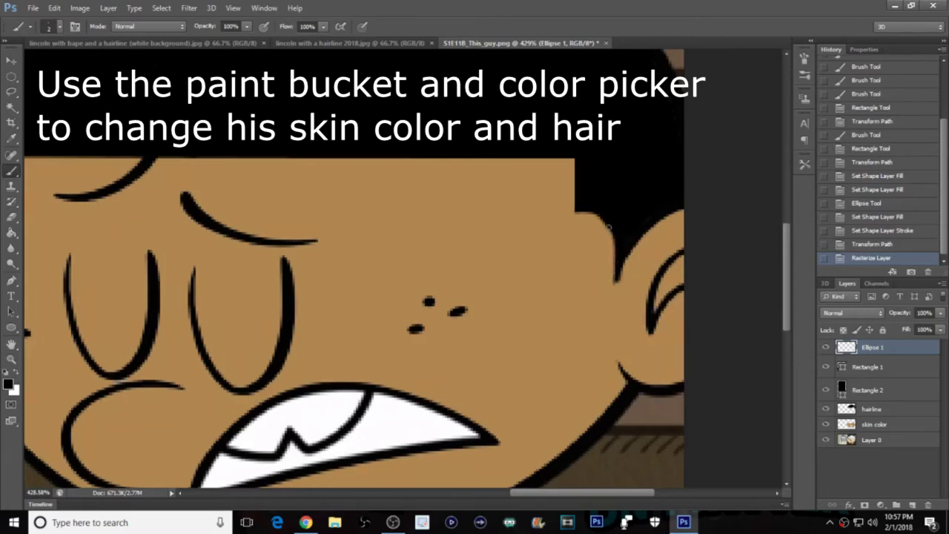
{"action": "left_click", "coordinate": [614, 237]}
{"action": "scroll", "coordinate": [657, 198], "scroll_direction": "down", "scroll_amount": 5}
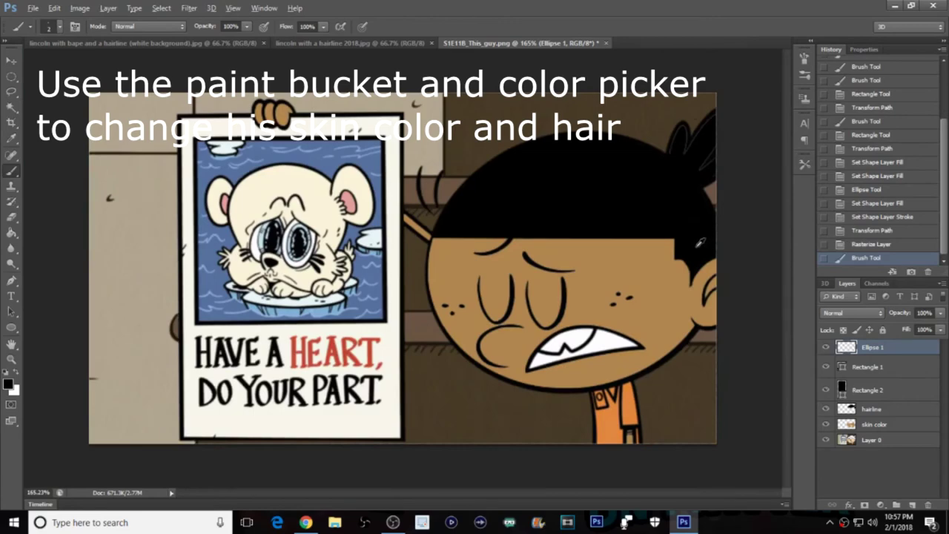
{"action": "scroll", "coordinate": [708, 240], "scroll_direction": "up", "scroll_amount": 3}
{"action": "scroll", "coordinate": [730, 264], "scroll_direction": "up", "scroll_amount": 2}
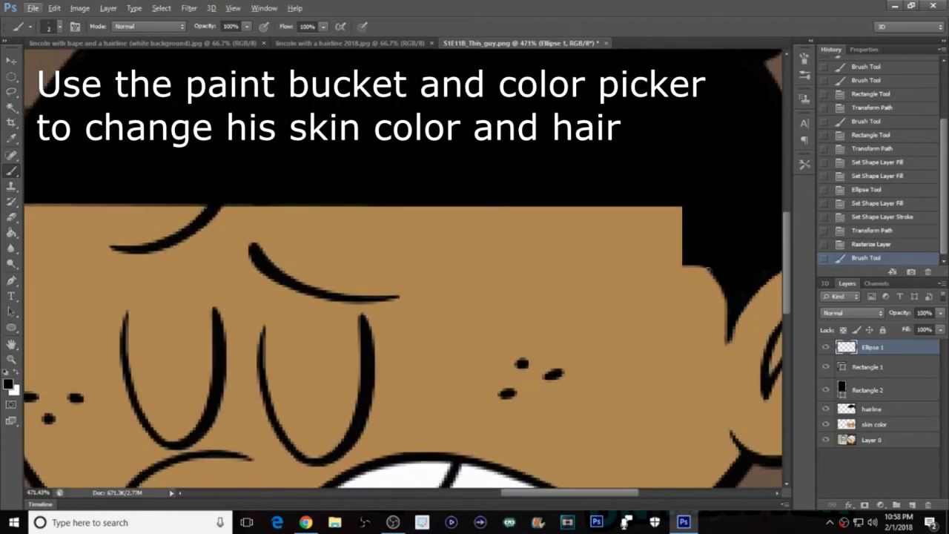
{"action": "left_click", "coordinate": [686, 264]}
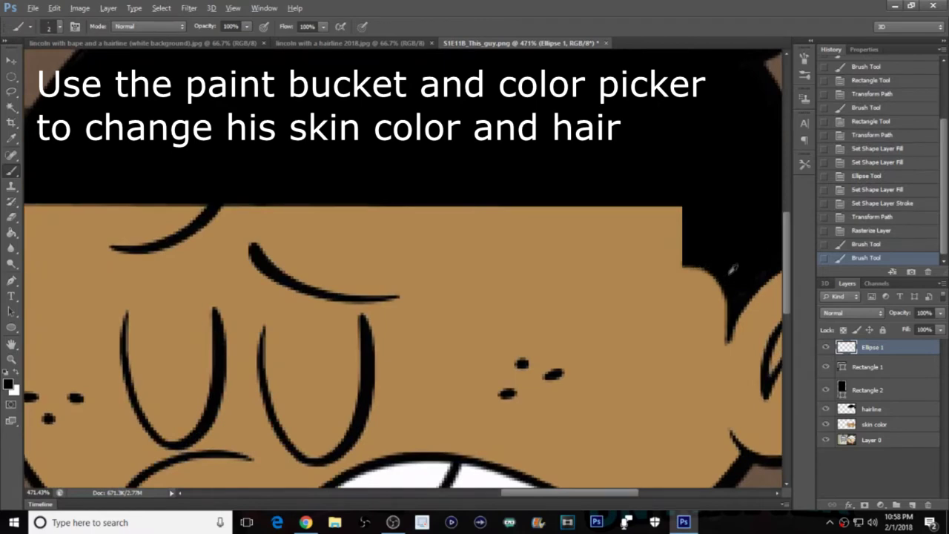
{"action": "scroll", "coordinate": [731, 269], "scroll_direction": "down", "scroll_amount": 3}
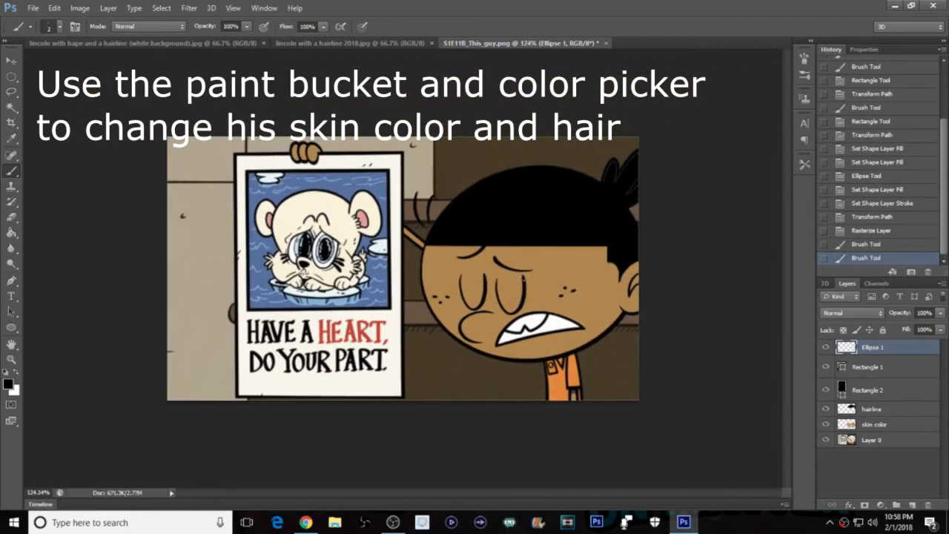
{"action": "scroll", "coordinate": [586, 326], "scroll_direction": "up", "scroll_amount": 2, "text": "alt"}
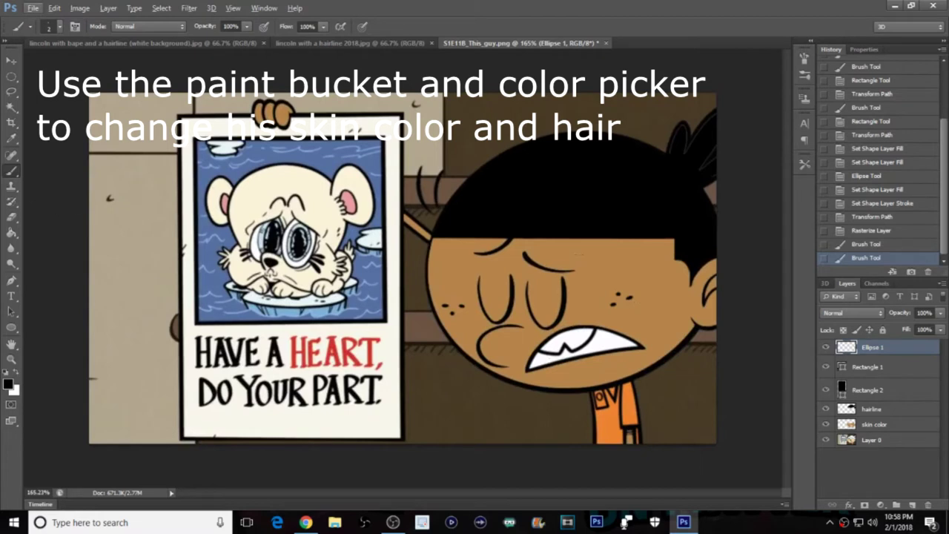
Step: Merge the Ellipse 1, Rectangle 1, Rectangle 2, hairline and skin color layers into one, and add a new empty layer
{"action": "left_click", "coordinate": [902, 368], "text": "shift"}
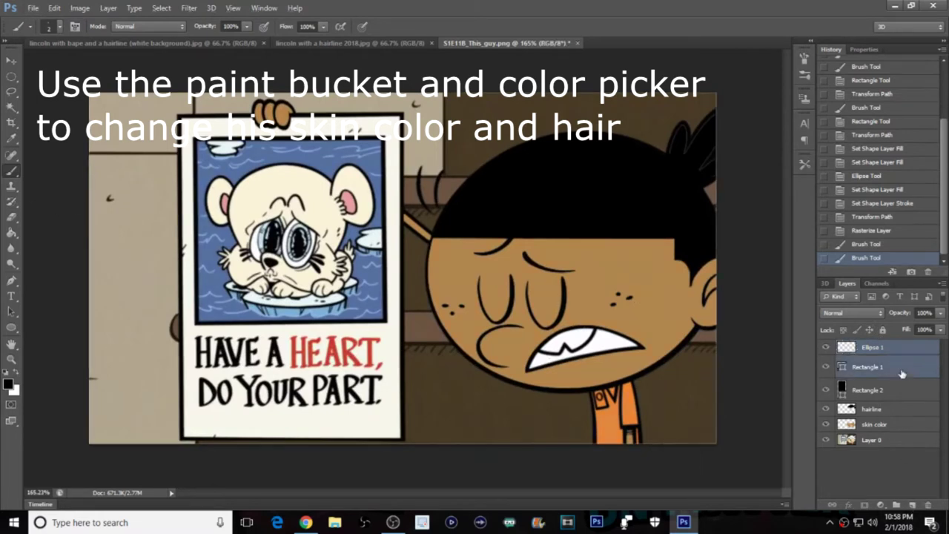
{"action": "left_click", "coordinate": [895, 391], "text": "shift"}
{"action": "left_click", "coordinate": [913, 412], "text": "shift"}
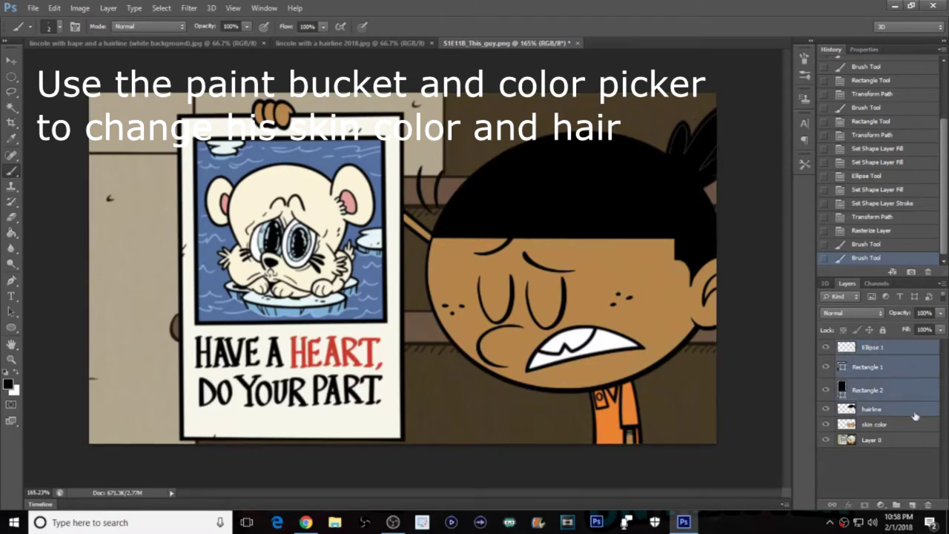
{"action": "left_click", "coordinate": [920, 430], "text": "shift"}
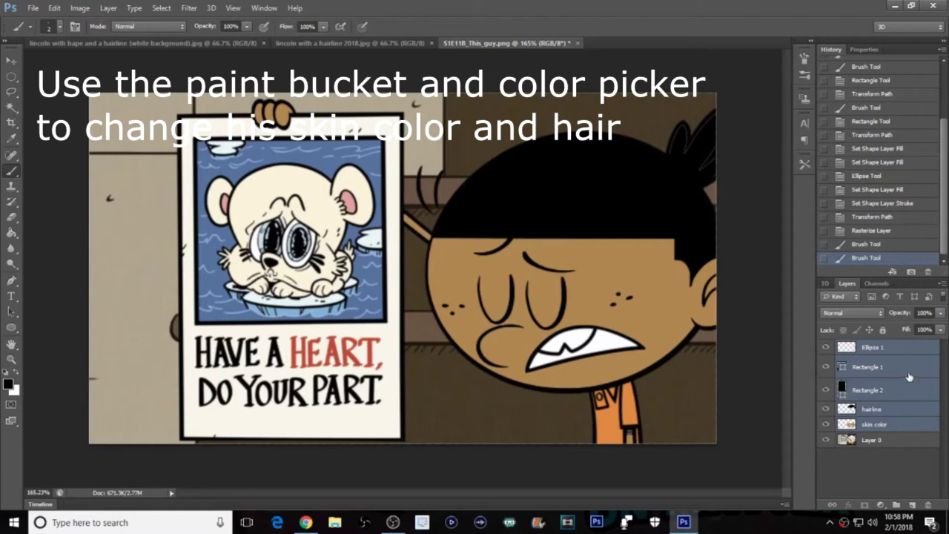
{"action": "right_click", "coordinate": [908, 378]}
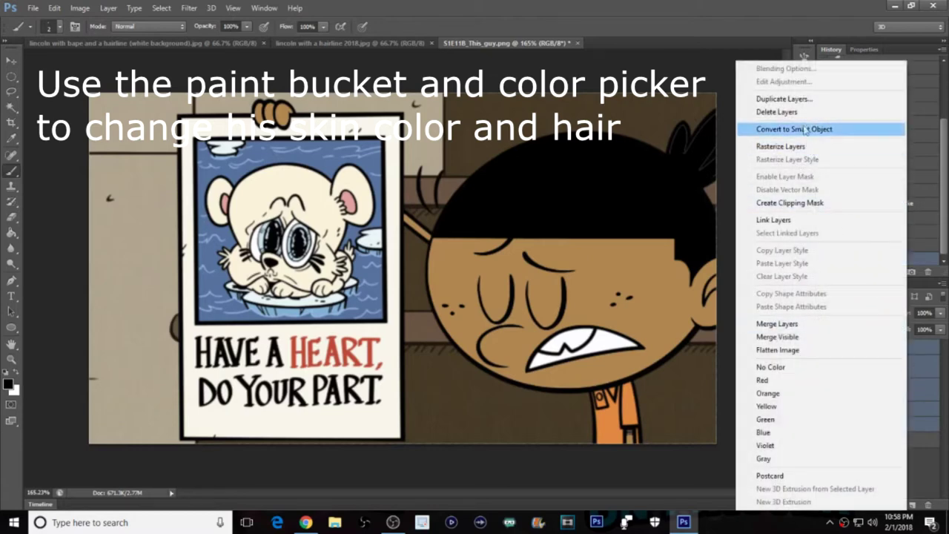
{"action": "left_click", "coordinate": [811, 325]}
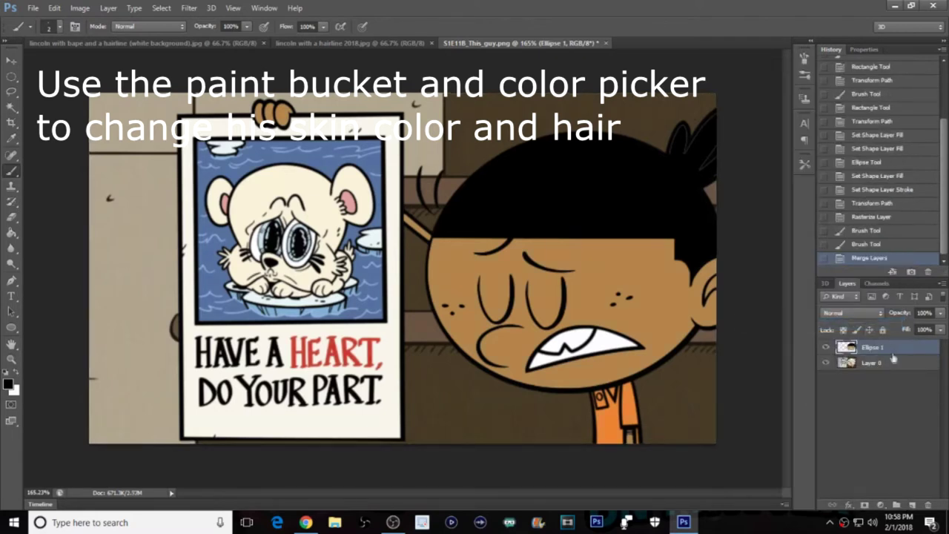
{"action": "left_click", "coordinate": [913, 504]}
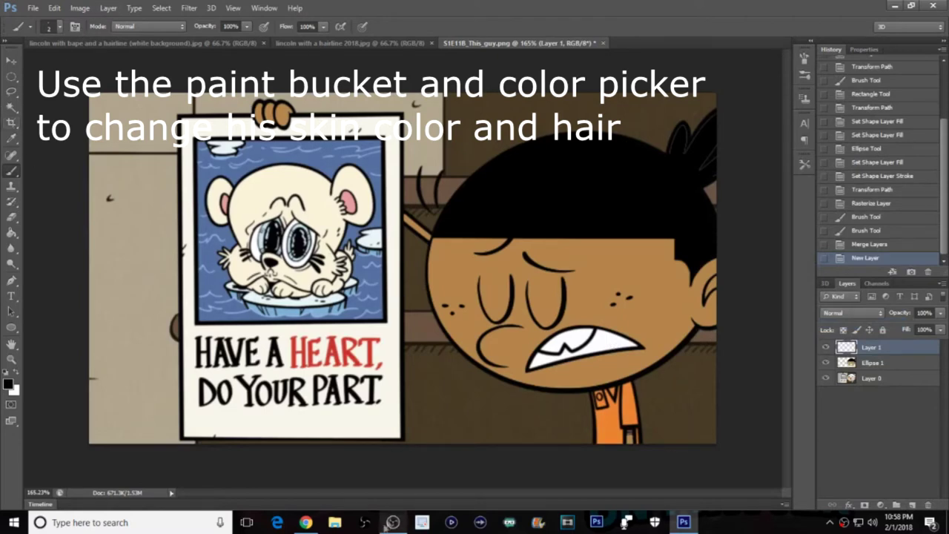
Step: Look at the two finished Lincoln reference images, and return to S1E11B_This_guy.png
{"action": "left_click", "coordinate": [285, 43]}
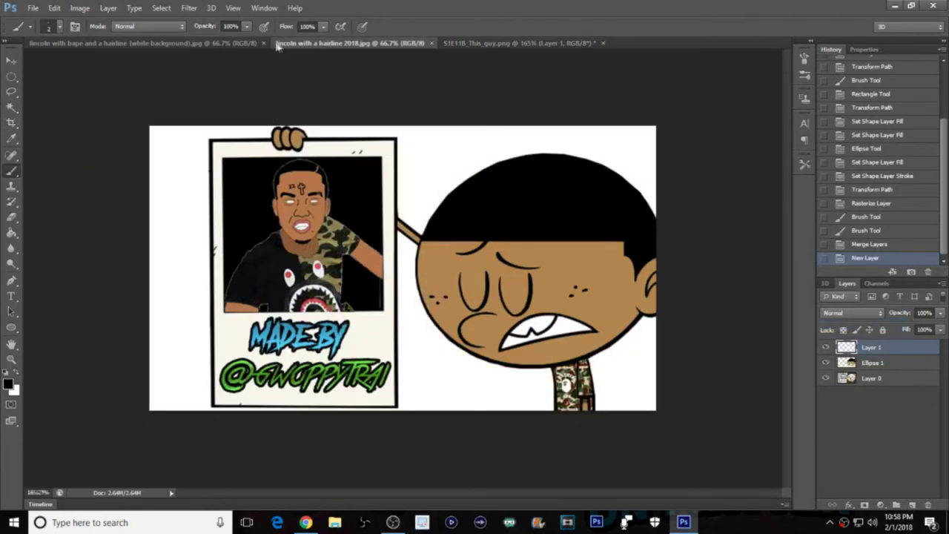
{"action": "left_click", "coordinate": [149, 43]}
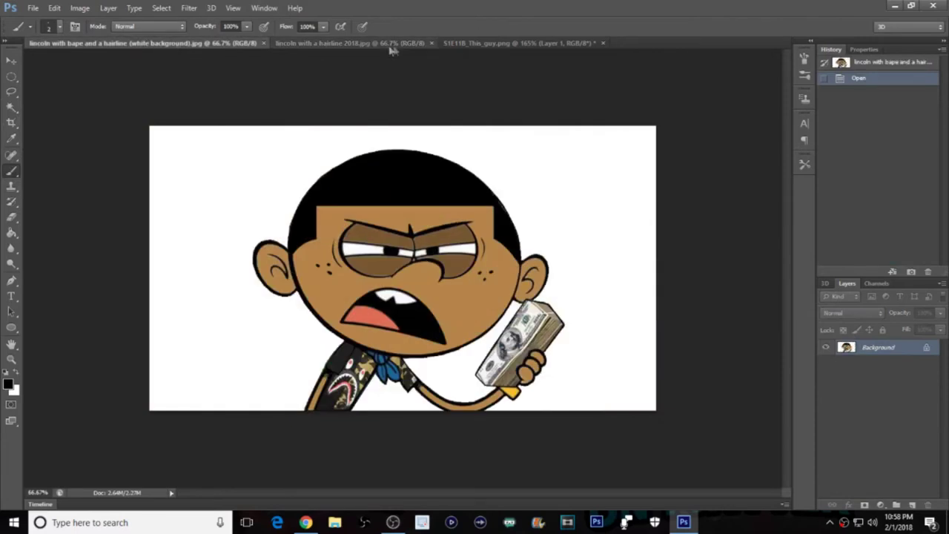
{"action": "left_click", "coordinate": [506, 43]}
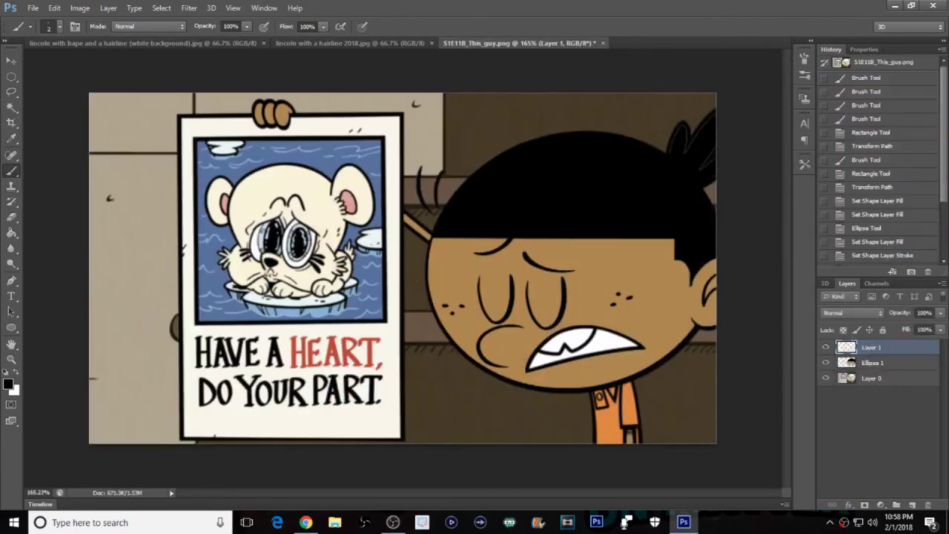
Step: Move the empty "Layer 1" beneath "Layer 0" in the layer order
{"action": "left_click", "coordinate": [11, 281]}
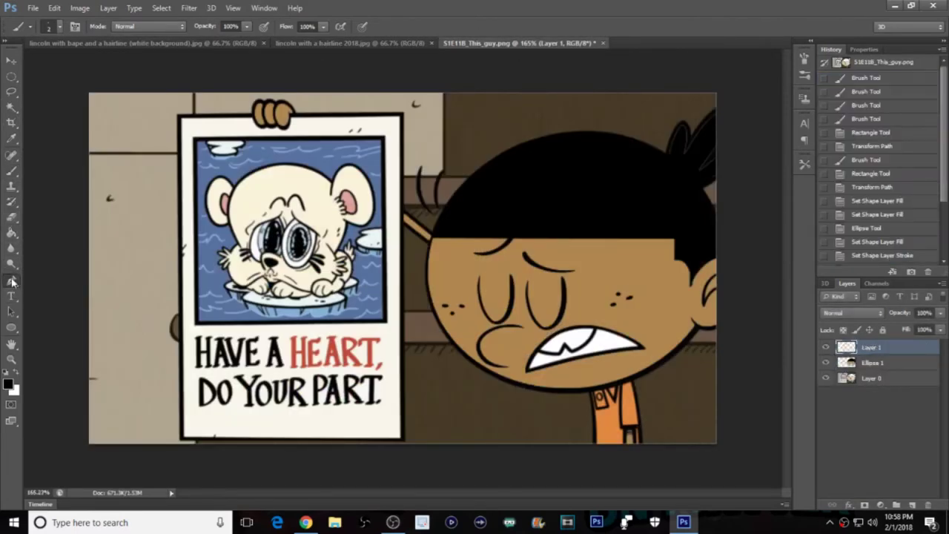
{"action": "left_click", "coordinate": [918, 382]}
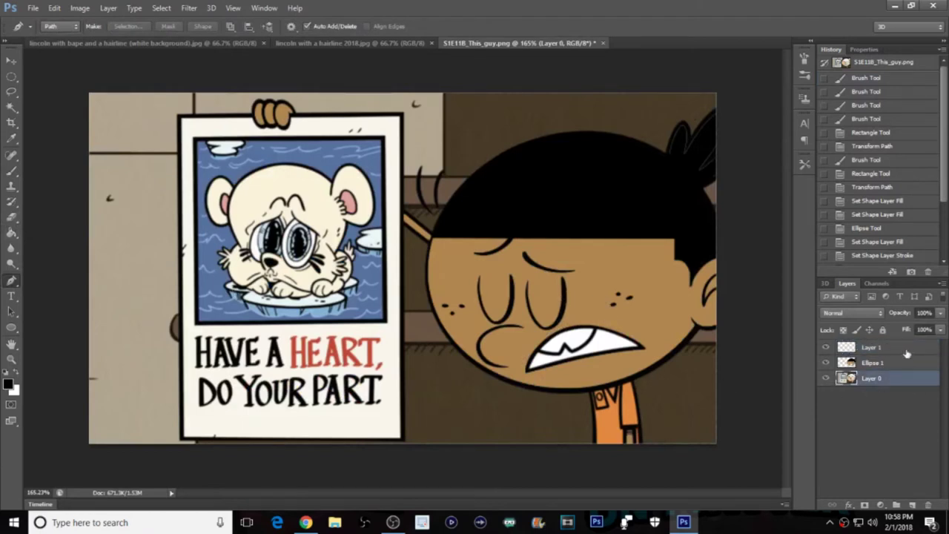
{"action": "left_click_drag", "start_coordinate": [906, 356], "coordinate": [907, 384]}
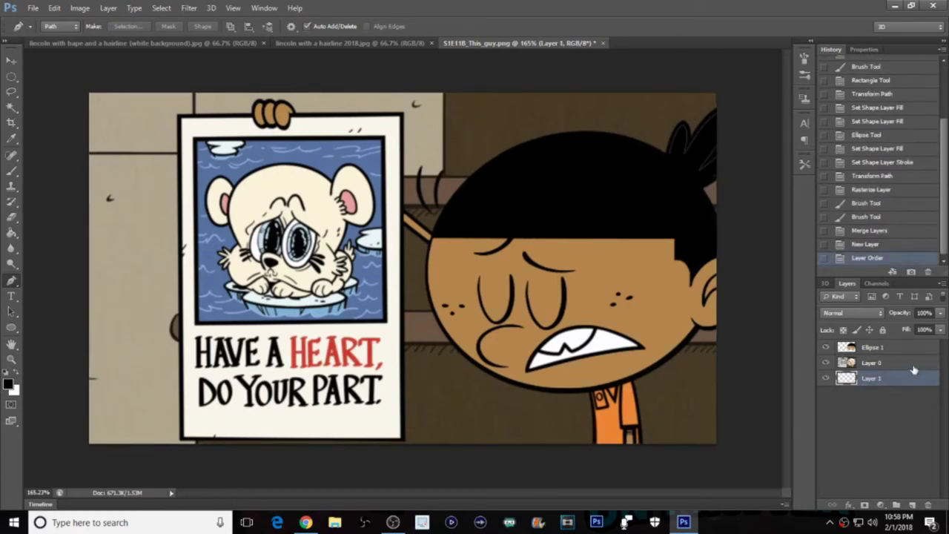
Step: On "Layer 0", trace the orange sleeve just inside its black outline with the Pen tool and close the path
{"action": "left_click", "coordinate": [914, 368]}
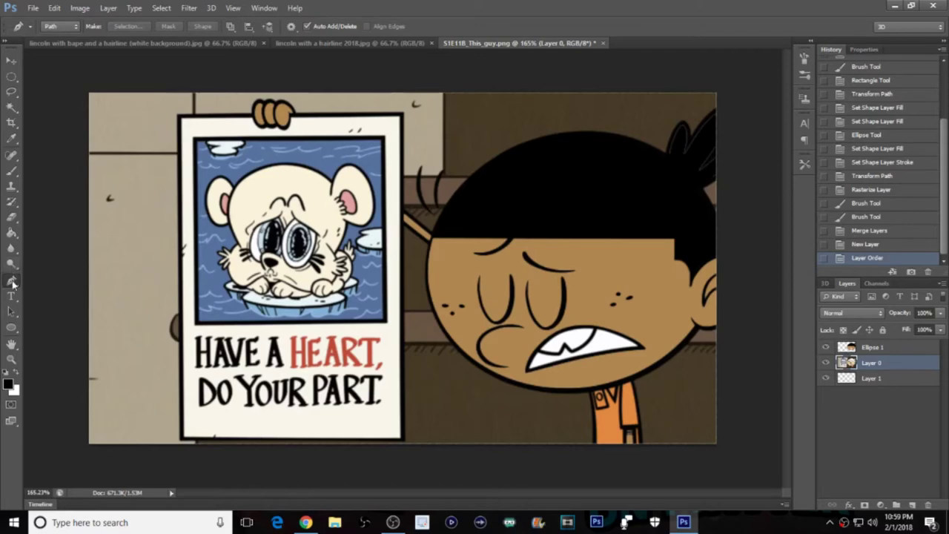
{"action": "right_click", "coordinate": [13, 282]}
{"action": "left_click", "coordinate": [52, 280]}
{"action": "scroll", "coordinate": [638, 385], "scroll_direction": "up", "scroll_amount": 4}
{"action": "scroll", "coordinate": [645, 408], "scroll_direction": "up", "scroll_amount": 4}
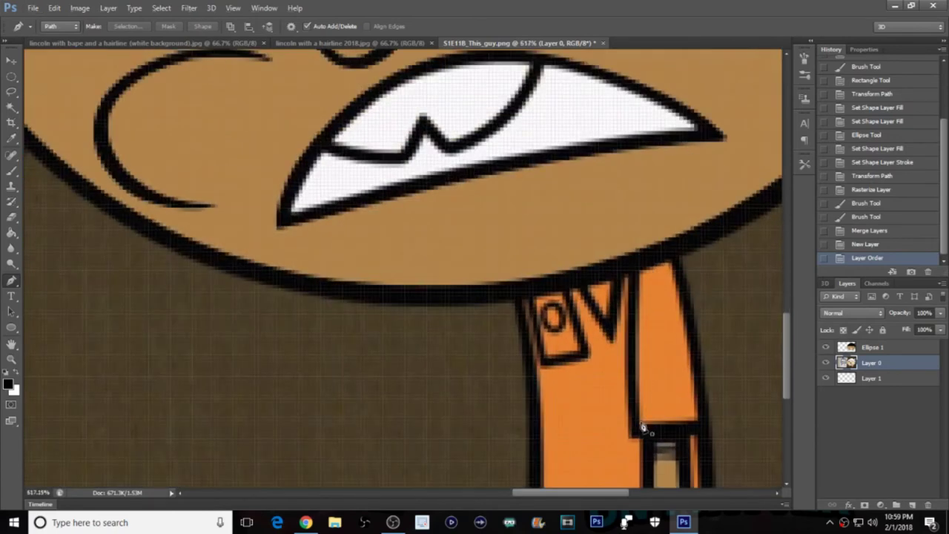
{"action": "left_click", "coordinate": [641, 422]}
{"action": "left_click", "coordinate": [635, 351]}
{"action": "left_click", "coordinate": [642, 274]}
{"action": "left_click", "coordinate": [639, 272]}
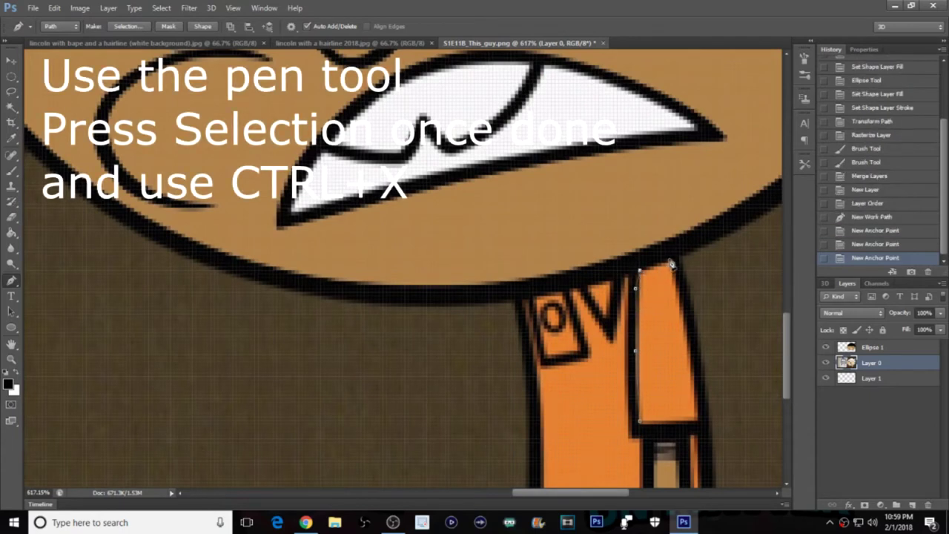
{"action": "left_click", "coordinate": [671, 261]}
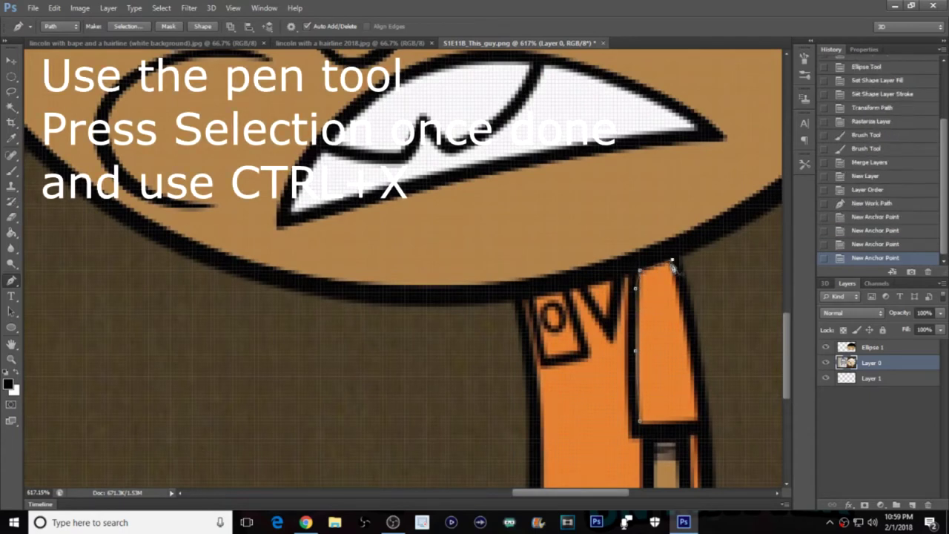
{"action": "left_click", "coordinate": [687, 333]}
{"action": "left_click", "coordinate": [696, 381]}
{"action": "left_click", "coordinate": [701, 423]}
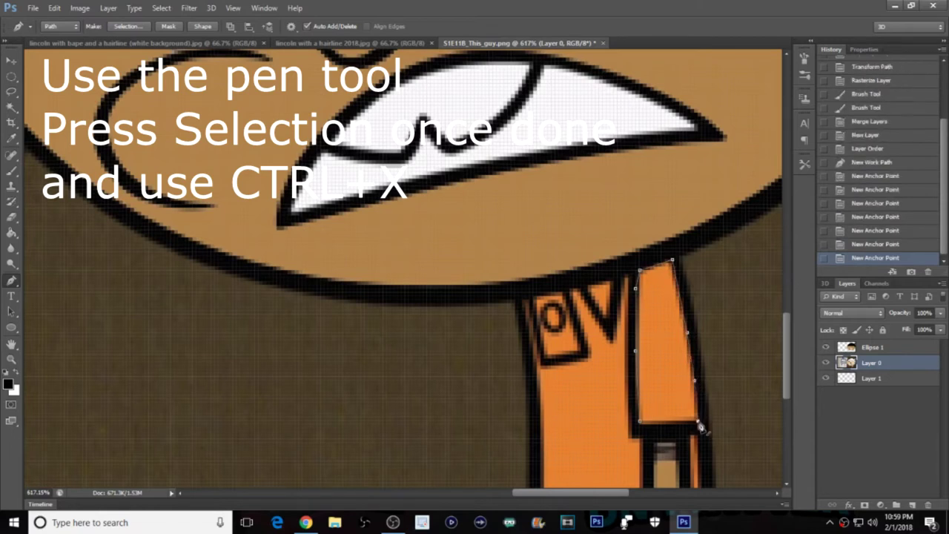
{"action": "left_click", "coordinate": [695, 426]}
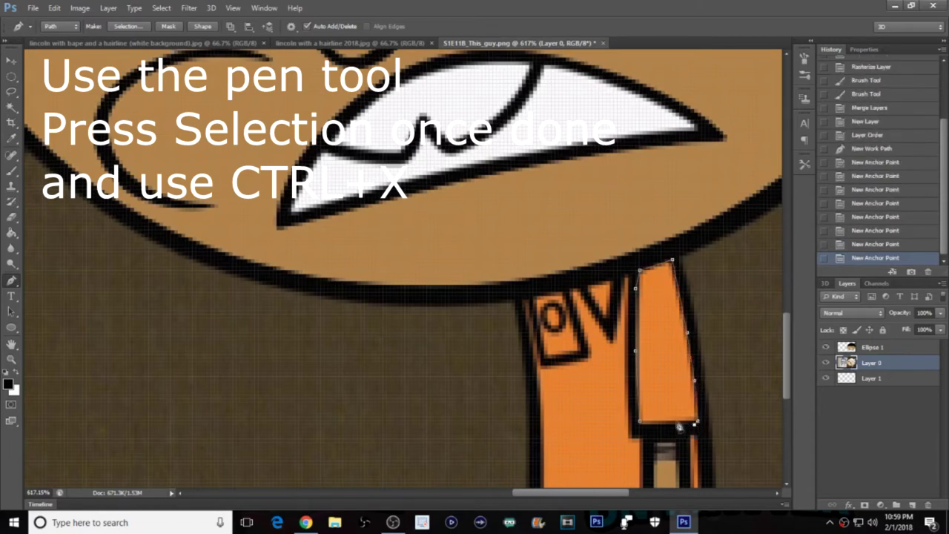
{"action": "left_click", "coordinate": [642, 429]}
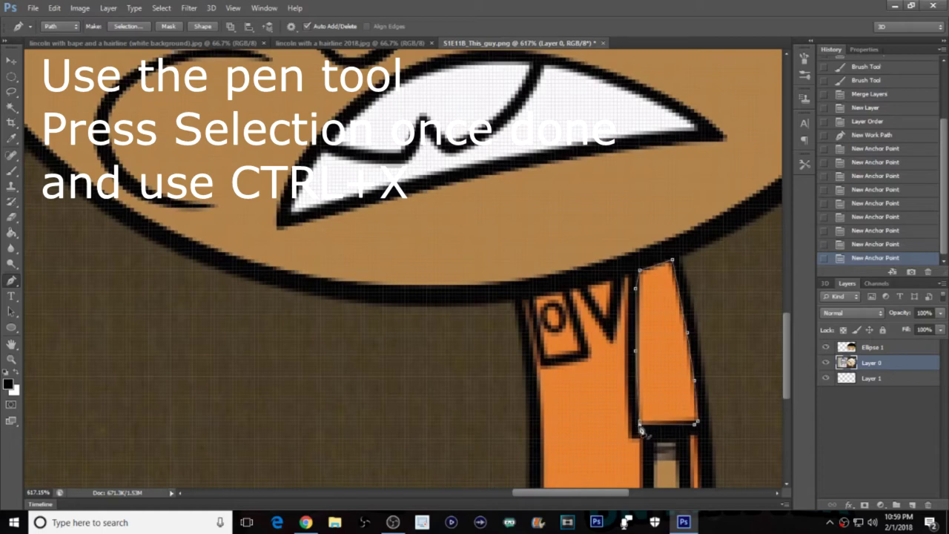
{"action": "left_click", "coordinate": [642, 426]}
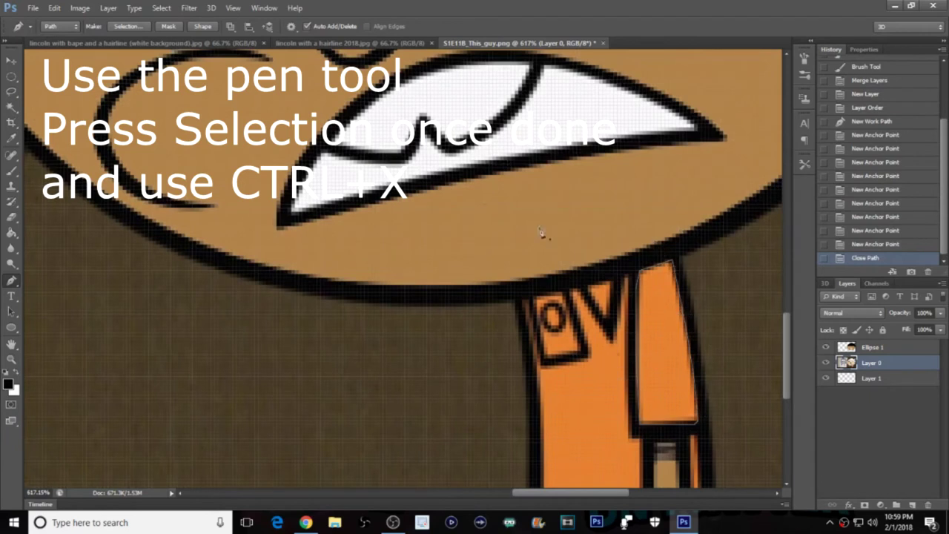
Step: Convert the sleeve path into a new selection with a 0 px feather and cut the orange fill out of "Layer 0"
{"action": "left_click", "coordinate": [137, 27]}
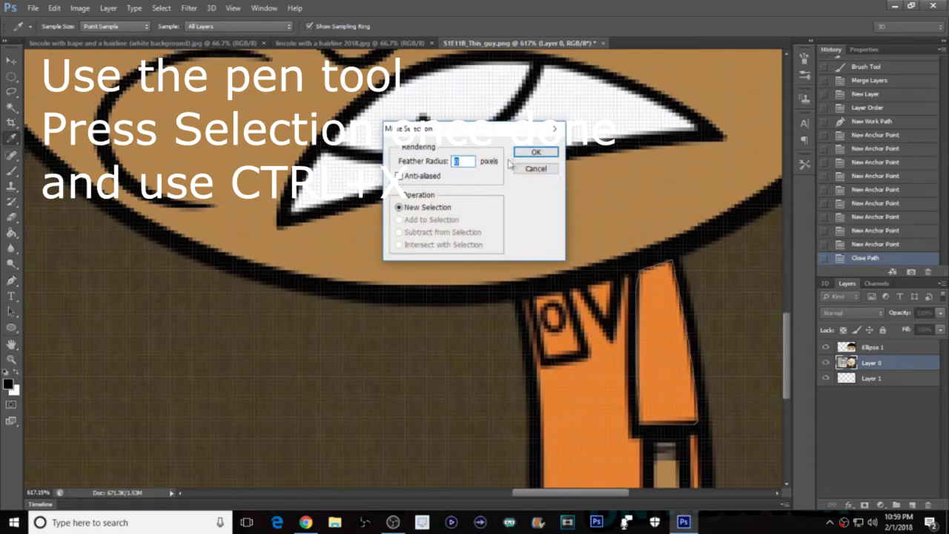
{"action": "left_click", "coordinate": [536, 152]}
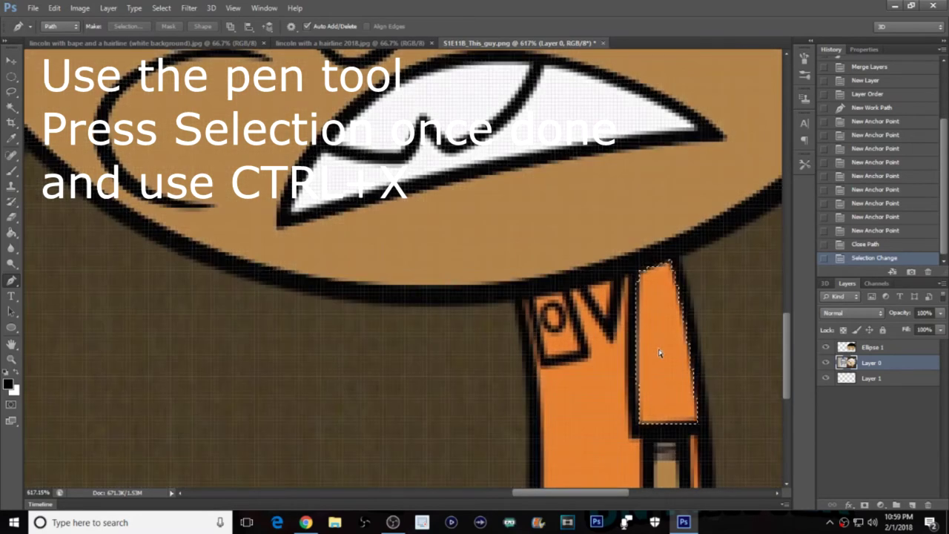
{"action": "key", "text": "ctrl+x"}
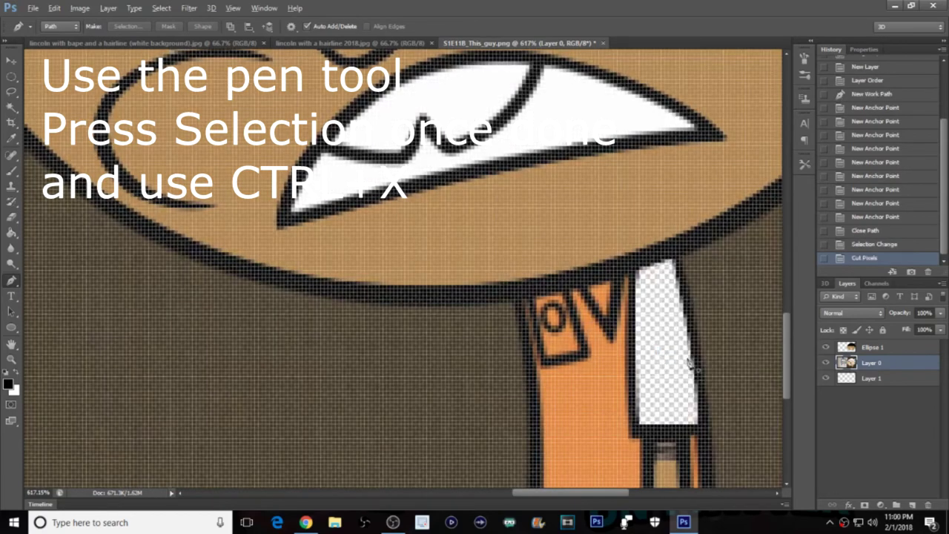
Step: Trace the narrow orange strip between the arm and the shirt's outer outline with the Pen tool and close the path
{"action": "scroll", "coordinate": [690, 363], "scroll_direction": "down", "scroll_amount": 3}
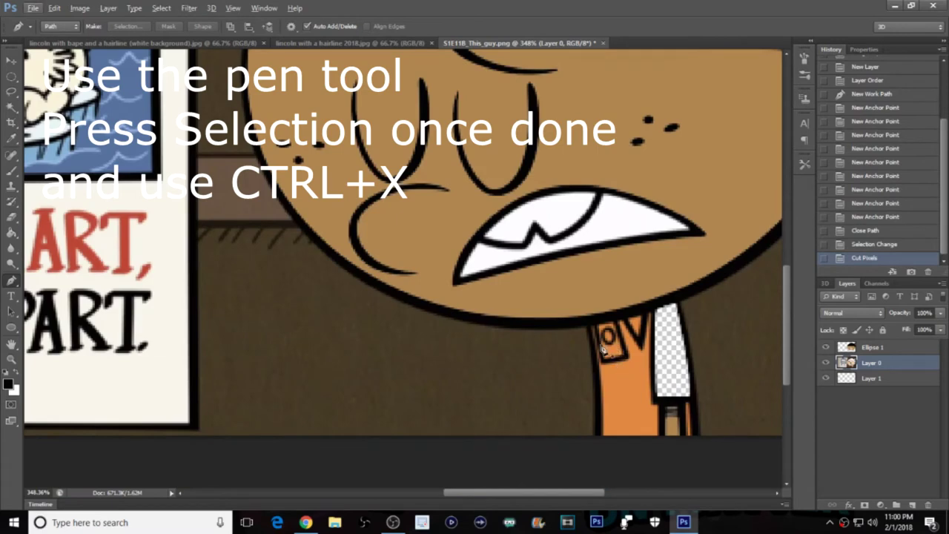
{"action": "scroll", "coordinate": [649, 355], "scroll_direction": "down", "scroll_amount": 2}
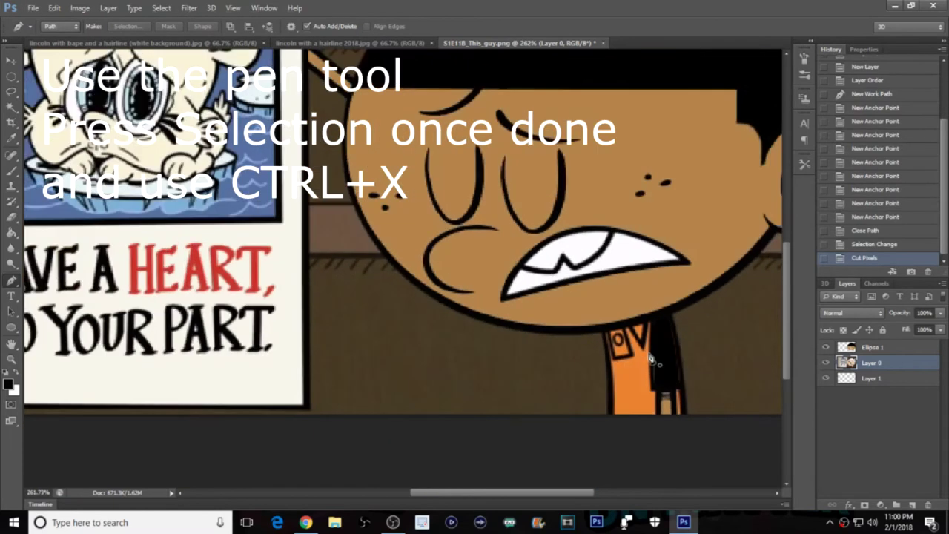
{"action": "scroll", "coordinate": [650, 359], "scroll_direction": "up", "scroll_amount": 2}
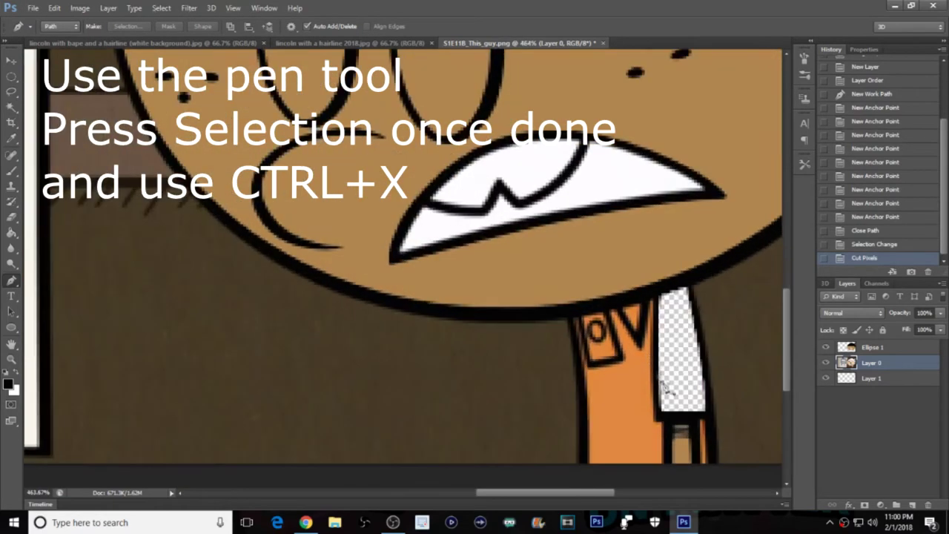
{"action": "left_click", "coordinate": [701, 421]}
{"action": "left_click", "coordinate": [702, 464]}
{"action": "left_click", "coordinate": [701, 464]}
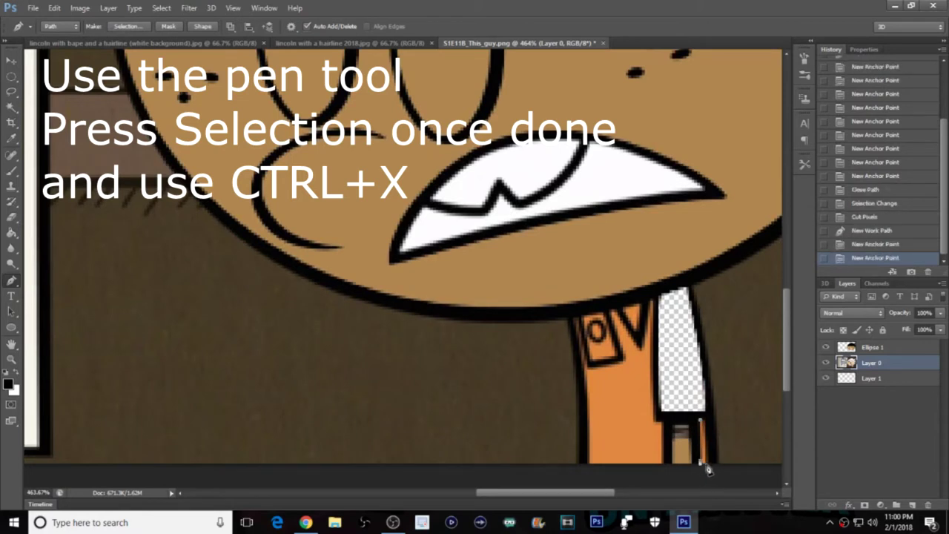
{"action": "left_click", "coordinate": [709, 465]}
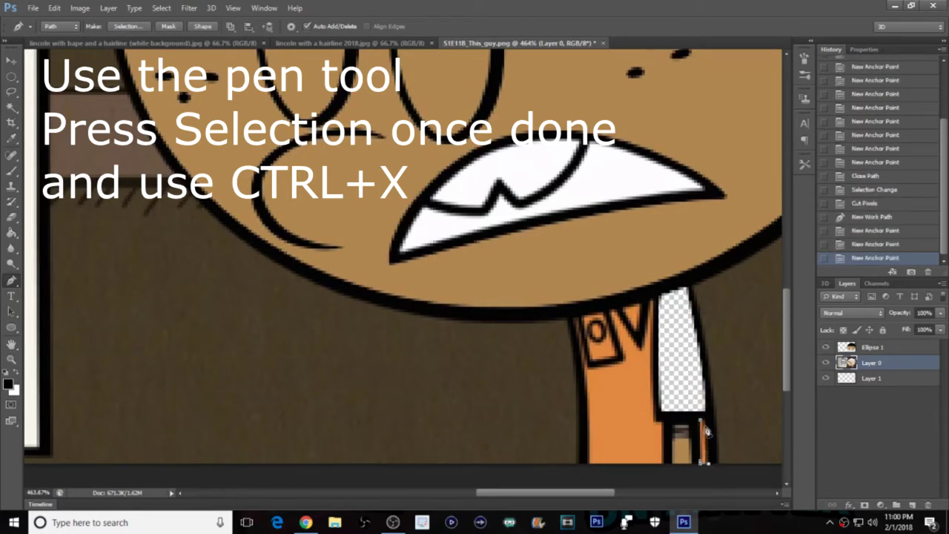
{"action": "left_click", "coordinate": [702, 422]}
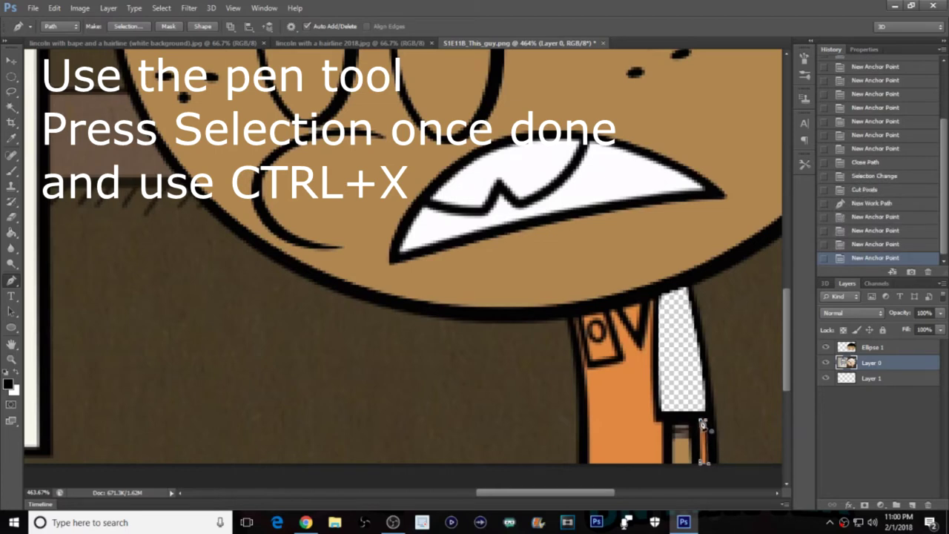
{"action": "left_click", "coordinate": [702, 423]}
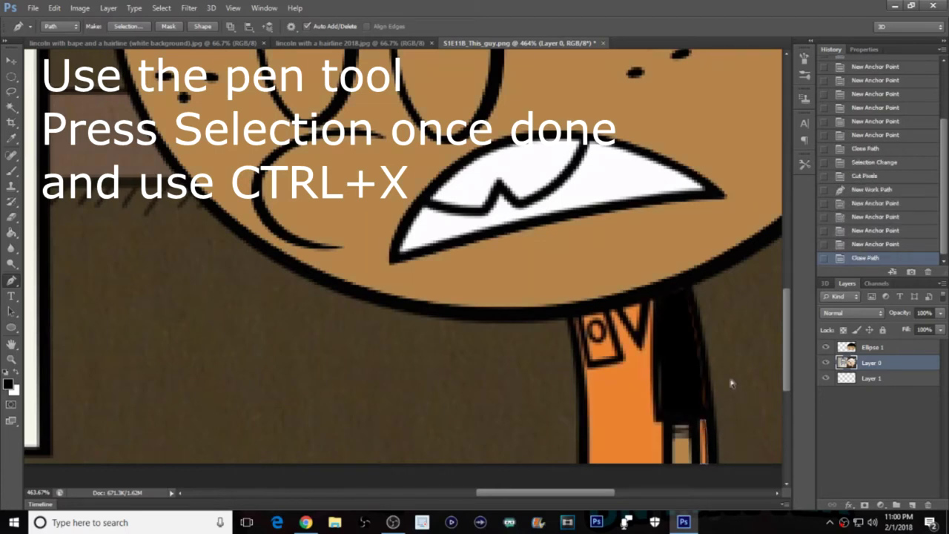
Step: Make a new 0 px feather selection from the narrow strip's path and cut its orange fill out of "Layer 0"
{"action": "left_click", "coordinate": [127, 26]}
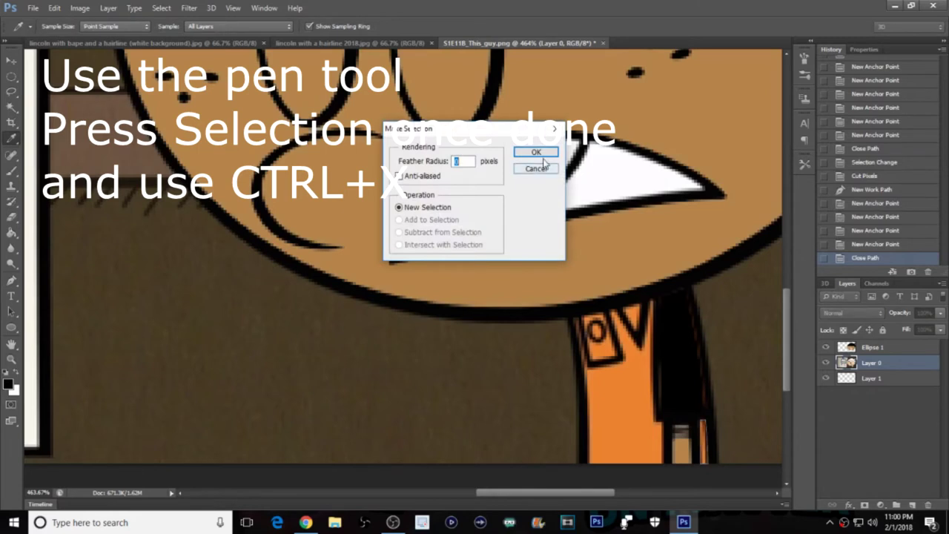
{"action": "left_click", "coordinate": [544, 155]}
{"action": "key", "text": "ctrl+x"}
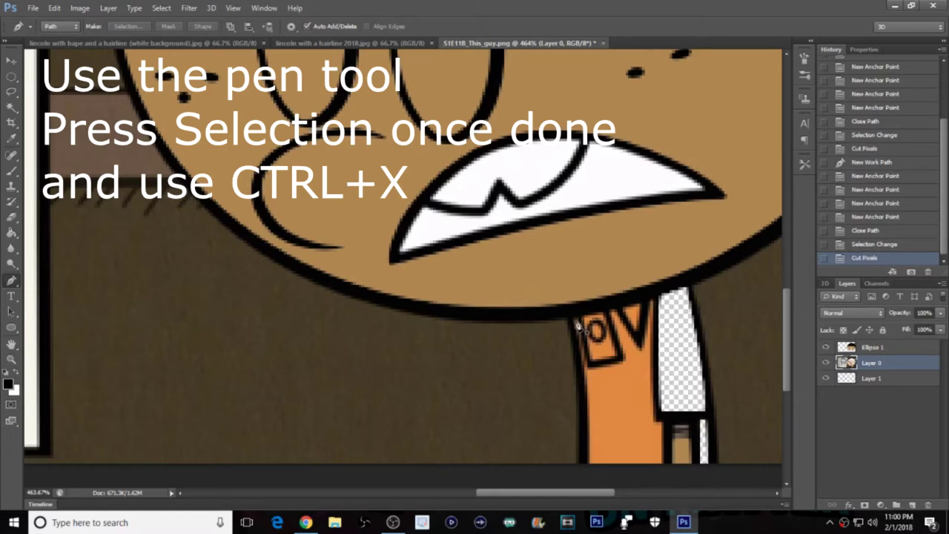
Step: Trace the main orange shirt body, including the collar details under the chin, with the Pen tool and close the path
{"action": "left_click", "coordinate": [572, 317]}
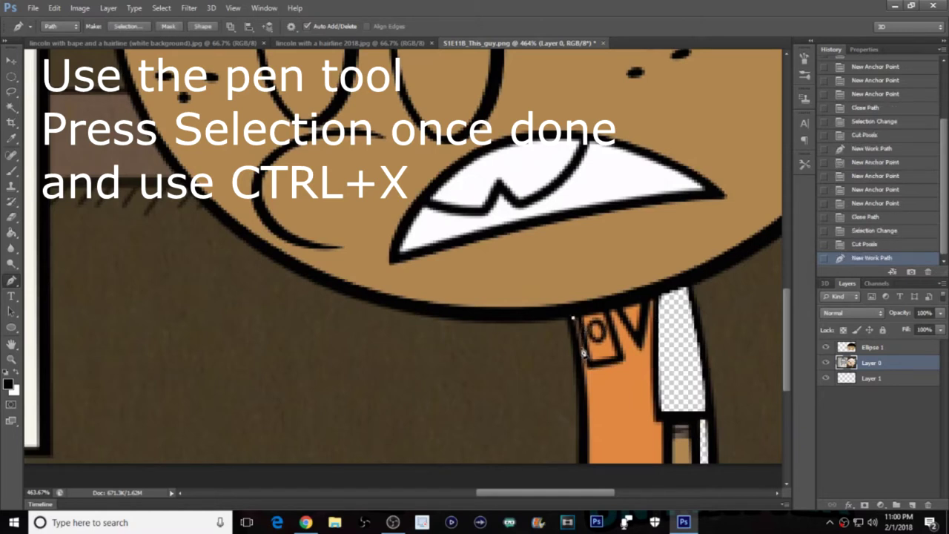
{"action": "left_click", "coordinate": [582, 353]}
{"action": "left_click", "coordinate": [586, 376]}
{"action": "left_click", "coordinate": [586, 386]}
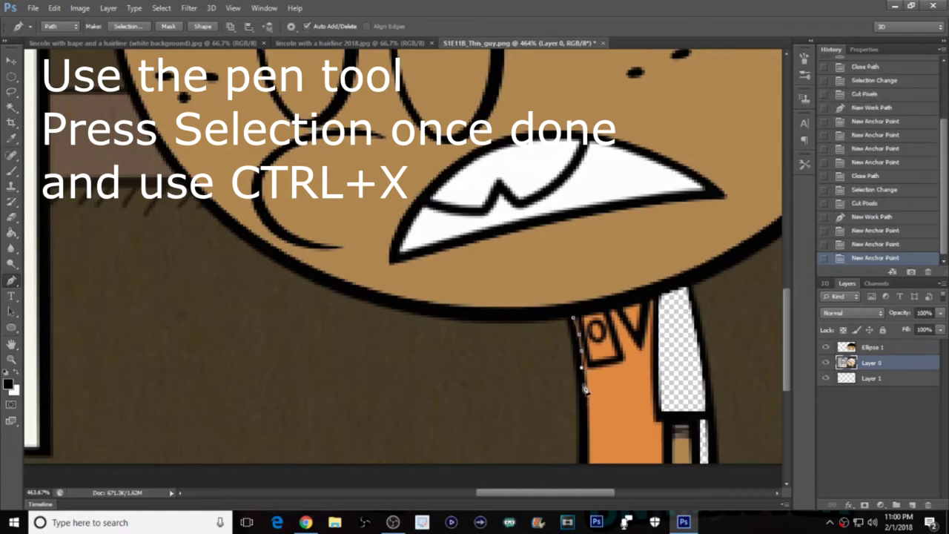
{"action": "left_click", "coordinate": [585, 387]}
{"action": "left_click", "coordinate": [588, 409]}
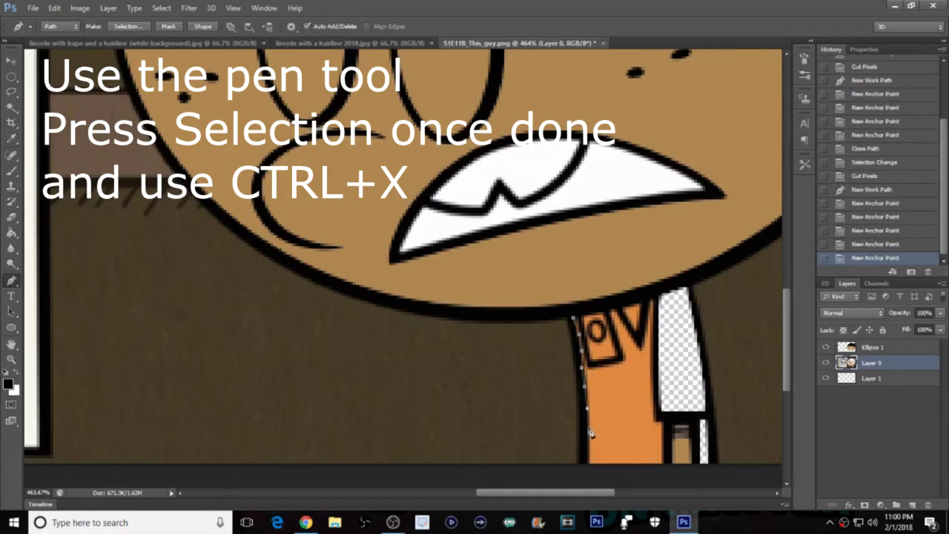
{"action": "left_click", "coordinate": [591, 438]}
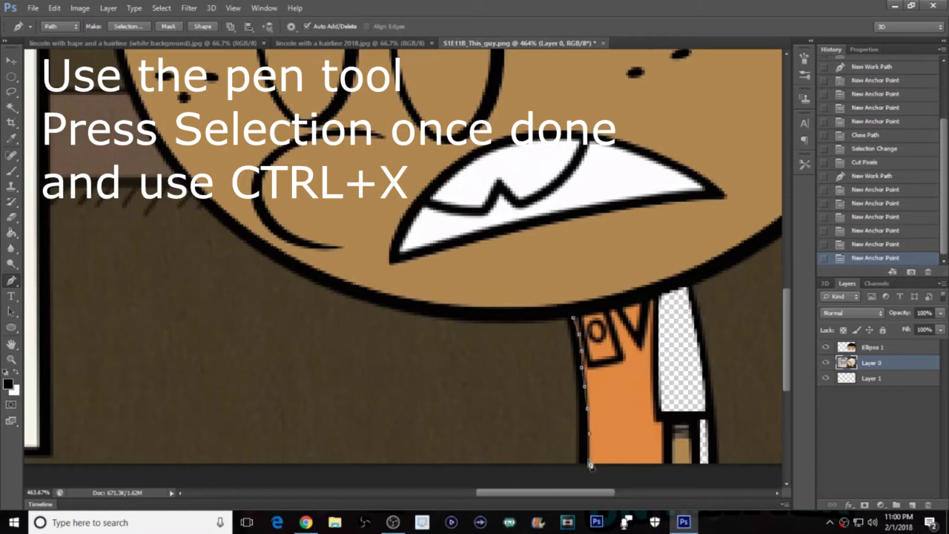
{"action": "left_click", "coordinate": [591, 465]}
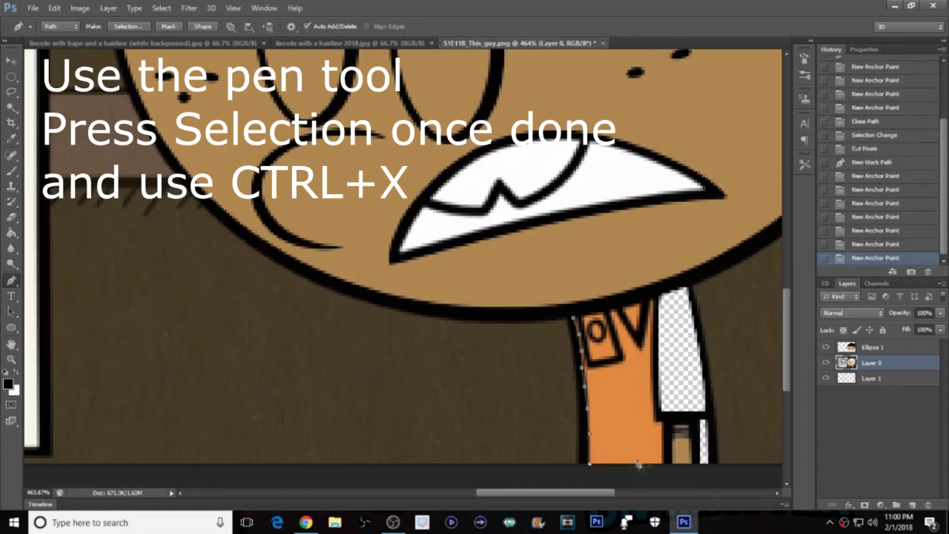
{"action": "left_click", "coordinate": [663, 465]}
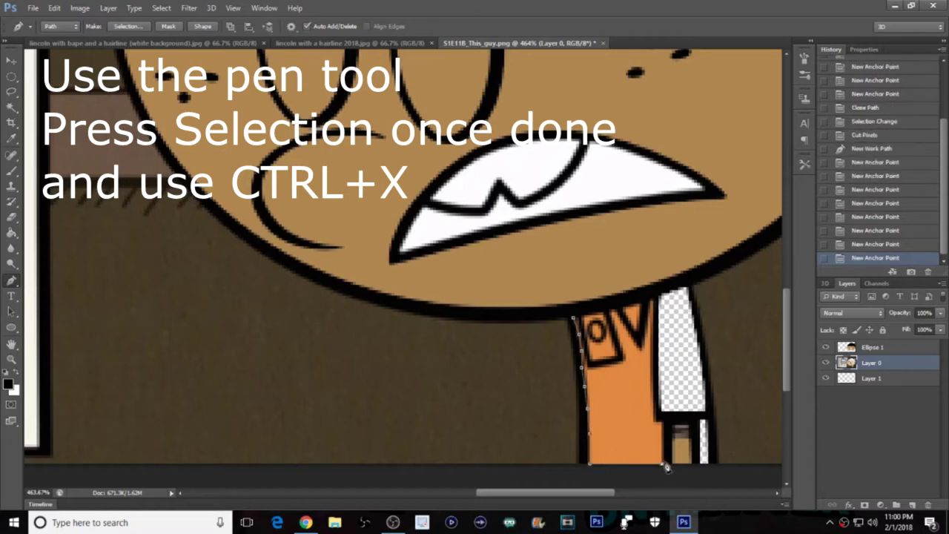
{"action": "left_click", "coordinate": [661, 425]}
{"action": "left_click", "coordinate": [656, 424]}
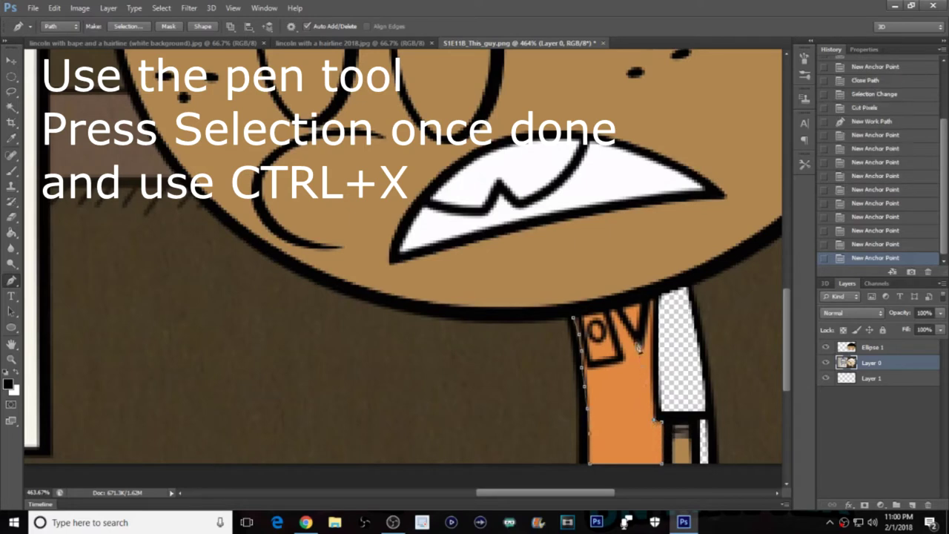
{"action": "left_click", "coordinate": [654, 304]}
{"action": "left_click", "coordinate": [644, 306]}
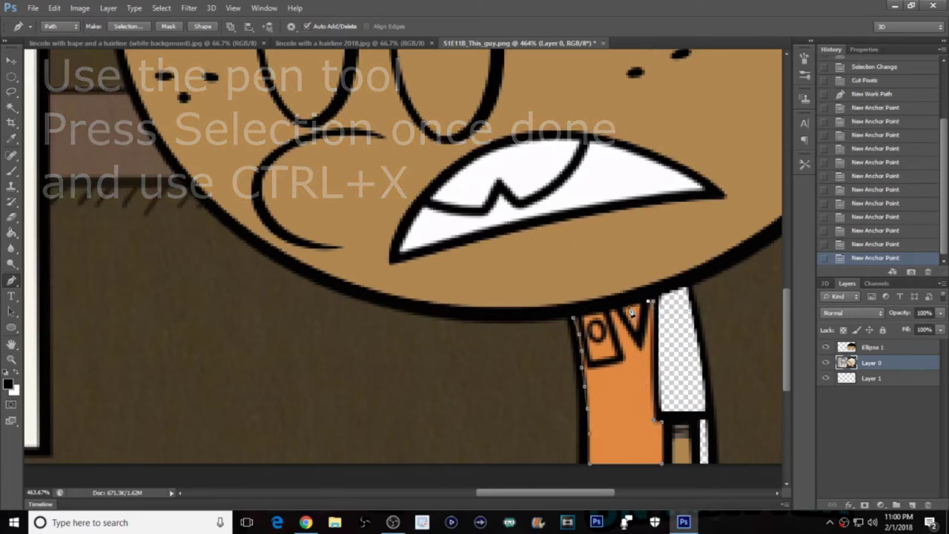
{"action": "left_click", "coordinate": [638, 310]}
{"action": "left_click", "coordinate": [615, 313]}
{"action": "left_click", "coordinate": [598, 315]}
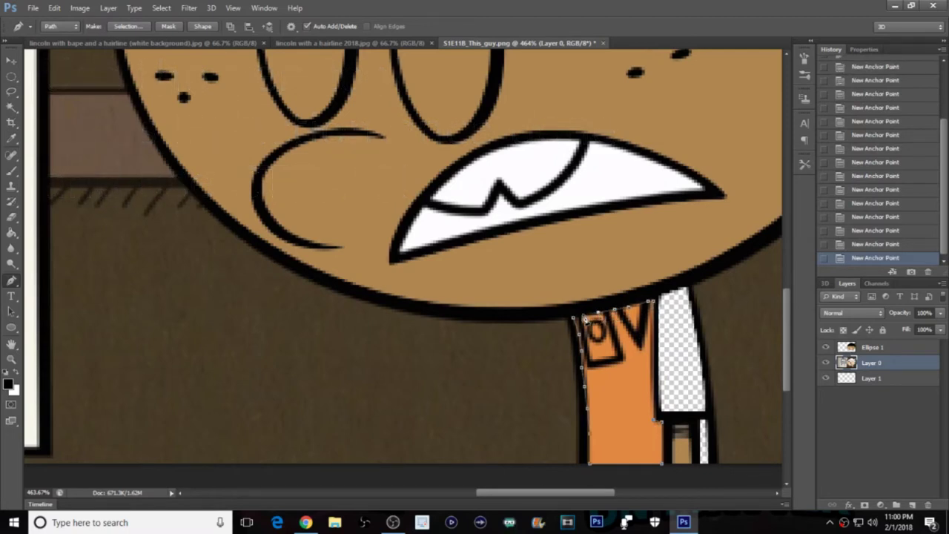
{"action": "left_click", "coordinate": [578, 319]}
Step: Turn the shirt body path into a new selection with a 0 px feather and cut it out of "Layer 0"
{"action": "left_click", "coordinate": [119, 27]}
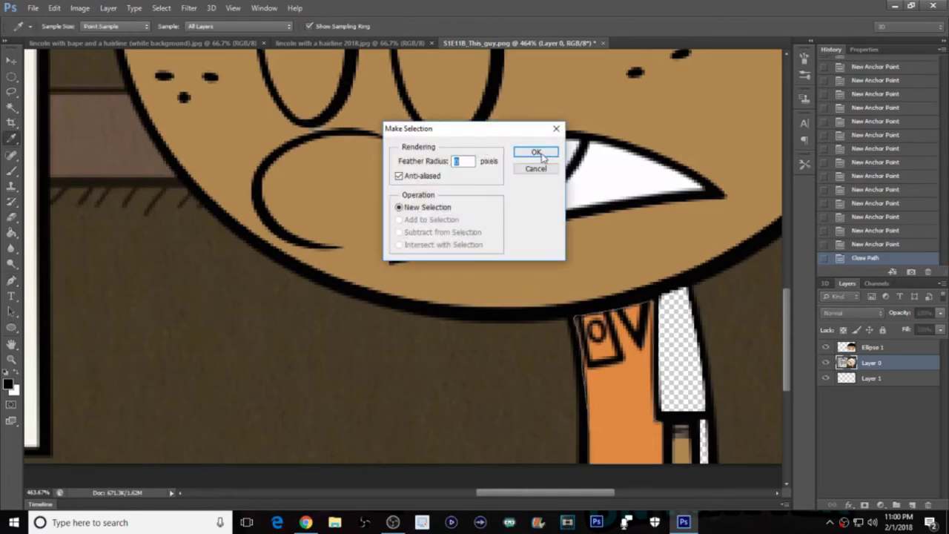
{"action": "left_click", "coordinate": [536, 152]}
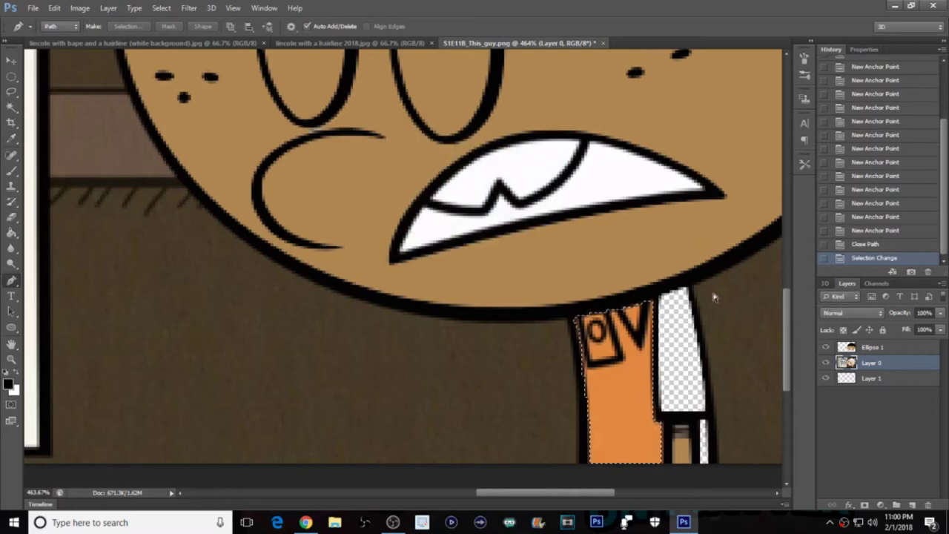
{"action": "key", "text": "ctrl+x"}
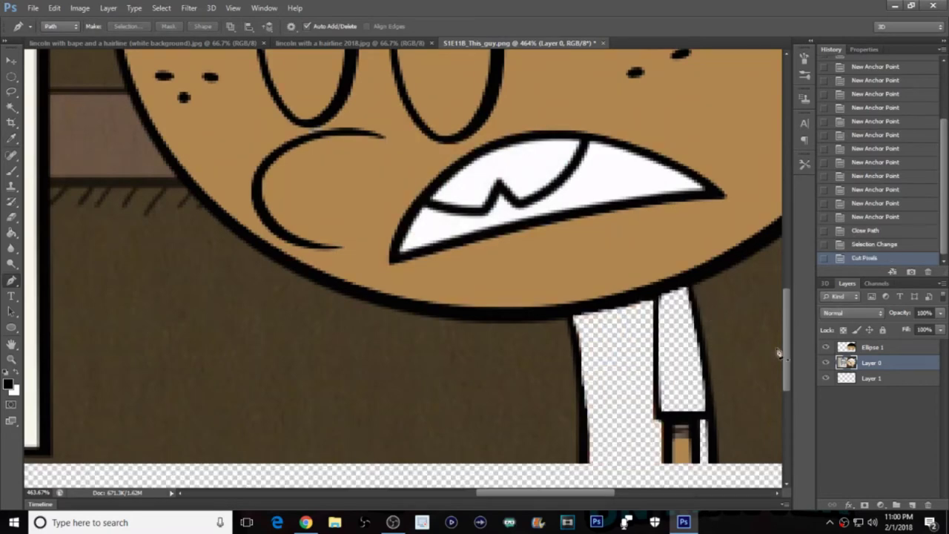
{"action": "scroll", "coordinate": [695, 356], "scroll_direction": "down", "scroll_amount": 2}
{"action": "scroll", "coordinate": [694, 357], "scroll_direction": "down", "scroll_amount": 3}
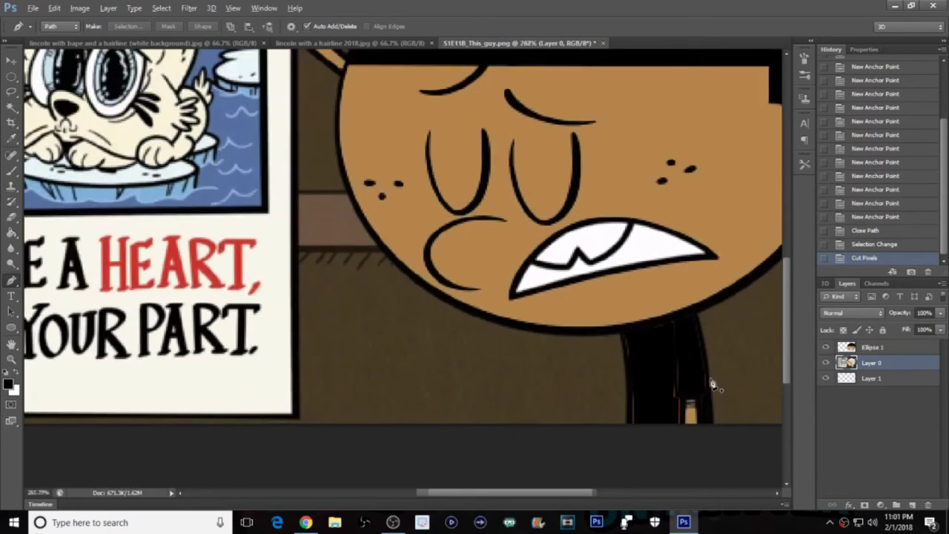
{"action": "scroll", "coordinate": [716, 387], "scroll_direction": "up", "scroll_amount": 2}
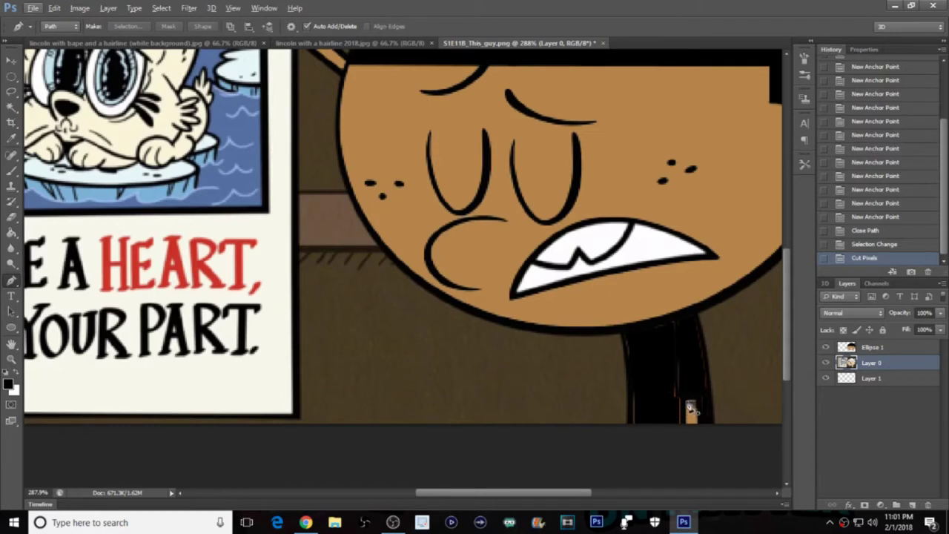
{"action": "scroll", "coordinate": [689, 408], "scroll_direction": "down", "scroll_amount": 4}
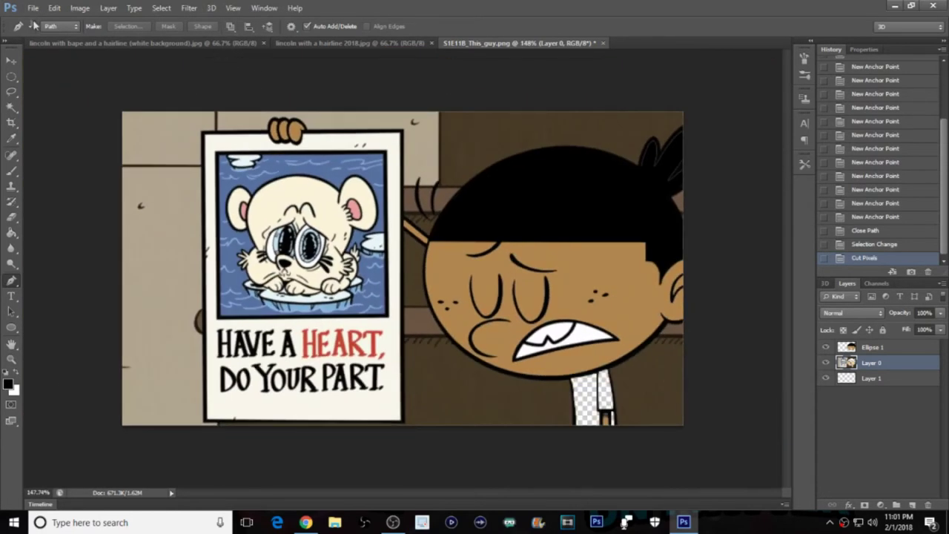
Step: Switch to Chrome and look through the "bape camo" image results for shirt patterns
{"action": "left_click", "coordinate": [306, 522]}
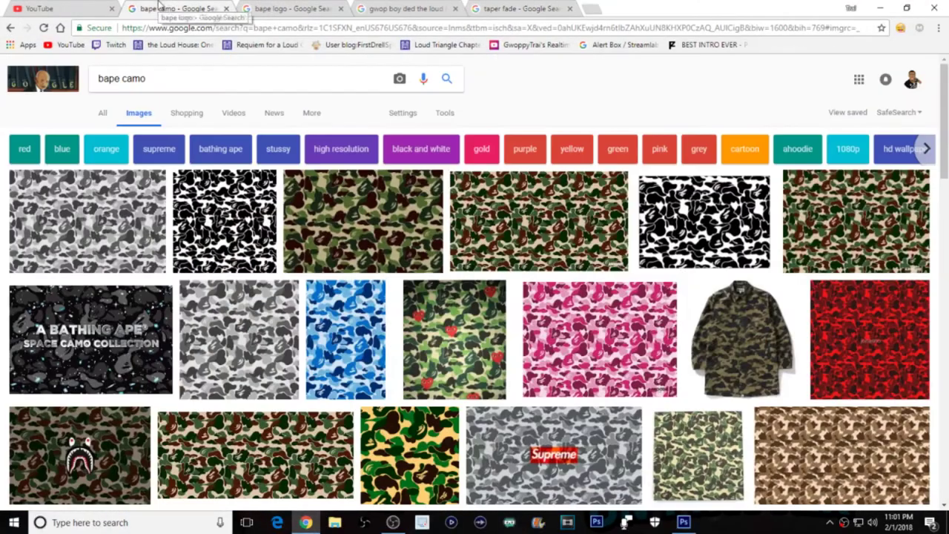
{"action": "left_click", "coordinate": [163, 9]}
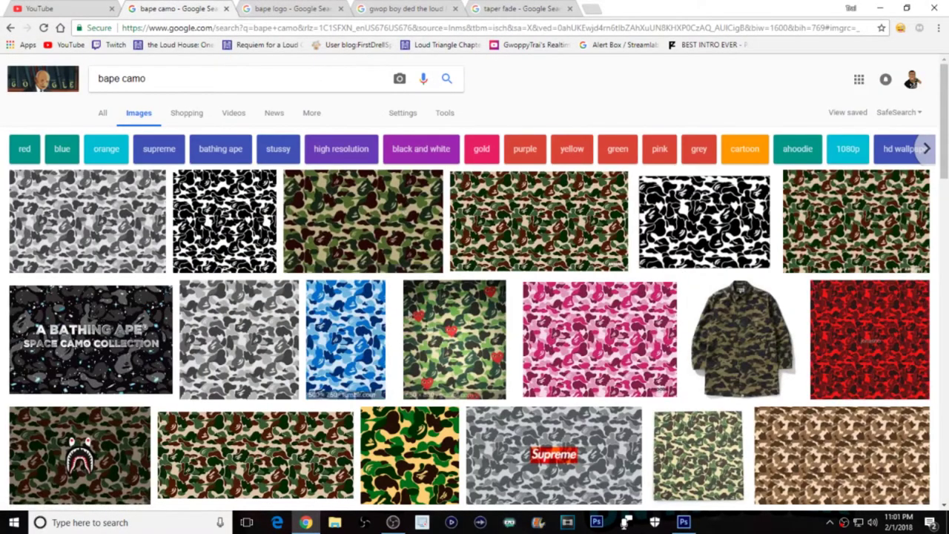
{"action": "scroll", "coordinate": [503, 336], "scroll_direction": "down", "scroll_amount": 2}
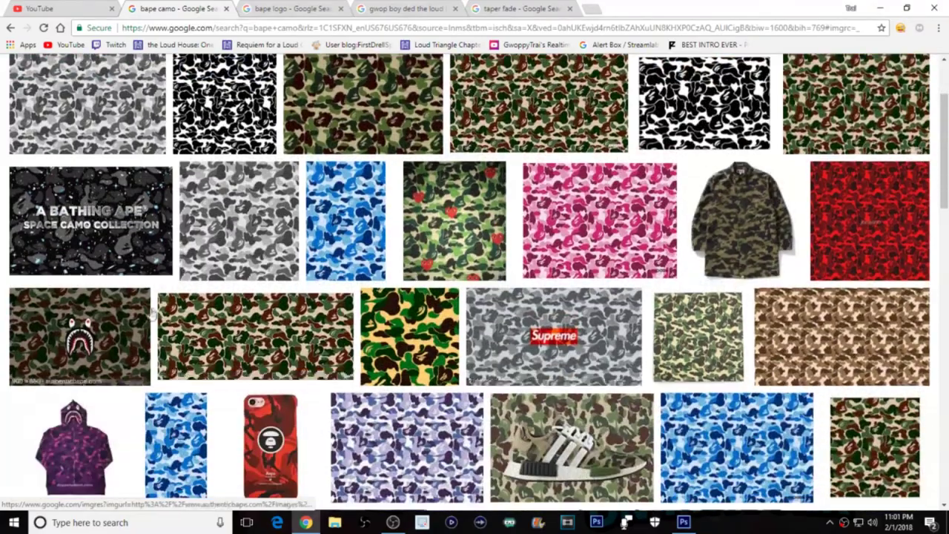
{"action": "scroll", "coordinate": [318, 228], "scroll_direction": "up", "scroll_amount": 2}
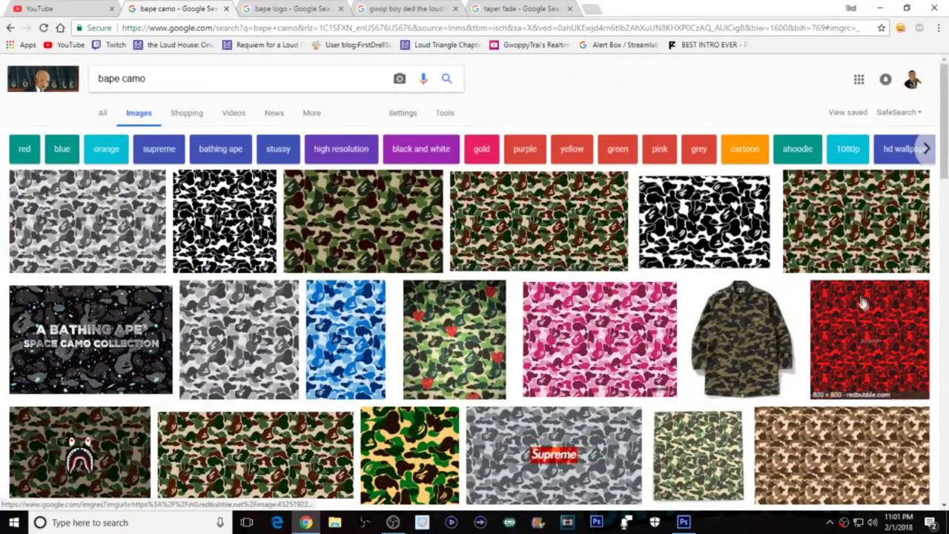
{"action": "scroll", "coordinate": [414, 304], "scroll_direction": "down", "scroll_amount": 5}
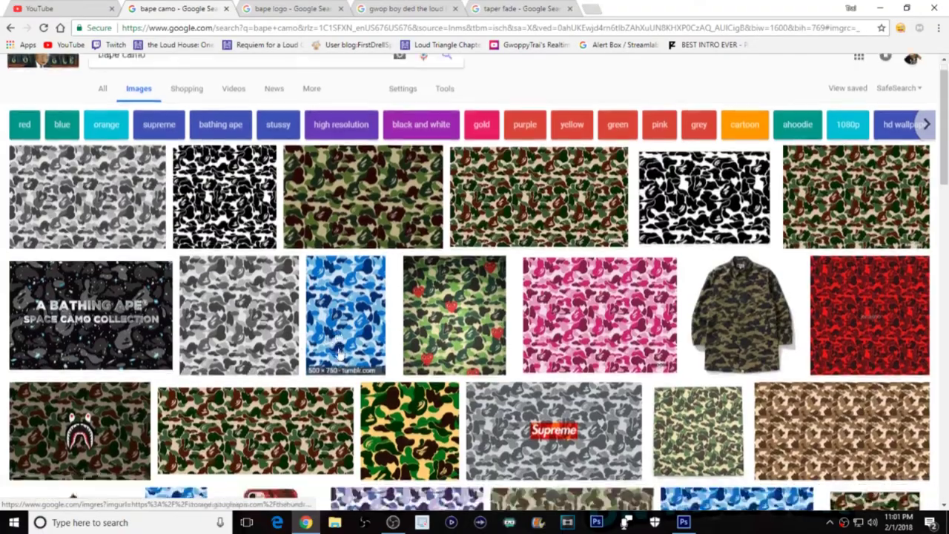
{"action": "scroll", "coordinate": [414, 304], "scroll_direction": "up", "scroll_amount": 5}
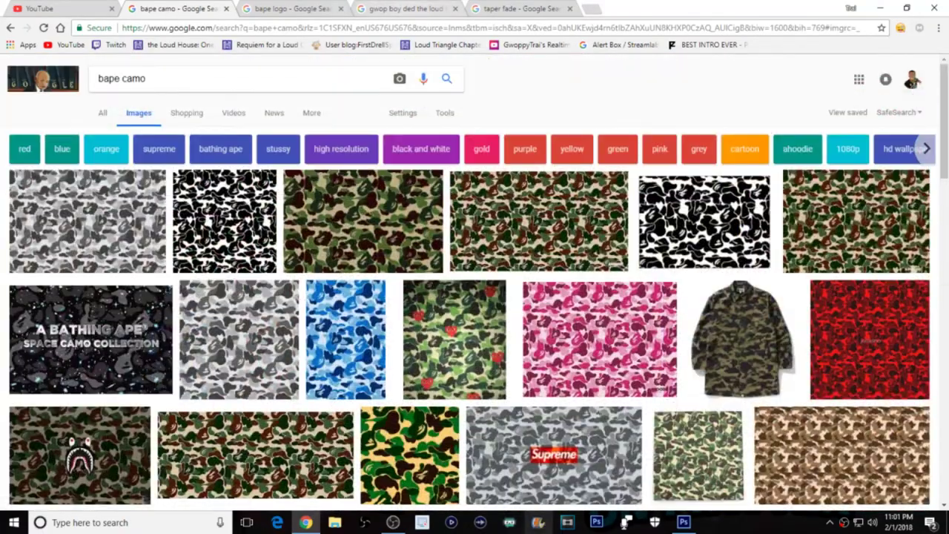
Step: Return to Photoshop and open the pink and purple bape camo image from the "editing" folder
{"action": "left_click", "coordinate": [683, 522]}
{"action": "left_click", "coordinate": [33, 7]}
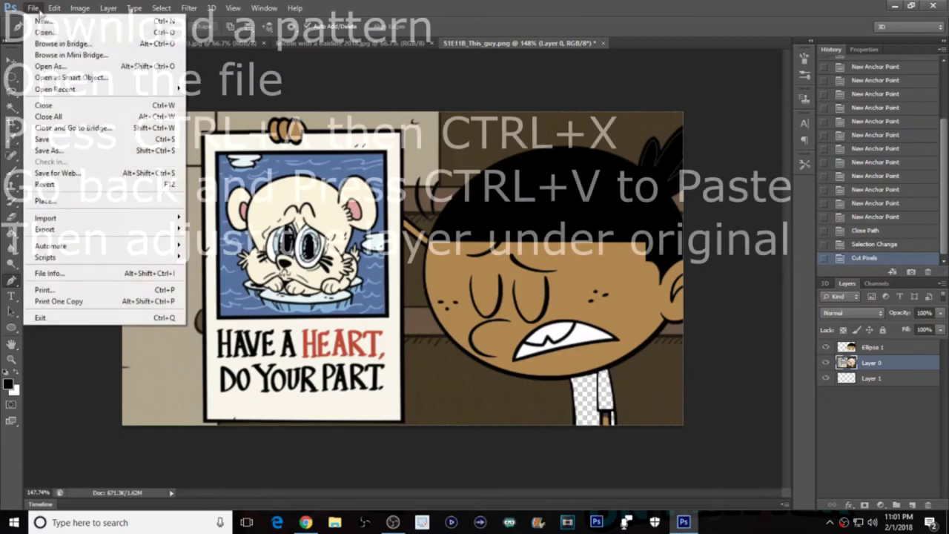
{"action": "left_click", "coordinate": [29, 33]}
{"action": "scroll", "coordinate": [502, 158], "scroll_direction": "down", "scroll_amount": 3}
{"action": "scroll", "coordinate": [489, 167], "scroll_direction": "up", "scroll_amount": 3}
{"action": "double_click", "coordinate": [482, 176]}
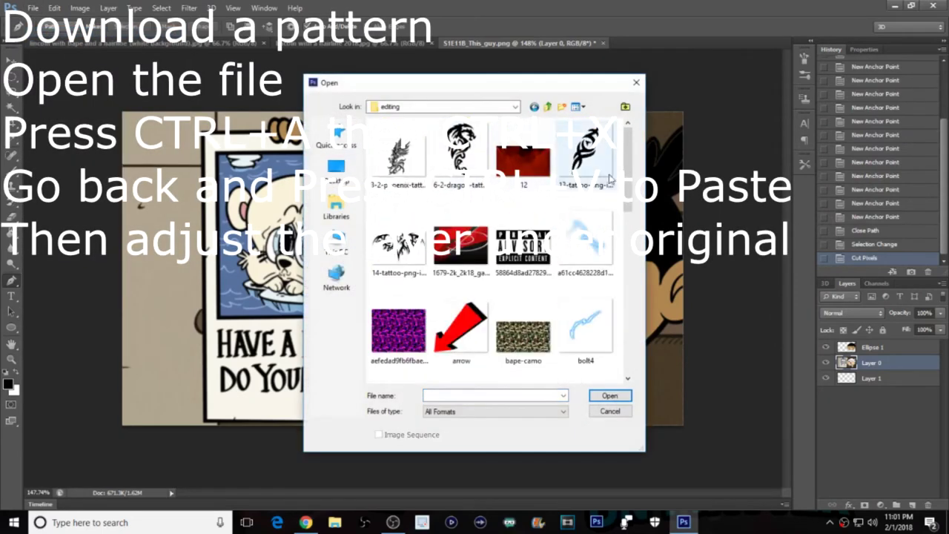
{"action": "scroll", "coordinate": [493, 207], "scroll_direction": "down", "scroll_amount": 3}
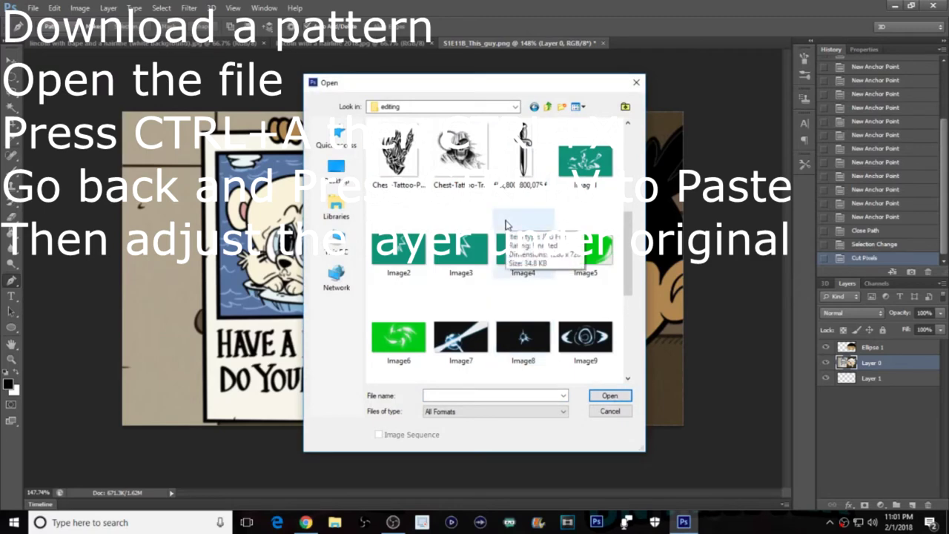
{"action": "scroll", "coordinate": [507, 225], "scroll_direction": "down", "scroll_amount": 4}
{"action": "scroll", "coordinate": [517, 229], "scroll_direction": "up", "scroll_amount": 8}
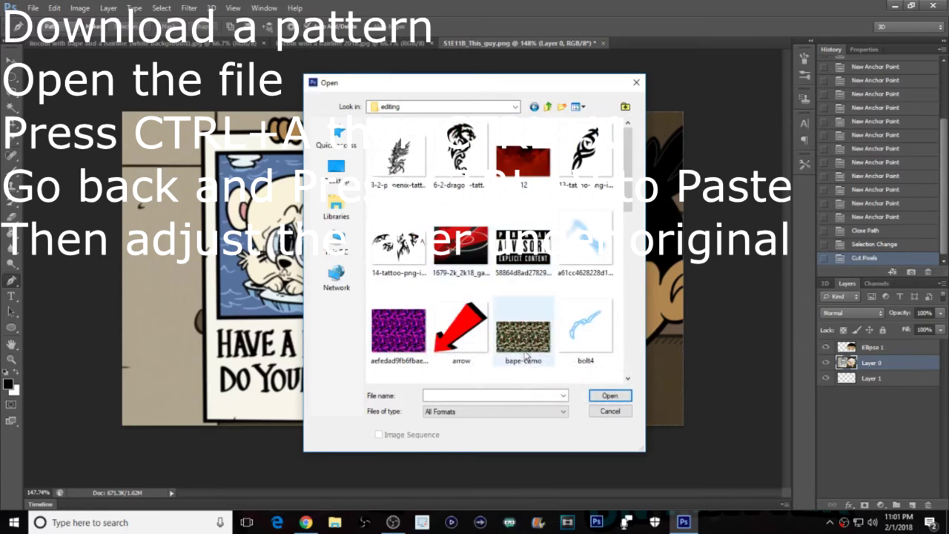
{"action": "double_click", "coordinate": [399, 330]}
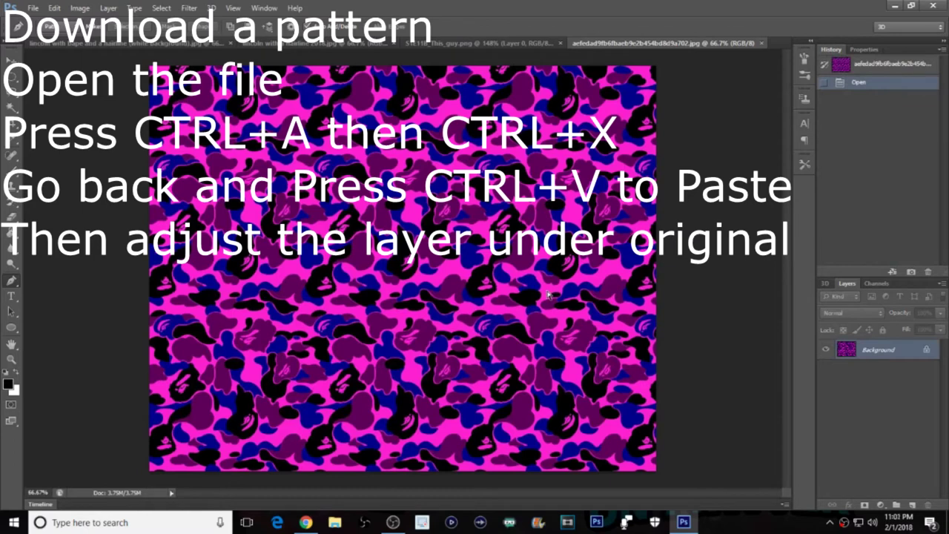
Step: Select the entire camo pattern, cut it to the clipboard, and close its file without saving
{"action": "key", "text": "ctrl+a"}
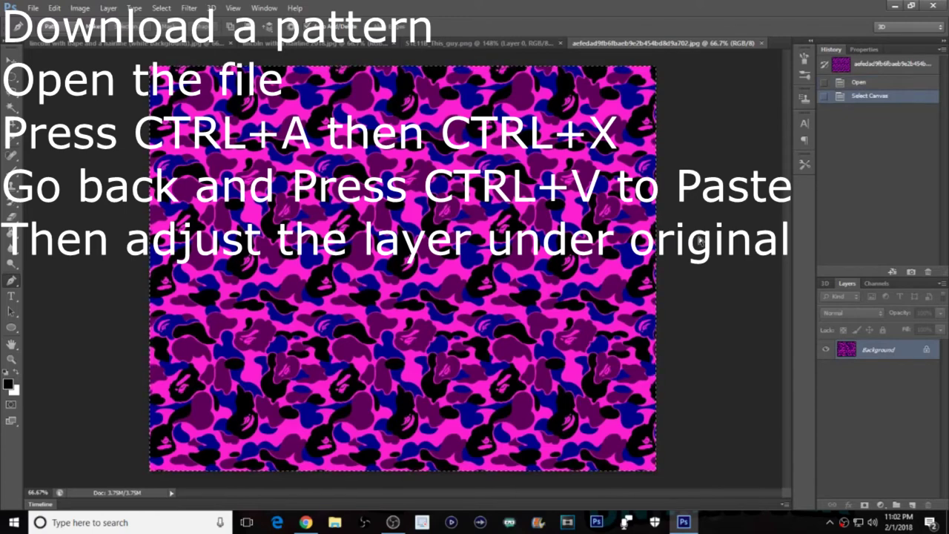
{"action": "key", "text": "ctrl+x"}
{"action": "left_click", "coordinate": [761, 43]}
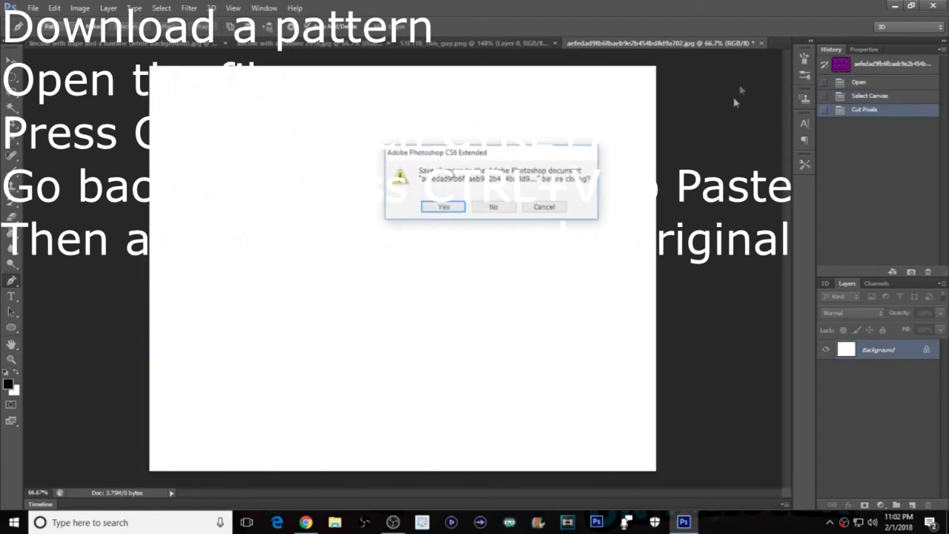
{"action": "left_click", "coordinate": [505, 210]}
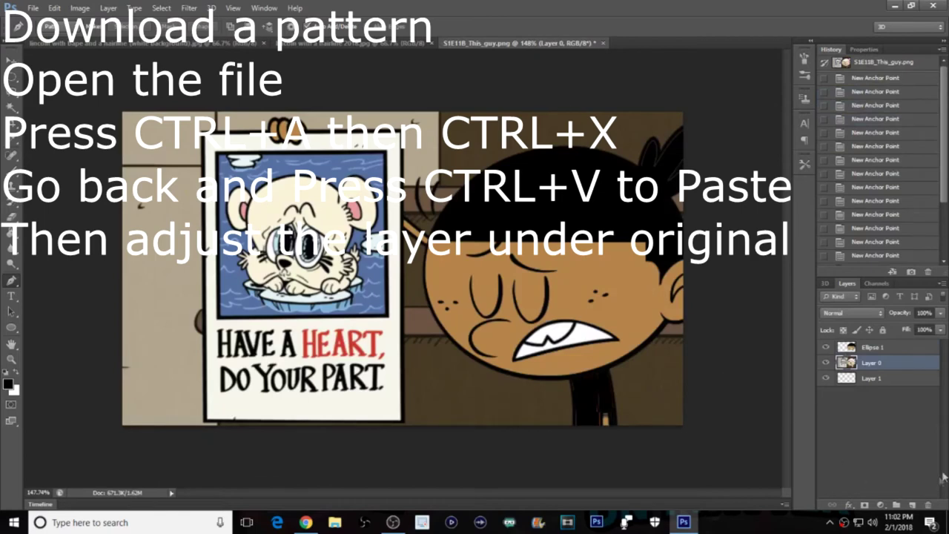
Step: Select the empty "Layer 1" beneath "Layer 0" in S1E11B_This_guy.png
{"action": "left_click", "coordinate": [918, 380]}
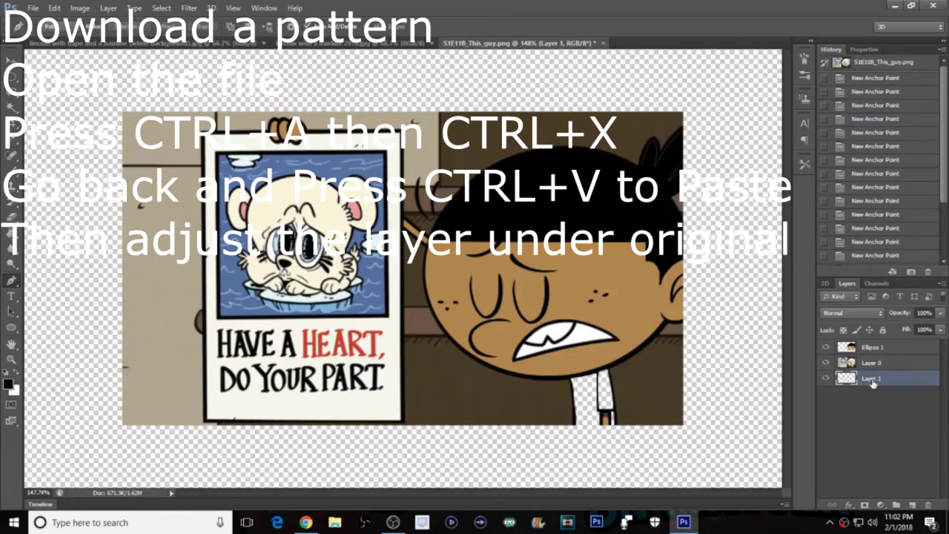
Step: Rename the bottom layer to Bape and paste the copied purple camo pattern into it, accepting the color profile conversion
{"action": "double_click", "coordinate": [872, 379]}
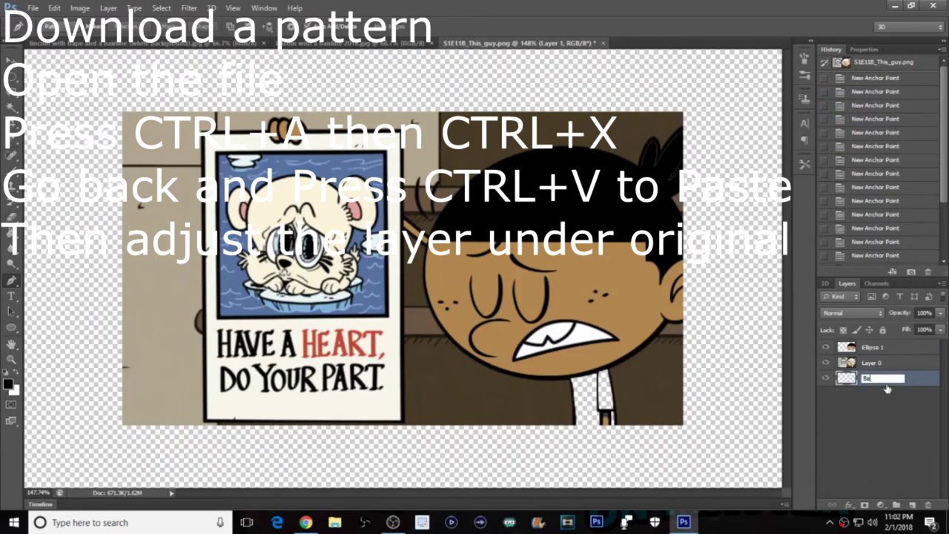
{"action": "key", "text": "Return"}
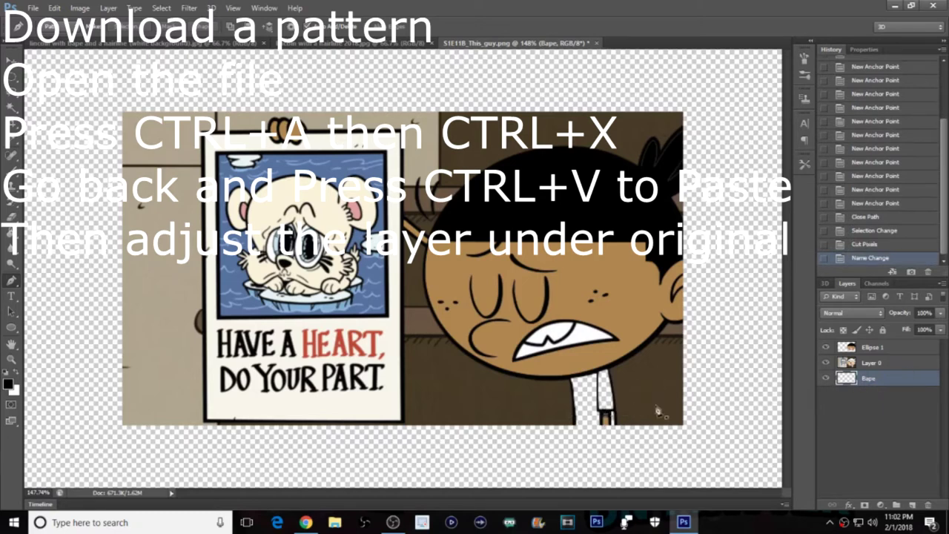
{"action": "left_click", "coordinate": [898, 365]}
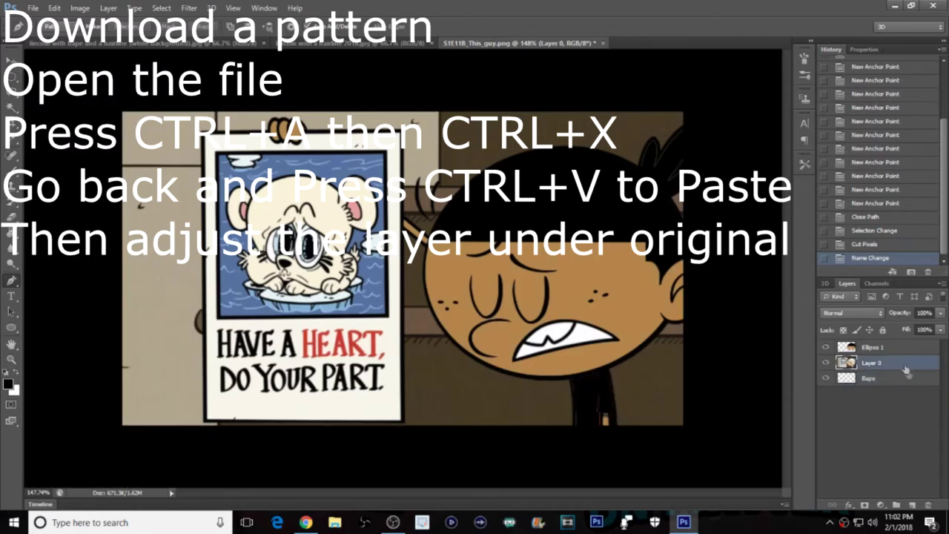
{"action": "left_click", "coordinate": [912, 379]}
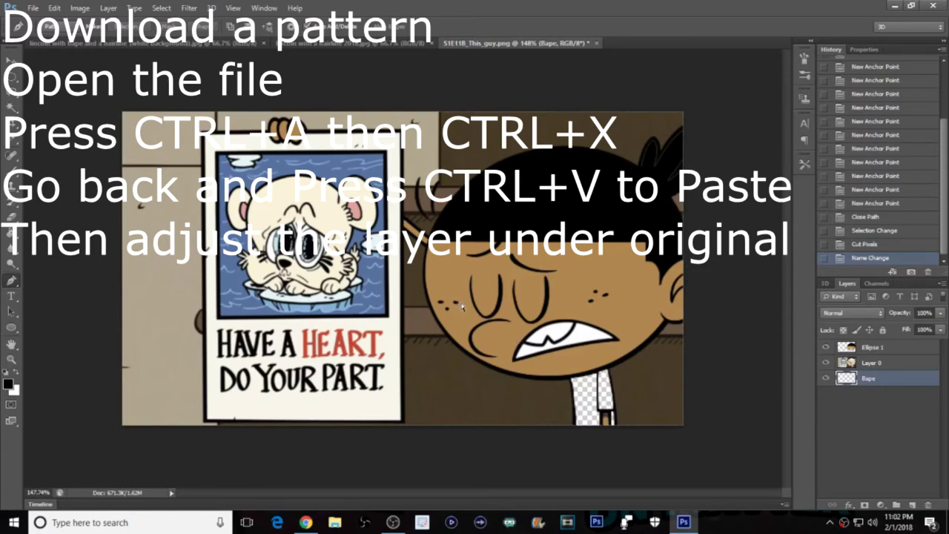
{"action": "key", "text": "ctrl+v"}
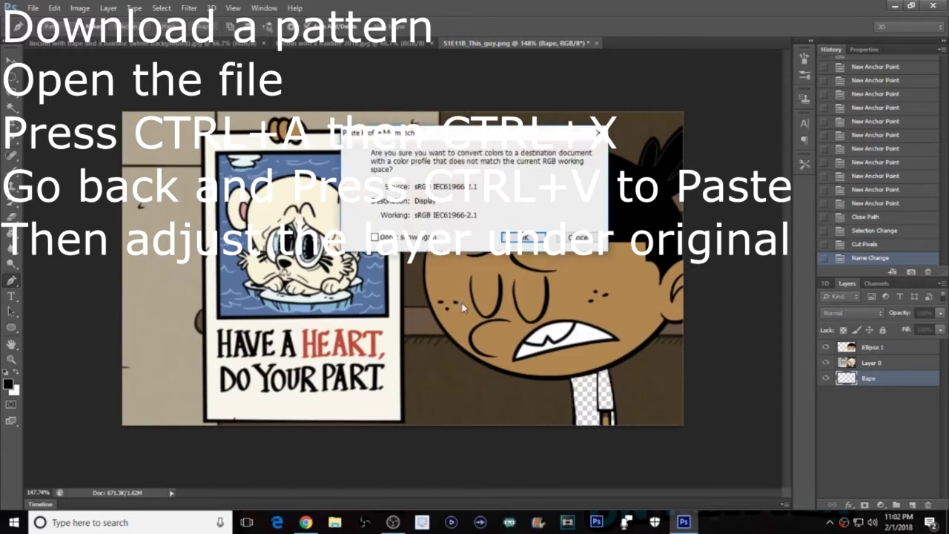
{"action": "left_click", "coordinate": [519, 237]}
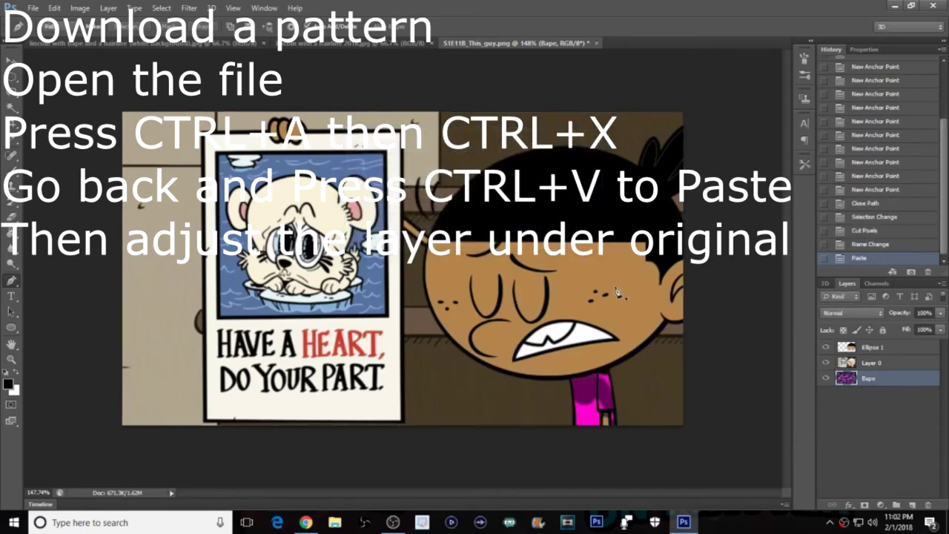
Step: Free-transform the camo pattern, scaling it down and positioning it behind the character's cut-out shirt
{"action": "key", "text": "ctrl+t"}
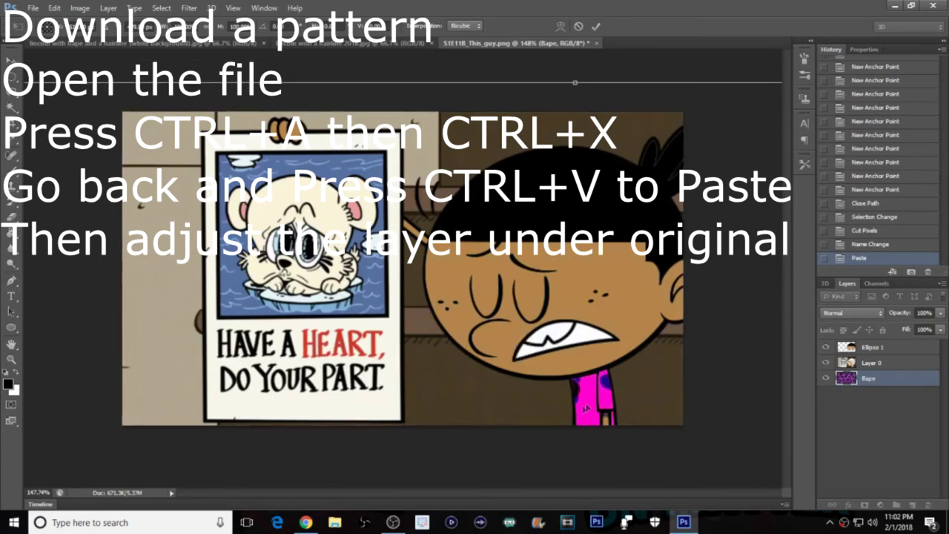
{"action": "key", "text": "ctrl+0"}
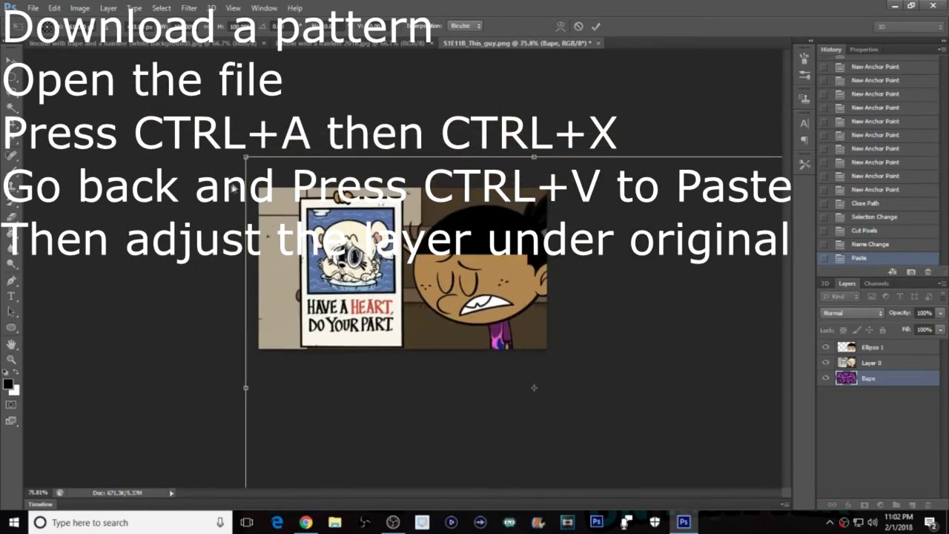
{"action": "left_click_drag", "start_coordinate": [249, 165], "coordinate": [603, 402]}
{"action": "left_click_drag", "start_coordinate": [690, 417], "coordinate": [438, 254]}
{"action": "left_click_drag", "start_coordinate": [339, 245], "coordinate": [510, 335]}
{"action": "scroll", "coordinate": [512, 336], "scroll_direction": "up", "scroll_amount": 5}
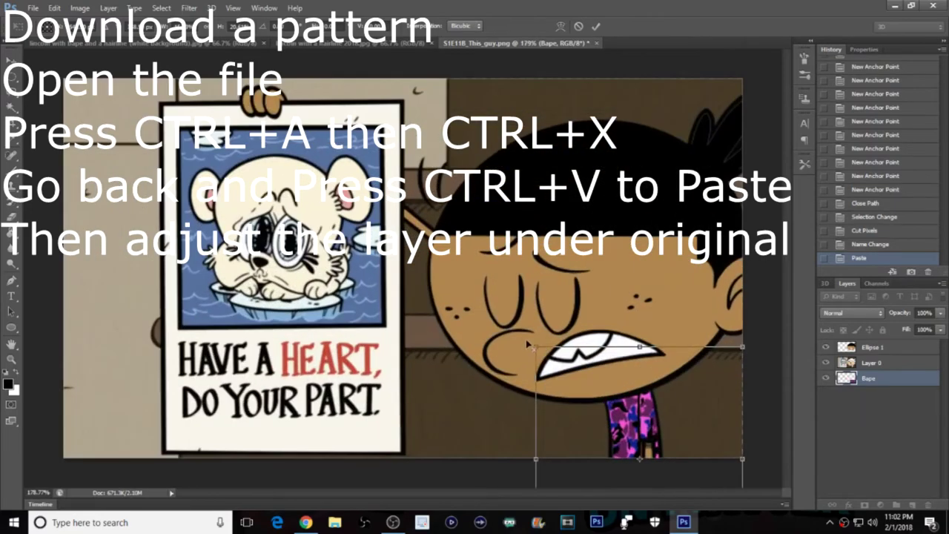
{"action": "left_click_drag", "start_coordinate": [538, 352], "coordinate": [637, 414]}
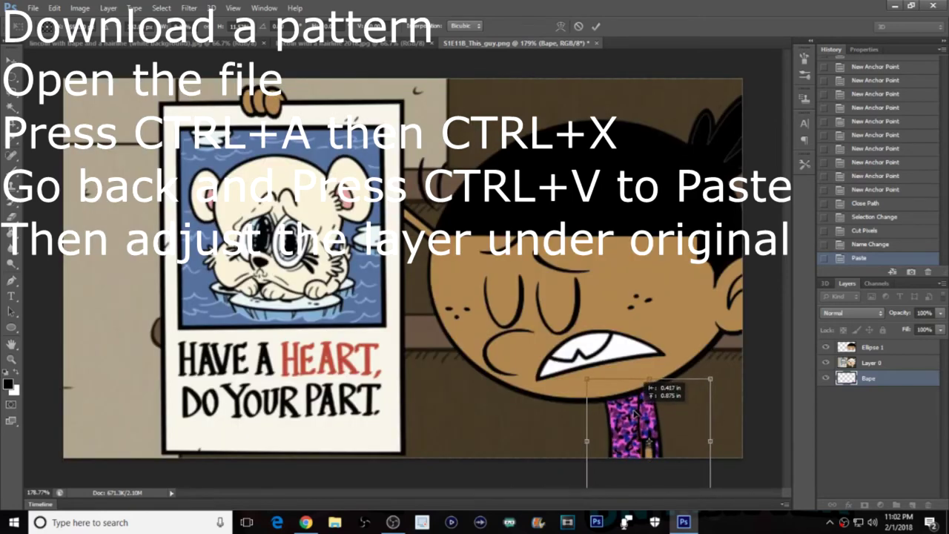
Step: Shrink the camo pattern slightly more so it just covers the shirt, and apply the transform
{"action": "scroll", "coordinate": [651, 442], "scroll_direction": "down", "scroll_amount": 1}
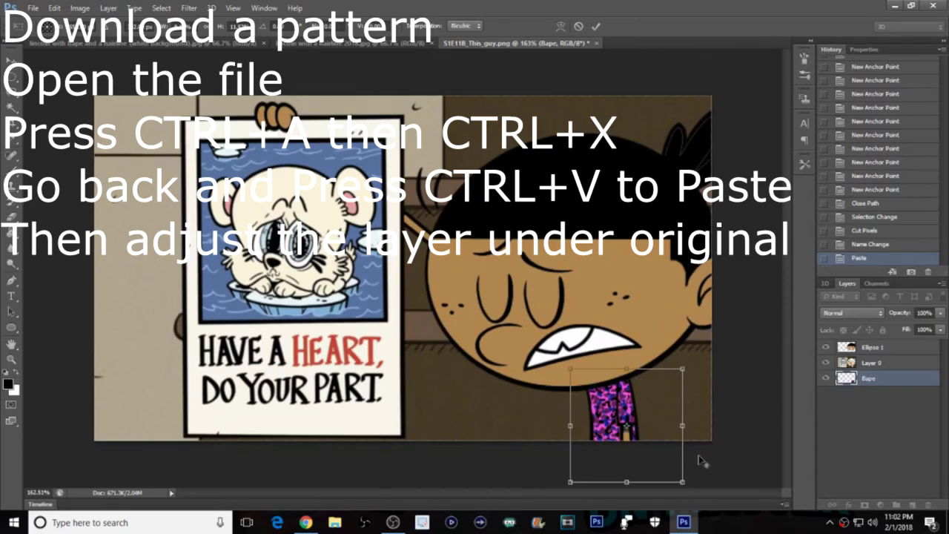
{"action": "scroll", "coordinate": [701, 460], "scroll_direction": "up", "scroll_amount": 3}
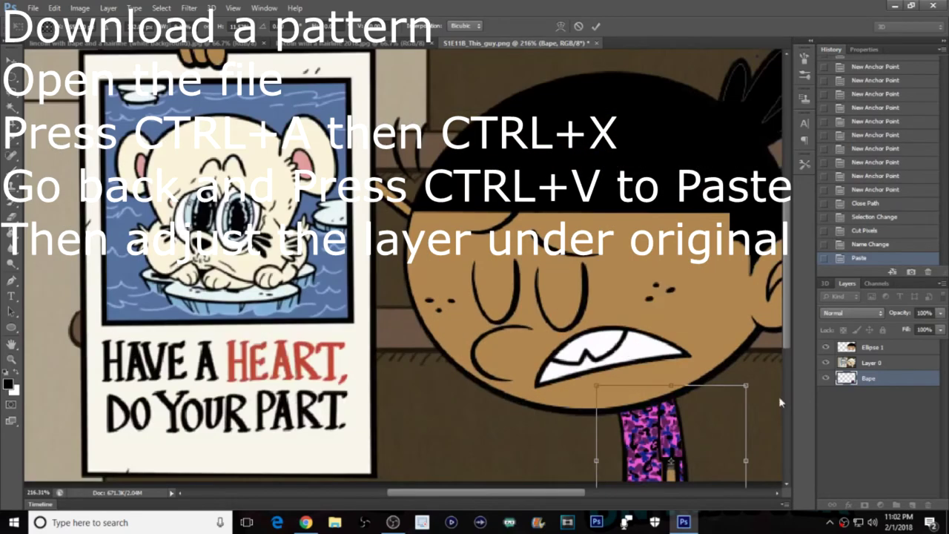
{"action": "scroll", "coordinate": [791, 341], "scroll_direction": "down", "scroll_amount": 2}
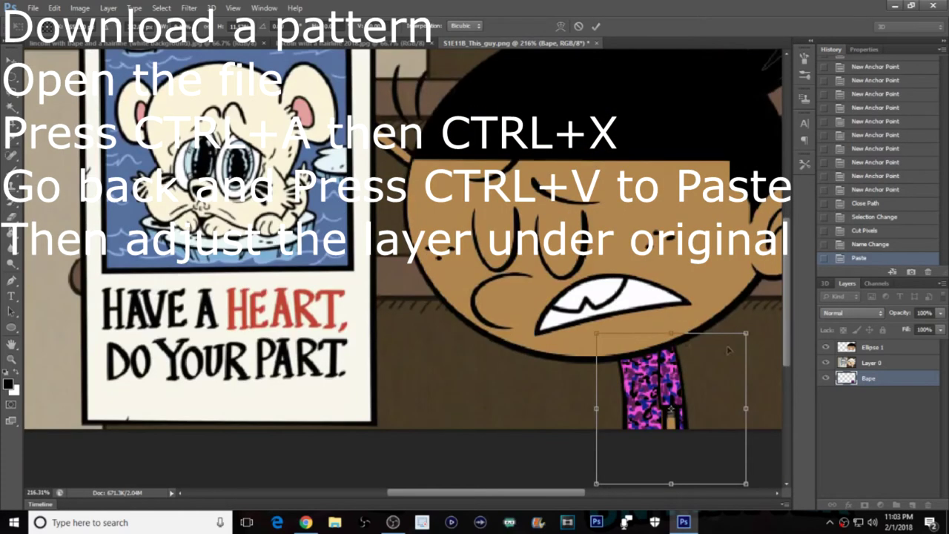
{"action": "left_click_drag", "start_coordinate": [591, 328], "coordinate": [610, 341]}
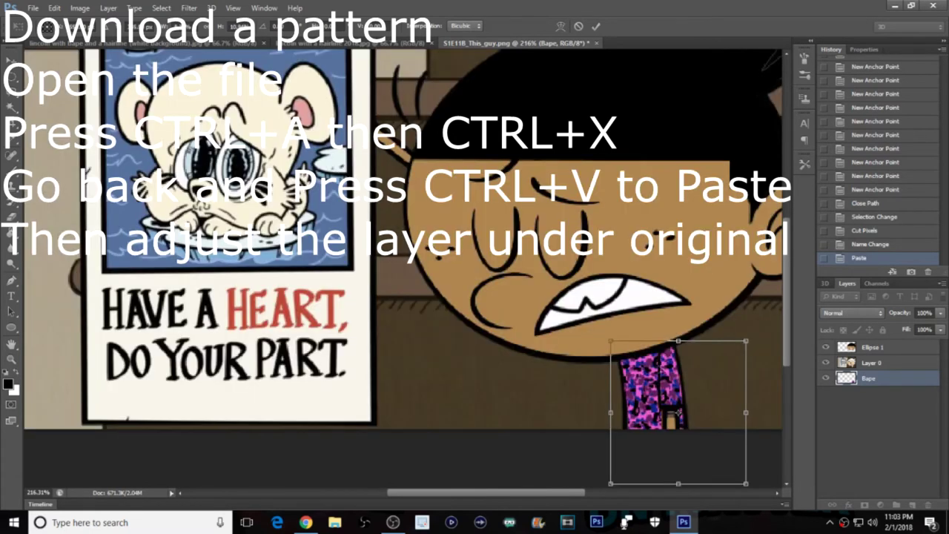
{"action": "left_click", "coordinate": [595, 27]}
{"action": "scroll", "coordinate": [704, 411], "scroll_direction": "up", "scroll_amount": 2}
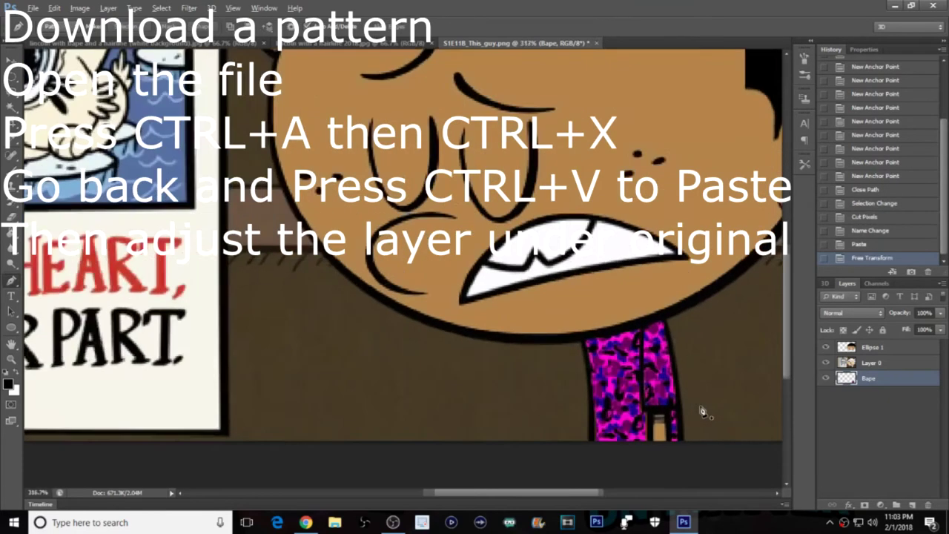
{"action": "scroll", "coordinate": [705, 411], "scroll_direction": "up", "scroll_amount": 1}
{"action": "scroll", "coordinate": [691, 409], "scroll_direction": "down", "scroll_amount": 4}
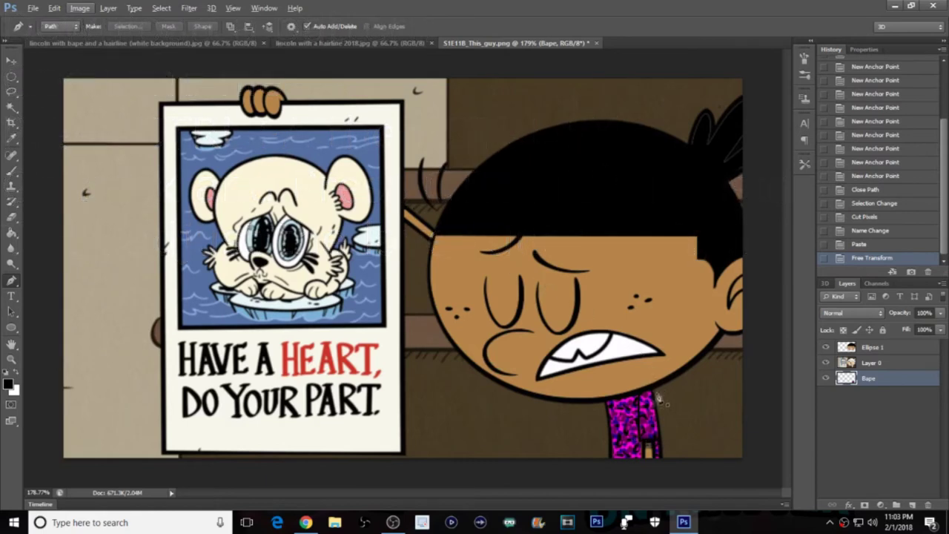
Step: Open the A Bathing Ape logo image flat,800x800,075,t.u1 from the LOGOS folder
{"action": "left_click", "coordinate": [40, 11]}
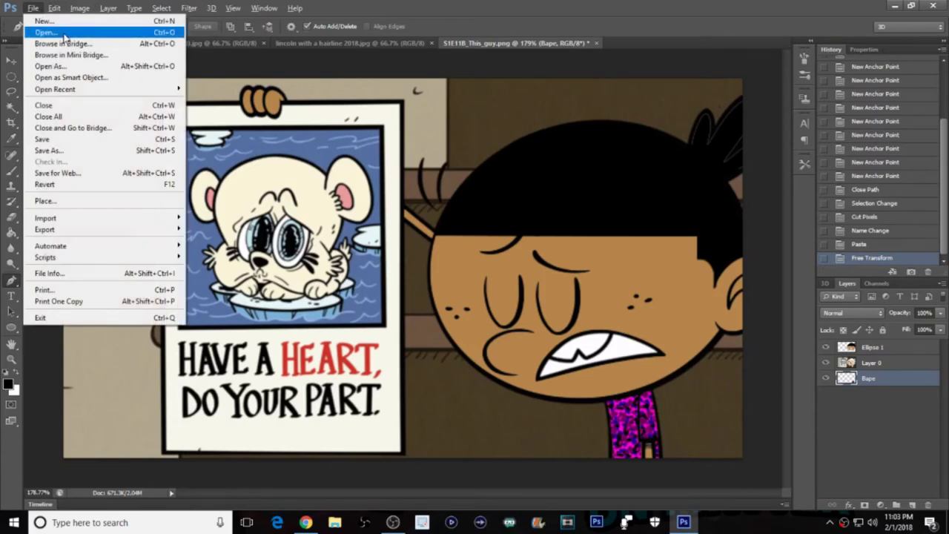
{"action": "left_click", "coordinate": [63, 32]}
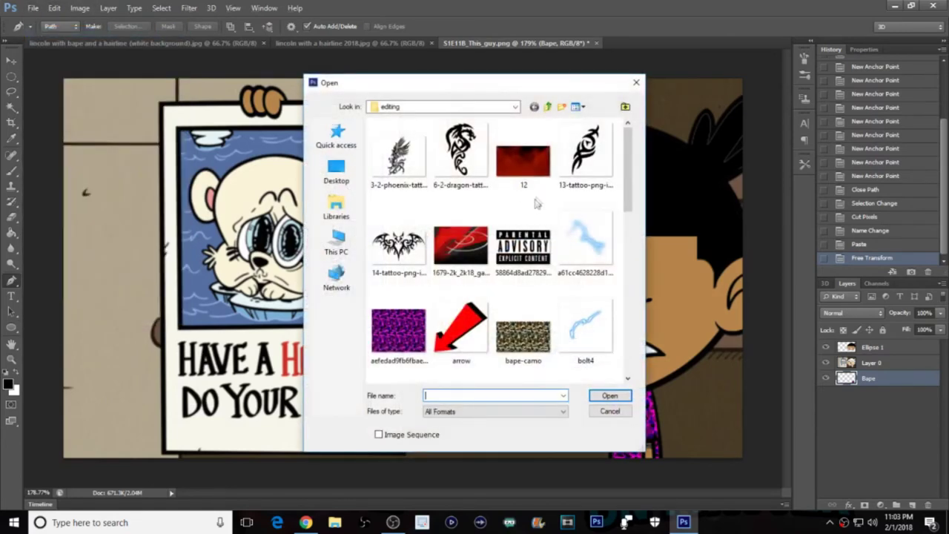
{"action": "left_click", "coordinate": [514, 106]}
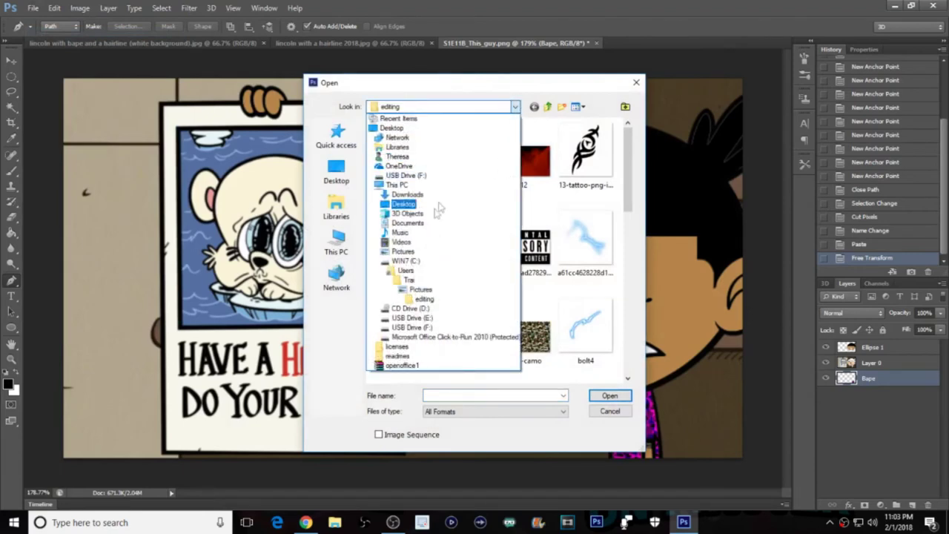
{"action": "left_click", "coordinate": [419, 285]}
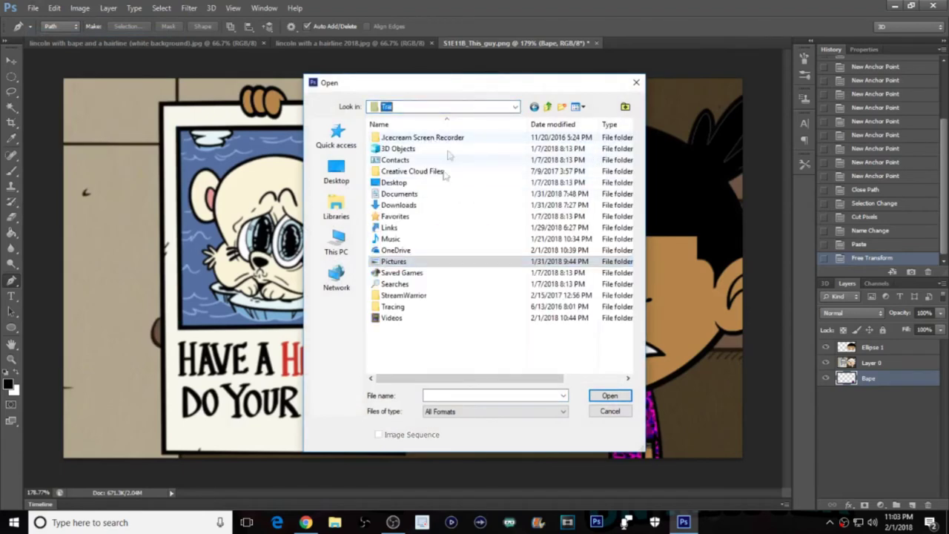
{"action": "double_click", "coordinate": [586, 156]}
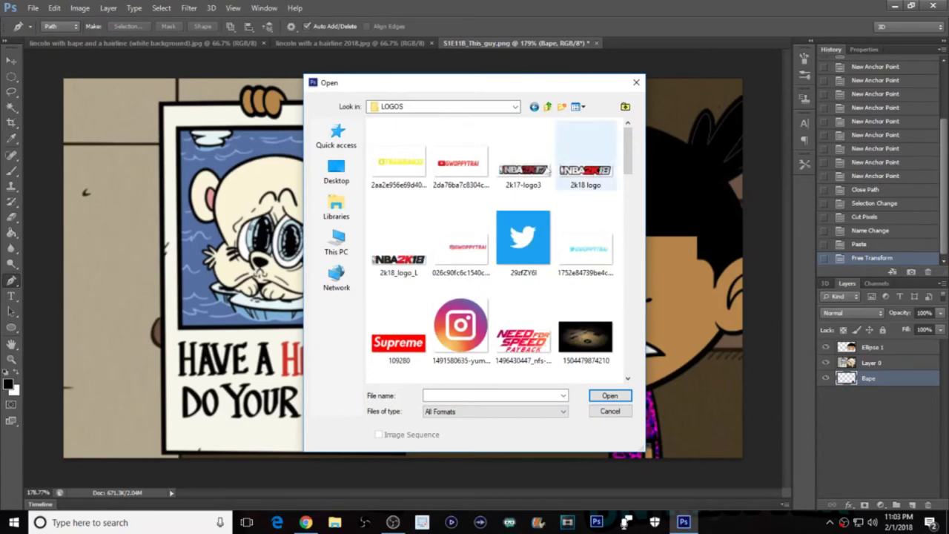
{"action": "scroll", "coordinate": [516, 257], "scroll_direction": "down", "scroll_amount": 3}
{"action": "scroll", "coordinate": [517, 257], "scroll_direction": "down", "scroll_amount": 5}
{"action": "scroll", "coordinate": [467, 222], "scroll_direction": "up", "scroll_amount": 4}
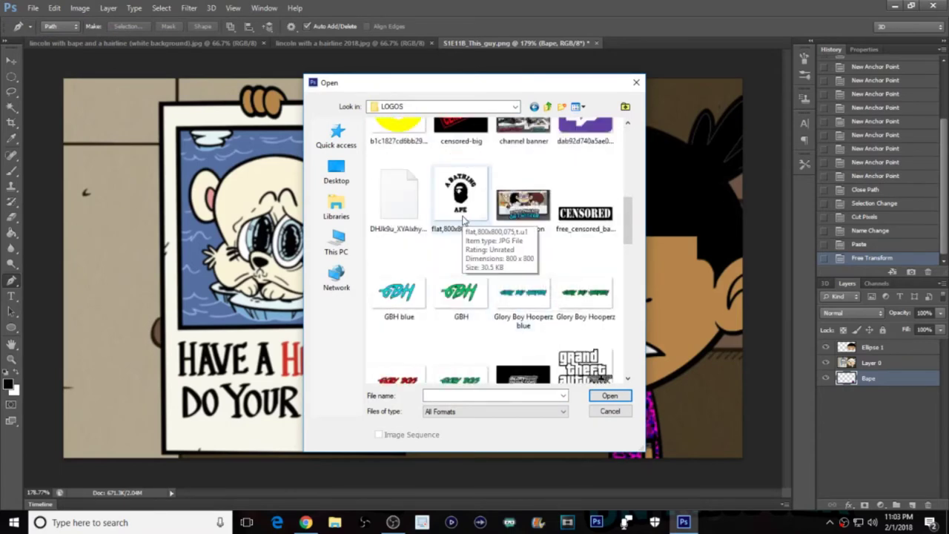
{"action": "double_click", "coordinate": [460, 195]}
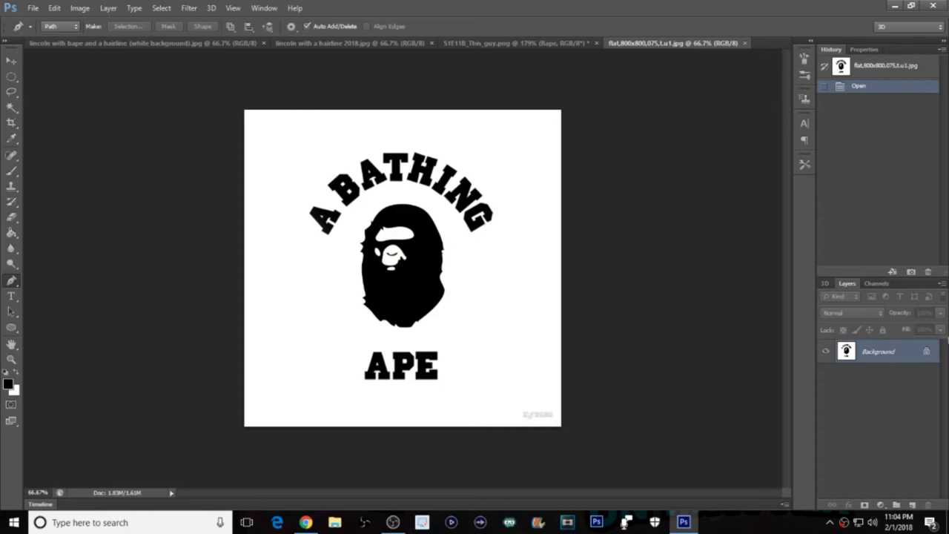
Step: Convert the logo image's locked Background into a regular layer named Layer 0
{"action": "right_click", "coordinate": [898, 355]}
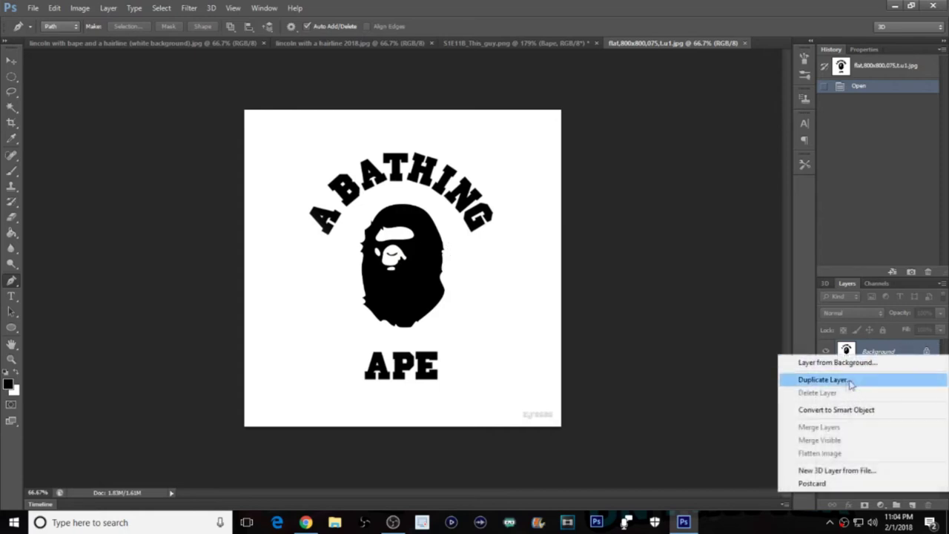
{"action": "left_click", "coordinate": [864, 362]}
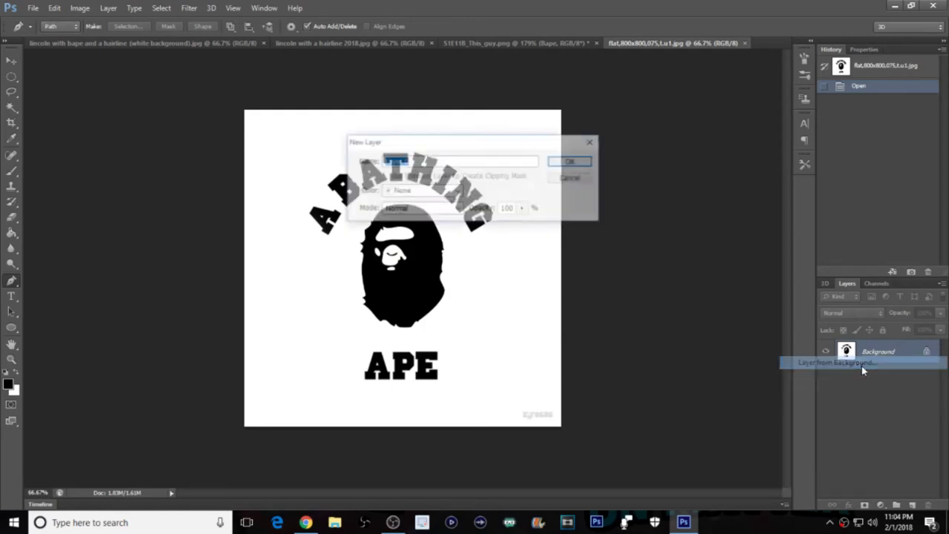
{"action": "left_click", "coordinate": [571, 159]}
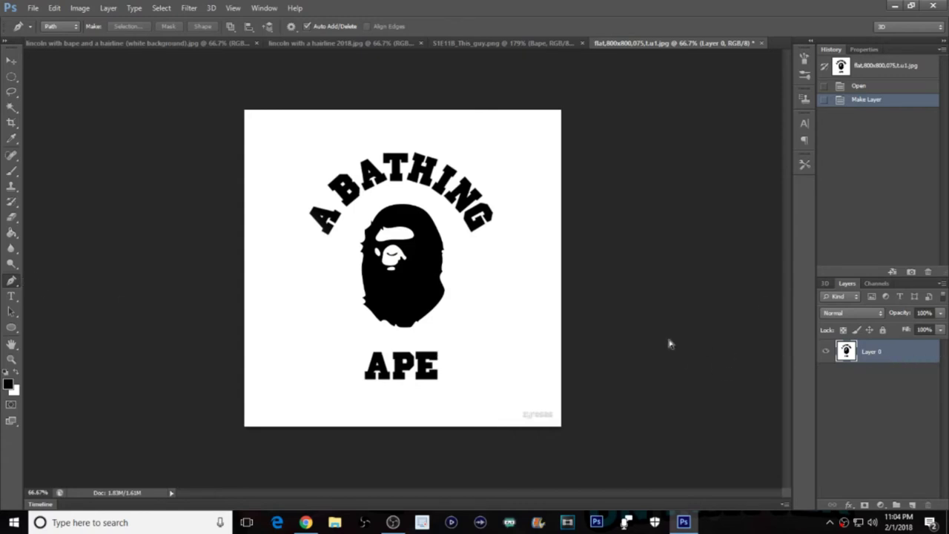
Step: Select all the white areas around and inside the logo with the Magic Wand at tolerance 32 and cut them out
{"action": "left_click", "coordinate": [10, 109]}
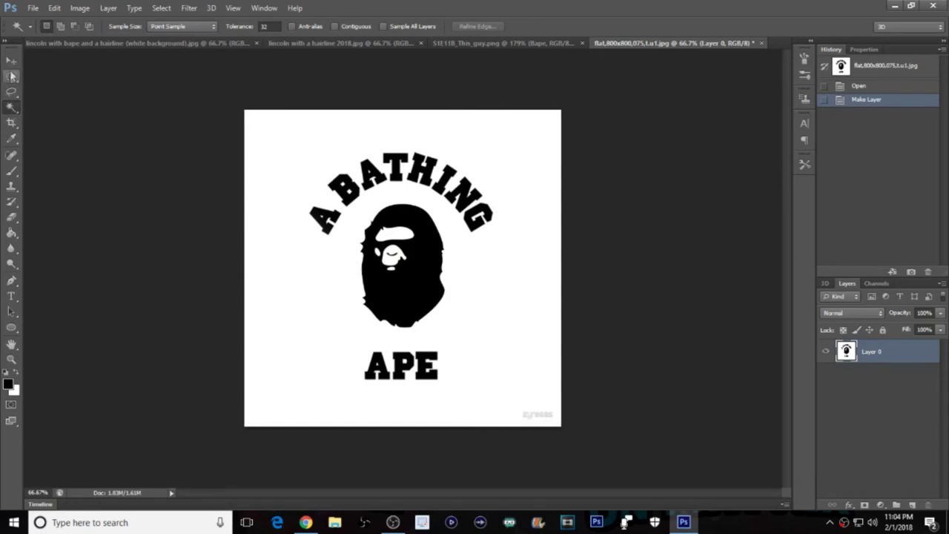
{"action": "left_click", "coordinate": [273, 27]}
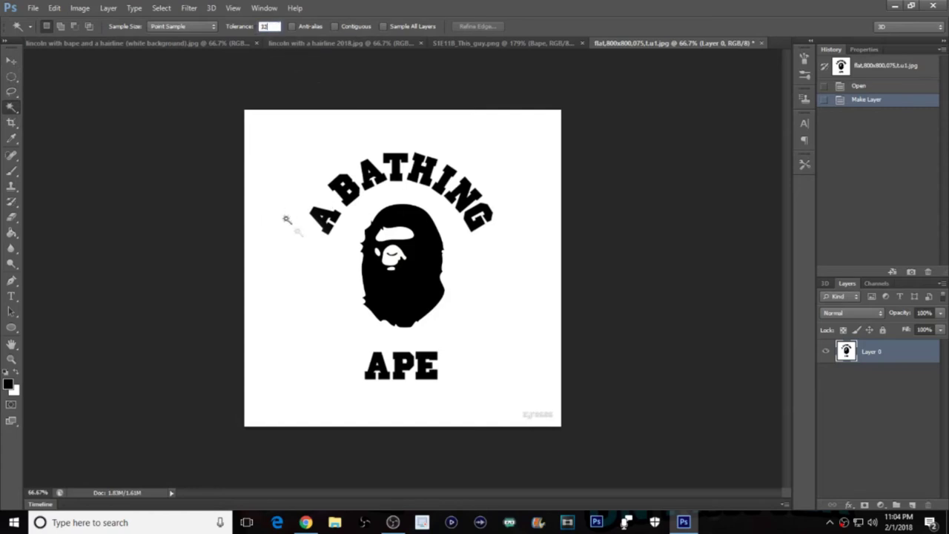
{"action": "left_click", "coordinate": [307, 264]}
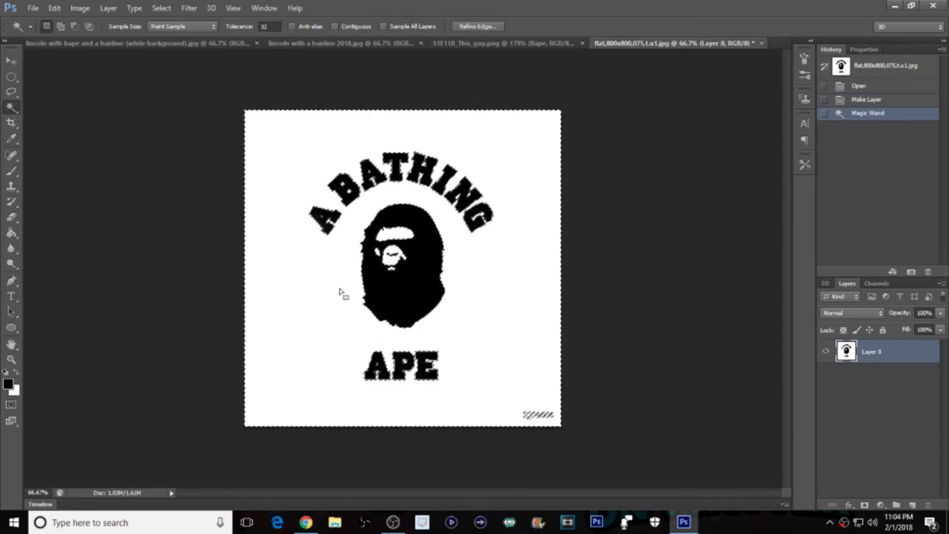
{"action": "key", "text": "ctrl+d"}
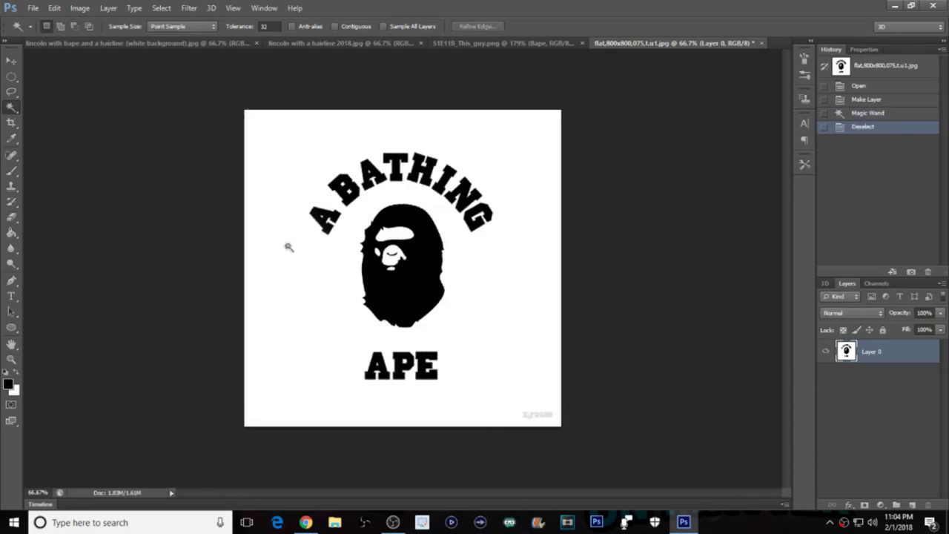
{"action": "left_click", "coordinate": [284, 210]}
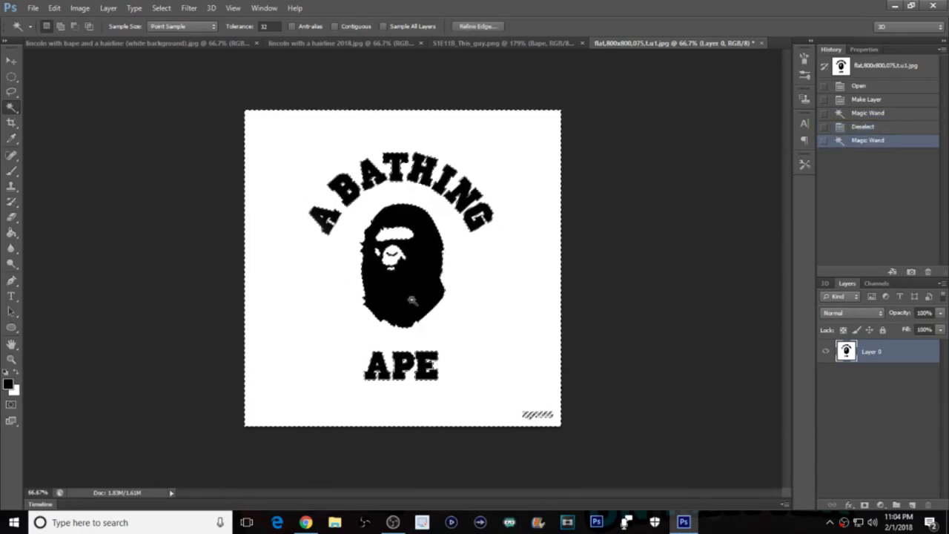
{"action": "left_click", "coordinate": [412, 298]}
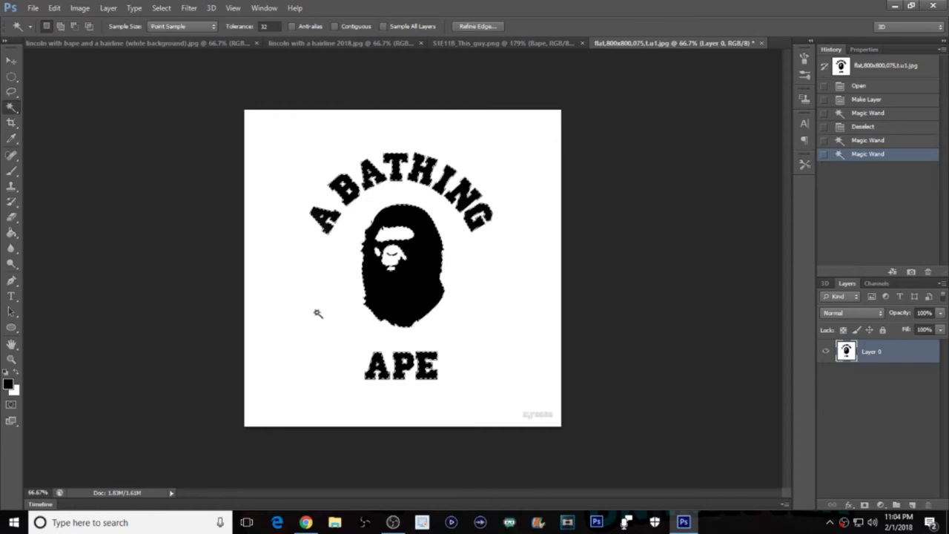
{"action": "left_click", "coordinate": [319, 316]}
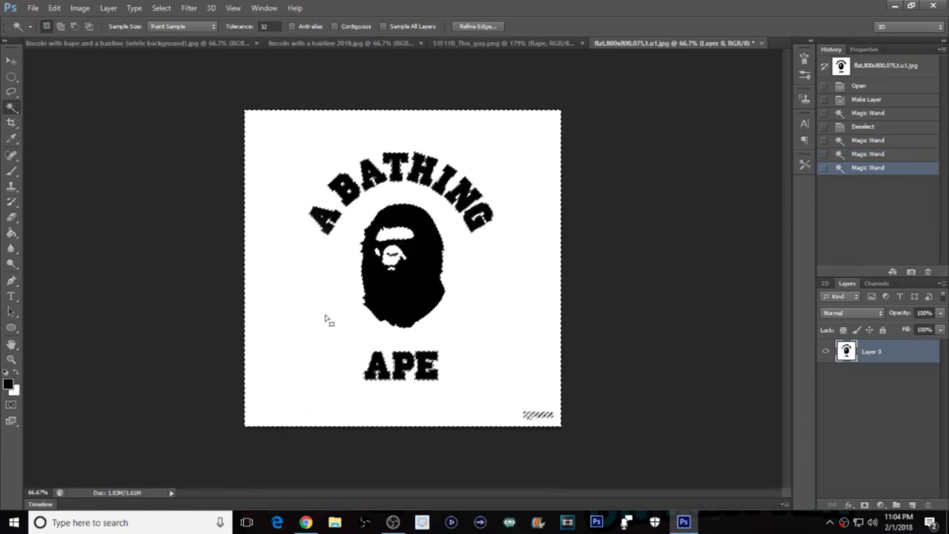
{"action": "key", "text": "ctrl+x"}
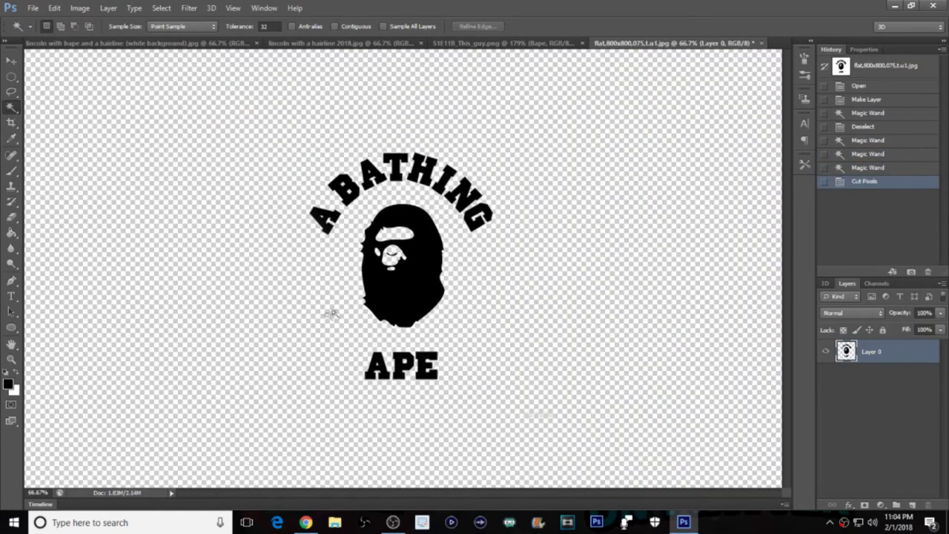
Step: Set the foreground color to white and fill the black ape head with the Paint Bucket
{"action": "left_click", "coordinate": [12, 233]}
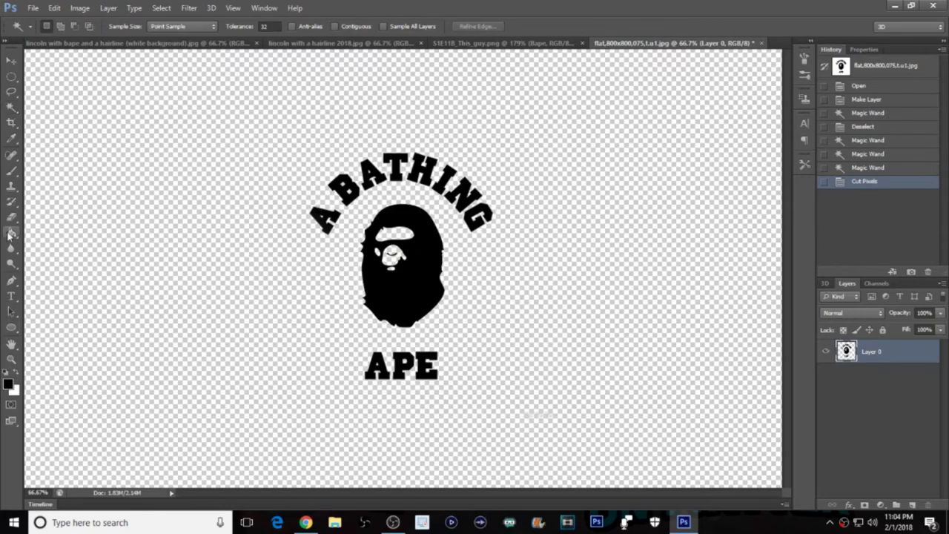
{"action": "left_click", "coordinate": [11, 385]}
{"action": "left_click", "coordinate": [667, 248]}
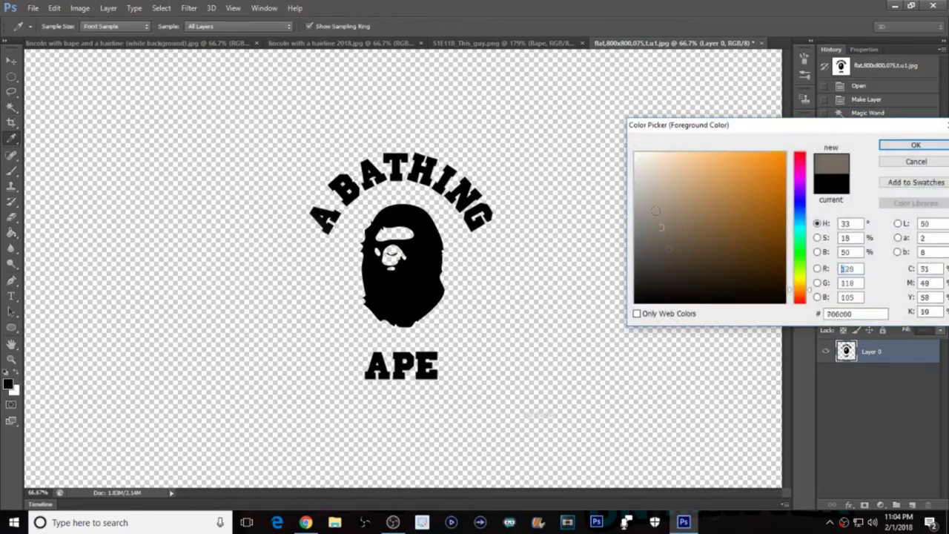
{"action": "left_click", "coordinate": [919, 147]}
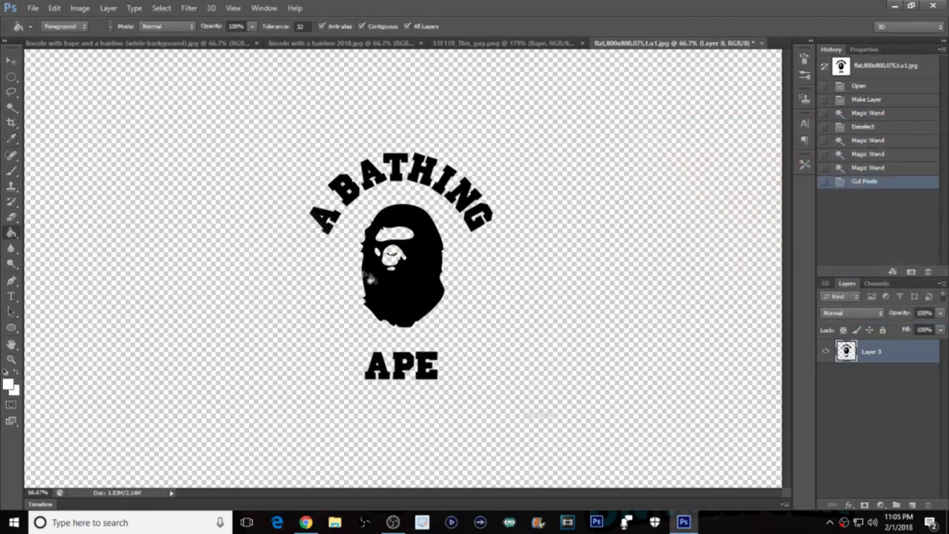
{"action": "left_click", "coordinate": [408, 293]}
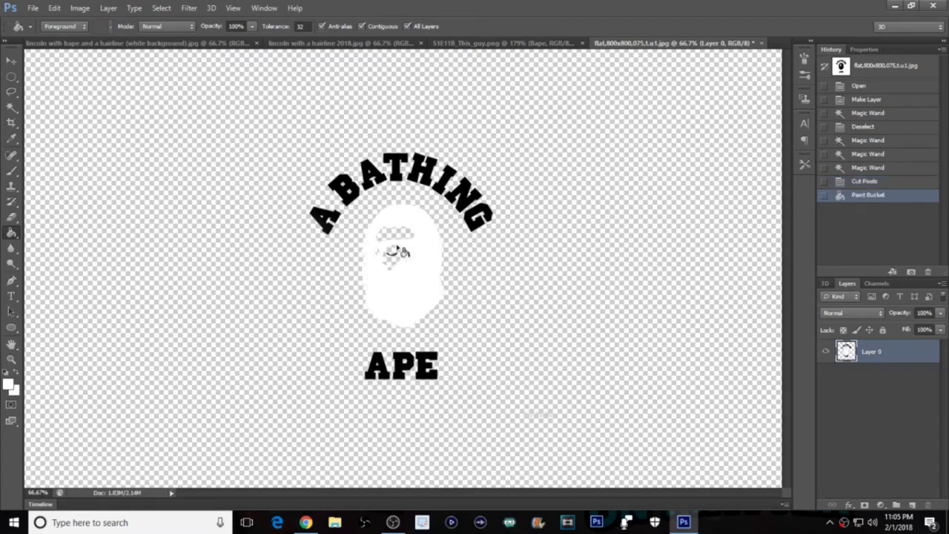
Step: Fill every black letter of the arched A BATHING text and the APE text below with white
{"action": "left_click", "coordinate": [475, 224]}
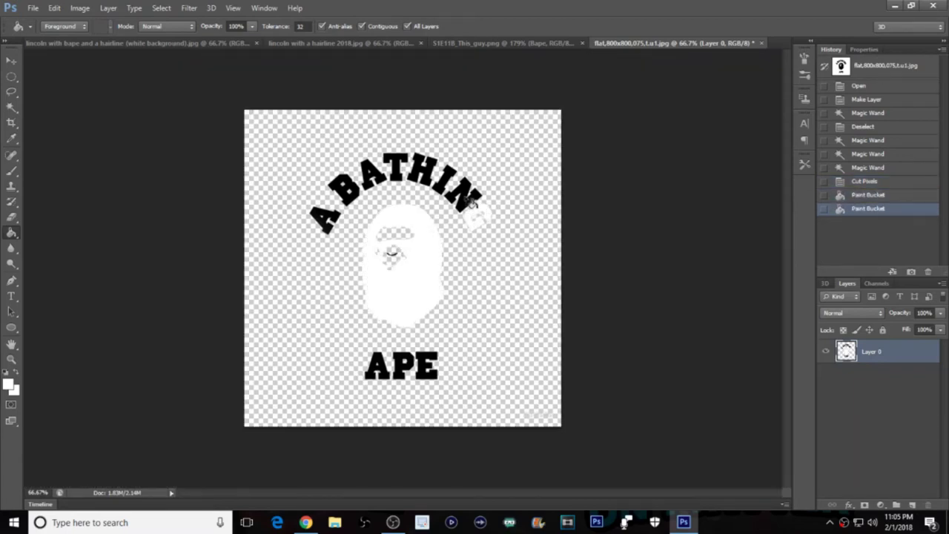
{"action": "left_click", "coordinate": [466, 195]}
{"action": "left_click", "coordinate": [439, 180]}
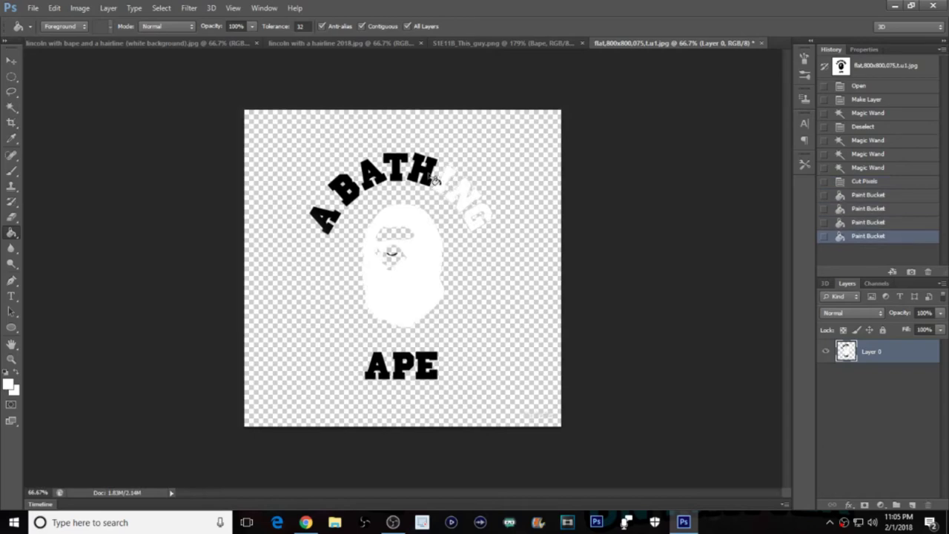
{"action": "left_click", "coordinate": [416, 177]}
{"action": "left_click", "coordinate": [400, 165]}
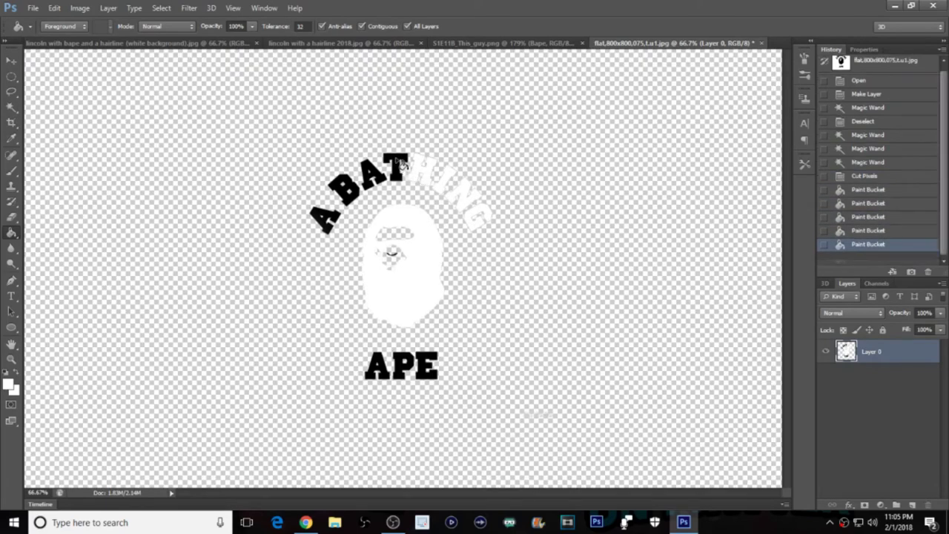
{"action": "left_click", "coordinate": [370, 171]}
{"action": "left_click", "coordinate": [345, 191]}
{"action": "left_click", "coordinate": [327, 220]}
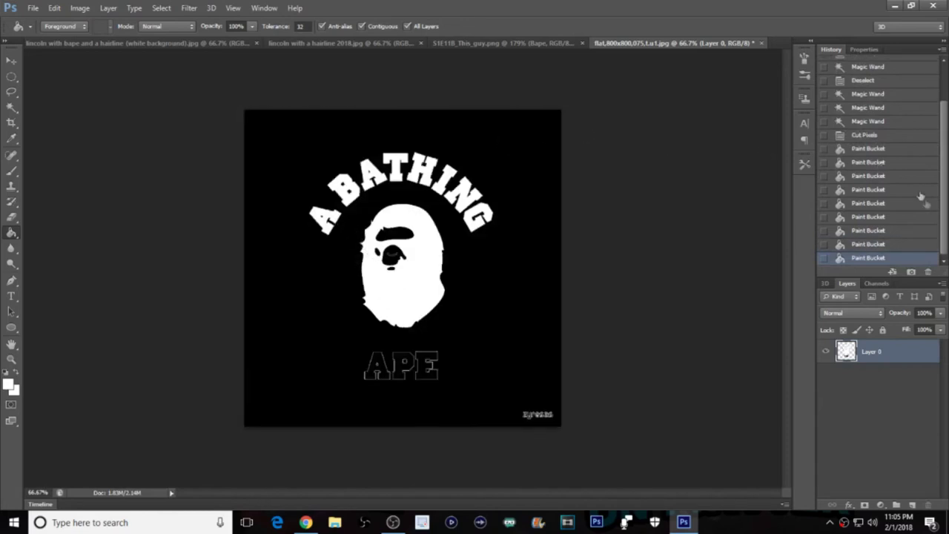
{"action": "left_click", "coordinate": [898, 245]}
{"action": "left_click", "coordinate": [336, 222]}
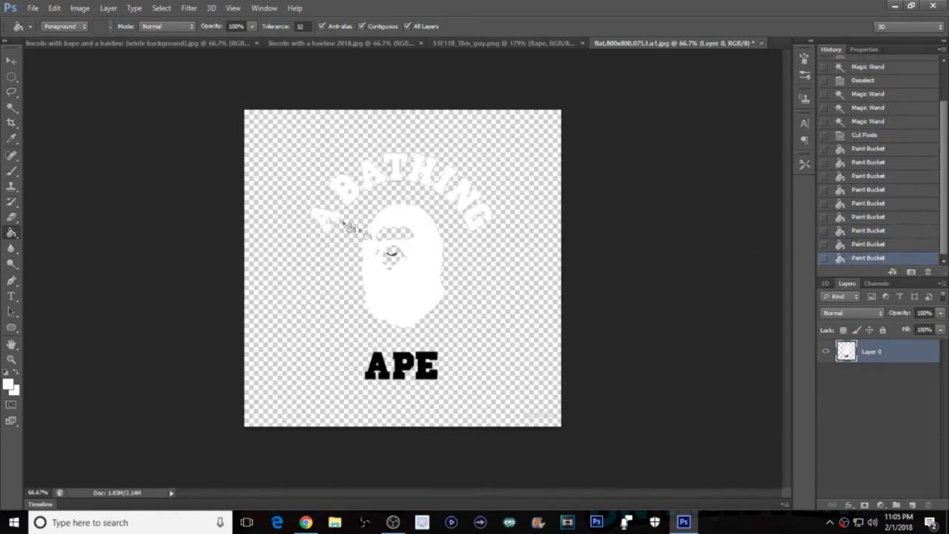
{"action": "left_click", "coordinate": [436, 375]}
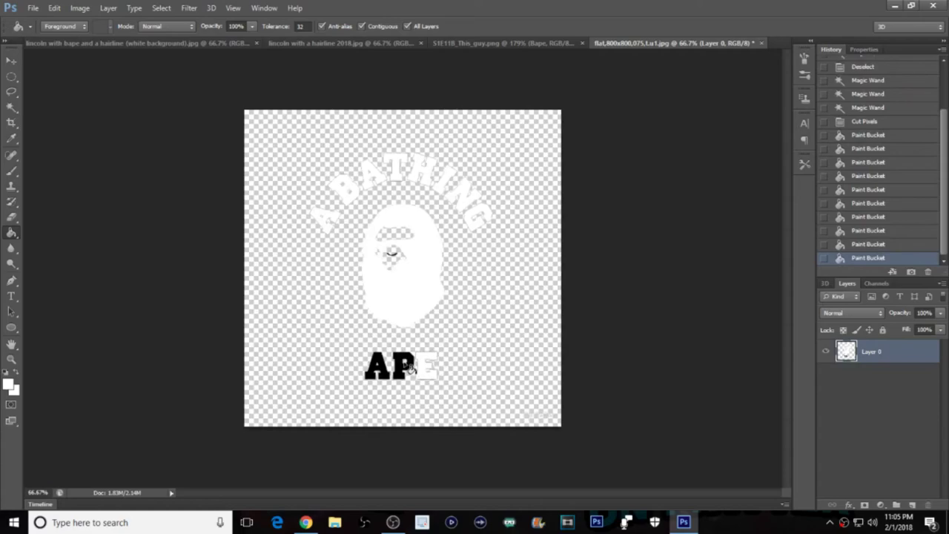
{"action": "left_click", "coordinate": [407, 369]}
{"action": "left_click", "coordinate": [381, 367]}
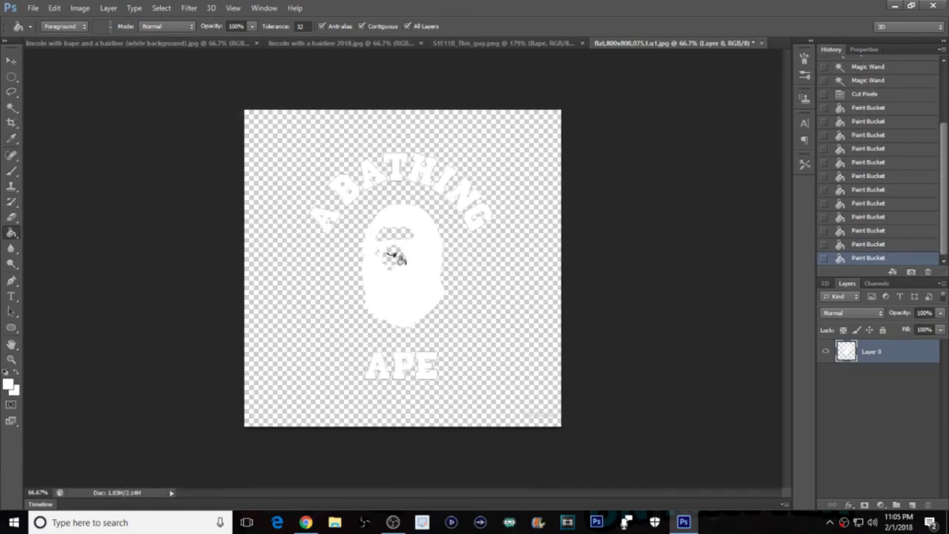
Step: Fill all segments of the small black mouth line inside the ape's face with white
{"action": "scroll", "coordinate": [419, 263], "scroll_direction": "up", "scroll_amount": 5}
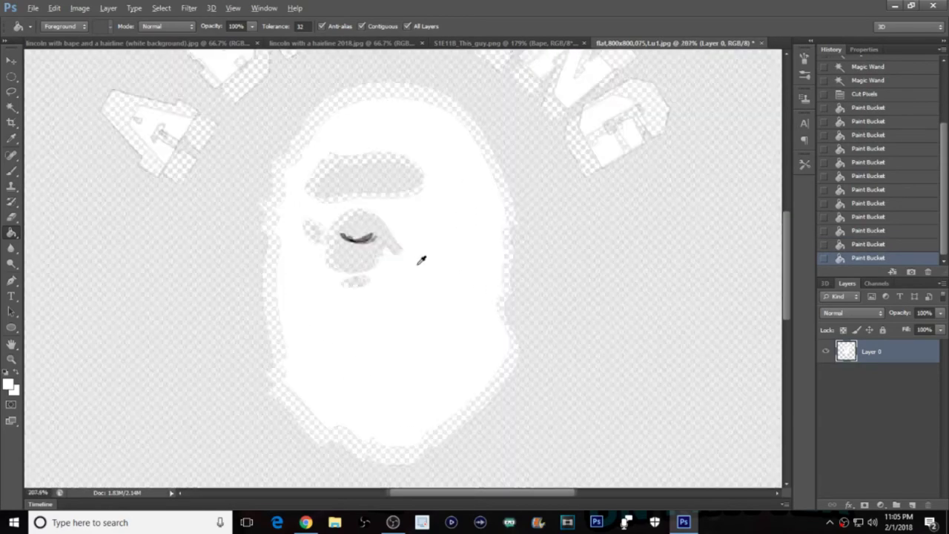
{"action": "key", "text": "alt"}
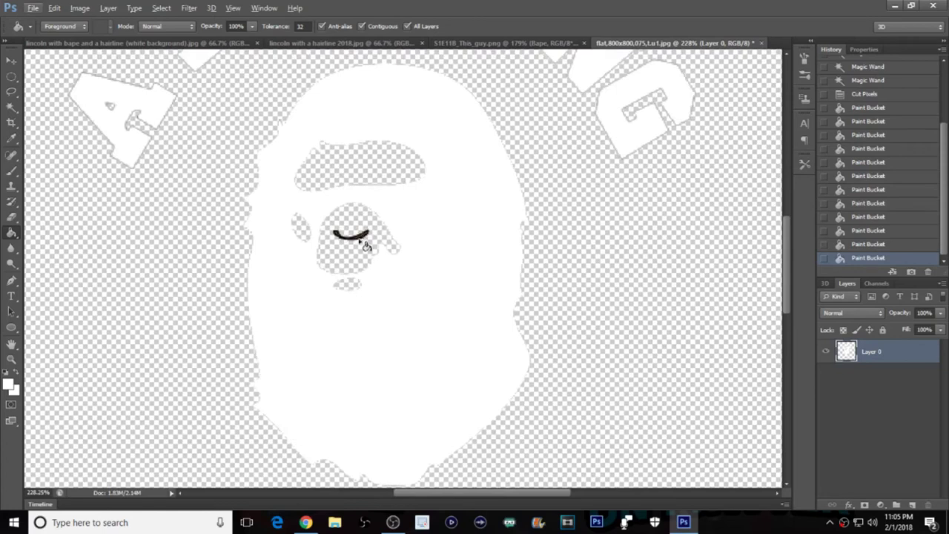
{"action": "left_click", "coordinate": [363, 237]}
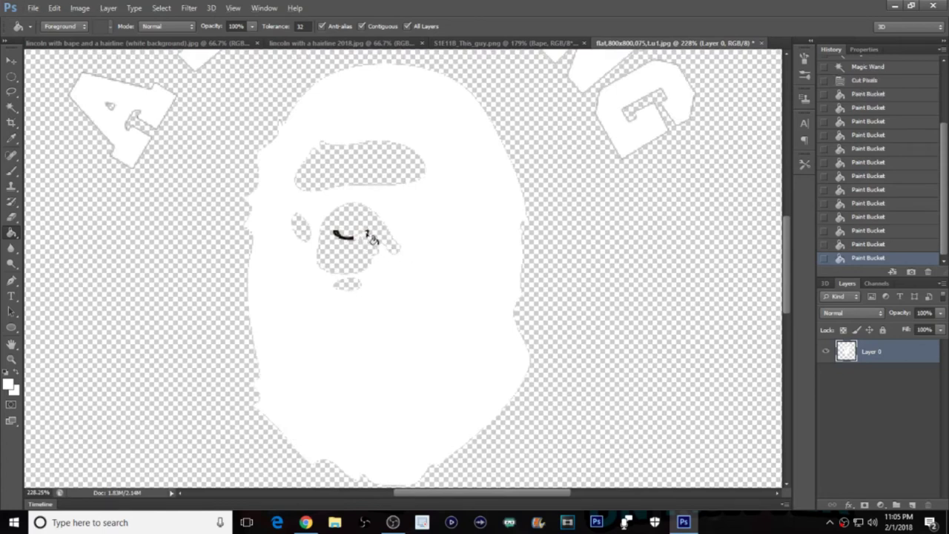
{"action": "left_click", "coordinate": [370, 235]}
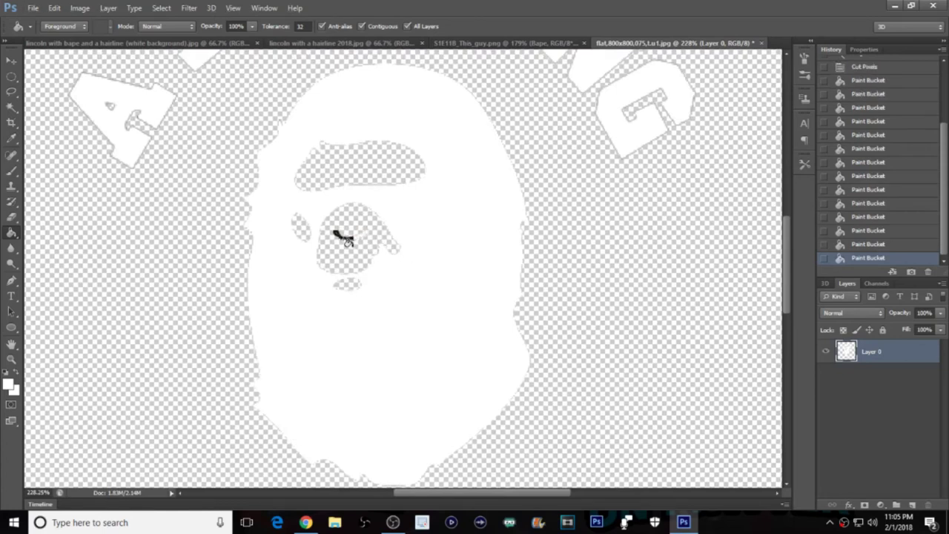
{"action": "left_click", "coordinate": [338, 236]}
{"action": "scroll", "coordinate": [581, 240], "scroll_direction": "down", "scroll_amount": 5}
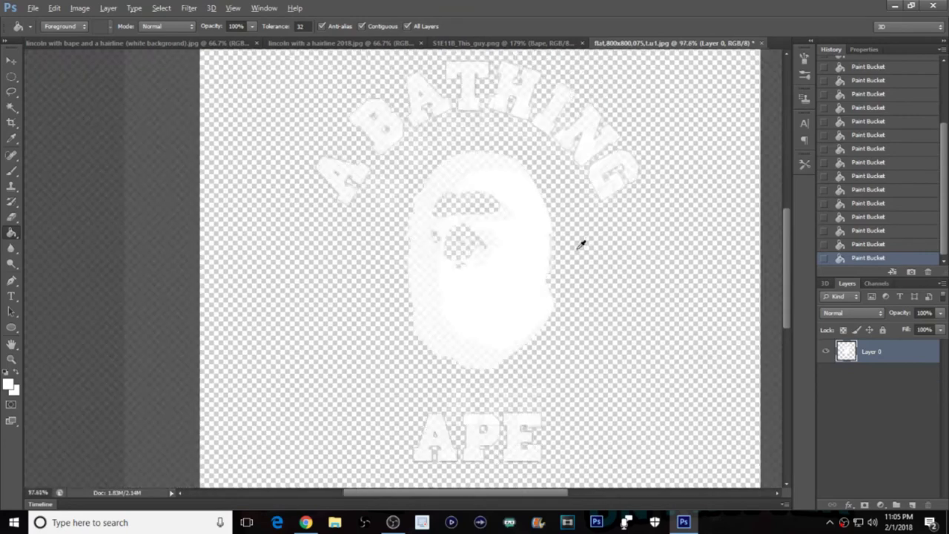
{"action": "scroll", "coordinate": [581, 241], "scroll_direction": "down", "scroll_amount": 1}
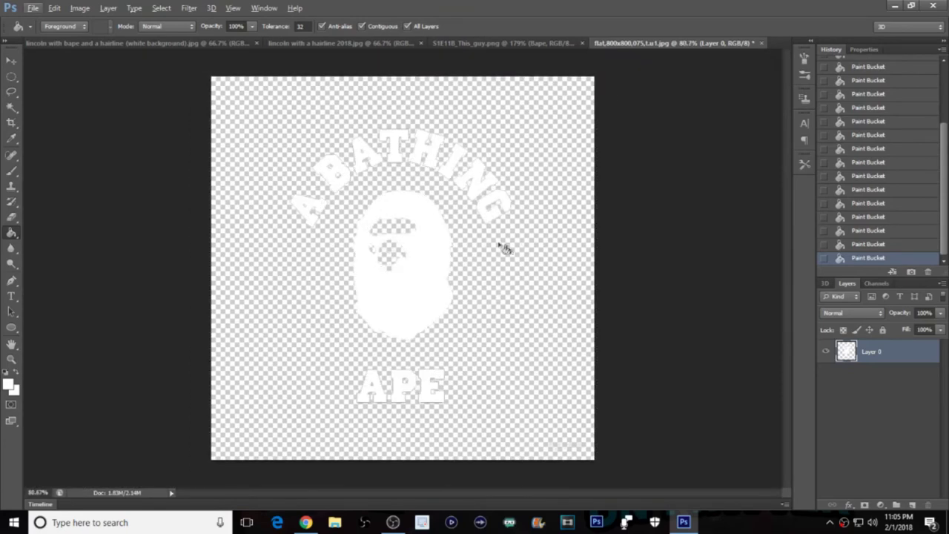
Step: Cut the entire white logo and paste it into S1E11B_This_guy.png, accepting the color profile conversion
{"action": "key", "text": "ctrl+a"}
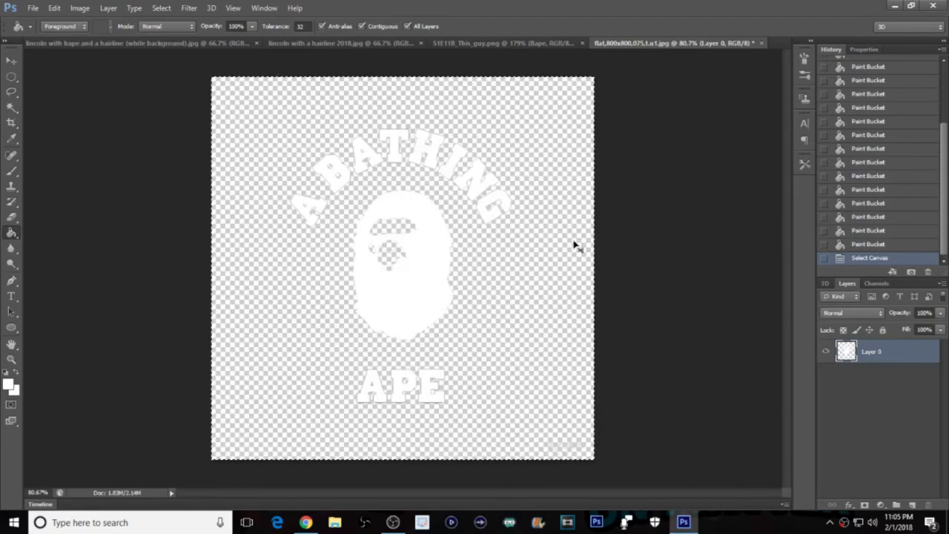
{"action": "key", "text": "ctrl+x"}
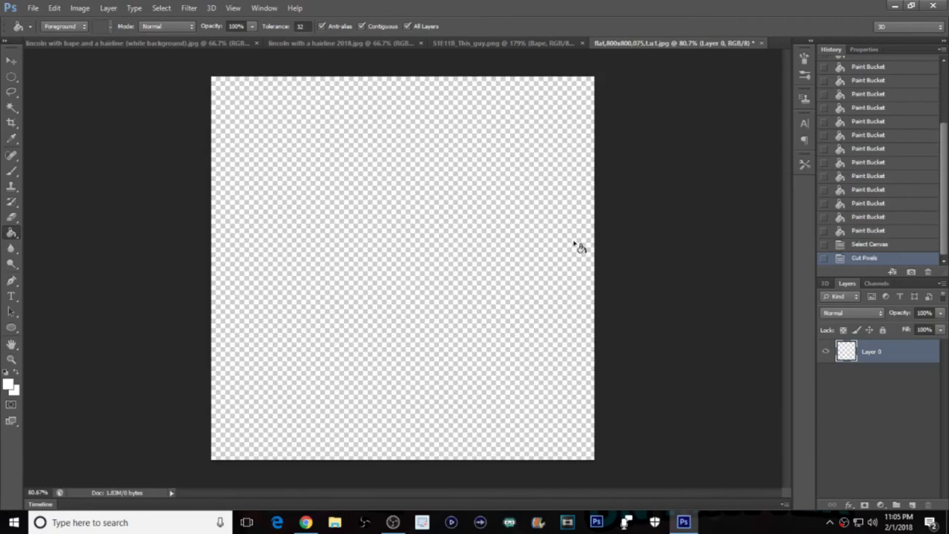
{"action": "left_click", "coordinate": [518, 44]}
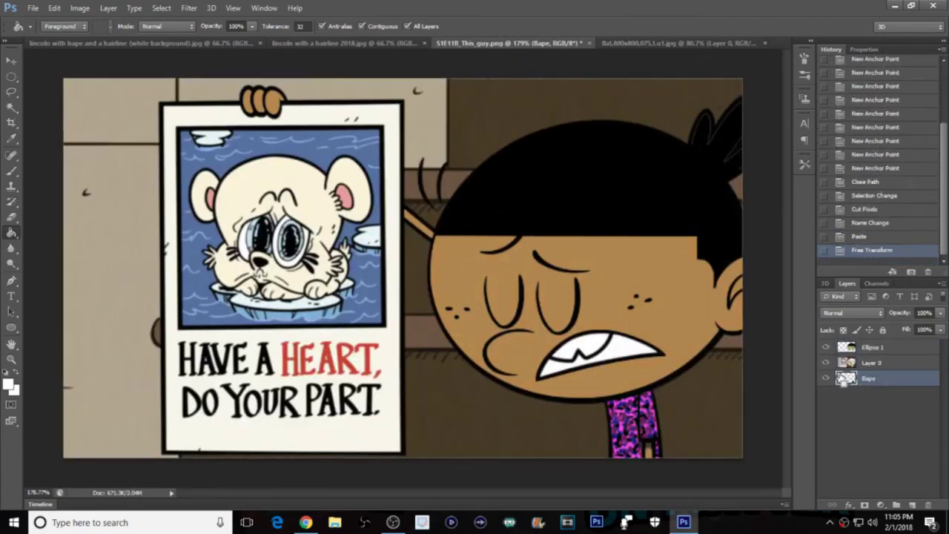
{"action": "key", "text": "ctrl+v"}
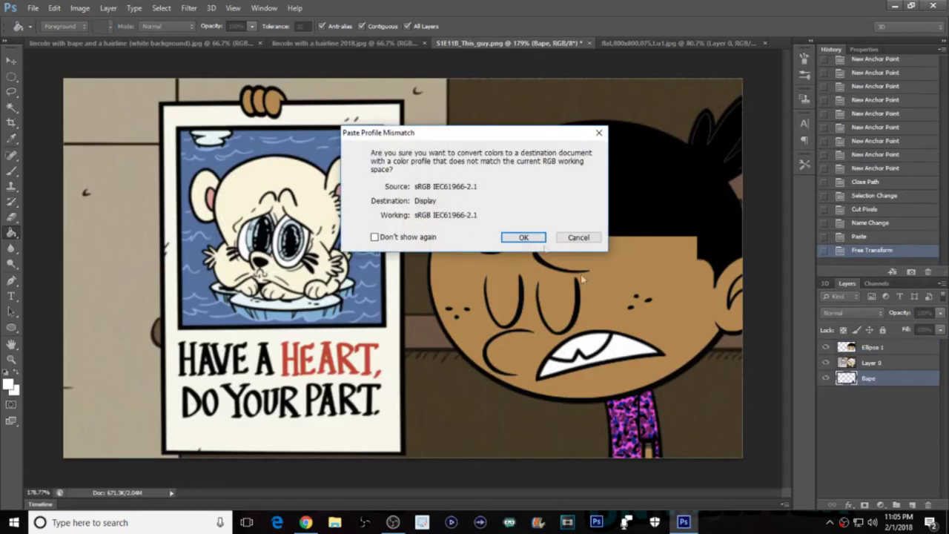
{"action": "left_click", "coordinate": [528, 239]}
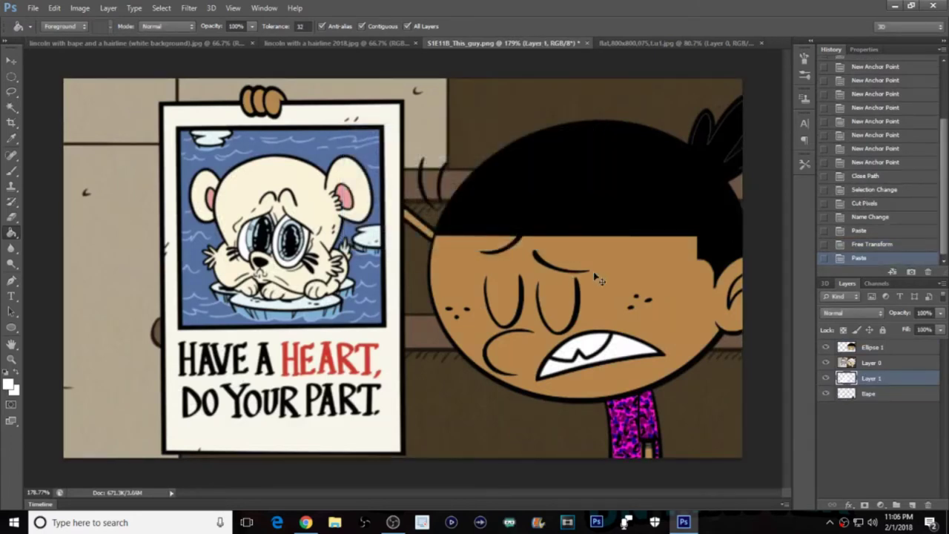
Step: Try the pasted logo layer above Layer 0, and move it beneath the Bape layer
{"action": "key", "text": "ctrl+t"}
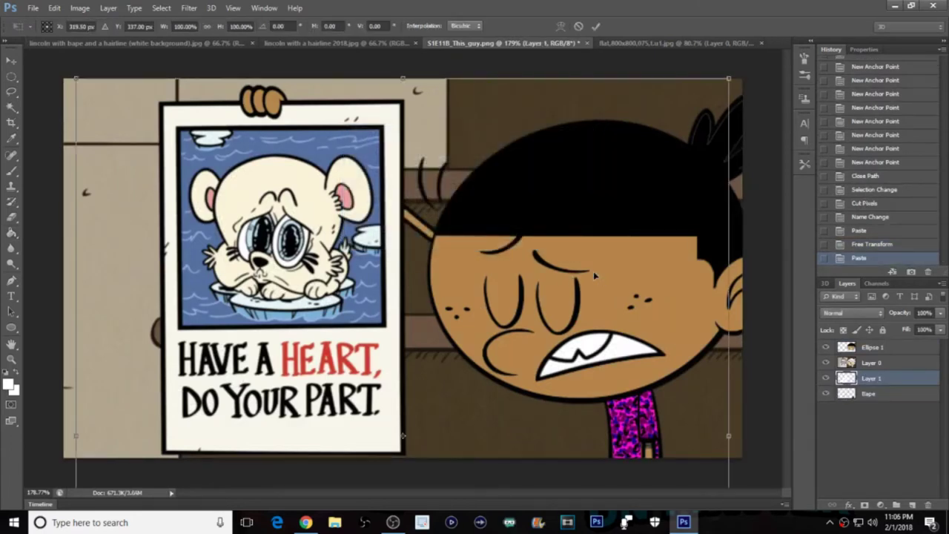
{"action": "left_click", "coordinate": [596, 26]}
{"action": "left_click_drag", "start_coordinate": [904, 384], "coordinate": [906, 354]}
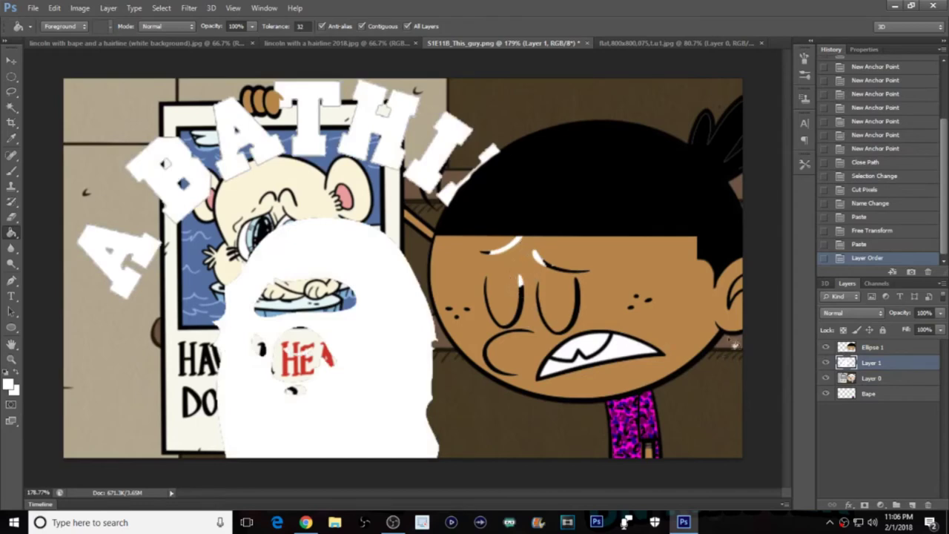
{"action": "left_click_drag", "start_coordinate": [894, 375], "coordinate": [894, 401]}
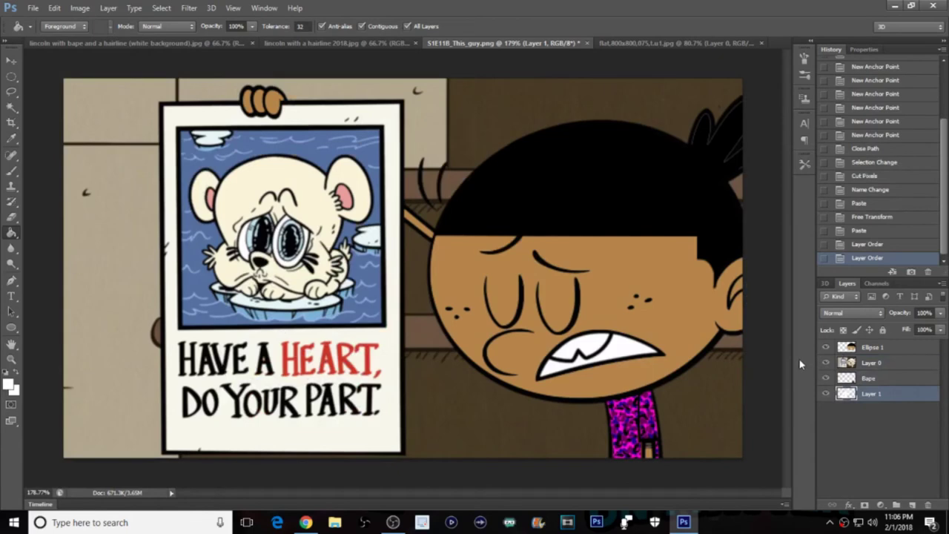
Step: Scale the logo layer down with Free Transform, shift it toward the character's body, and apply the transform
{"action": "key", "text": "ctrl+t"}
{"action": "left_click_drag", "start_coordinate": [531, 172], "coordinate": [526, 217]}
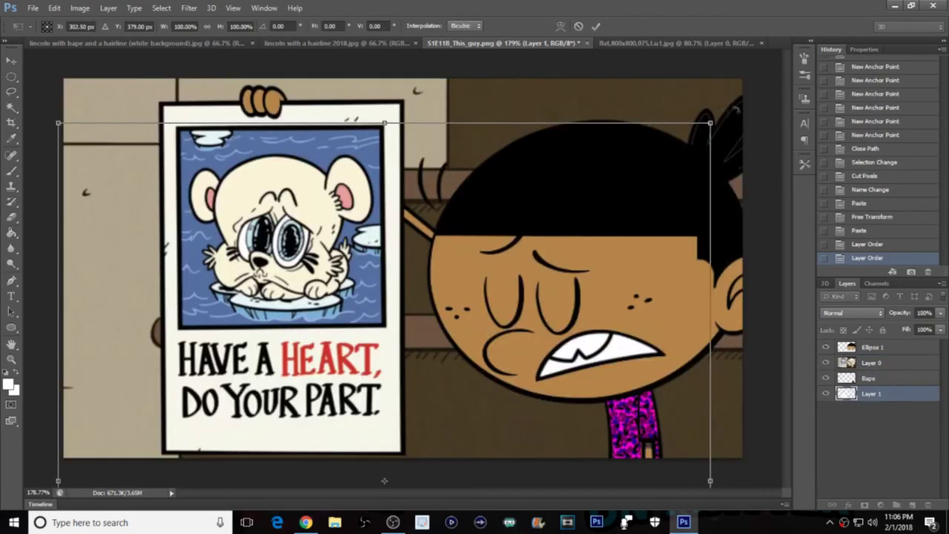
{"action": "left_click_drag", "start_coordinate": [58, 123], "coordinate": [763, 234]}
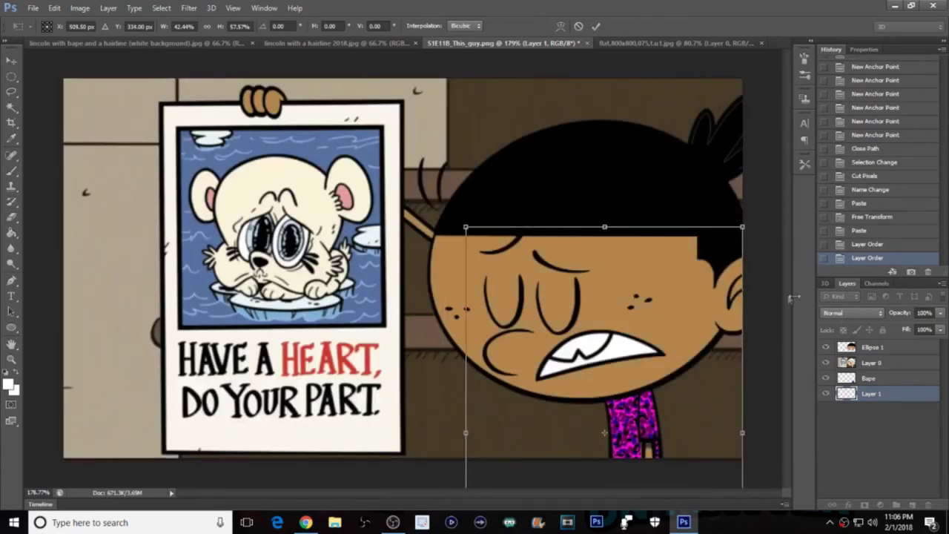
{"action": "left_click", "coordinate": [596, 26]}
Step: Place the logo layer above Bape and free-transform it onto the shirt front at about 11.91% width, 10.25% height and 1.04° rotation
{"action": "left_click_drag", "start_coordinate": [897, 396], "coordinate": [893, 371]}
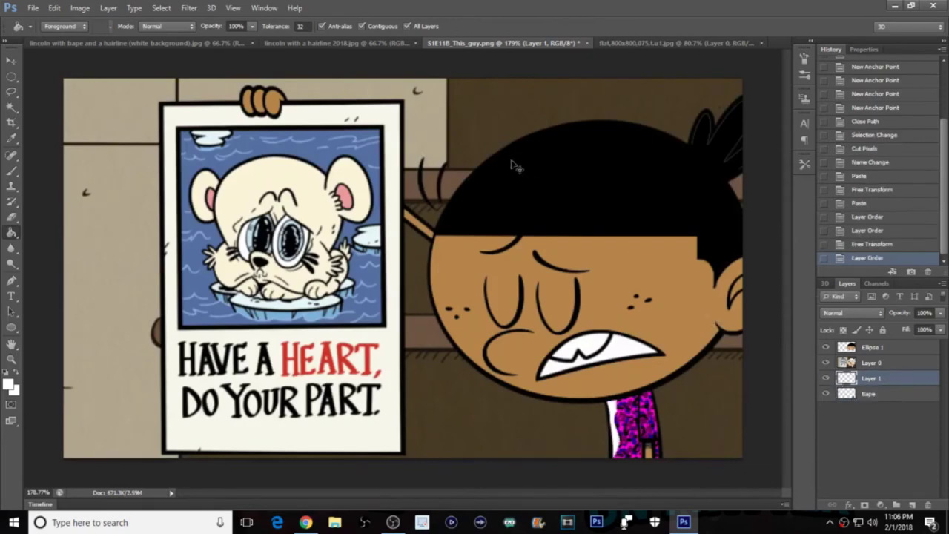
{"action": "key", "text": "ctrl+t"}
{"action": "left_click_drag", "start_coordinate": [604, 433], "coordinate": [639, 416]}
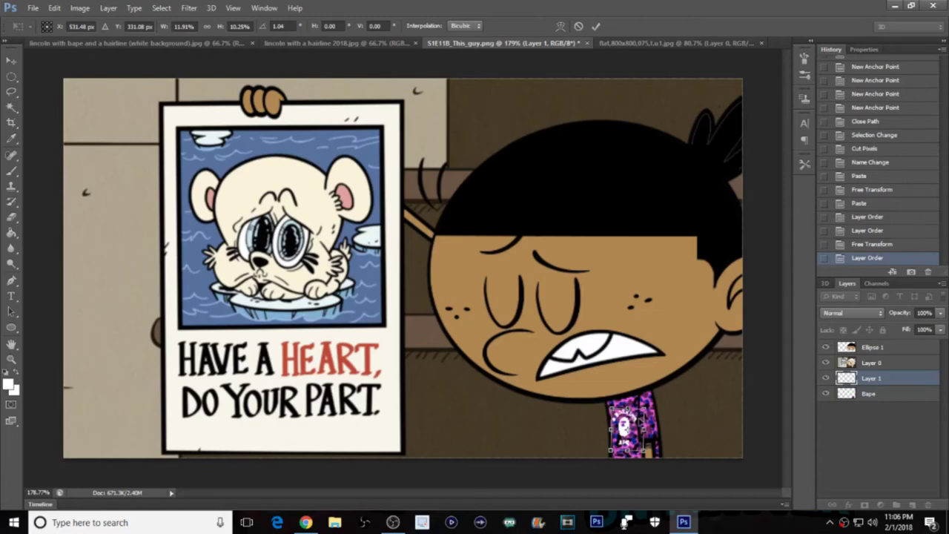
{"action": "left_click_drag", "start_coordinate": [638, 417], "coordinate": [639, 420]}
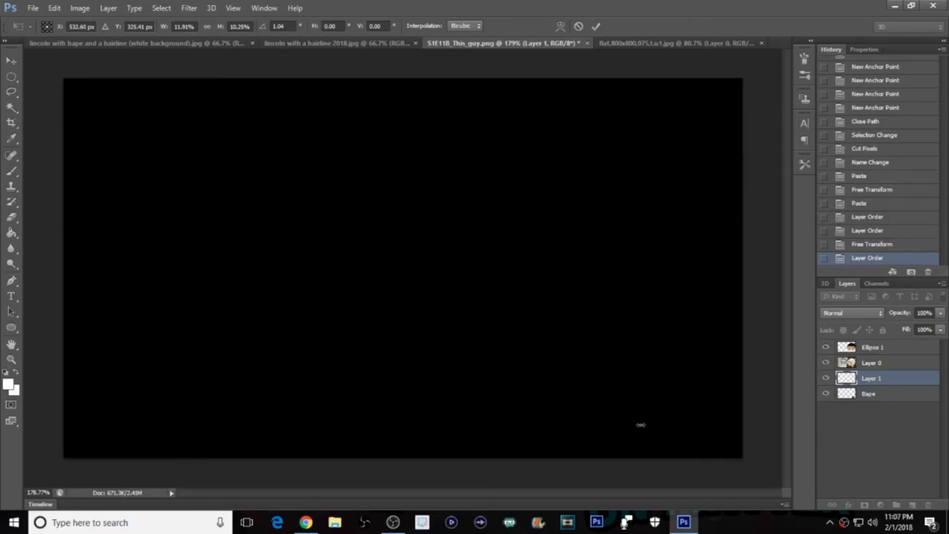
Step: Refine the logo's fit on the shirt front to about 13.68% width, 12.18% height and -2.07° rotation, and apply the transform
{"action": "scroll", "coordinate": [667, 422], "scroll_direction": "up", "scroll_amount": 3}
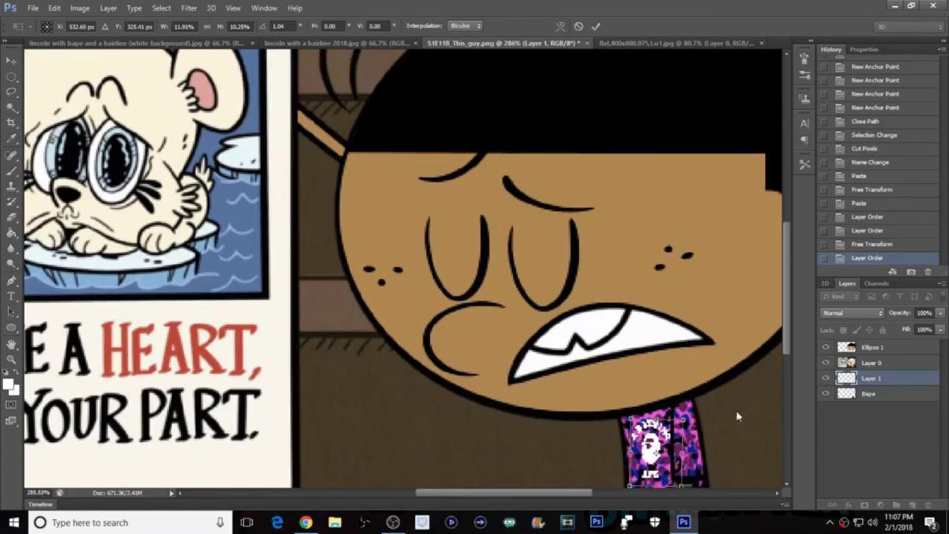
{"action": "scroll", "coordinate": [787, 341], "scroll_direction": "down", "scroll_amount": 2}
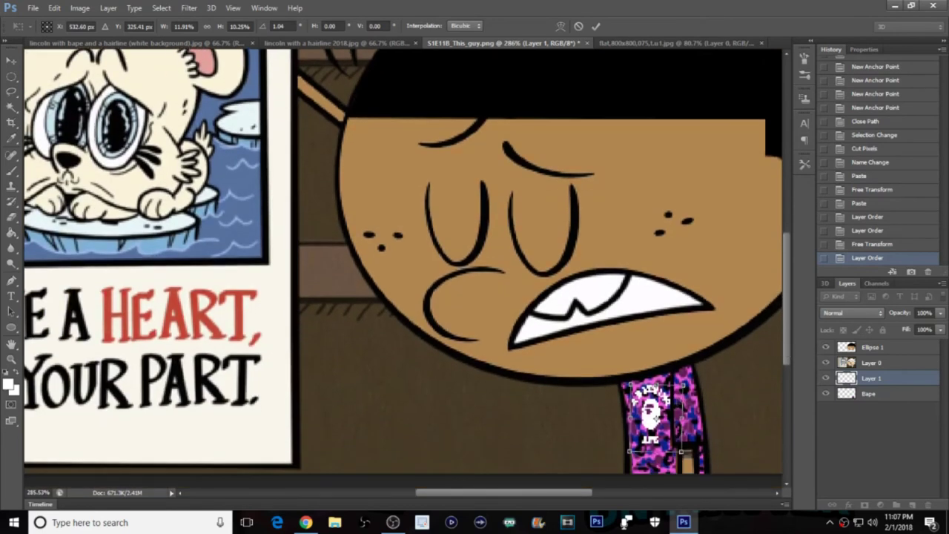
{"action": "left_click_drag", "start_coordinate": [639, 419], "coordinate": [636, 419]}
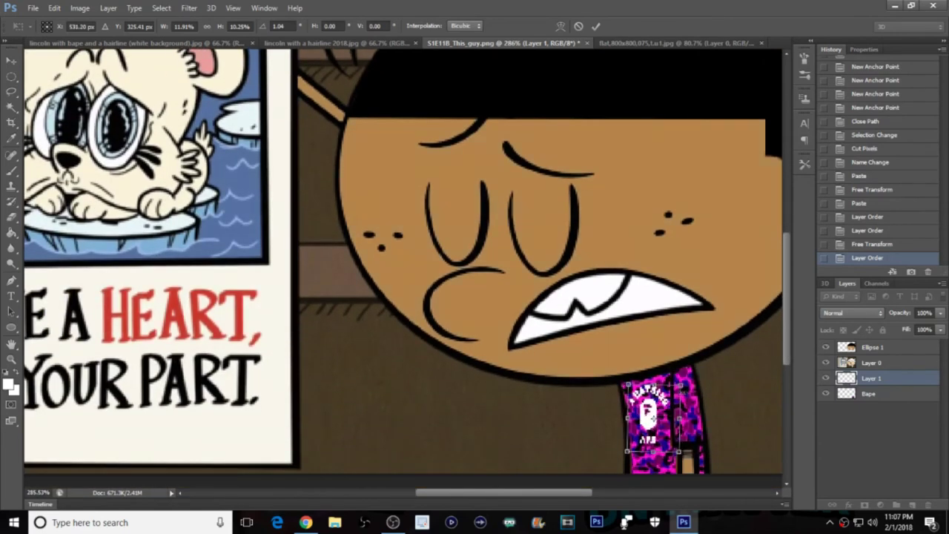
{"action": "left_click_drag", "start_coordinate": [694, 377], "coordinate": [693, 370]}
{"action": "left_click_drag", "start_coordinate": [684, 454], "coordinate": [688, 464]}
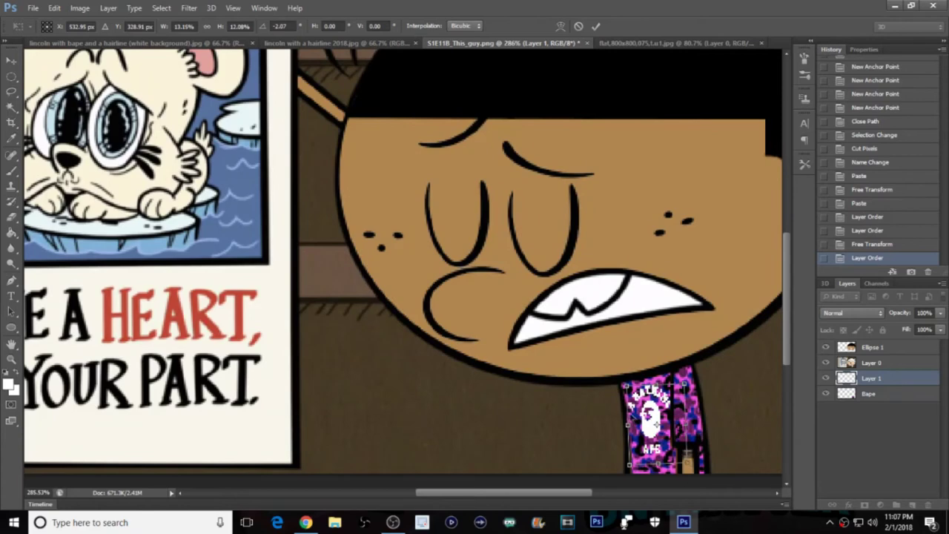
{"action": "left_click_drag", "start_coordinate": [625, 385], "coordinate": [626, 386]}
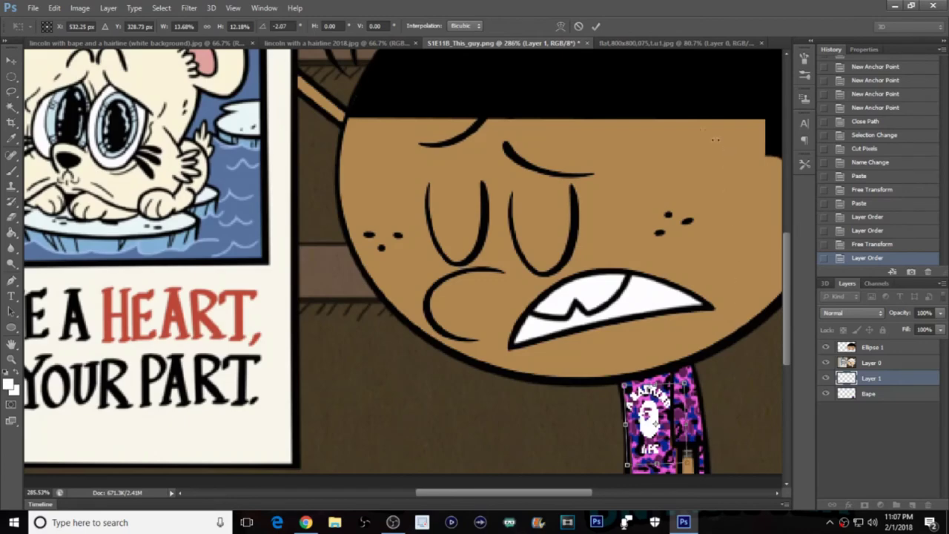
{"action": "left_click", "coordinate": [597, 27]}
{"action": "key", "text": "g"}
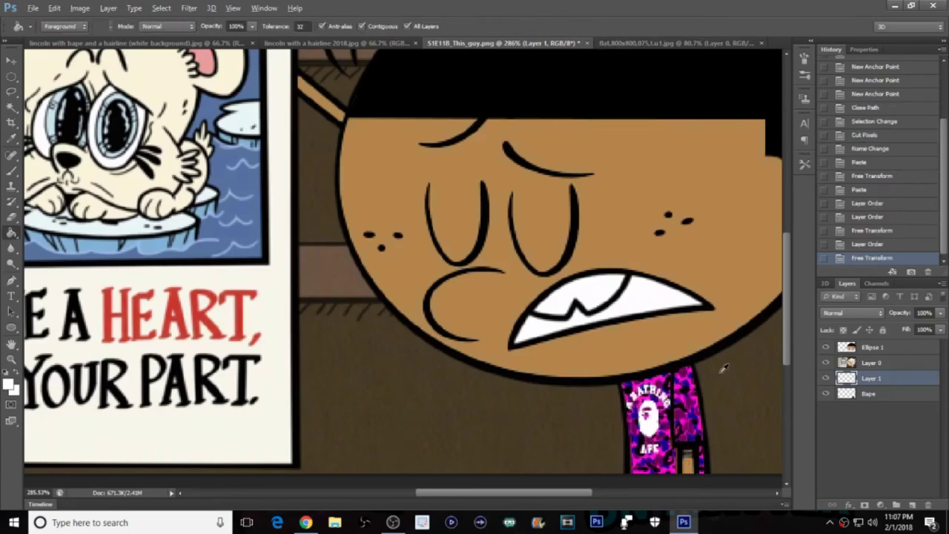
{"action": "scroll", "coordinate": [728, 389], "scroll_direction": "down", "scroll_amount": 3}
{"action": "scroll", "coordinate": [729, 393], "scroll_direction": "down", "scroll_amount": 1}
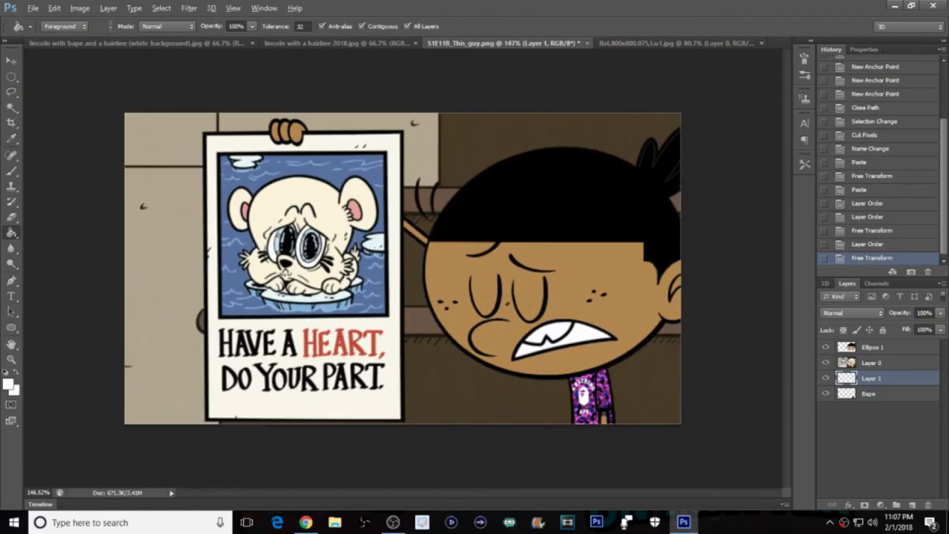
Step: Add a new layer above Ellipse 1 and sample the poster's off-white (f8f7eb) as the foreground color for the Rectangle tool
{"action": "key", "text": "alt"}
{"action": "left_click_drag", "start_coordinate": [910, 350], "coordinate": [907, 387]}
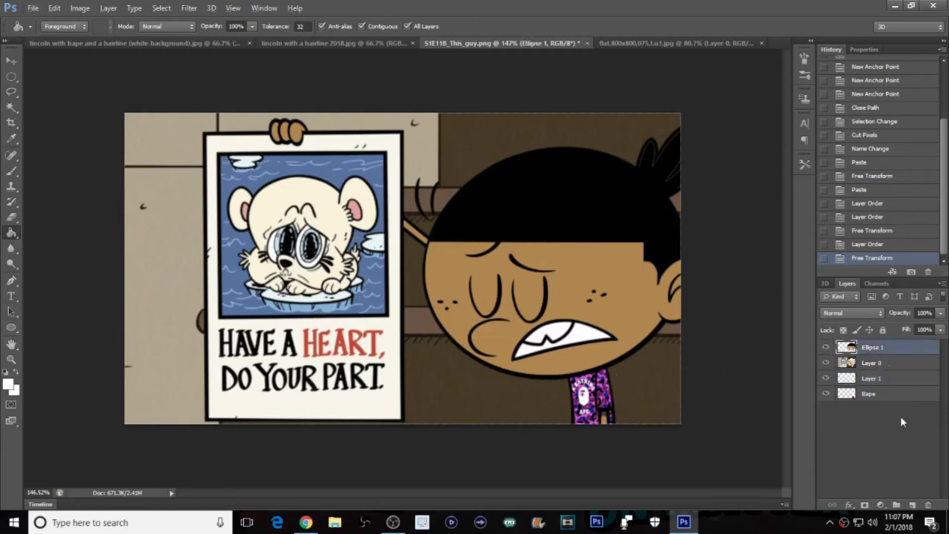
{"action": "left_click", "coordinate": [912, 504]}
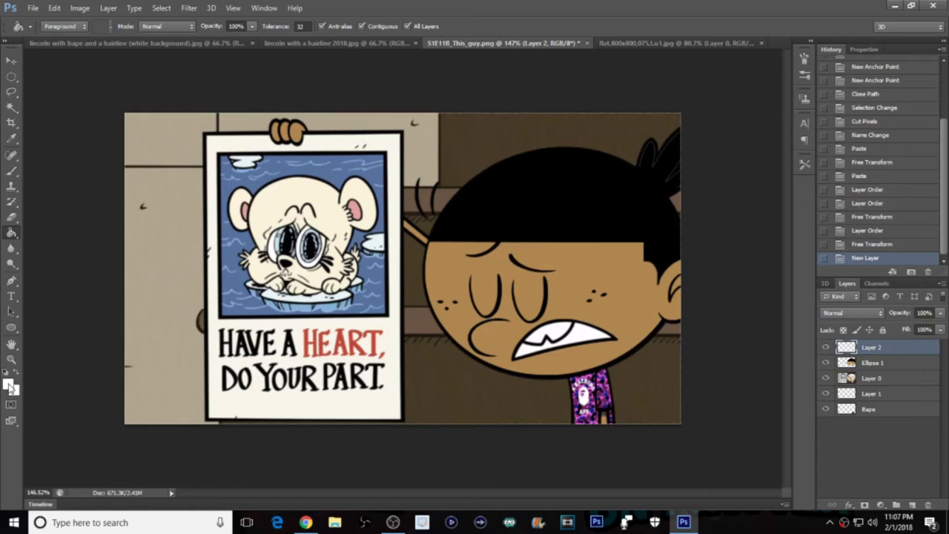
{"action": "left_click", "coordinate": [12, 326]}
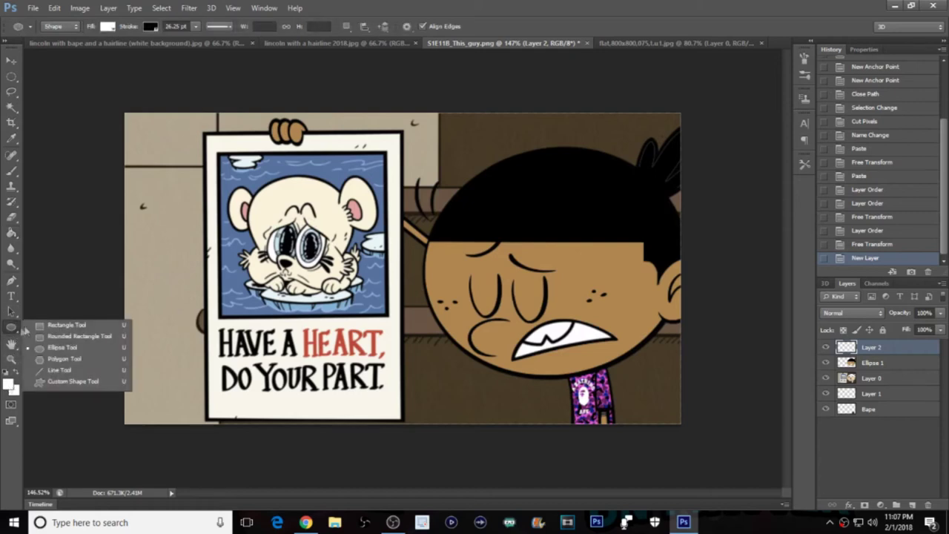
{"action": "left_click", "coordinate": [78, 329]}
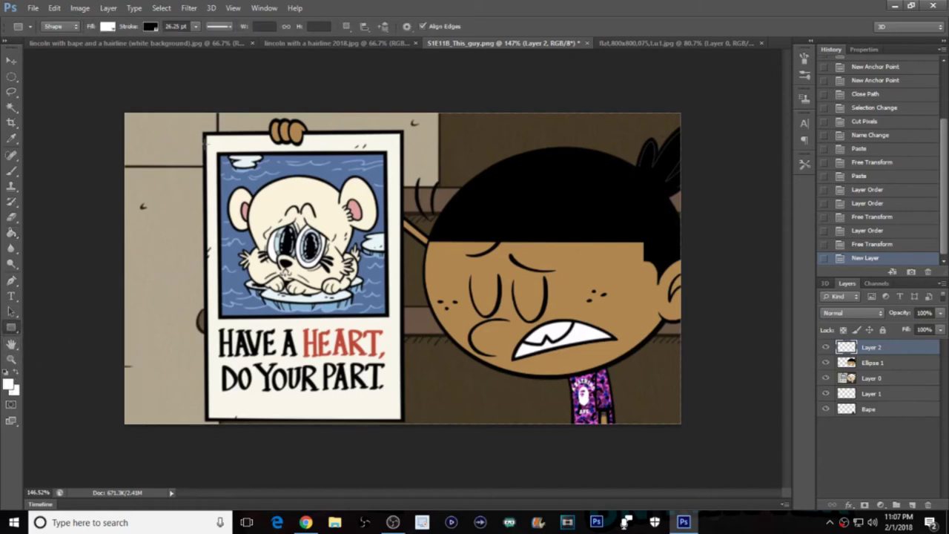
{"action": "left_click", "coordinate": [10, 384]}
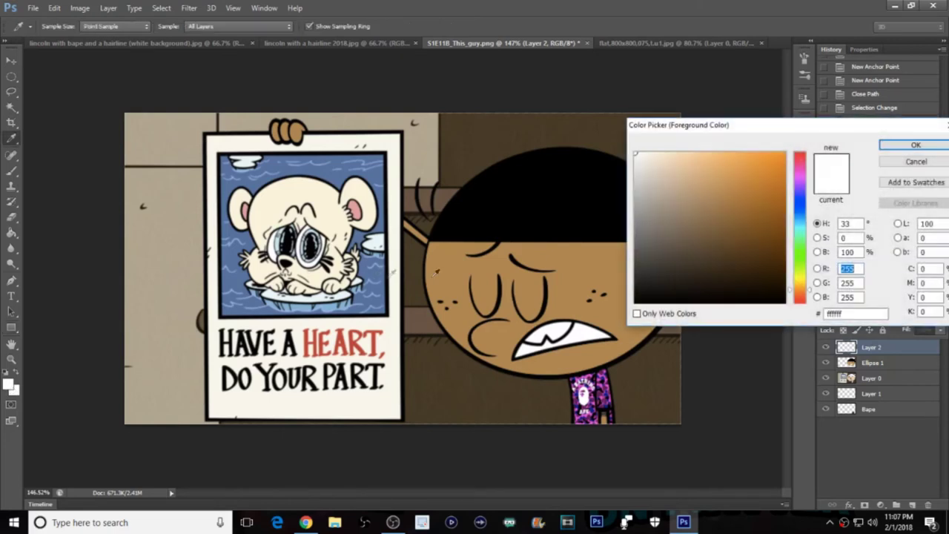
{"action": "left_click", "coordinate": [242, 395]}
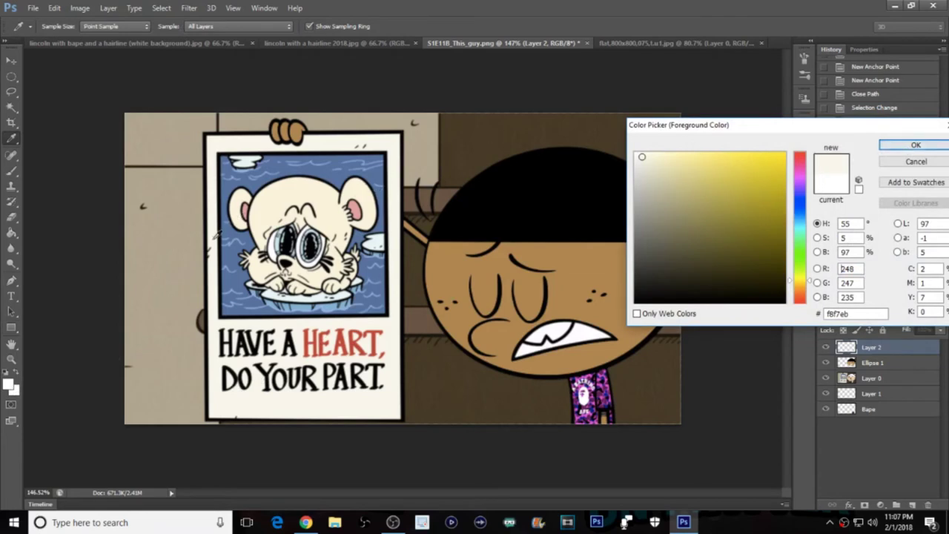
{"action": "left_click", "coordinate": [917, 145]}
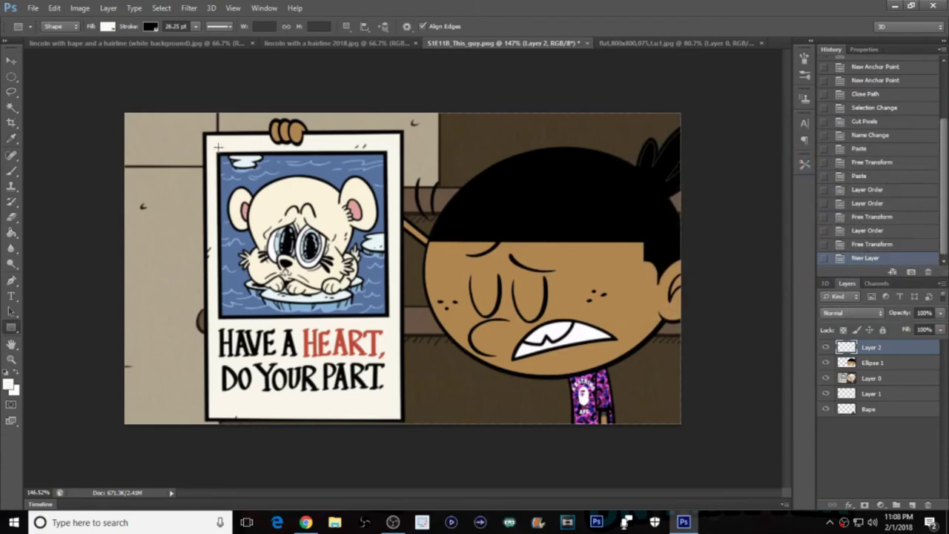
Step: Cover the poster's artwork and text with a rectangle about 199 × 309 px, and change its stroke to the poster's off-white
{"action": "left_click_drag", "start_coordinate": [217, 145], "coordinate": [389, 410]}
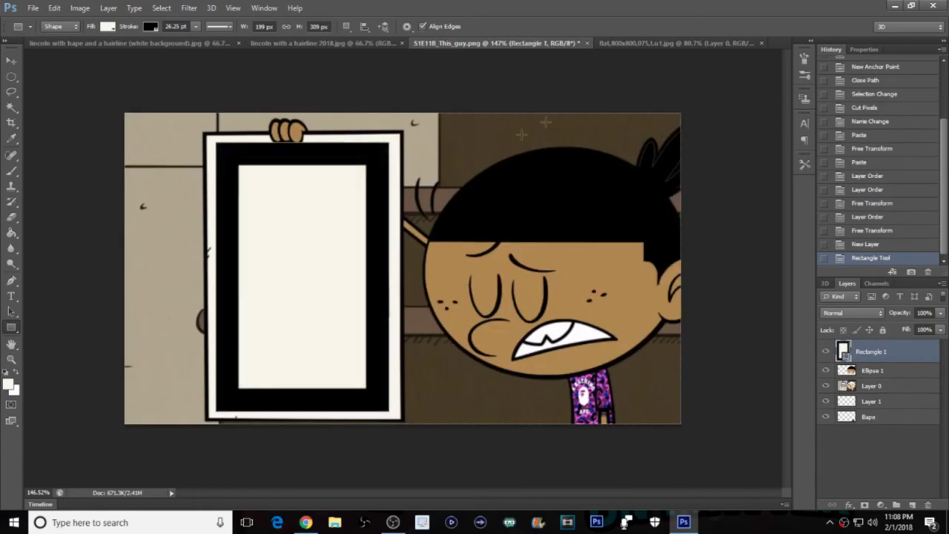
{"action": "left_click", "coordinate": [152, 30]}
{"action": "left_click", "coordinate": [94, 82]}
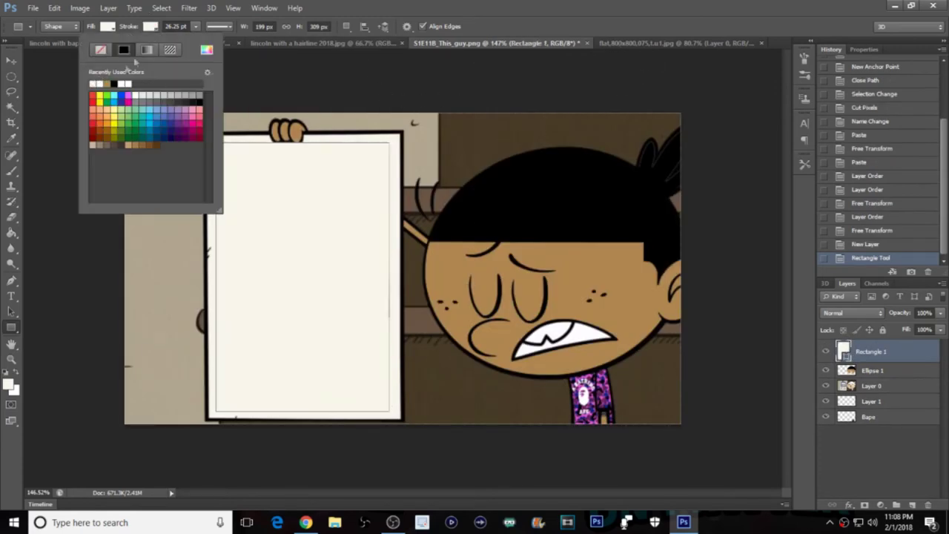
{"action": "left_click", "coordinate": [157, 35]}
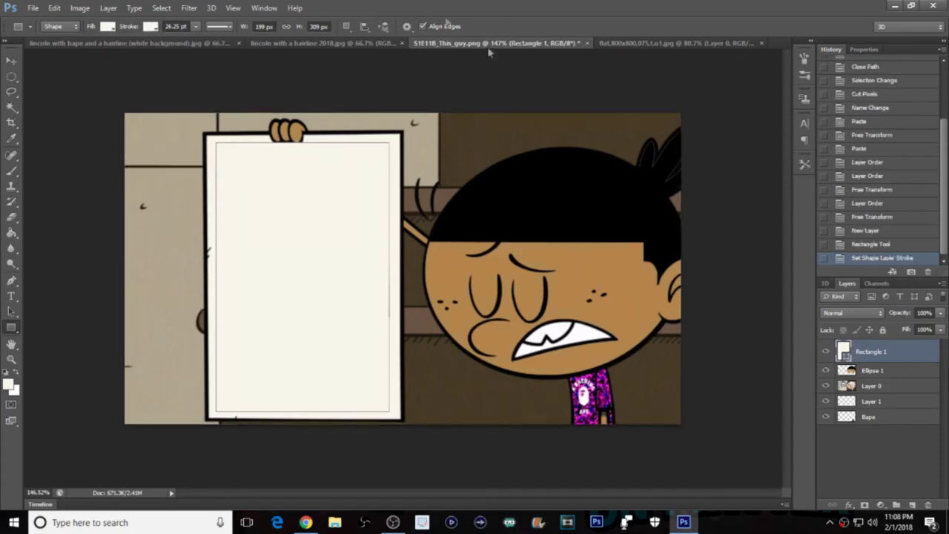
Step: Add a new layer above Rectangle 1 and activate the Type tool for the poster text
{"action": "left_click", "coordinate": [901, 370]}
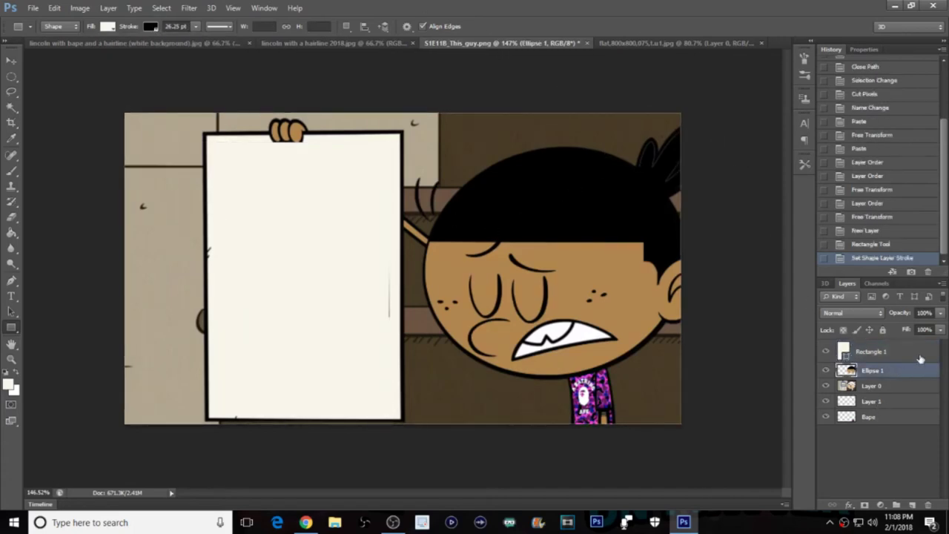
{"action": "left_click", "coordinate": [919, 354]}
{"action": "left_click", "coordinate": [912, 505]}
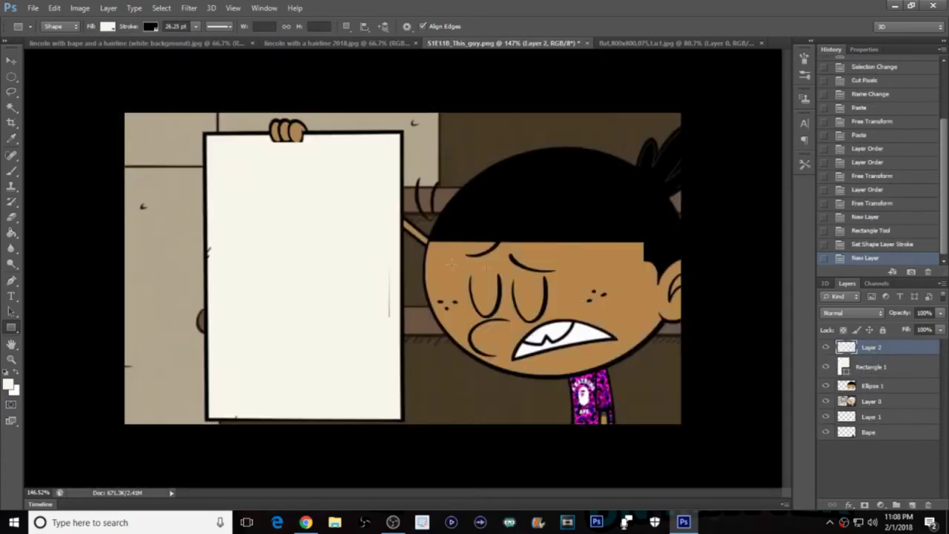
{"action": "left_click", "coordinate": [11, 295]}
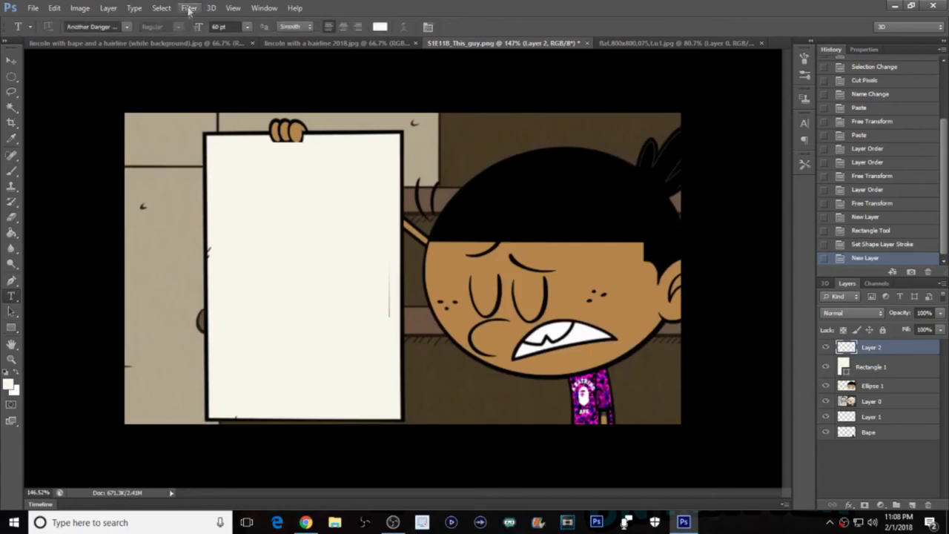
{"action": "left_click", "coordinate": [75, 10]}
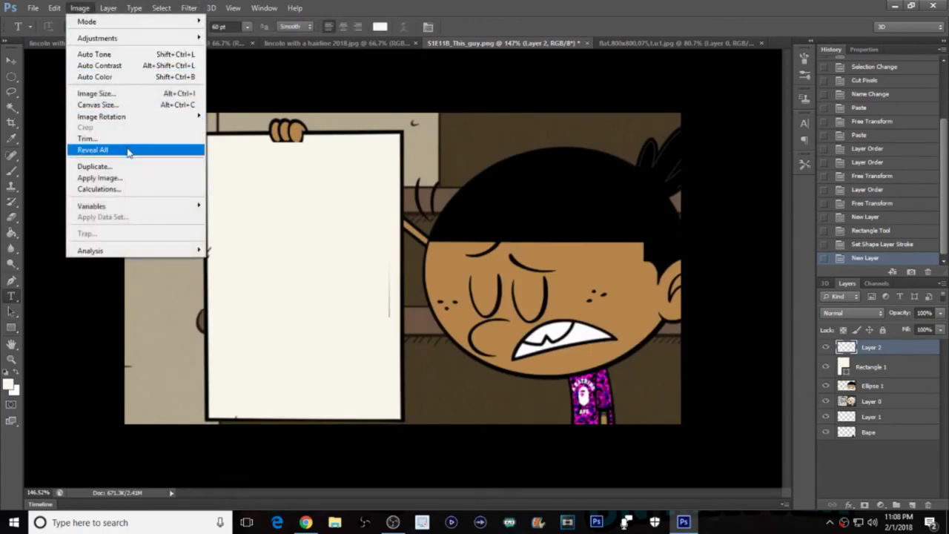
{"action": "mouse_move", "coordinate": [53, 10]}
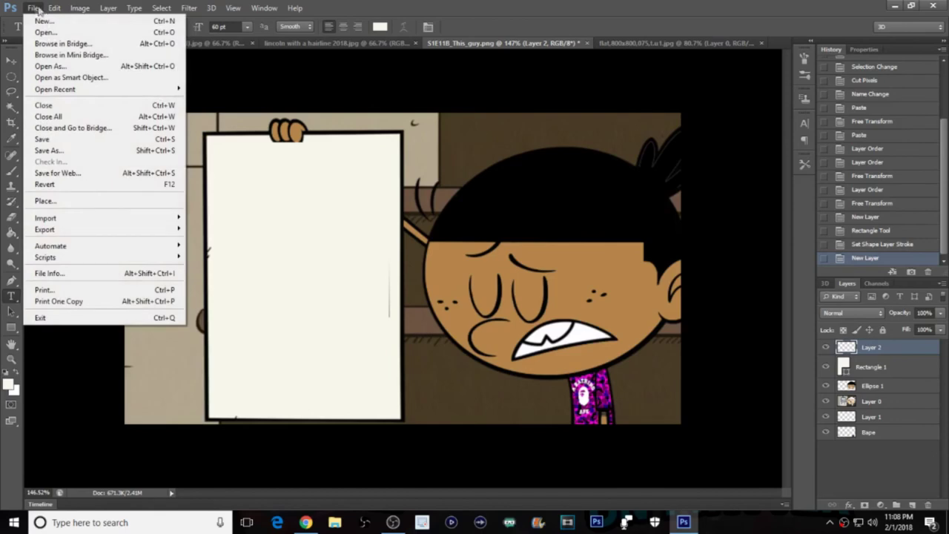
{"action": "left_click", "coordinate": [34, 10]}
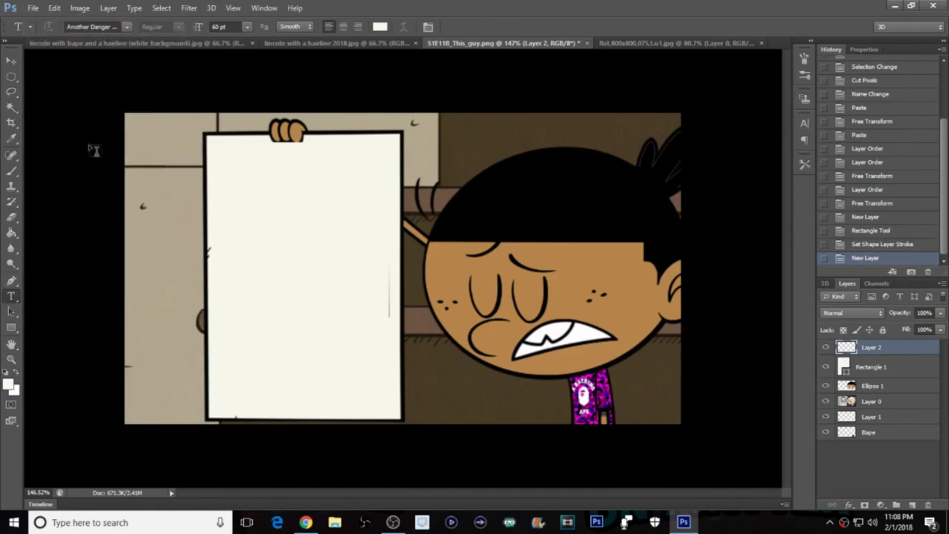
{"action": "left_click", "coordinate": [126, 26]}
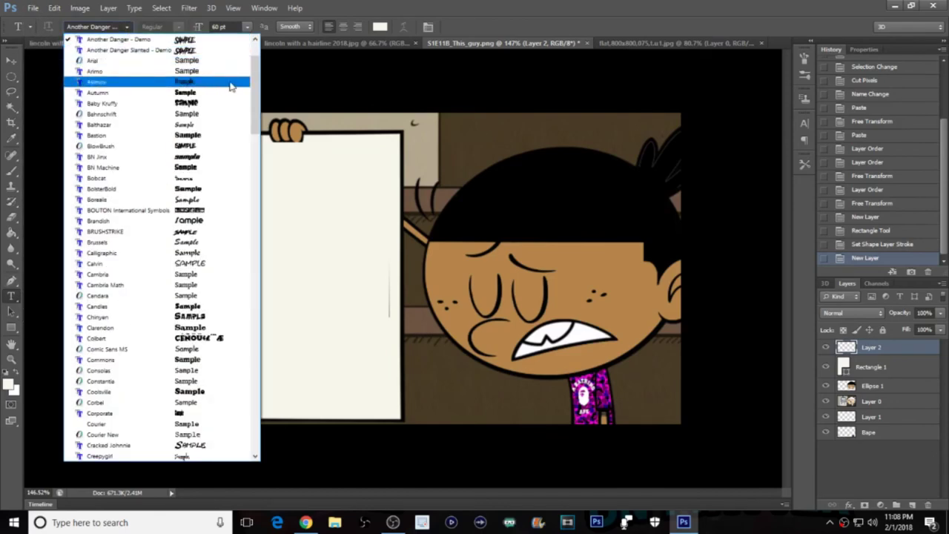
{"action": "scroll", "coordinate": [200, 81], "scroll_direction": "up", "scroll_amount": 1}
{"action": "scroll", "coordinate": [200, 80], "scroll_direction": "up", "scroll_amount": 1}
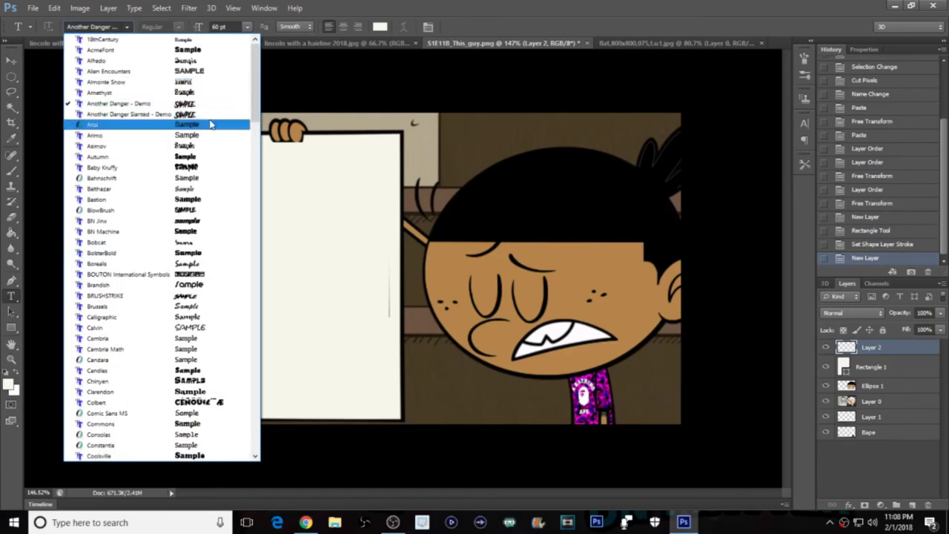
{"action": "left_click", "coordinate": [128, 28]}
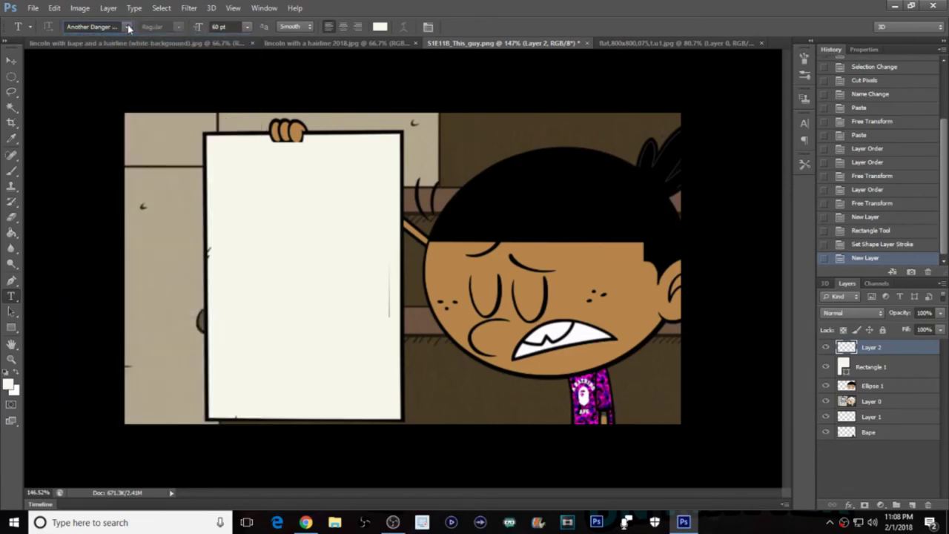
Step: Start a text line near the blank poster's upper-left corner and set the font size to 30 pt
{"action": "left_click", "coordinate": [230, 182]}
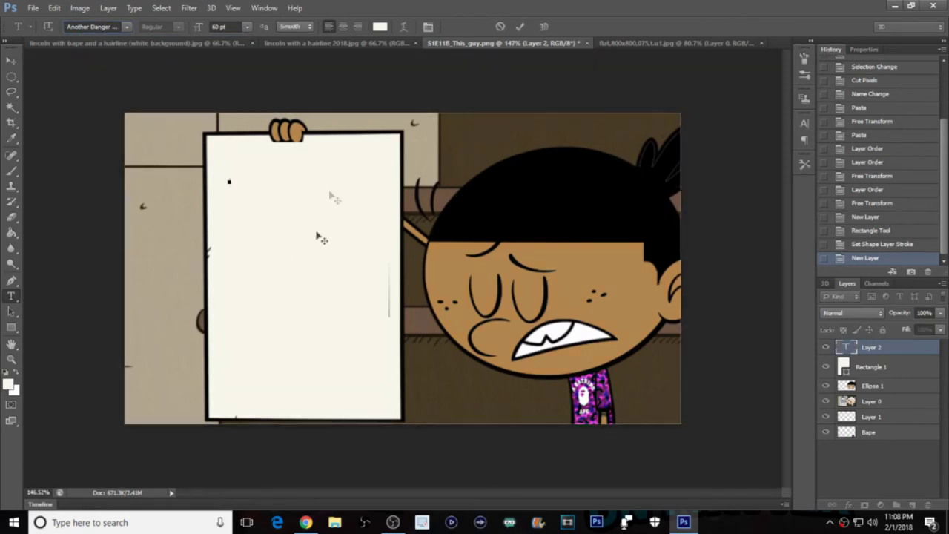
{"action": "left_click", "coordinate": [247, 26]}
{"action": "left_click", "coordinate": [234, 134]}
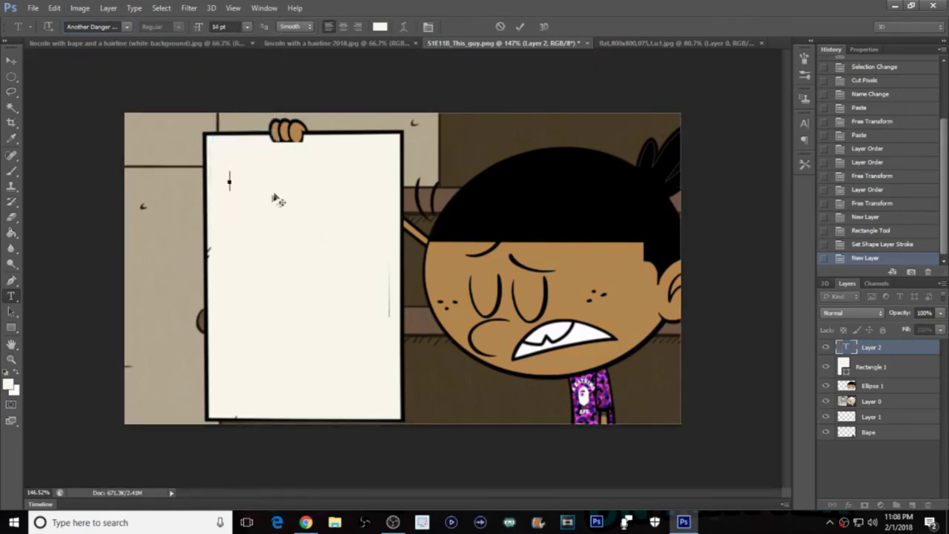
{"action": "left_click", "coordinate": [248, 27]}
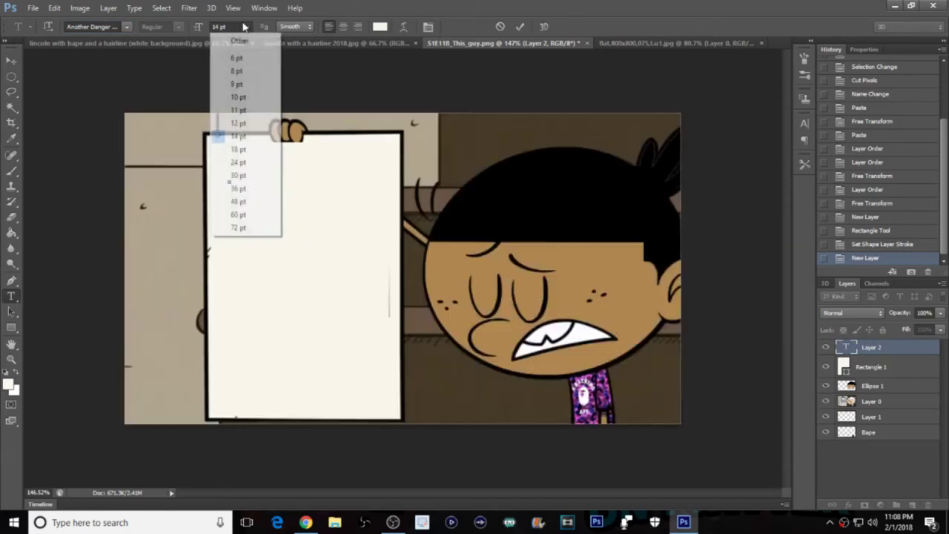
{"action": "left_click", "coordinate": [252, 177]}
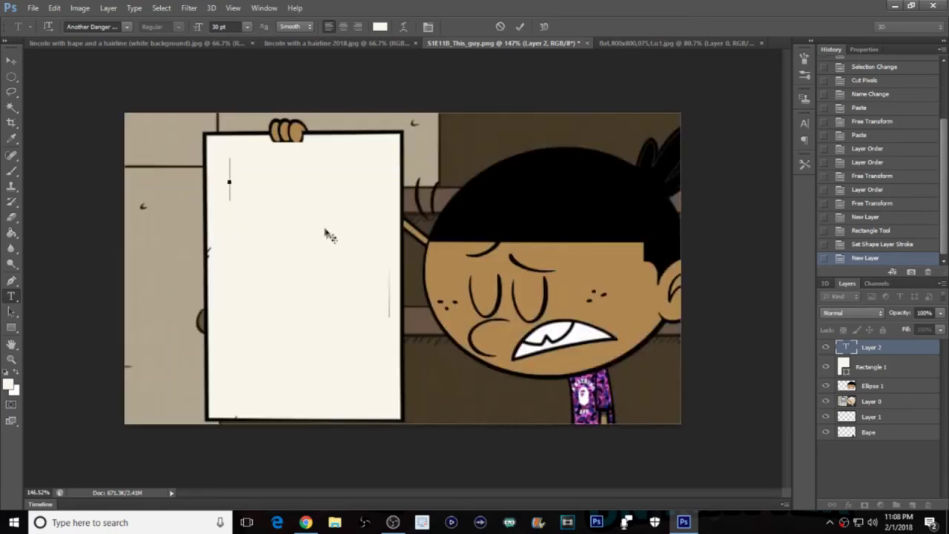
Step: Enter the word "made" on the blank poster and set its text color to black (000000)
{"action": "type", "text": "this"}
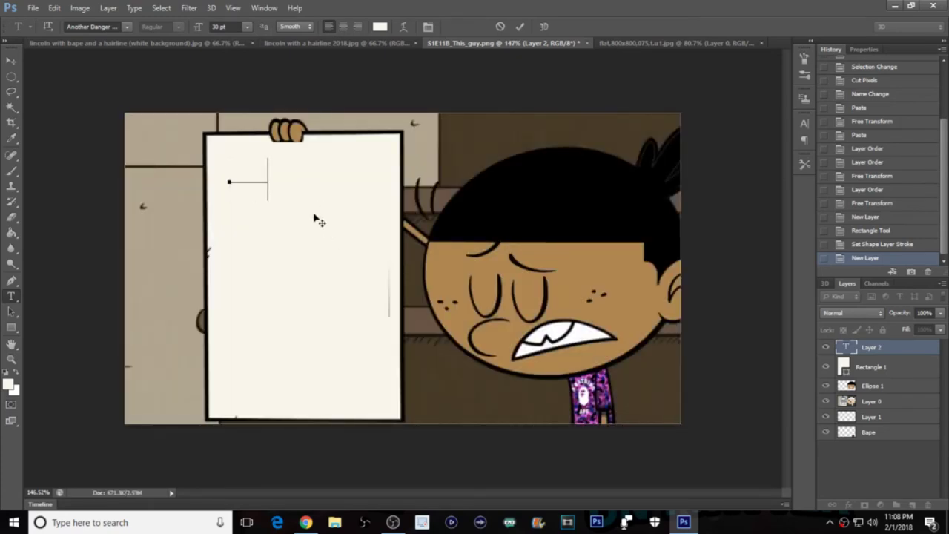
{"action": "left_click", "coordinate": [380, 27]}
{"action": "left_click", "coordinate": [636, 302]}
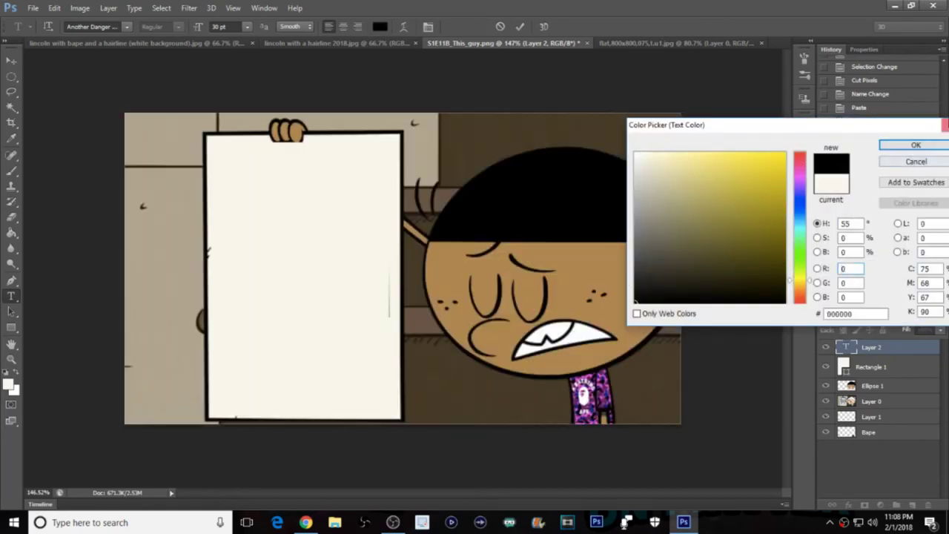
{"action": "left_click", "coordinate": [914, 146]}
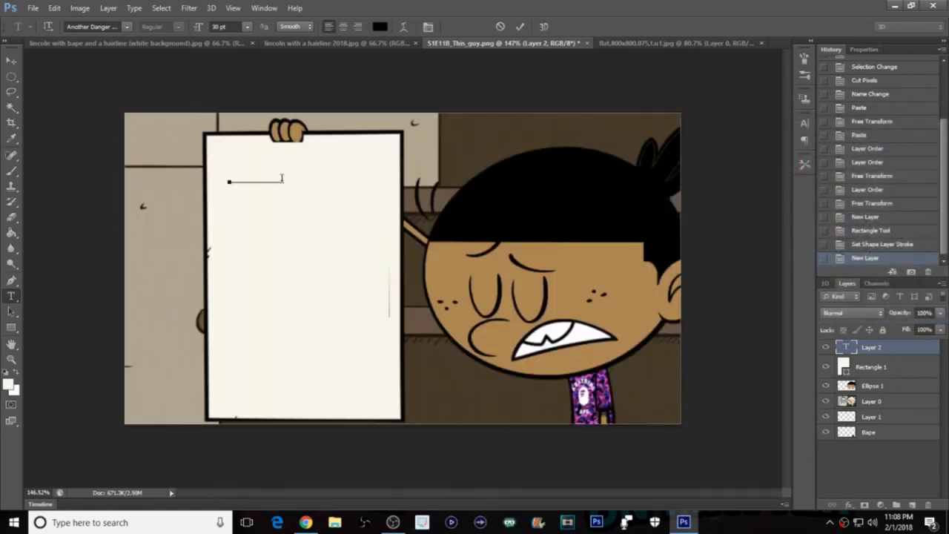
{"action": "left_click_drag", "start_coordinate": [282, 178], "coordinate": [211, 171]}
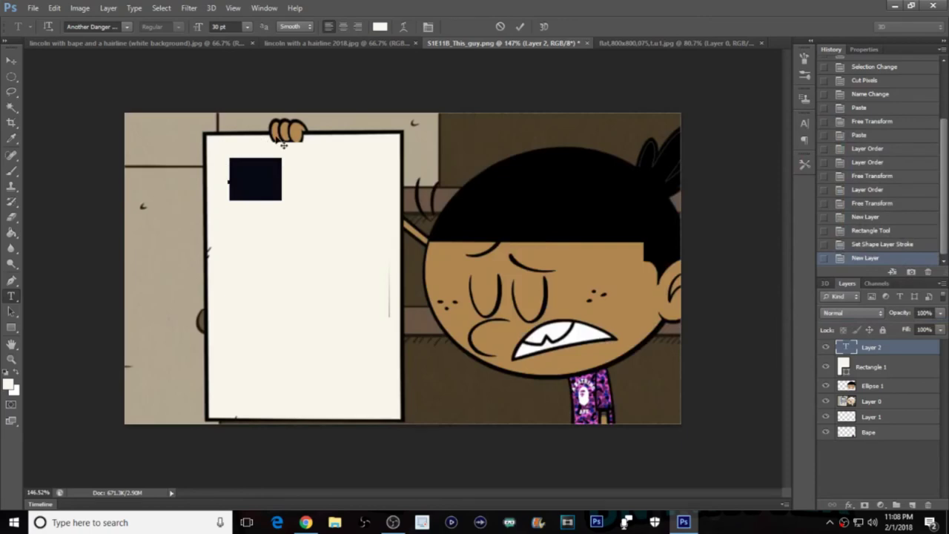
{"action": "left_click", "coordinate": [379, 27]}
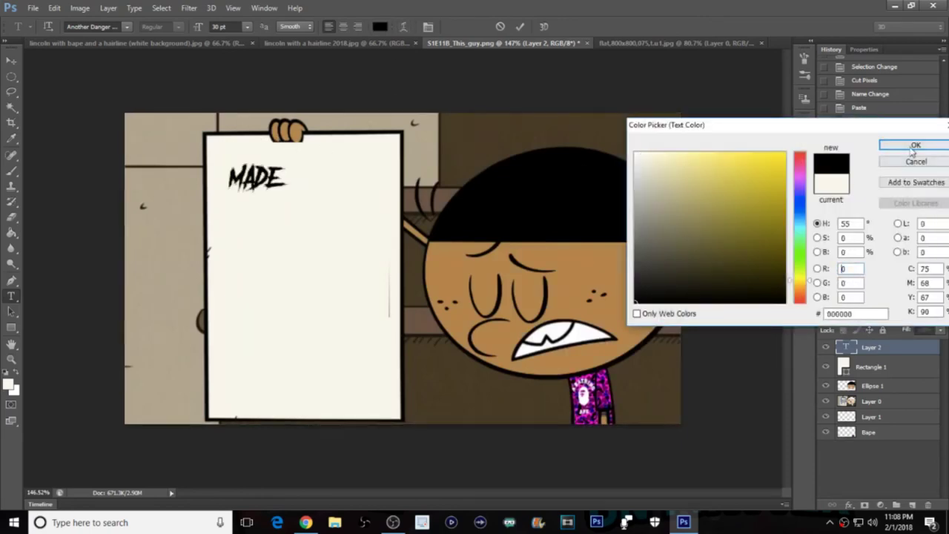
{"action": "left_click", "coordinate": [916, 145]}
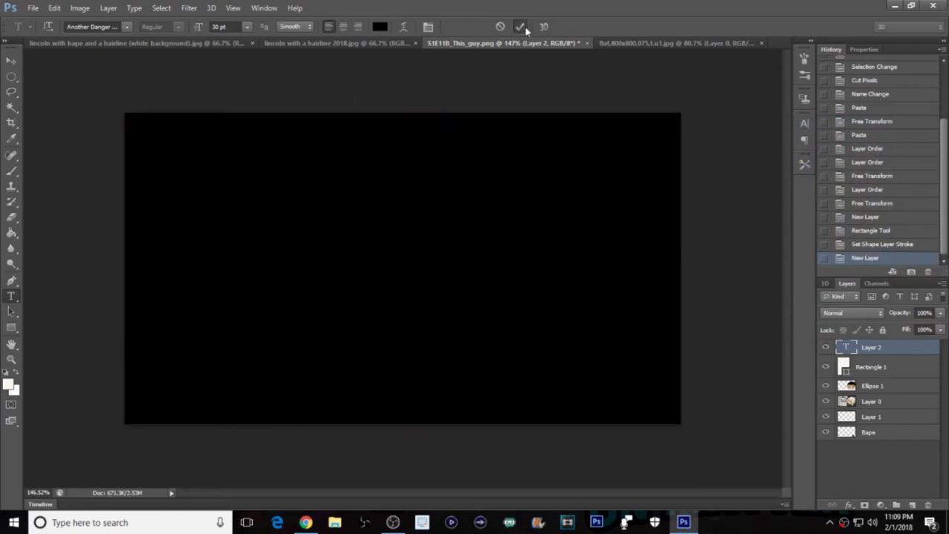
{"action": "left_click", "coordinate": [521, 26]}
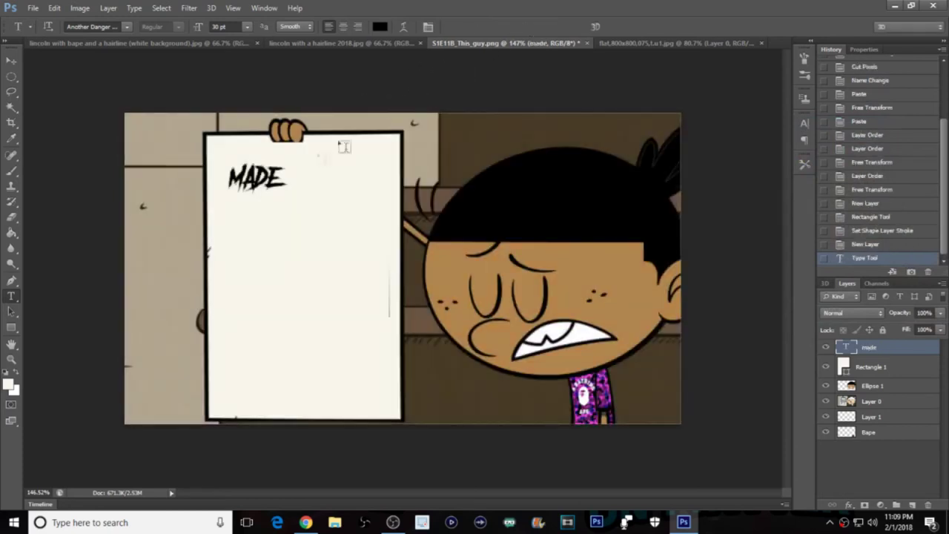
Step: Replace the poster text with "made by" and "gwoppo" on two lines, indenting the first line by a space
{"action": "left_click", "coordinate": [245, 178]}
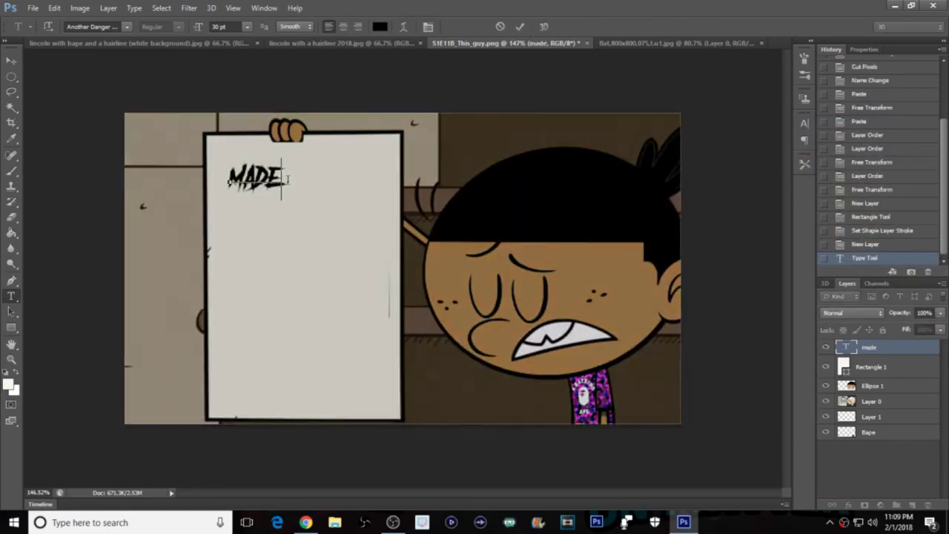
{"action": "key", "text": "ctrl+a"}
{"action": "key", "text": "BackSpace"}
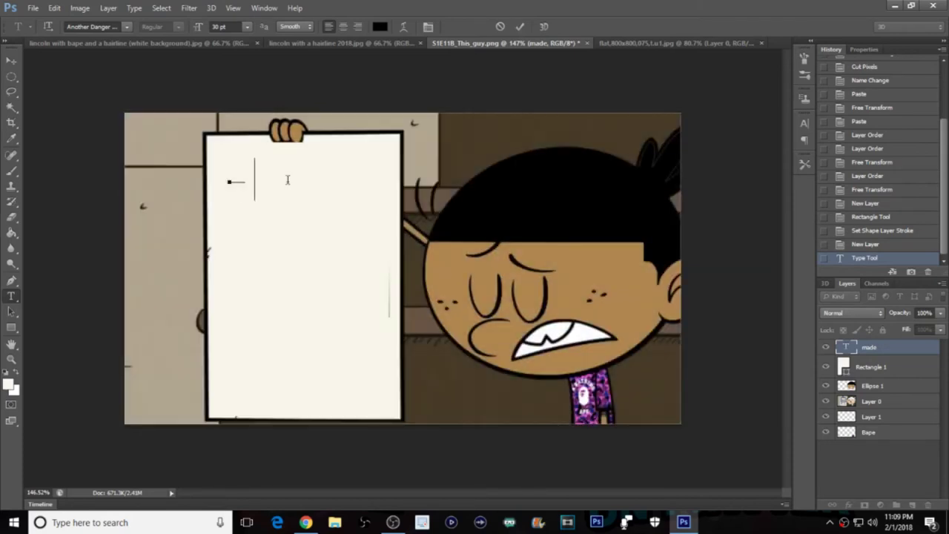
{"action": "type", "text": "made by"}
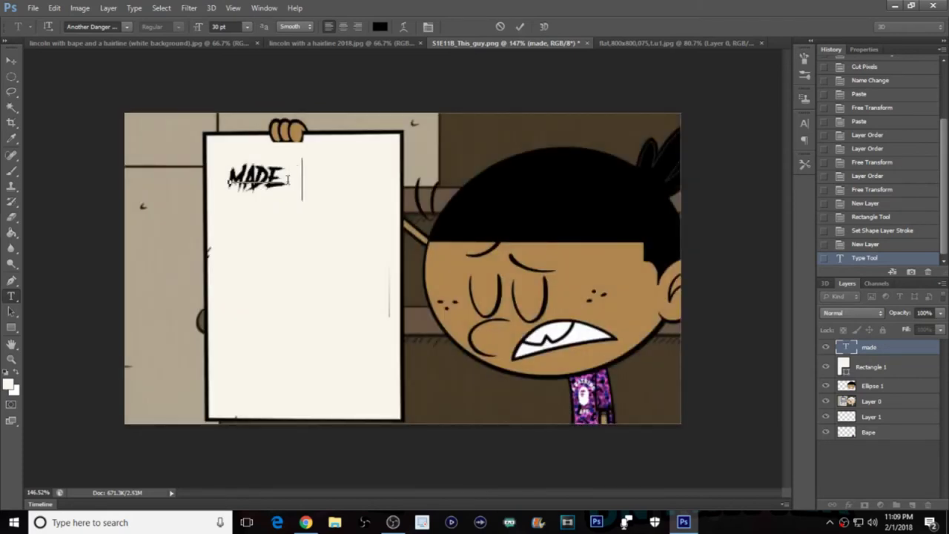
{"action": "key", "text": "Return"}
{"action": "type", "text": "gwoppc"}
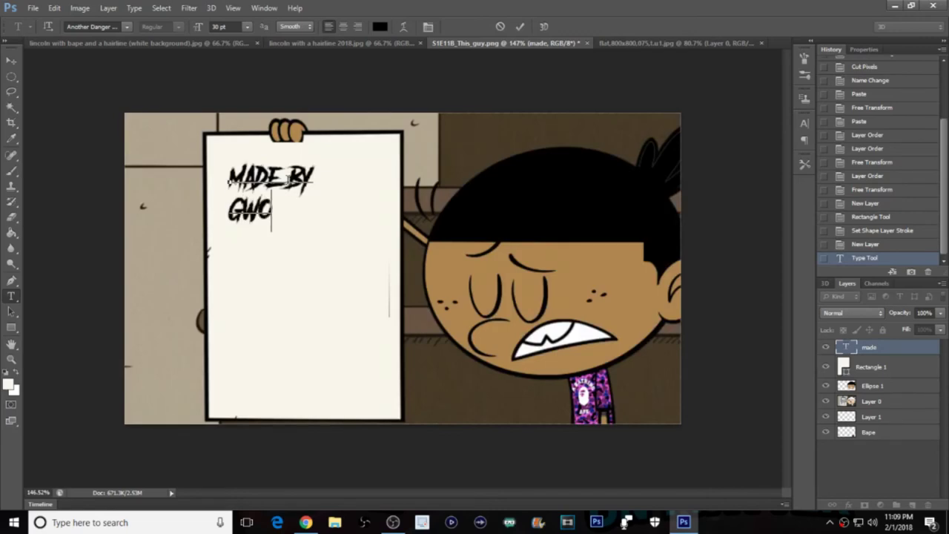
{"action": "left_click", "coordinate": [229, 178]}
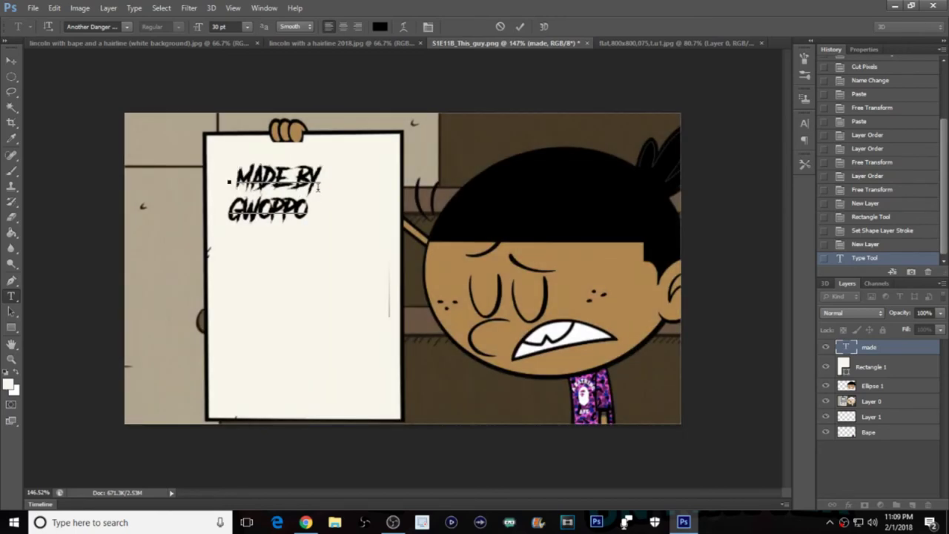
{"action": "left_click", "coordinate": [519, 26]}
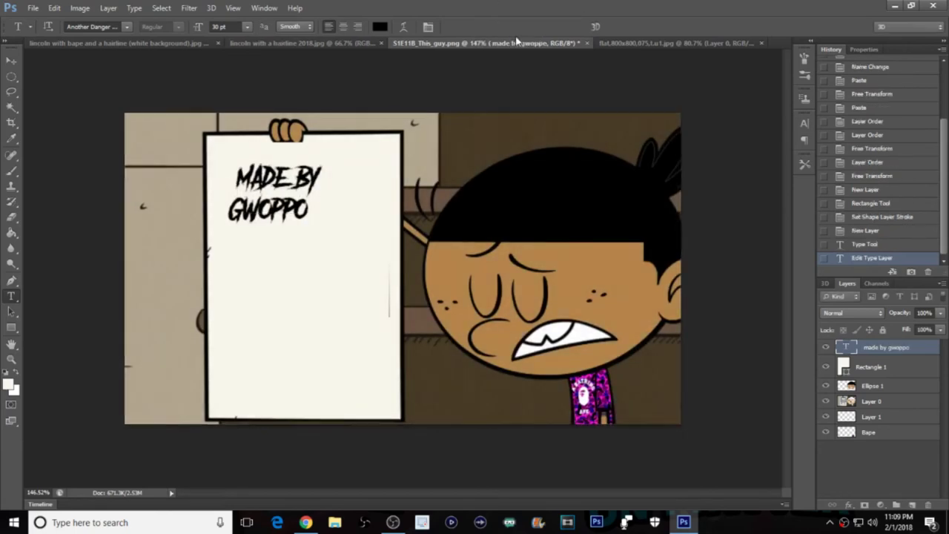
Step: Scale the poster text to about 177% width and 301% height and position it centrally on the poster
{"action": "key", "text": "ctrl+t"}
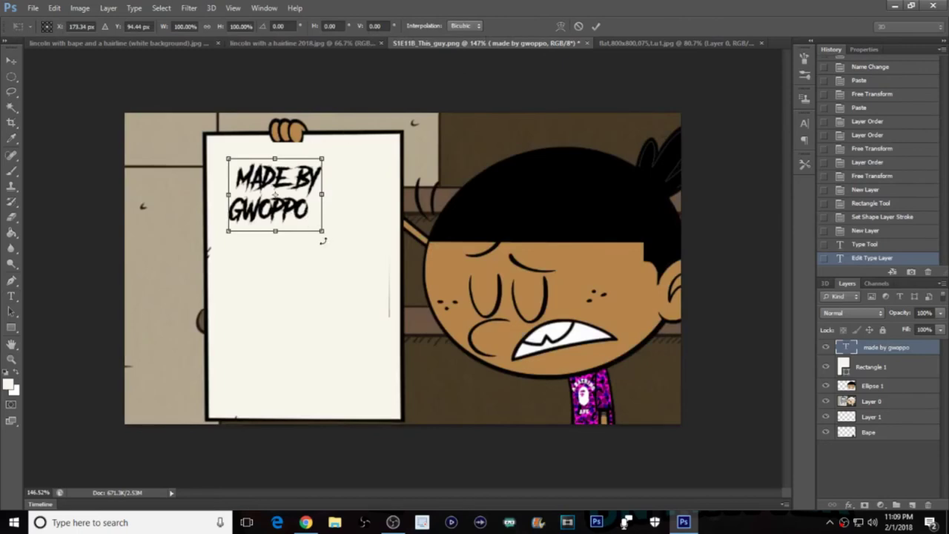
{"action": "left_click_drag", "start_coordinate": [322, 231], "coordinate": [391, 375]}
{"action": "left_click_drag", "start_coordinate": [385, 303], "coordinate": [377, 312]}
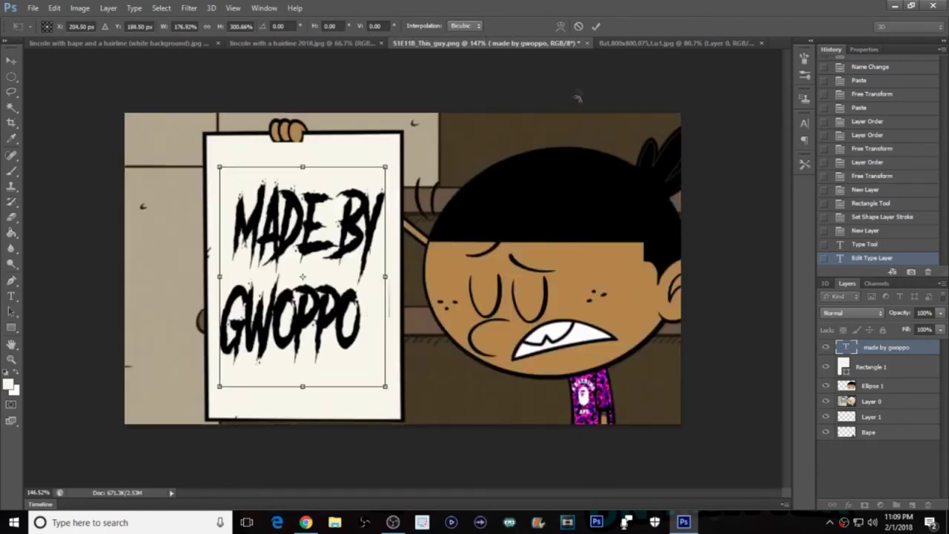
{"action": "left_click", "coordinate": [596, 26]}
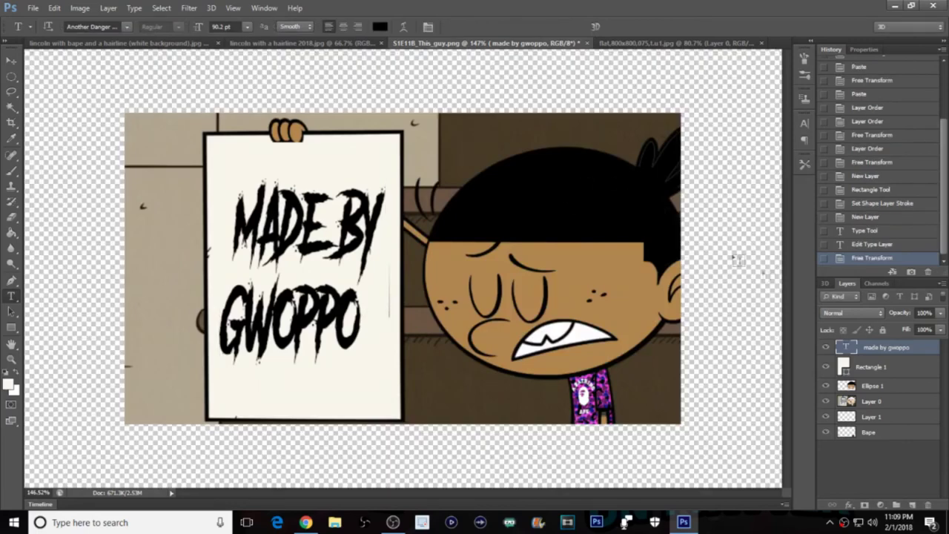
Step: Stretch Rectangle 1 slightly at its right edge to cover the leftover poster line, and reselect the text layer
{"action": "left_click", "coordinate": [903, 367]}
{"action": "key", "text": "ctrl+t"}
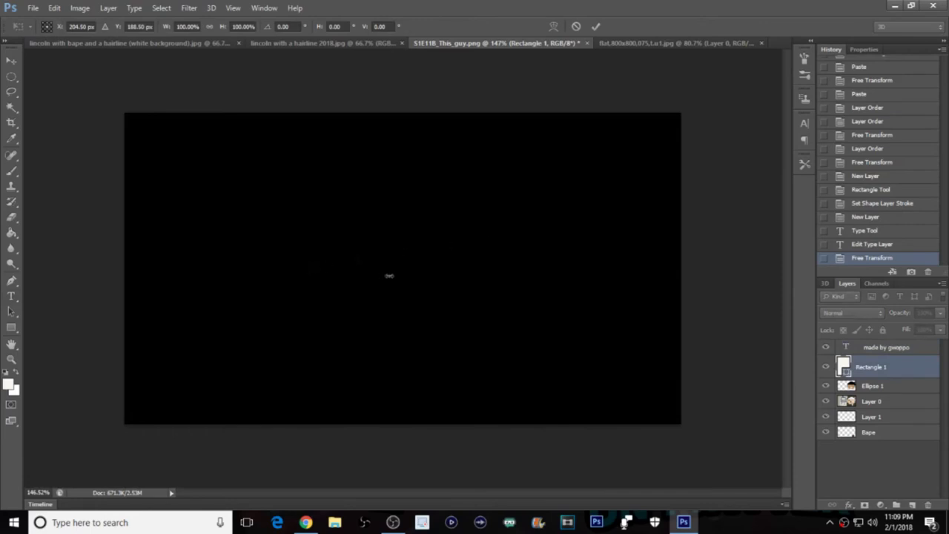
{"action": "left_click_drag", "start_coordinate": [389, 276], "coordinate": [395, 276]}
{"action": "left_click", "coordinate": [596, 26]}
{"action": "left_click", "coordinate": [920, 346]}
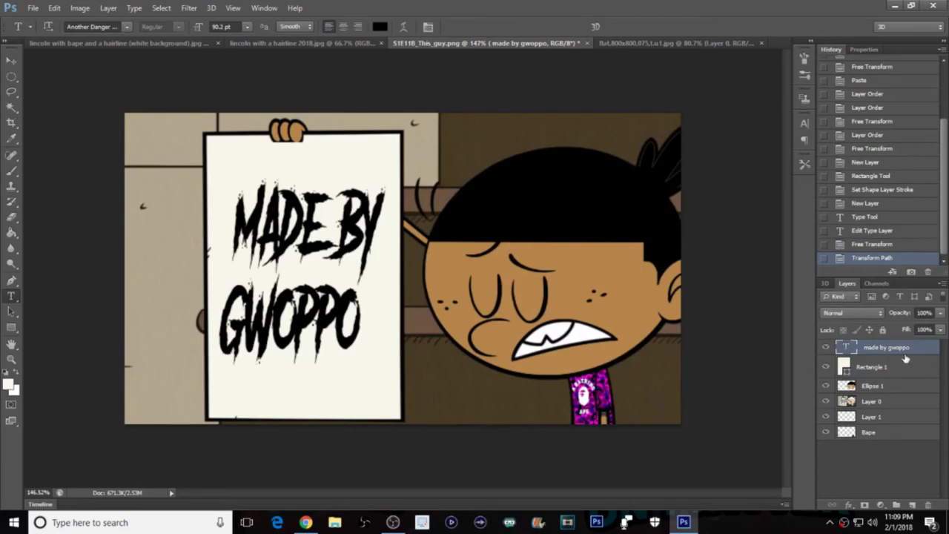
{"action": "left_click", "coordinate": [325, 43]}
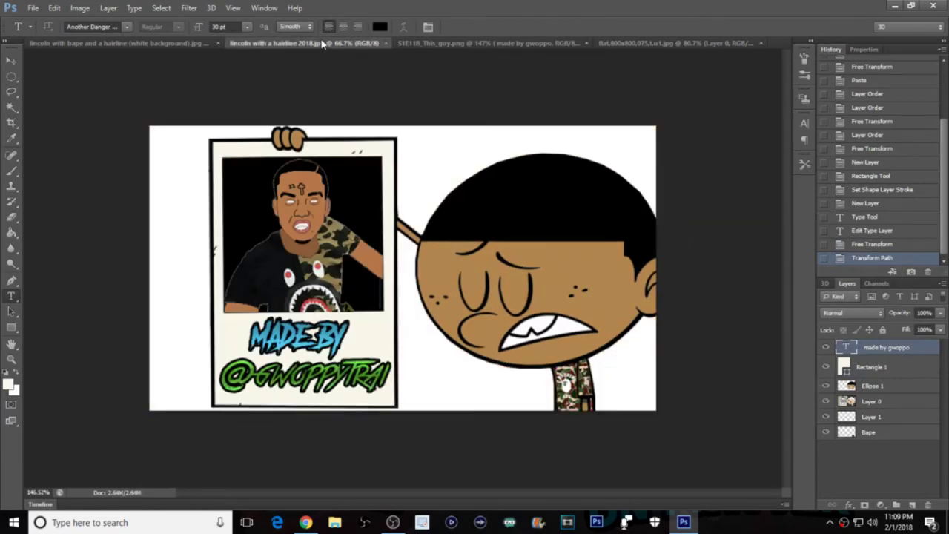
{"action": "left_click", "coordinate": [190, 44]}
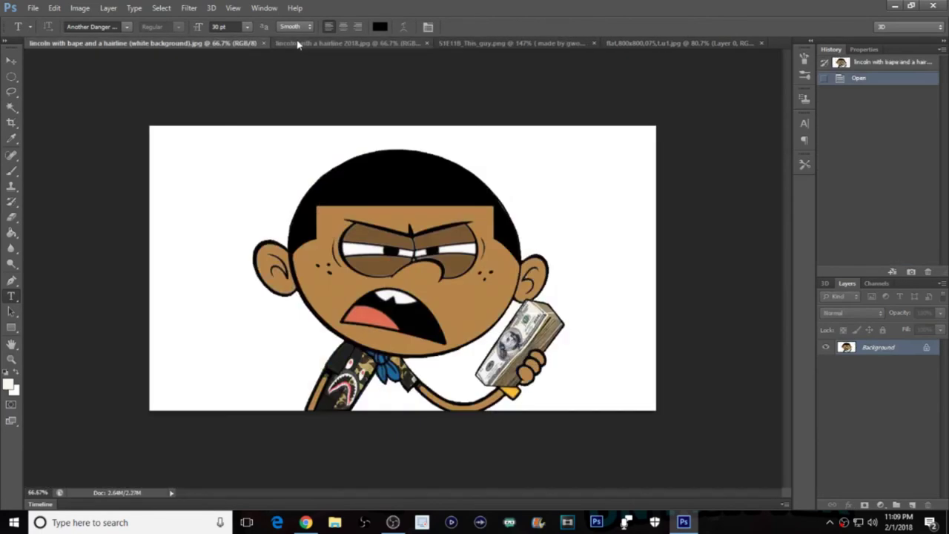
{"action": "left_click", "coordinate": [297, 44]}
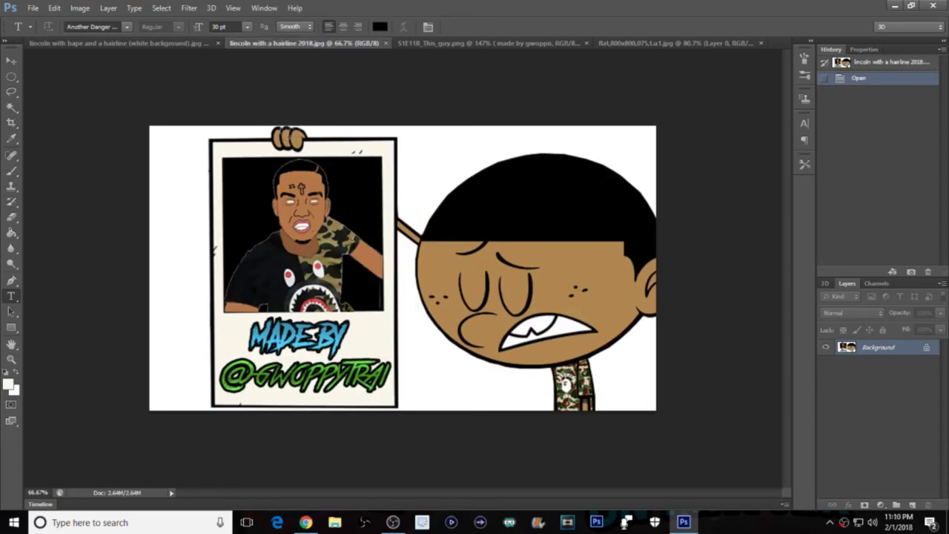
Step: Close the emptied flat,800x800,075,t.u1.jpg document without saving its changes
{"action": "left_click", "coordinate": [645, 43]}
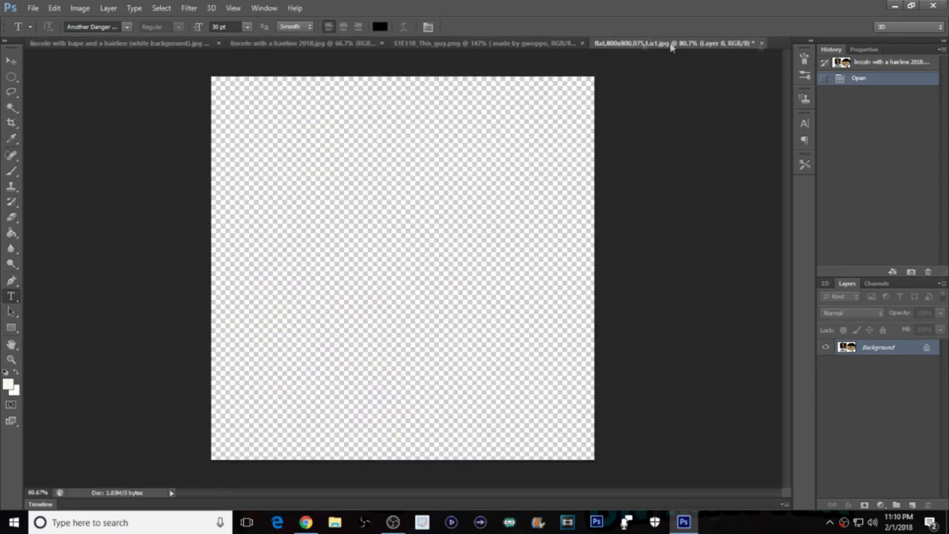
{"action": "left_click", "coordinate": [761, 43]}
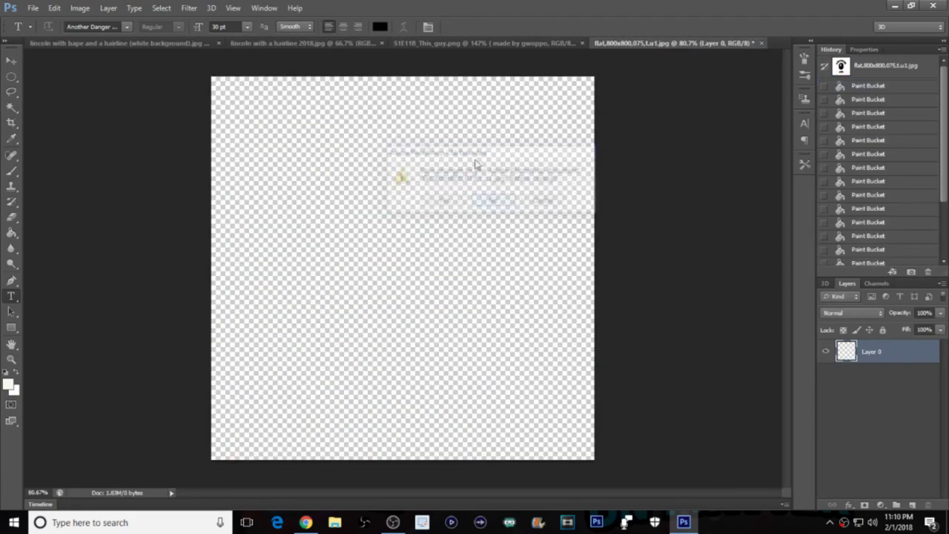
{"action": "left_click", "coordinate": [493, 201]}
Step: Create a new document from the 1280 px X 720 (Youtube Thumbnails) preset with a white background
{"action": "left_click", "coordinate": [35, 7]}
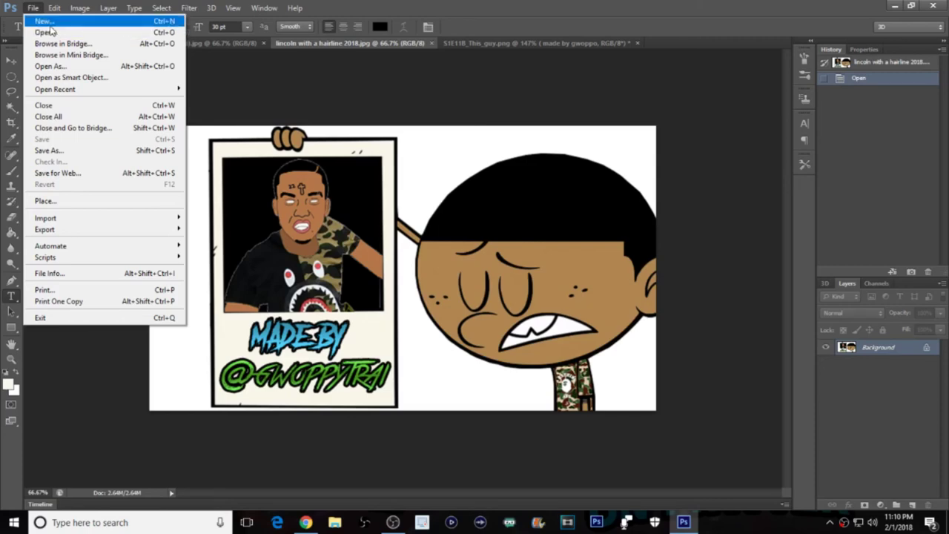
{"action": "left_click", "coordinate": [46, 22]}
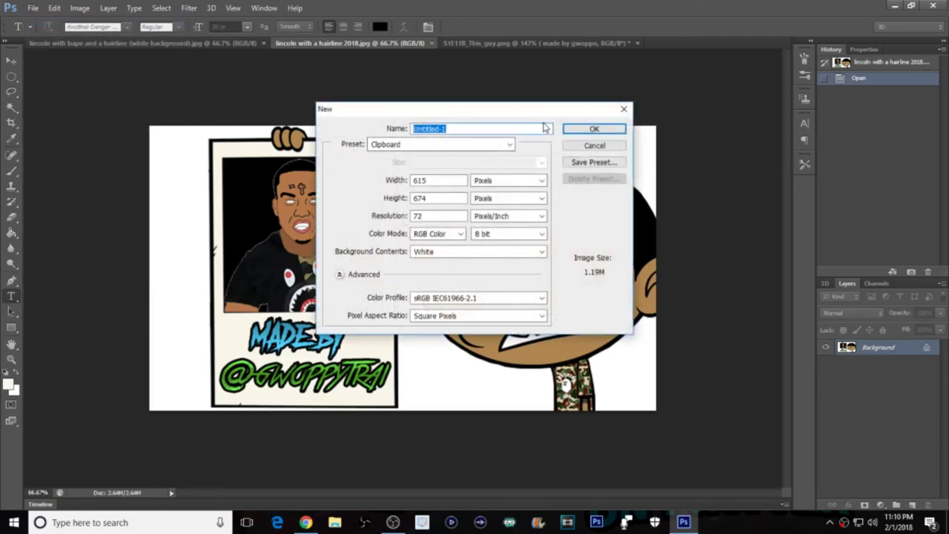
{"action": "left_click", "coordinate": [510, 145]}
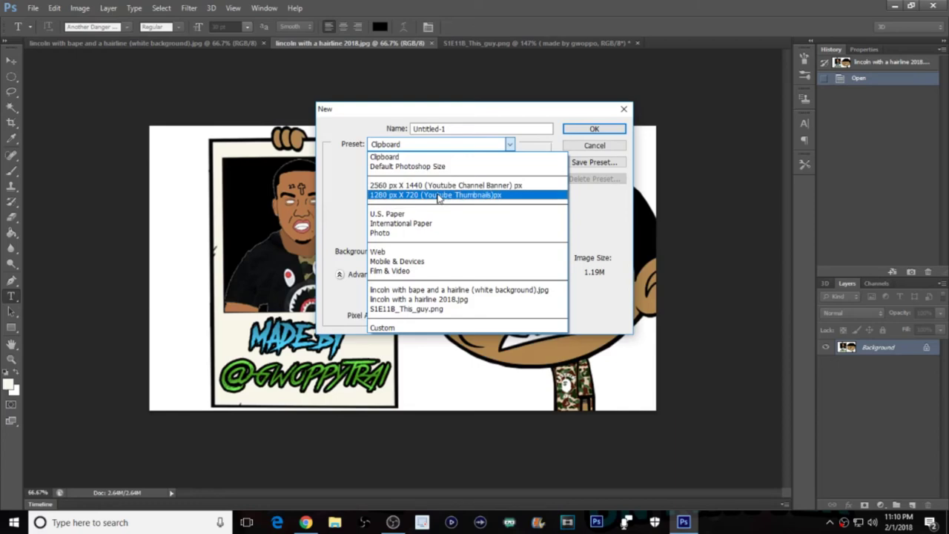
{"action": "left_click", "coordinate": [438, 197]}
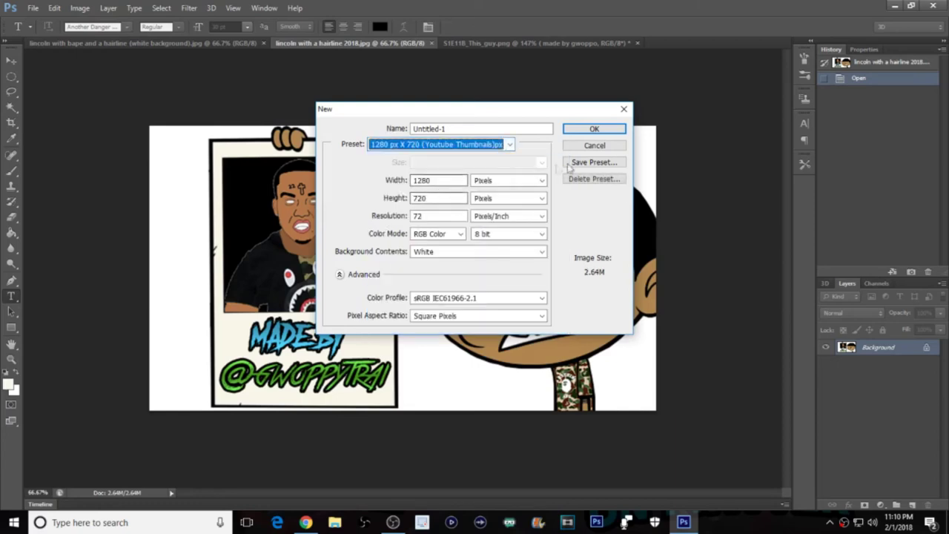
{"action": "left_click", "coordinate": [594, 128]}
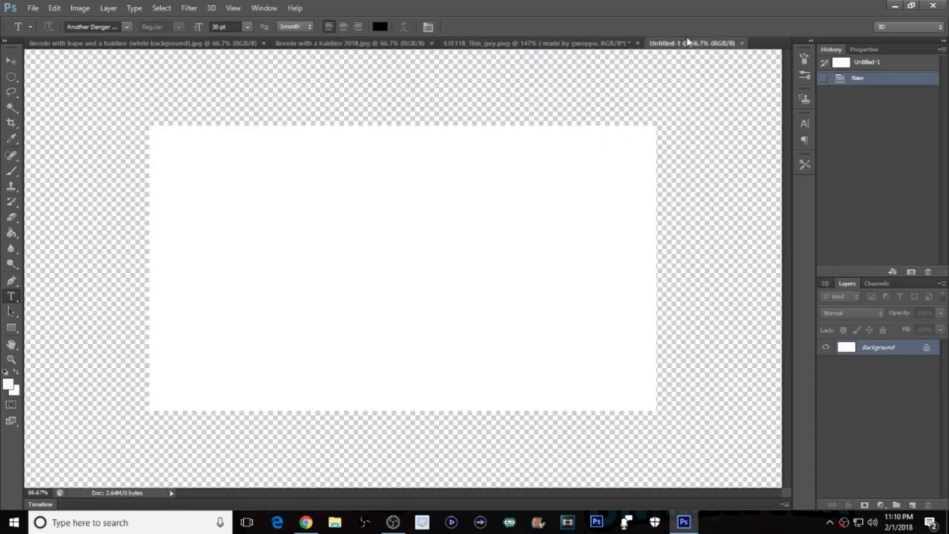
Step: Return to the S1E11B_This_guy.png document and activate the Pen tool
{"action": "left_click", "coordinate": [532, 43]}
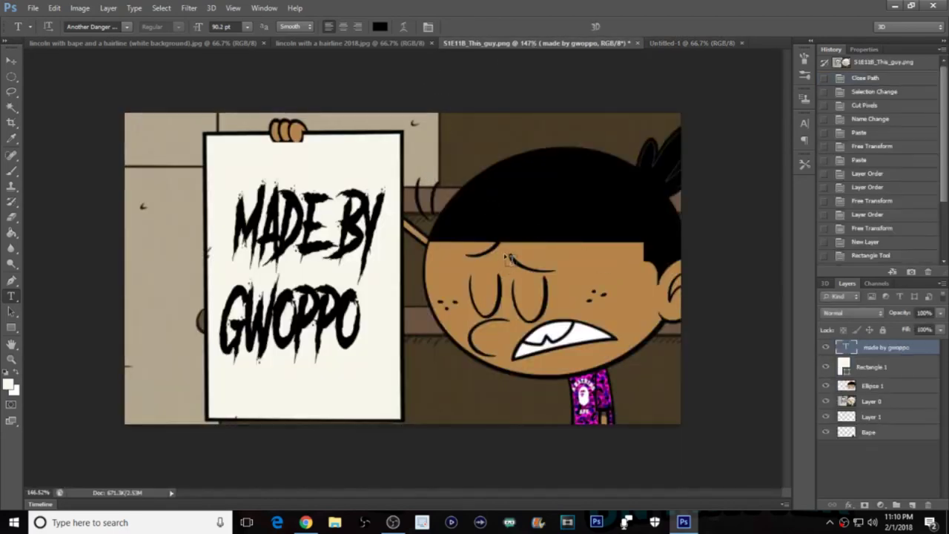
{"action": "left_click", "coordinate": [11, 281]}
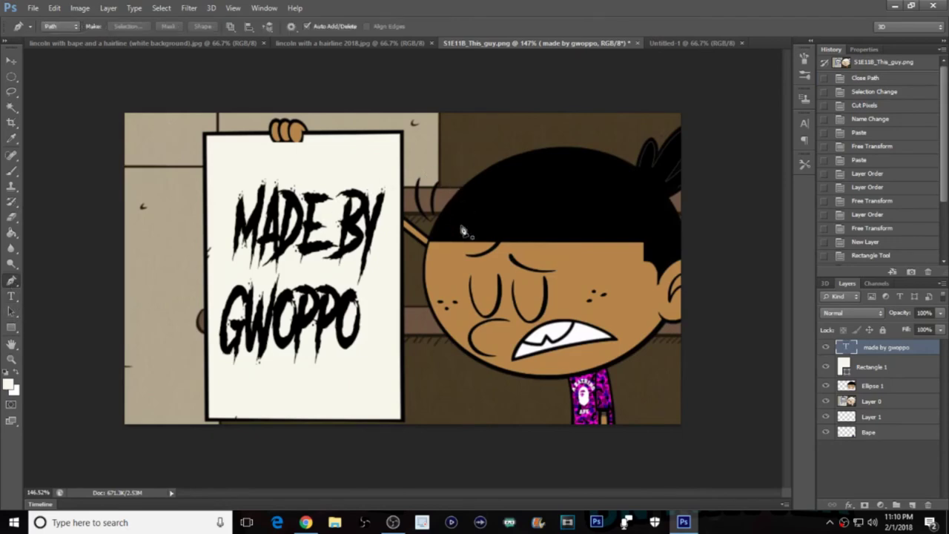
{"action": "scroll", "coordinate": [649, 343], "scroll_direction": "up", "scroll_amount": 4}
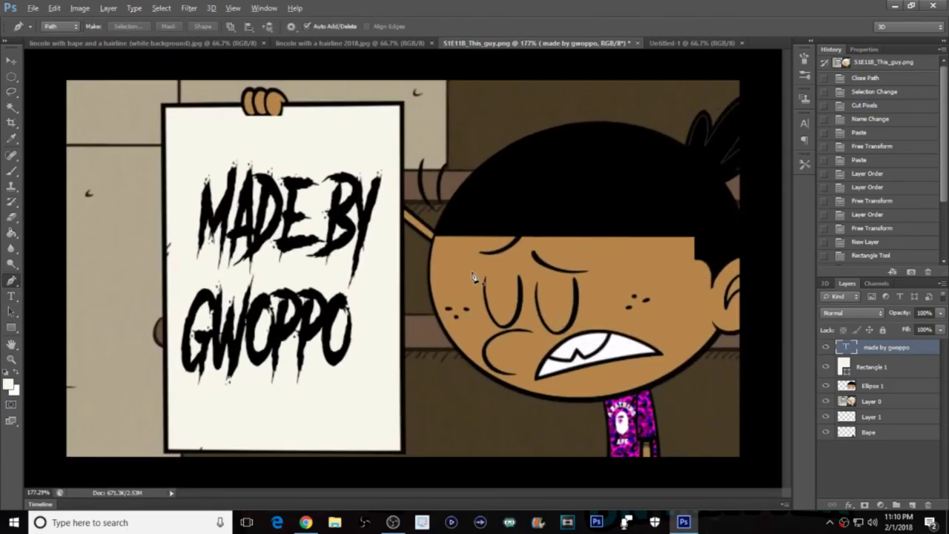
{"action": "scroll", "coordinate": [680, 313], "scroll_direction": "down", "scroll_amount": 3}
{"action": "scroll", "coordinate": [703, 257], "scroll_direction": "up", "scroll_amount": 3}
{"action": "scroll", "coordinate": [518, 214], "scroll_direction": "down", "scroll_amount": 3}
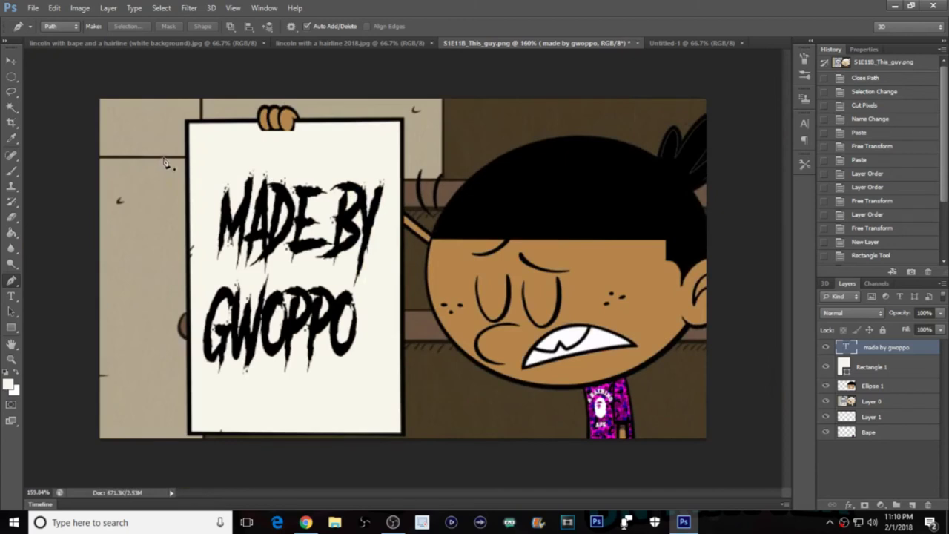
Step: Lower the top edge of the Rectangle 1 shape slightly, reducing its height to 98.06%
{"action": "left_click", "coordinate": [903, 373]}
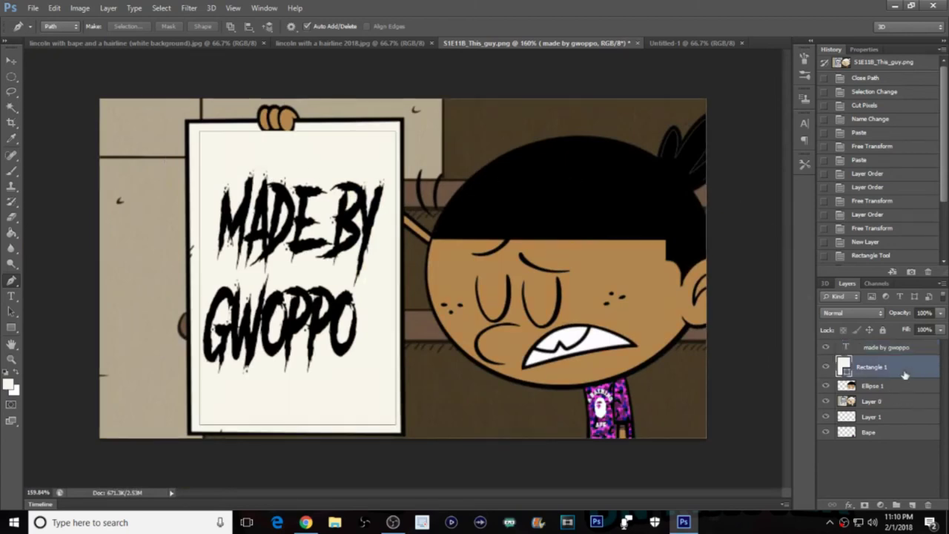
{"action": "key", "text": "ctrl+t"}
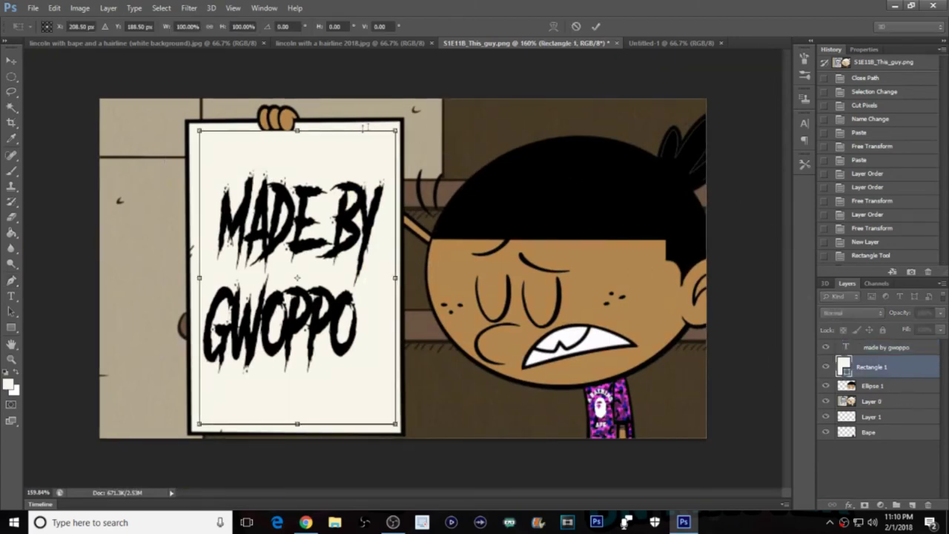
{"action": "left_click_drag", "start_coordinate": [297, 130], "coordinate": [297, 138]}
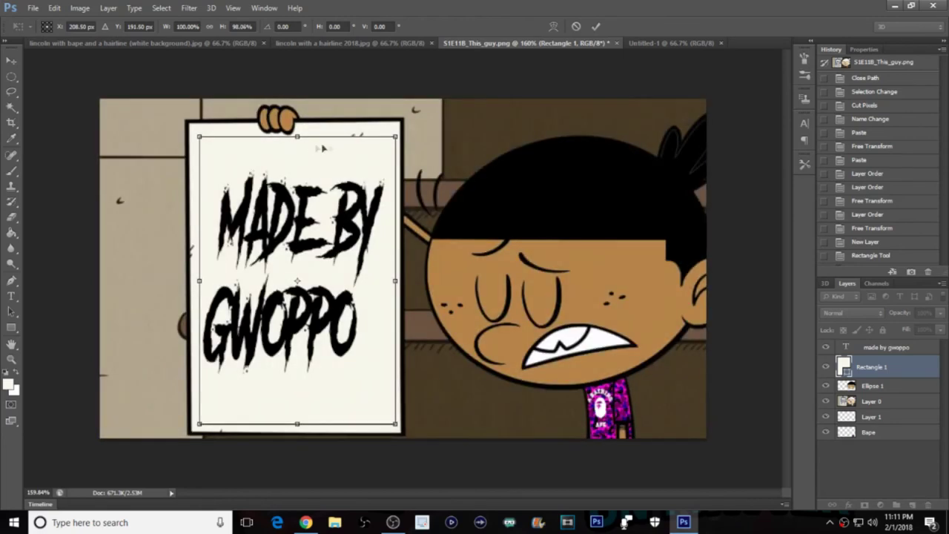
{"action": "left_click", "coordinate": [595, 26]}
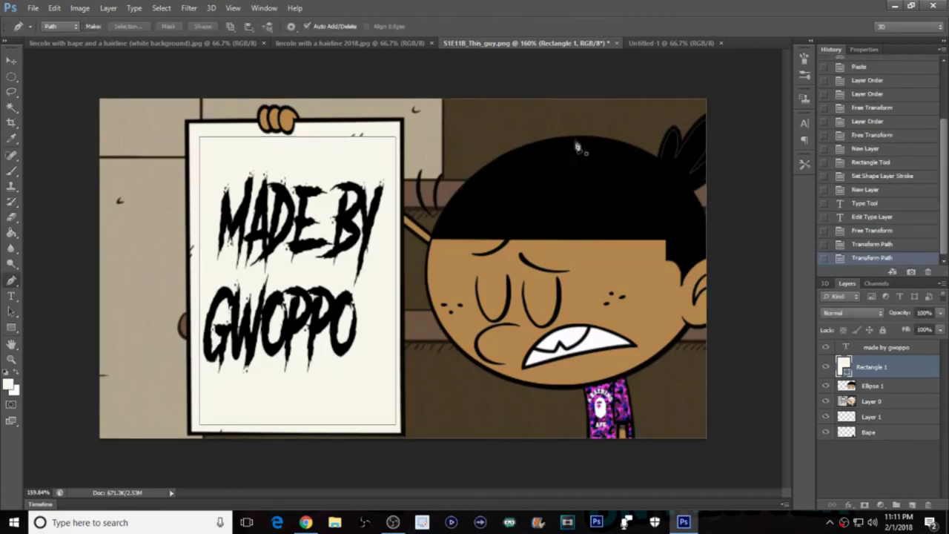
Step: Select all six layers together, from the made by gwoppo text layer down to Bape
{"action": "left_click", "coordinate": [918, 349], "text": "shift"}
{"action": "left_click", "coordinate": [902, 385], "text": "shift"}
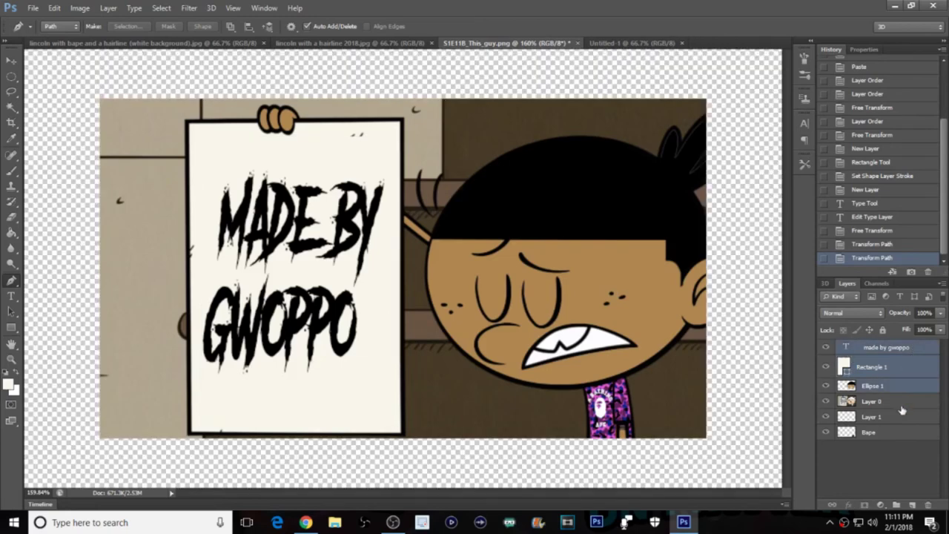
{"action": "left_click", "coordinate": [901, 403], "text": "shift"}
{"action": "left_click", "coordinate": [906, 419], "text": "shift"}
{"action": "left_click", "coordinate": [909, 438], "text": "shift"}
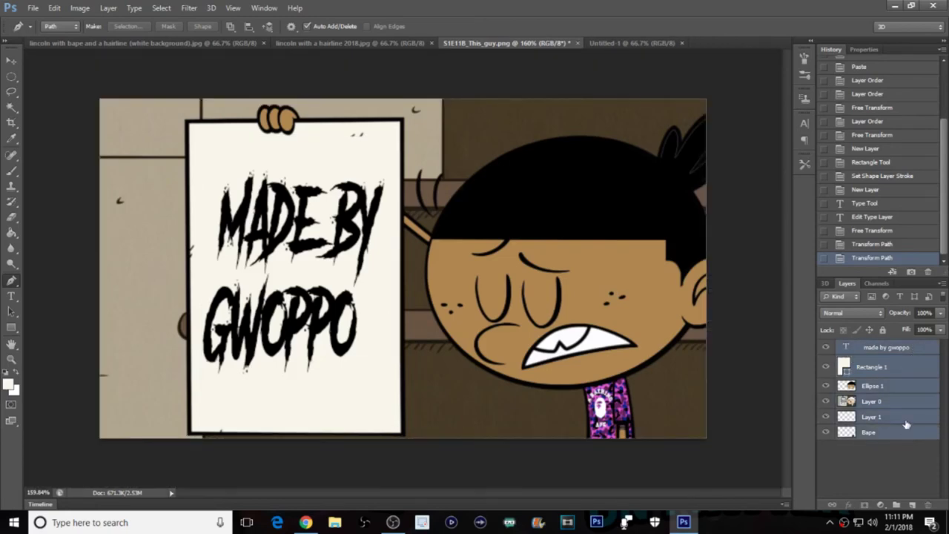
{"action": "right_click", "coordinate": [906, 425]}
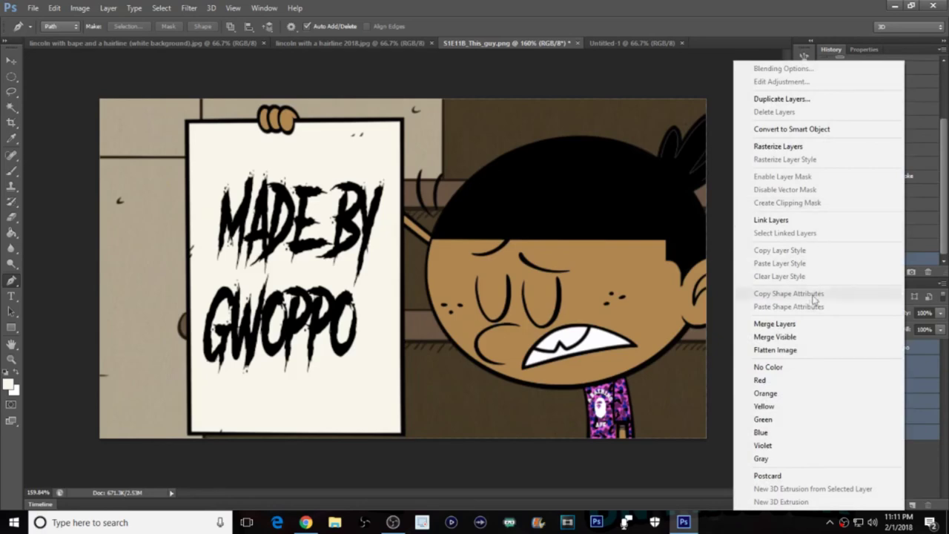
Step: Start saving the document in Photoshop format and browse to the PHOTOSHOP CS6 folder inside Documents
{"action": "left_click", "coordinate": [32, 7]}
{"action": "left_click", "coordinate": [32, 8]}
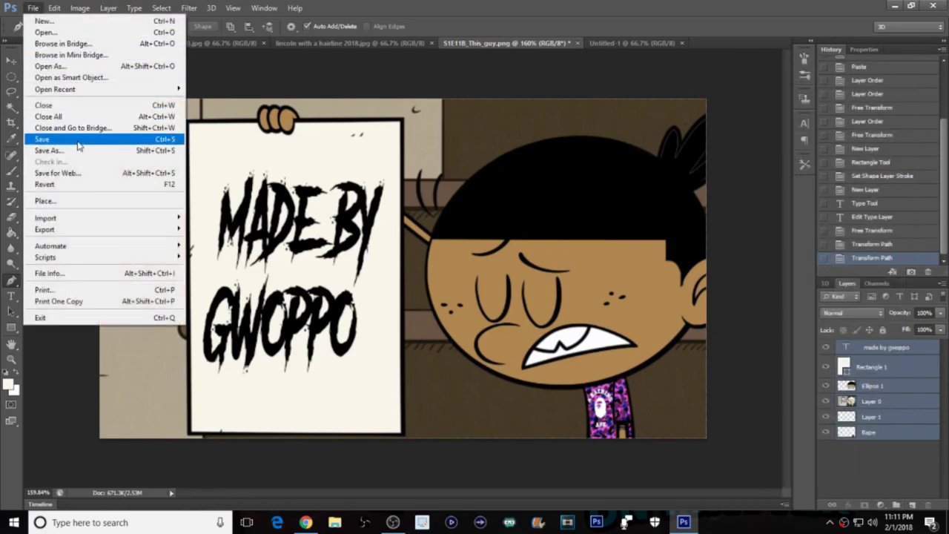
{"action": "left_click", "coordinate": [45, 138]}
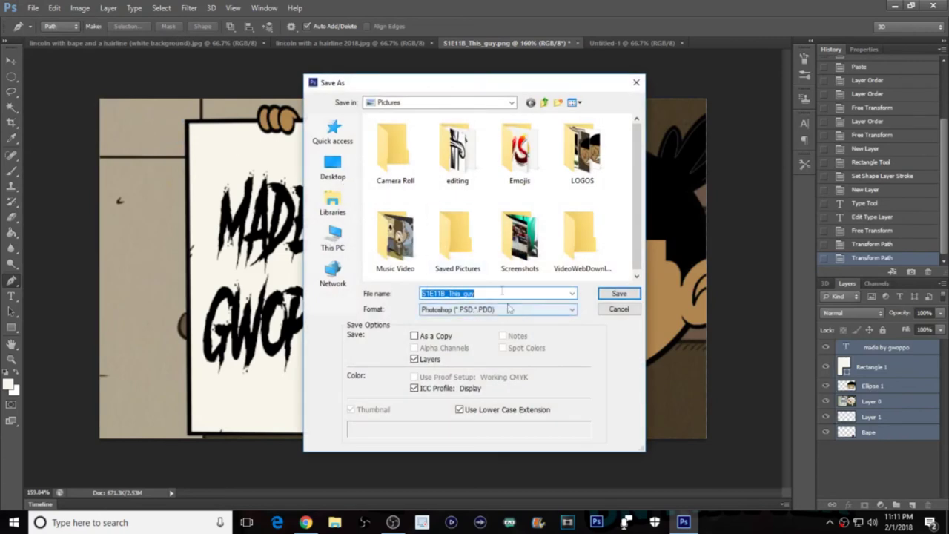
{"action": "left_click", "coordinate": [445, 102]}
{"action": "key", "text": "F4"}
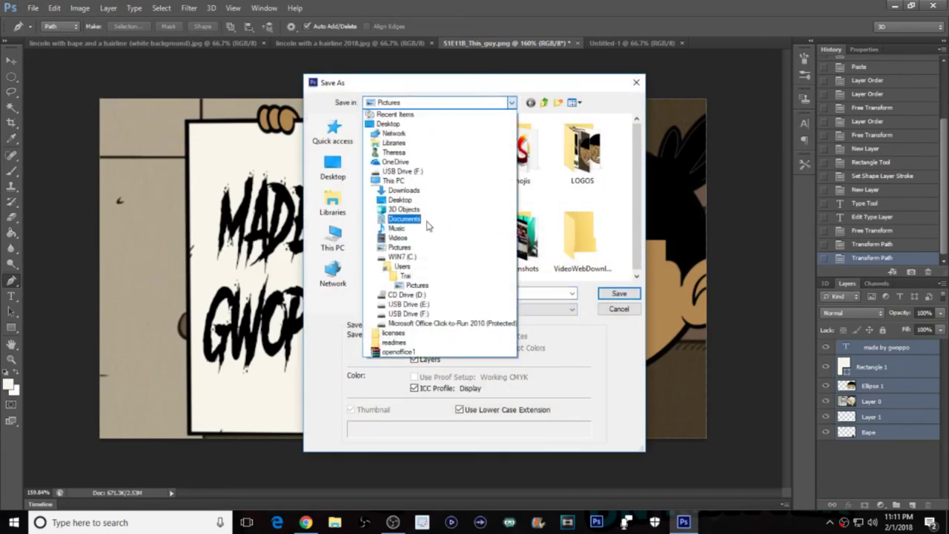
{"action": "left_click", "coordinate": [423, 222]}
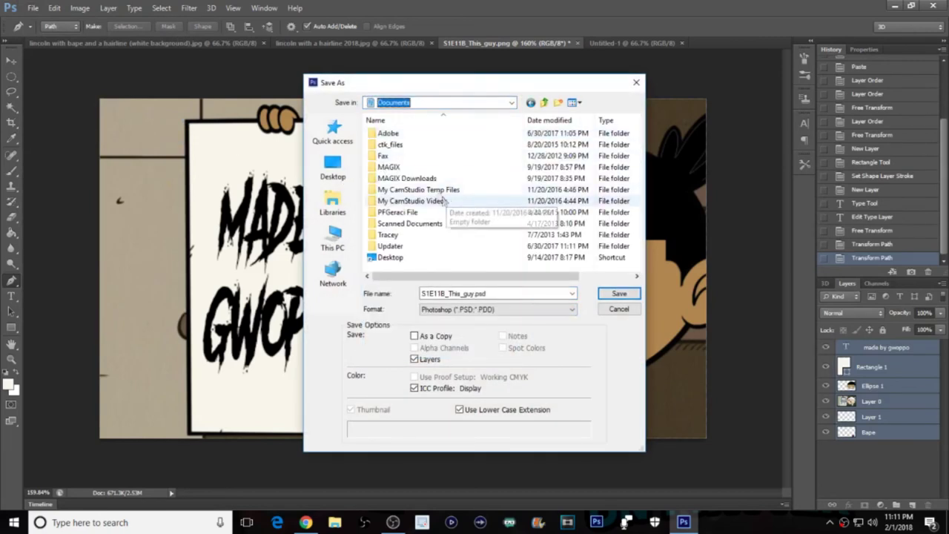
{"action": "left_click", "coordinate": [512, 102]}
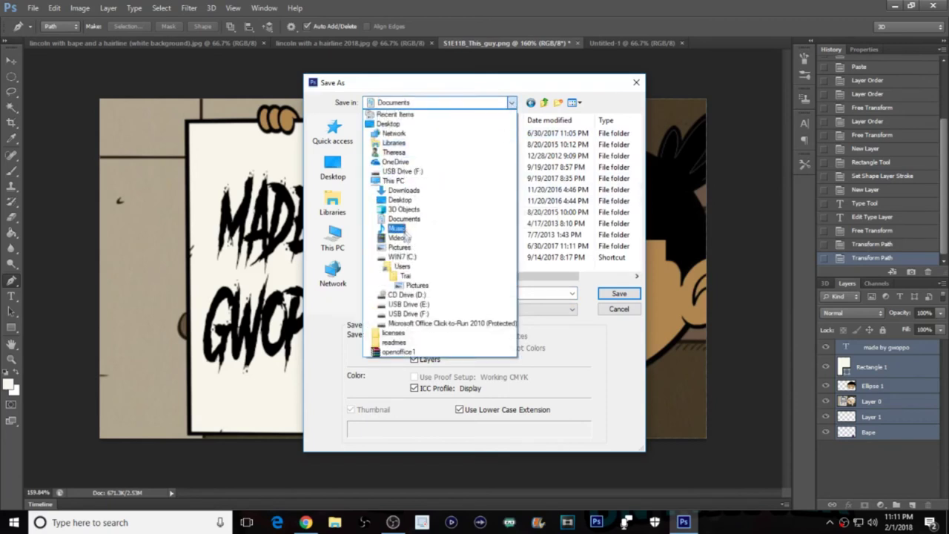
{"action": "left_click", "coordinate": [413, 276]}
{"action": "double_click", "coordinate": [415, 190]}
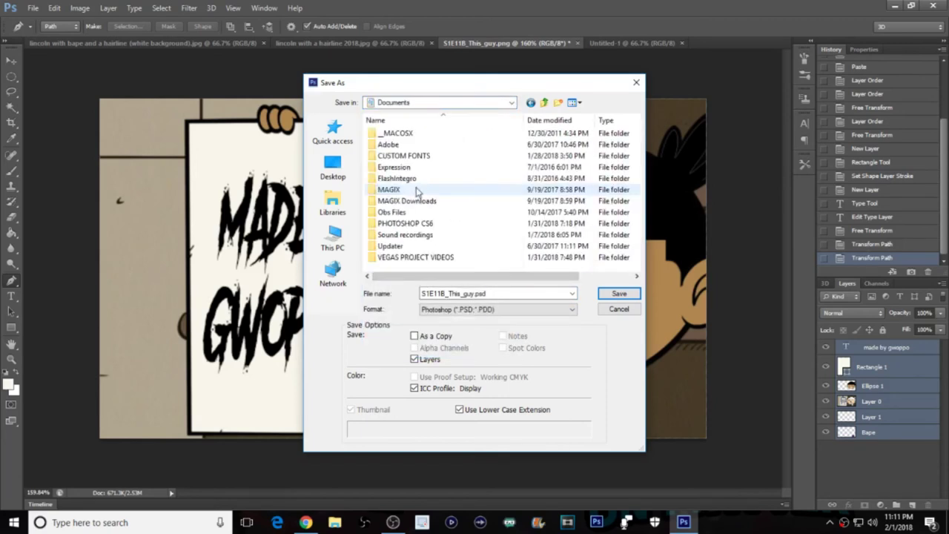
{"action": "double_click", "coordinate": [417, 228]}
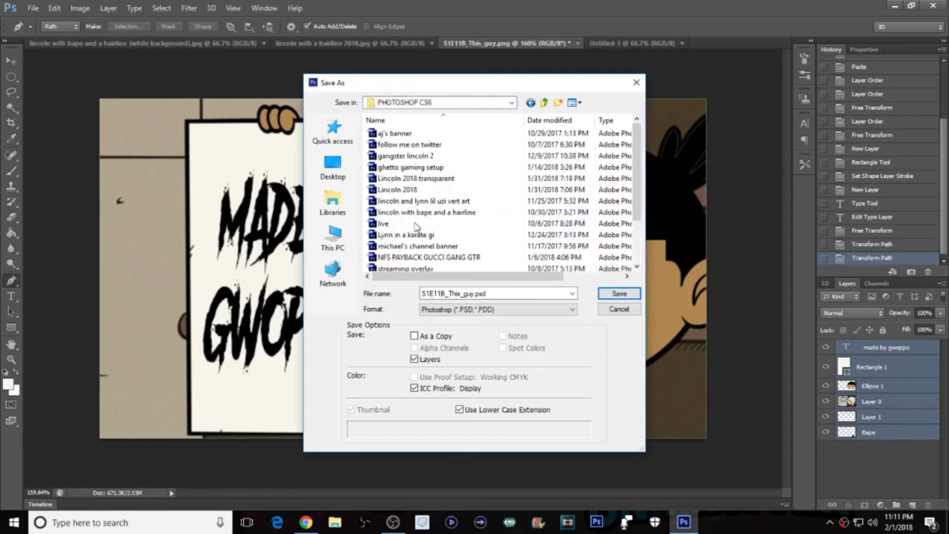
Step: Name the file test and save it as a PSD with Maximize Compatibility on
{"action": "double_click", "coordinate": [498, 293]}
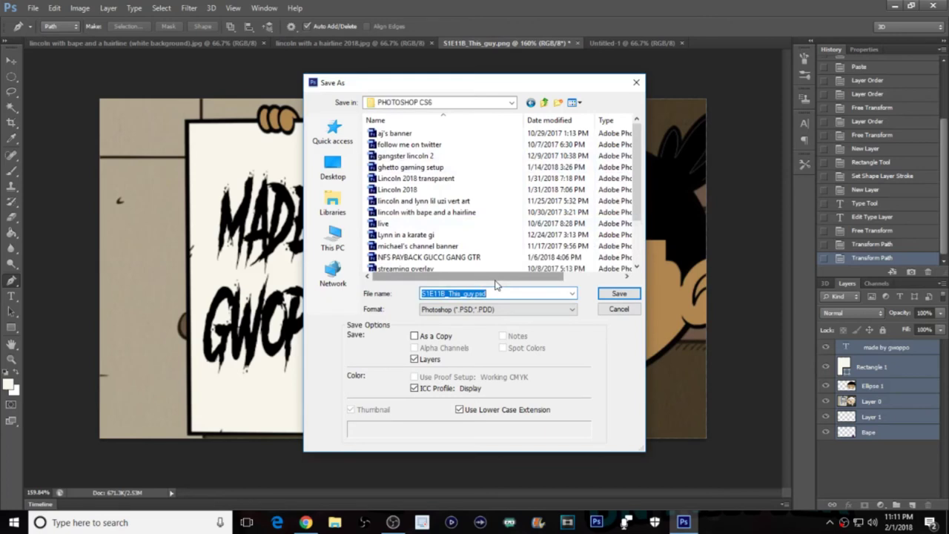
{"action": "type", "text": "tes"}
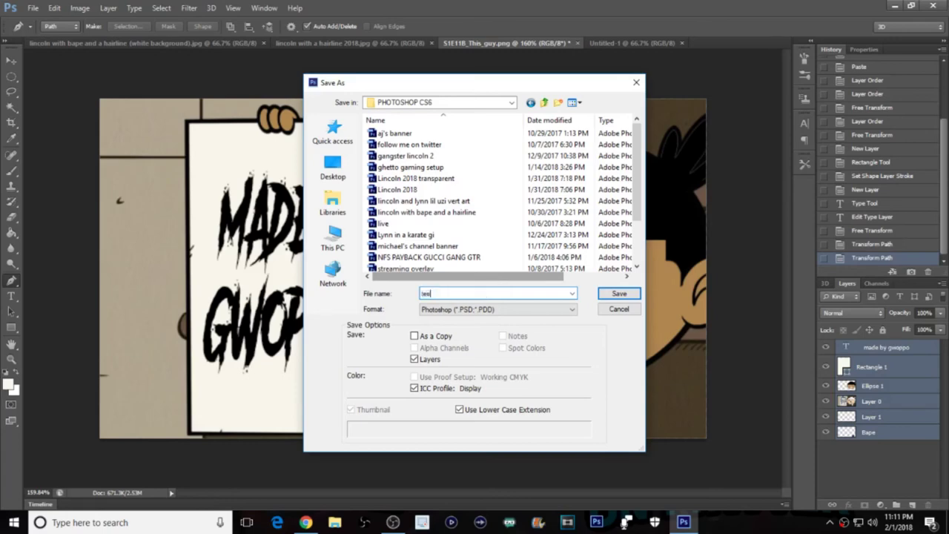
{"action": "type", "text": "t"}
{"action": "left_click", "coordinate": [620, 294]}
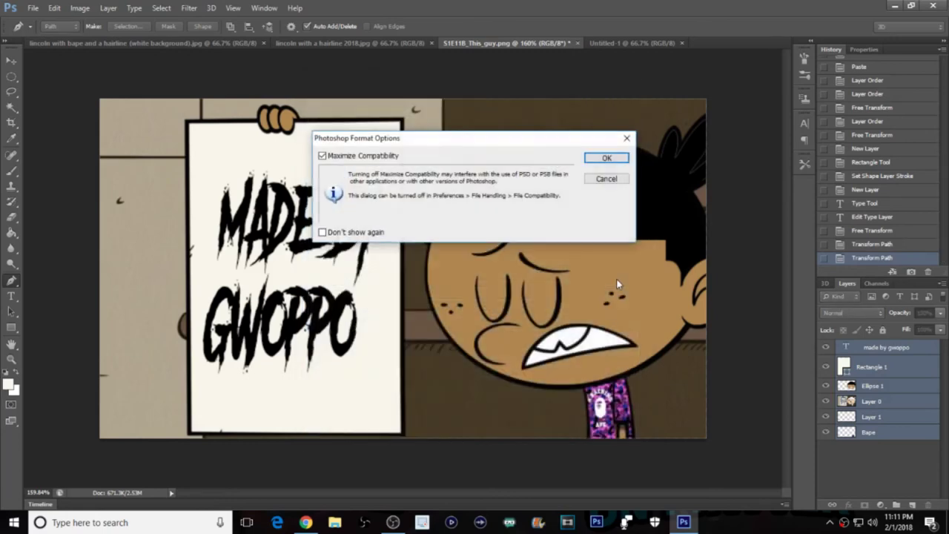
{"action": "left_click", "coordinate": [610, 165]}
Step: Merge all the selected layers into a single layer
{"action": "right_click", "coordinate": [924, 367]}
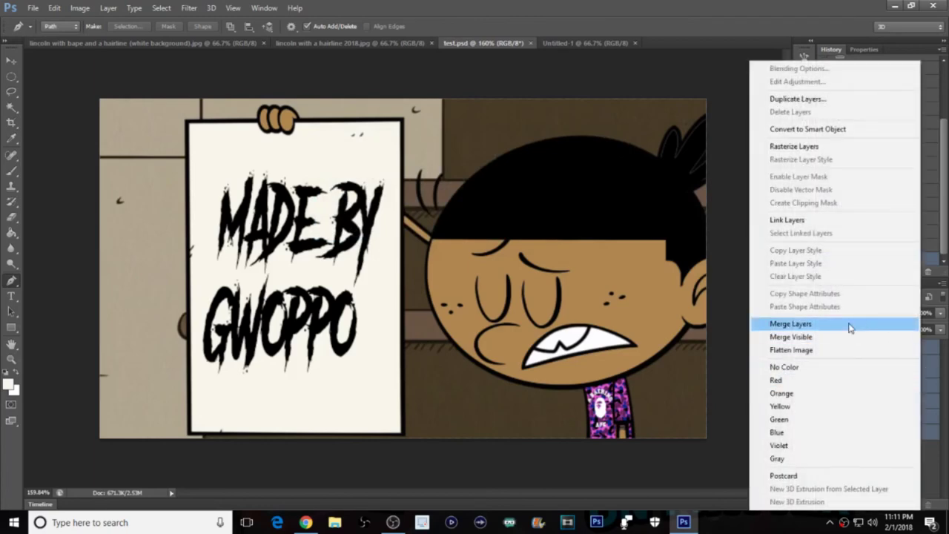
{"action": "left_click", "coordinate": [850, 327]}
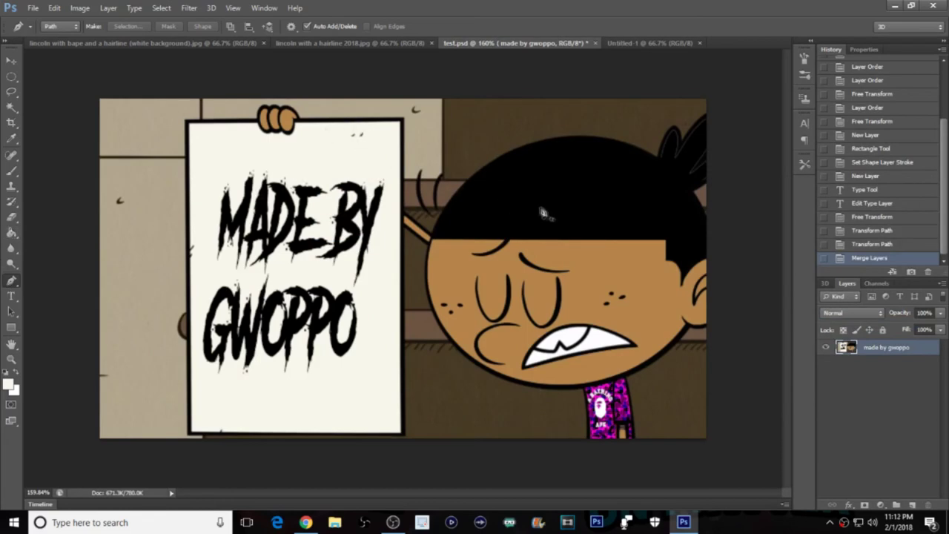
Step: Start a Pen path at the image's right edge beside the ear and trace the back of the hair up to the tuft, undoing the last misplaced anchor
{"action": "scroll", "coordinate": [573, 276], "scroll_direction": "up", "scroll_amount": 3, "text": "alt"}
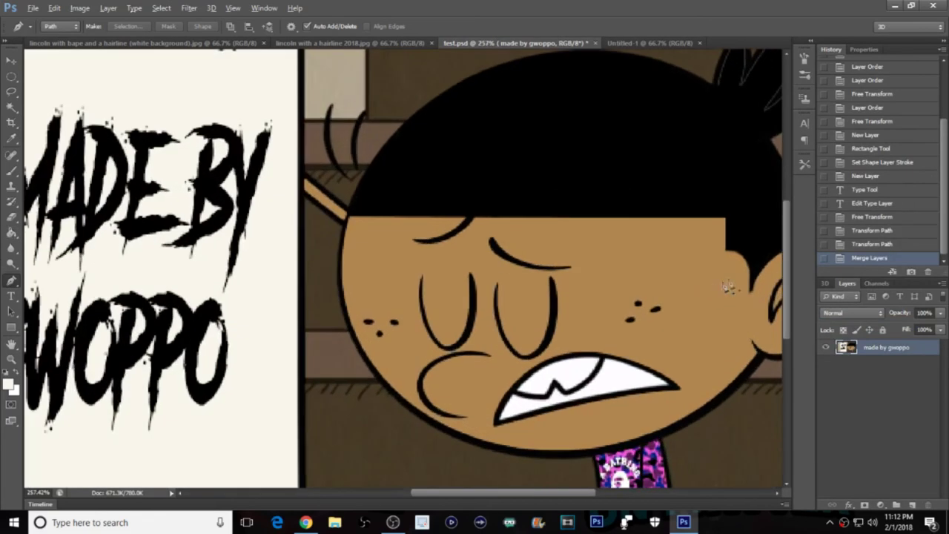
{"action": "left_click_drag", "start_coordinate": [497, 494], "coordinate": [549, 493]}
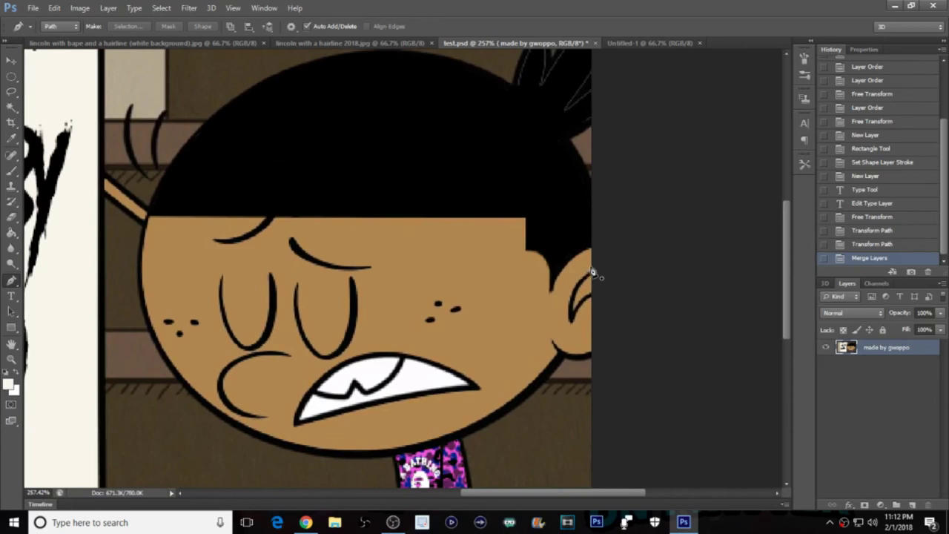
{"action": "left_click", "coordinate": [593, 267]}
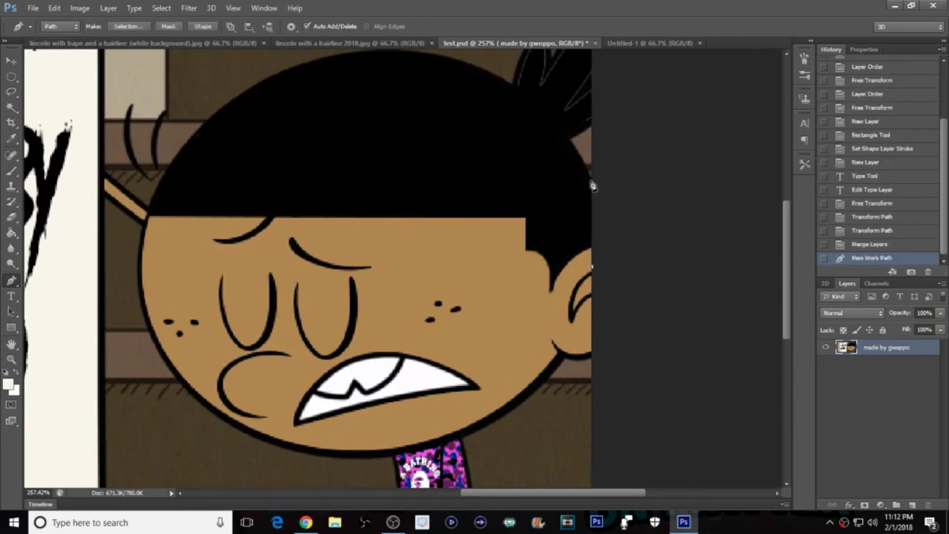
{"action": "left_click", "coordinate": [591, 178]}
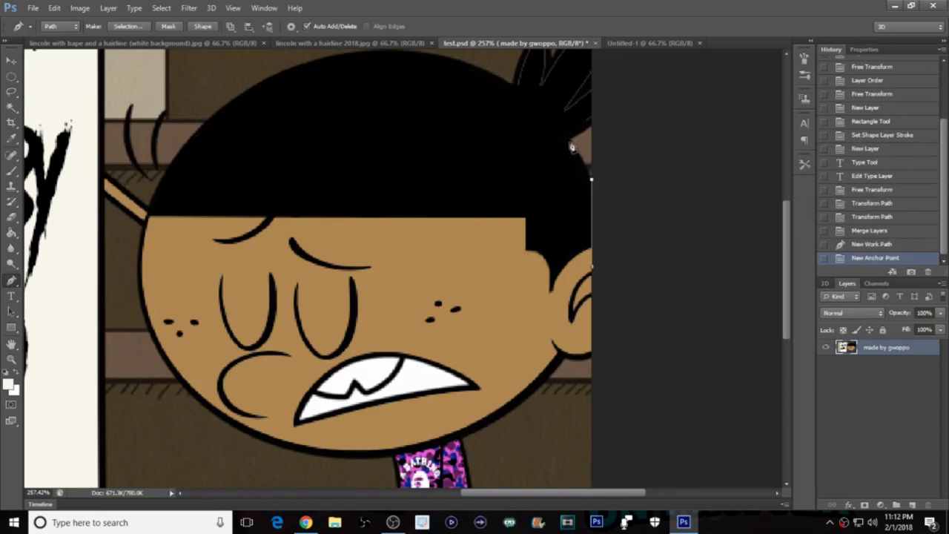
{"action": "left_click", "coordinate": [586, 169]}
{"action": "left_click", "coordinate": [579, 163]}
{"action": "left_click", "coordinate": [573, 151]}
{"action": "left_click", "coordinate": [565, 139]}
{"action": "left_click", "coordinate": [556, 128]}
{"action": "left_click", "coordinate": [547, 119]}
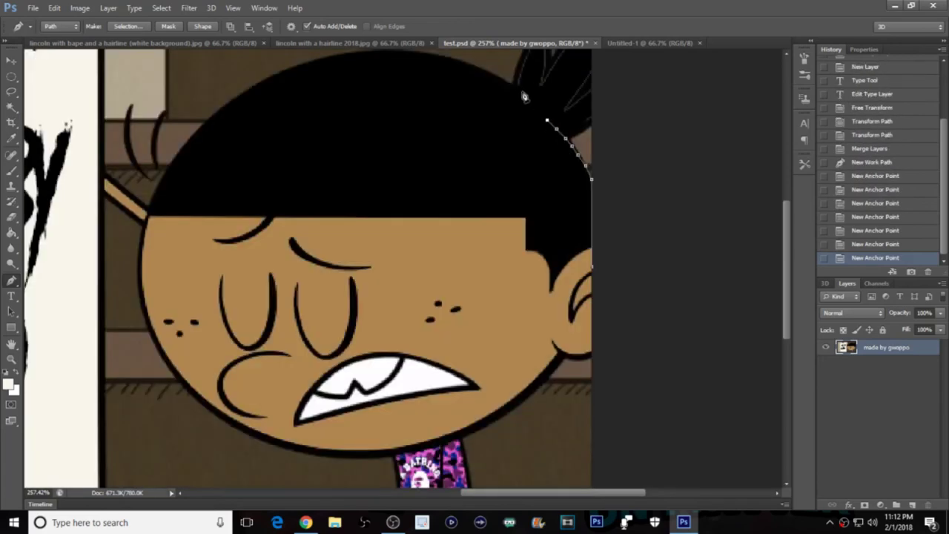
{"action": "left_click", "coordinate": [522, 99]}
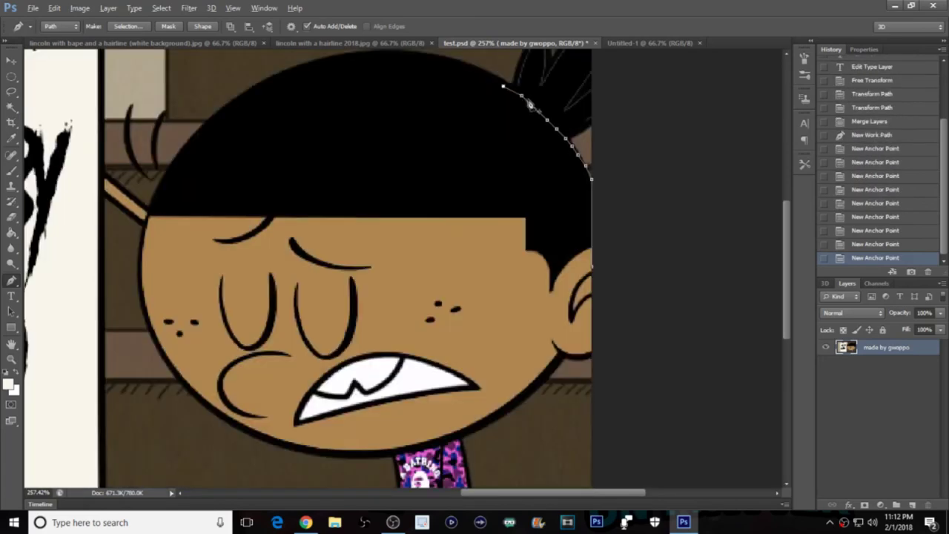
{"action": "key", "text": "ctrl+z"}
Step: Continue the path with closely spaced anchors past the hair tuft and along the hair outline to the crown
{"action": "scroll", "coordinate": [533, 104], "scroll_direction": "up", "scroll_amount": 3}
{"action": "scroll", "coordinate": [532, 157], "scroll_direction": "down", "scroll_amount": 1}
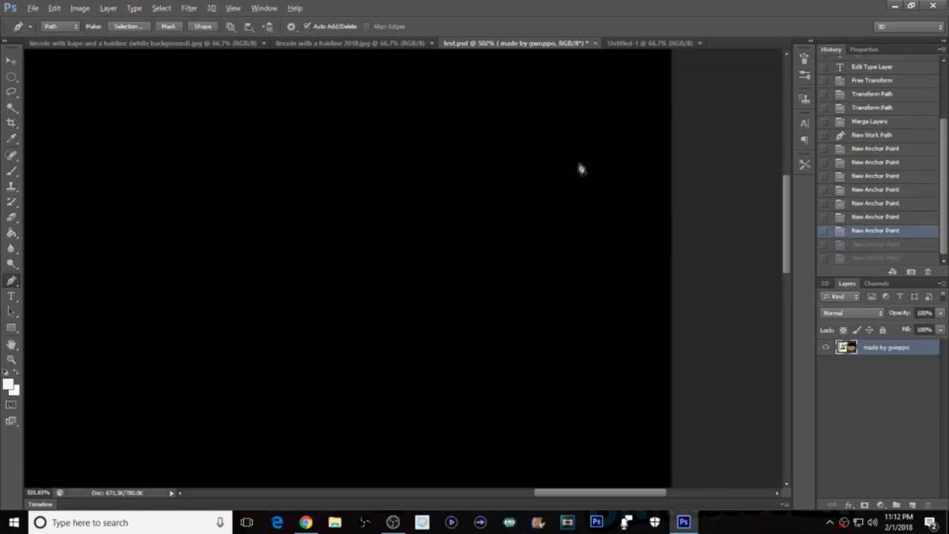
{"action": "left_click", "coordinate": [512, 119]}
{"action": "left_click", "coordinate": [490, 106]}
{"action": "left_click", "coordinate": [454, 92]}
{"action": "left_click", "coordinate": [431, 83]}
{"action": "left_click", "coordinate": [412, 79]}
{"action": "left_click", "coordinate": [387, 74]}
{"action": "left_click", "coordinate": [371, 70]}
{"action": "scroll", "coordinate": [370, 67], "scroll_direction": "up", "scroll_amount": 2}
{"action": "left_click", "coordinate": [326, 101]}
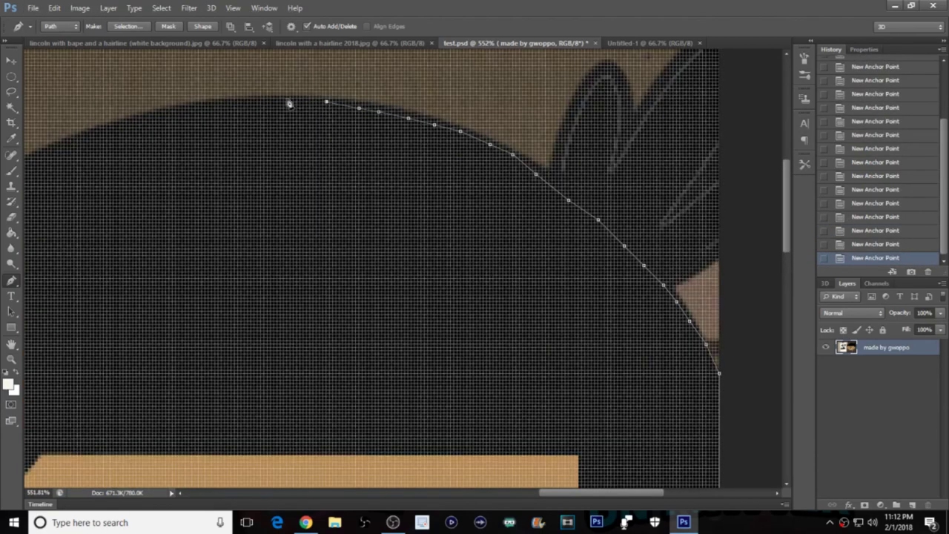
{"action": "left_click", "coordinate": [281, 102]}
{"action": "scroll", "coordinate": [260, 104], "scroll_direction": "down", "scroll_amount": 1}
{"action": "left_click", "coordinate": [237, 101]}
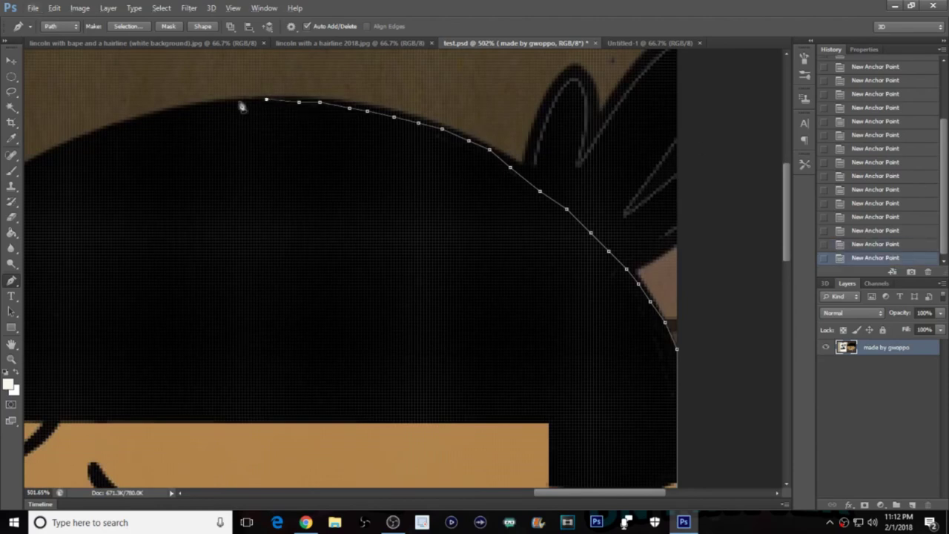
Step: Extend the path from the crown down the upper left curve of the hair
{"action": "left_click", "coordinate": [204, 103]}
{"action": "scroll", "coordinate": [259, 126], "scroll_direction": "down", "scroll_amount": 2}
{"action": "left_click", "coordinate": [188, 111]}
{"action": "left_click", "coordinate": [157, 121]}
{"action": "left_click", "coordinate": [132, 128]}
{"action": "left_click", "coordinate": [113, 136]}
{"action": "left_click", "coordinate": [86, 146]}
{"action": "left_click", "coordinate": [62, 161]}
{"action": "left_click", "coordinate": [41, 173]}
{"action": "scroll", "coordinate": [45, 174], "scroll_direction": "down", "scroll_amount": 3}
{"action": "left_click_drag", "start_coordinate": [575, 500], "coordinate": [503, 500]}
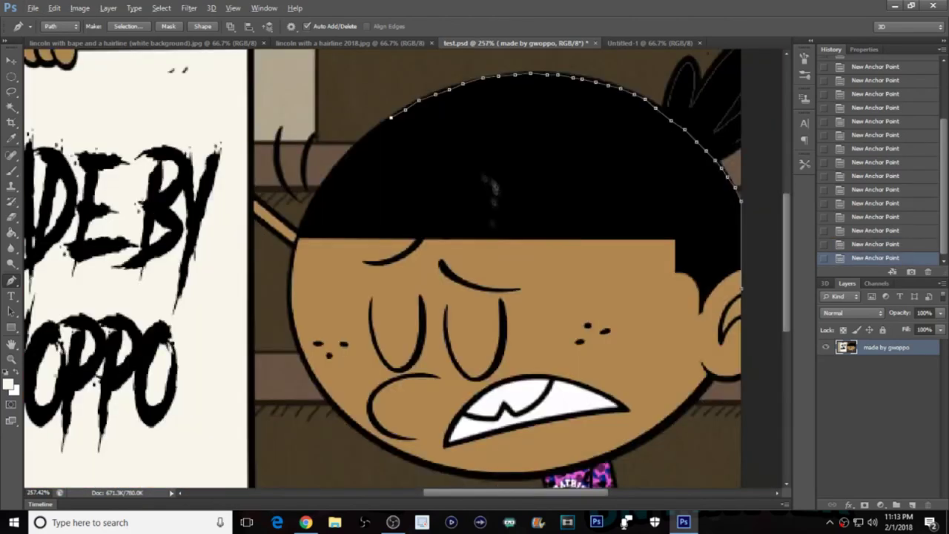
Step: Undo the last anchors and trace the lower left hair outline down to where the raised arm meets the head
{"action": "scroll", "coordinate": [373, 116], "scroll_direction": "up", "scroll_amount": 2}
{"action": "key", "text": "ctrl+alt+z"}
{"action": "left_click", "coordinate": [354, 125]}
{"action": "left_click", "coordinate": [339, 141]}
{"action": "left_click", "coordinate": [323, 157]}
{"action": "left_click", "coordinate": [309, 177]}
{"action": "scroll", "coordinate": [282, 193], "scroll_direction": "up", "scroll_amount": 1}
{"action": "left_click", "coordinate": [291, 199]}
{"action": "left_click", "coordinate": [275, 229]}
{"action": "left_click", "coordinate": [258, 275]}
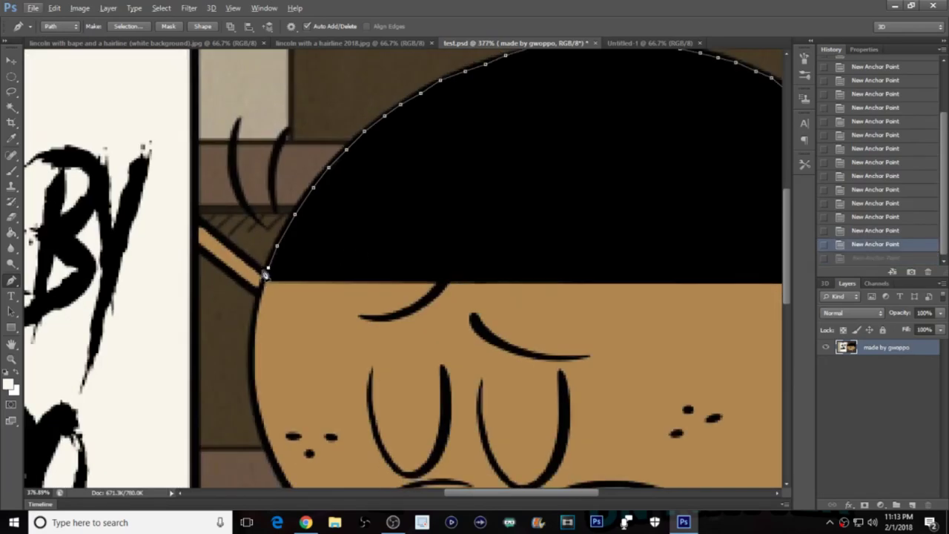
Step: Trace the path along the upper edge of the arm and start up the poster's right edge
{"action": "left_click", "coordinate": [249, 261]}
{"action": "scroll", "coordinate": [241, 247], "scroll_direction": "down", "scroll_amount": 1}
{"action": "scroll", "coordinate": [229, 204], "scroll_direction": "up", "scroll_amount": 2}
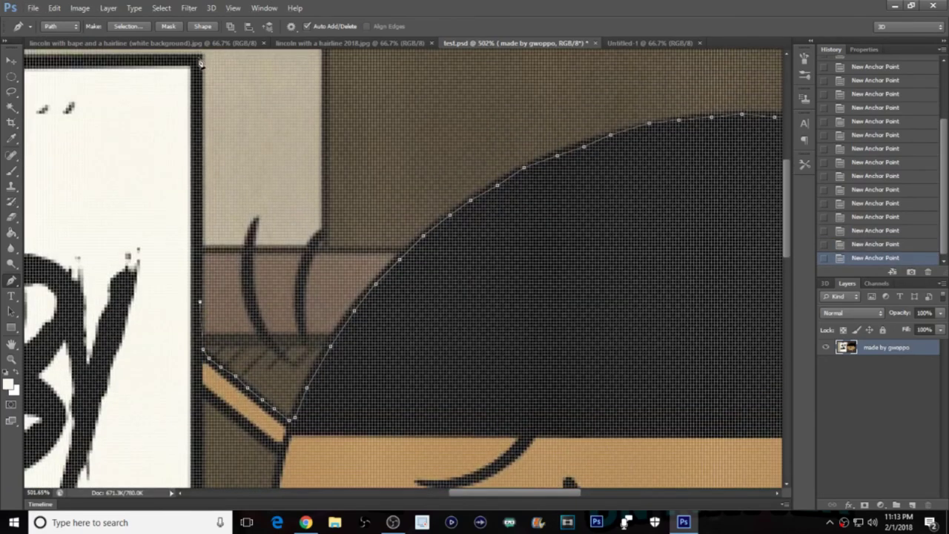
Step: Run the path from the poster's upper right corner along its top edge and around the three gripping fingers
{"action": "scroll", "coordinate": [200, 63], "scroll_direction": "down", "scroll_amount": 5}
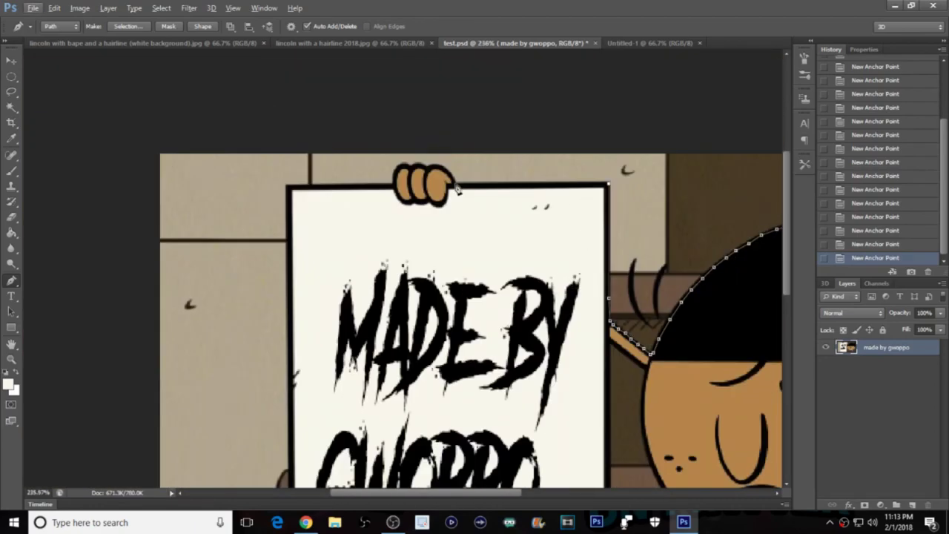
{"action": "scroll", "coordinate": [455, 186], "scroll_direction": "up", "scroll_amount": 5}
{"action": "scroll", "coordinate": [371, 136], "scroll_direction": "down", "scroll_amount": 3}
{"action": "scroll", "coordinate": [306, 134], "scroll_direction": "down", "scroll_amount": 1}
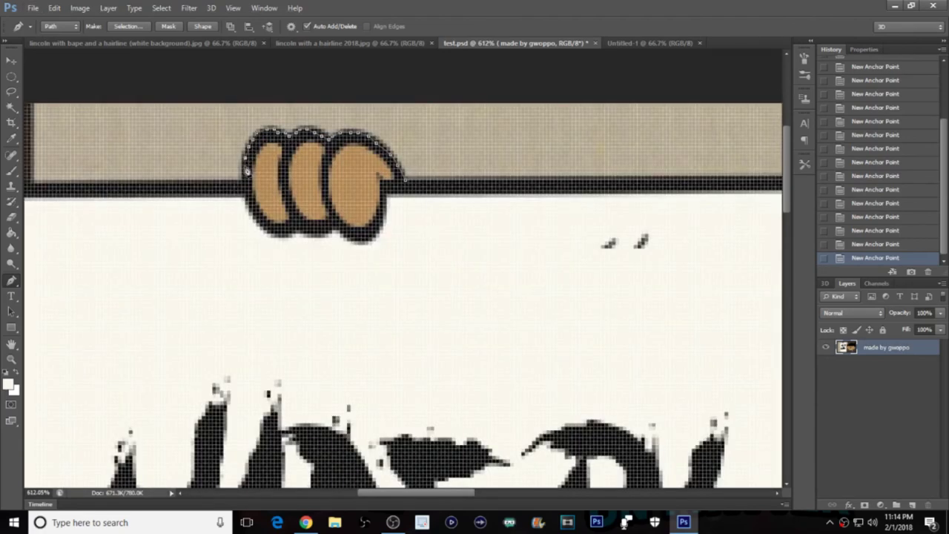
Step: Continue the path to the poster's upper left corner and down its left edge to the lower left corner
{"action": "scroll", "coordinate": [109, 223], "scroll_direction": "down", "scroll_amount": 4}
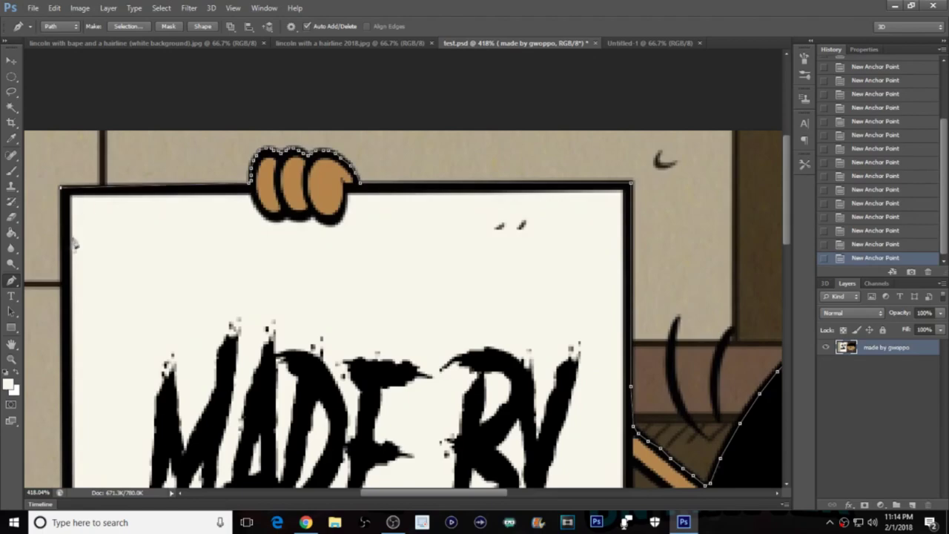
{"action": "scroll", "coordinate": [109, 222], "scroll_direction": "up", "scroll_amount": 1}
{"action": "scroll", "coordinate": [71, 145], "scroll_direction": "down", "scroll_amount": 2}
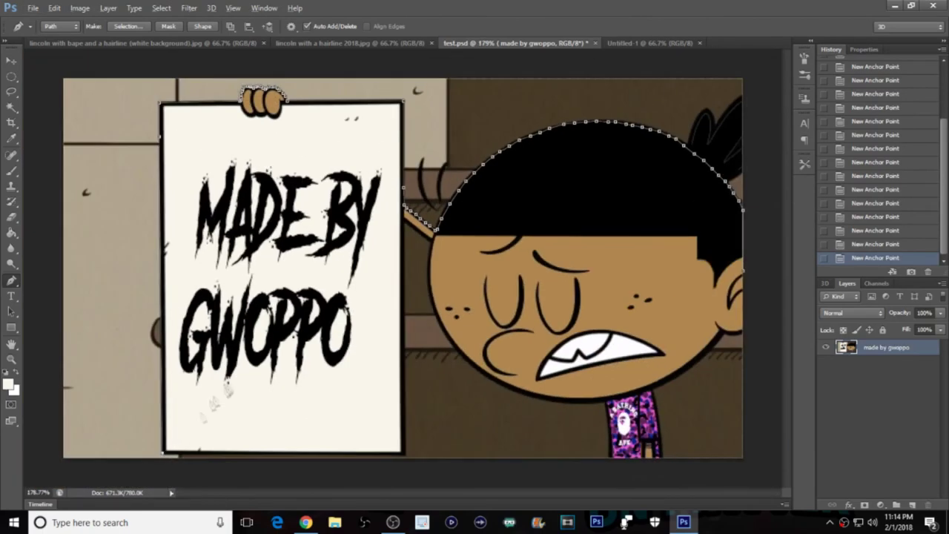
Step: Continue the path along the poster's bottom and up its right edge, and follow the arm's lower edge to the face
{"action": "scroll", "coordinate": [601, 415], "scroll_direction": "up", "scroll_amount": 5}
{"action": "scroll", "coordinate": [601, 163], "scroll_direction": "down", "scroll_amount": 3}
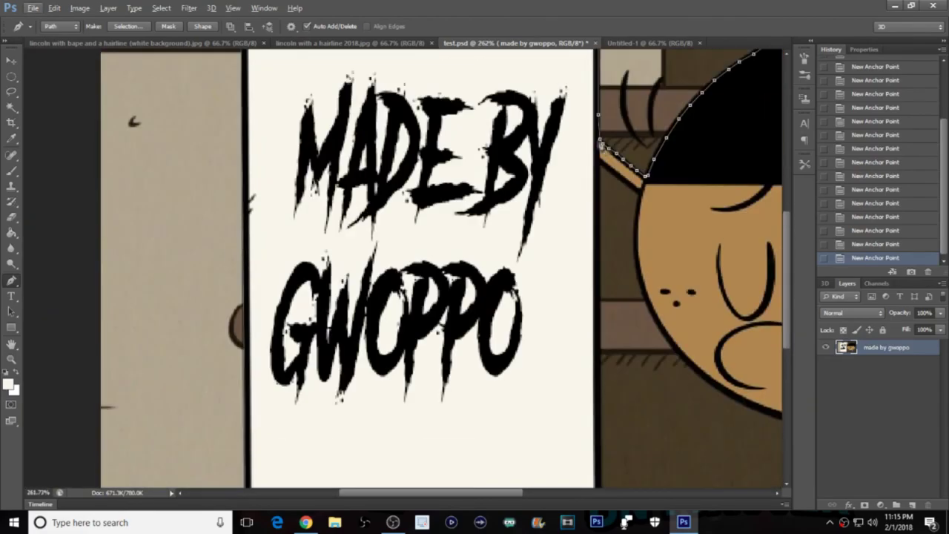
{"action": "scroll", "coordinate": [534, 134], "scroll_direction": "up", "scroll_amount": 4}
{"action": "scroll", "coordinate": [681, 248], "scroll_direction": "down", "scroll_amount": 2}
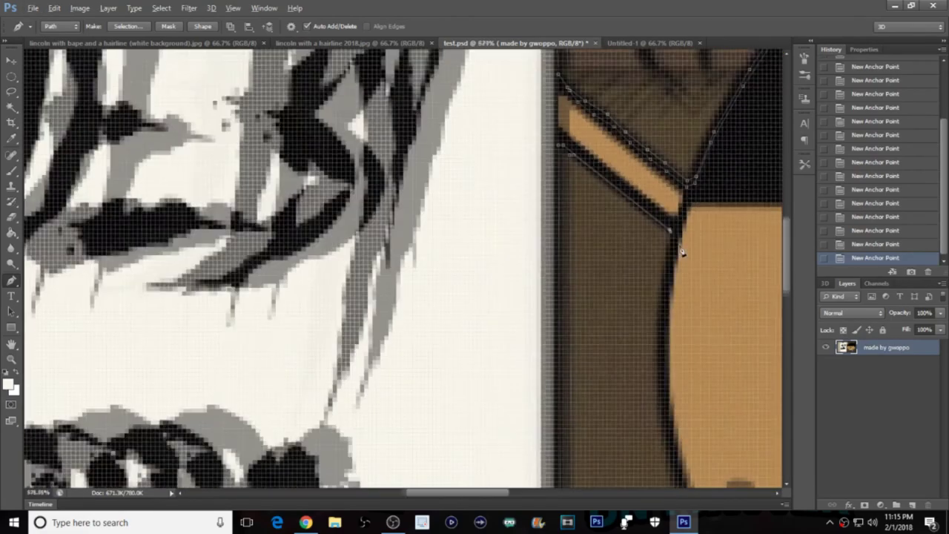
{"action": "scroll", "coordinate": [669, 286], "scroll_direction": "down", "scroll_amount": 3}
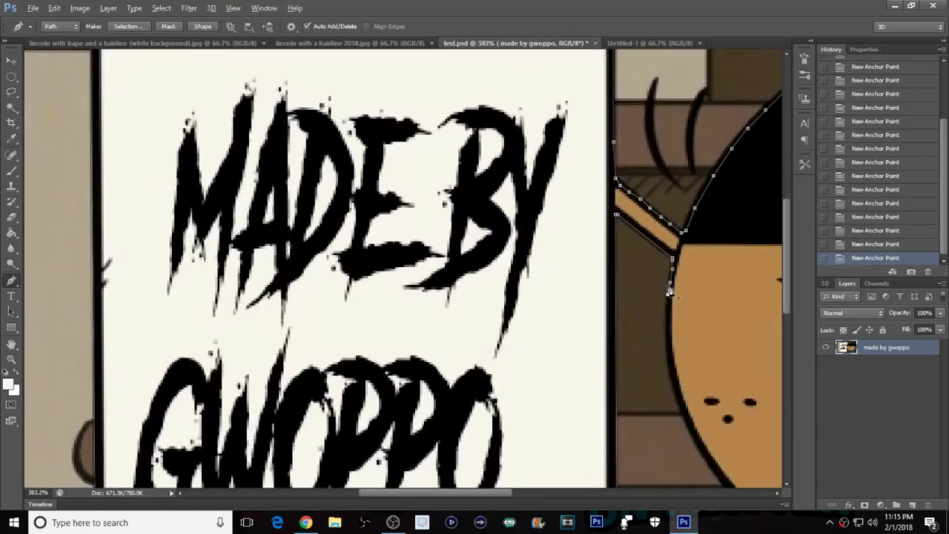
Step: Trace the path down the left side of the face to below the cheek freckles
{"action": "scroll", "coordinate": [646, 186], "scroll_direction": "up", "scroll_amount": 4}
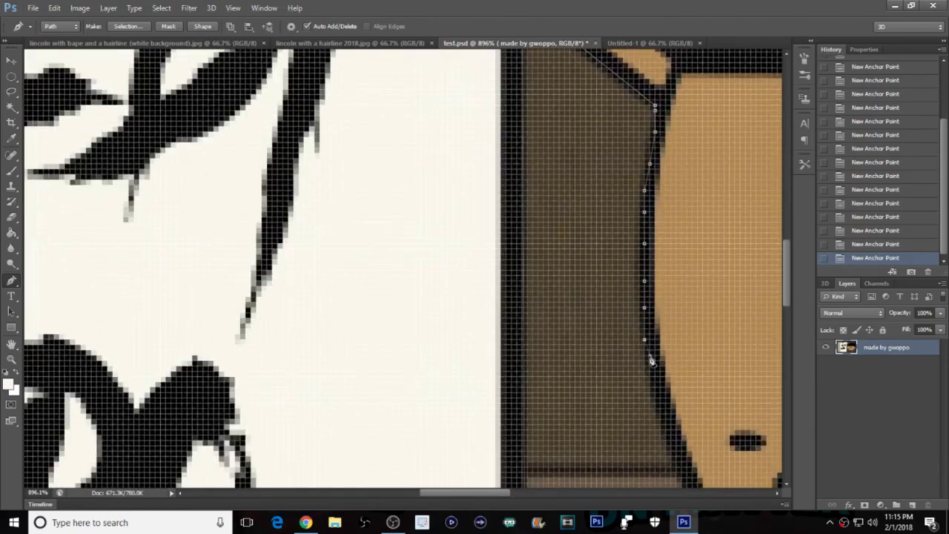
{"action": "scroll", "coordinate": [651, 362], "scroll_direction": "down", "scroll_amount": 2}
{"action": "scroll", "coordinate": [707, 371], "scroll_direction": "up", "scroll_amount": 4}
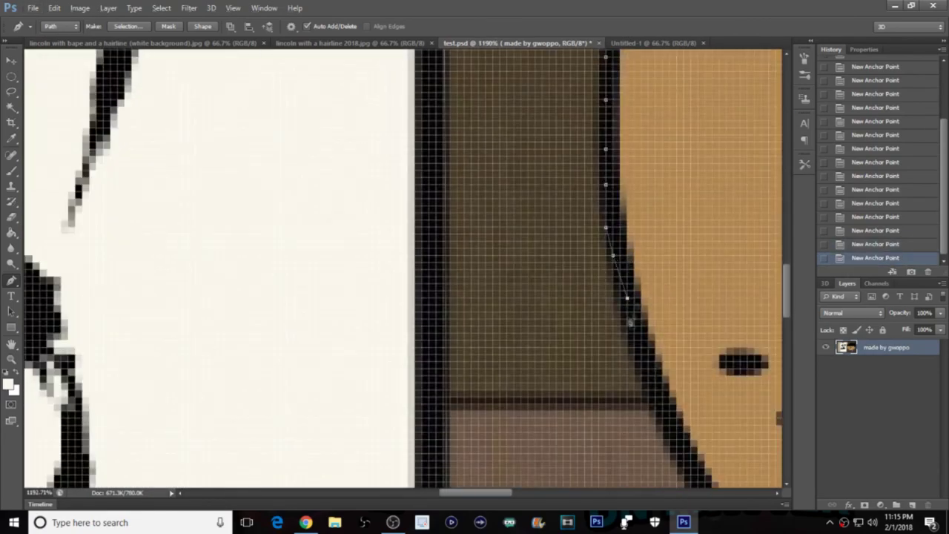
{"action": "left_click", "coordinate": [627, 319]}
{"action": "scroll", "coordinate": [664, 396], "scroll_direction": "down", "scroll_amount": 4}
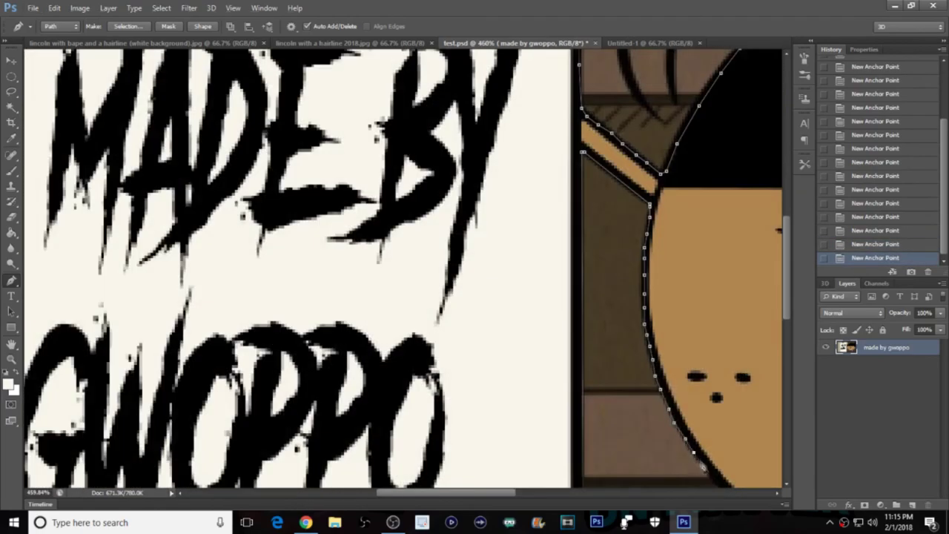
{"action": "scroll", "coordinate": [723, 489], "scroll_direction": "down", "scroll_amount": 3}
{"action": "scroll", "coordinate": [487, 356], "scroll_direction": "up", "scroll_amount": 5}
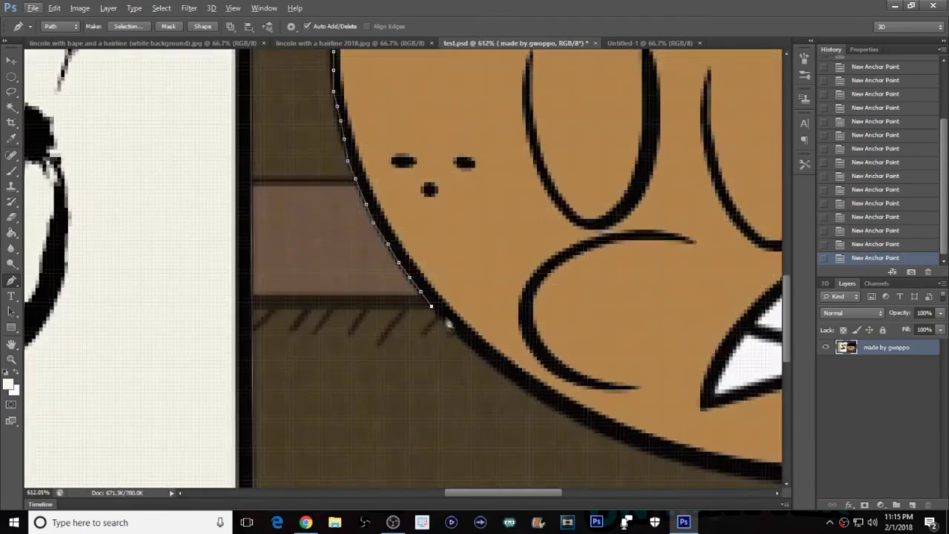
Step: Continue the path along the lower left curve of the jaw with closely spaced anchors on the black outline
{"action": "left_click", "coordinate": [443, 317]}
{"action": "left_click", "coordinate": [457, 331]}
{"action": "left_click", "coordinate": [472, 347]}
{"action": "left_click", "coordinate": [522, 391]}
{"action": "left_click", "coordinate": [539, 401]}
{"action": "left_click", "coordinate": [557, 409]}
{"action": "left_click", "coordinate": [575, 418]}
{"action": "left_click", "coordinate": [593, 426]}
{"action": "scroll", "coordinate": [593, 429], "scroll_direction": "down", "scroll_amount": 3}
{"action": "scroll", "coordinate": [366, 289], "scroll_direction": "up", "scroll_amount": 2}
{"action": "scroll", "coordinate": [367, 289], "scroll_direction": "down", "scroll_amount": 1}
Step: Run the path along the underside of the chin to the purple jacket's upper left corner
{"action": "left_click", "coordinate": [447, 347]}
{"action": "left_click", "coordinate": [475, 352]}
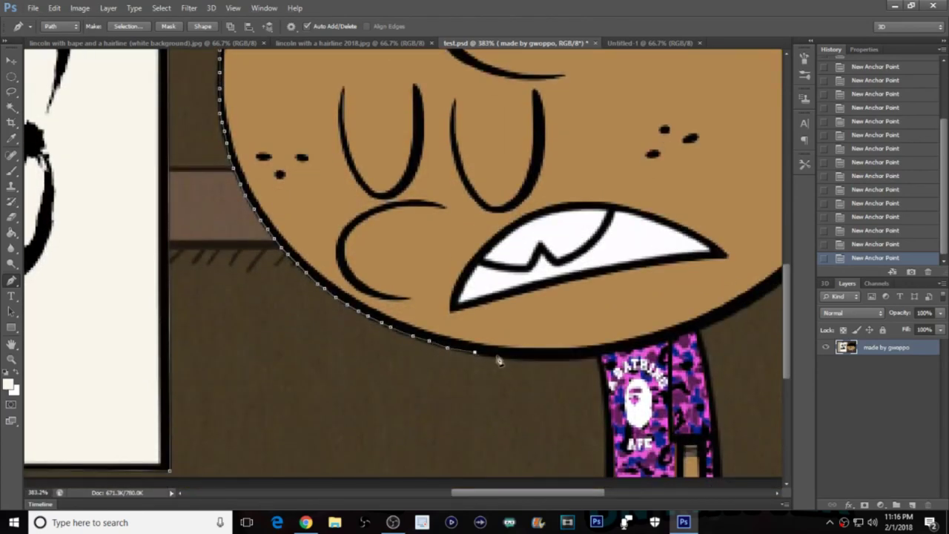
{"action": "left_click", "coordinate": [543, 360]}
{"action": "left_click", "coordinate": [561, 359]}
{"action": "left_click", "coordinate": [582, 356]}
{"action": "left_click", "coordinate": [597, 357]}
{"action": "scroll", "coordinate": [598, 359], "scroll_direction": "down", "scroll_amount": 1}
{"action": "scroll", "coordinate": [598, 363], "scroll_direction": "up", "scroll_amount": 2}
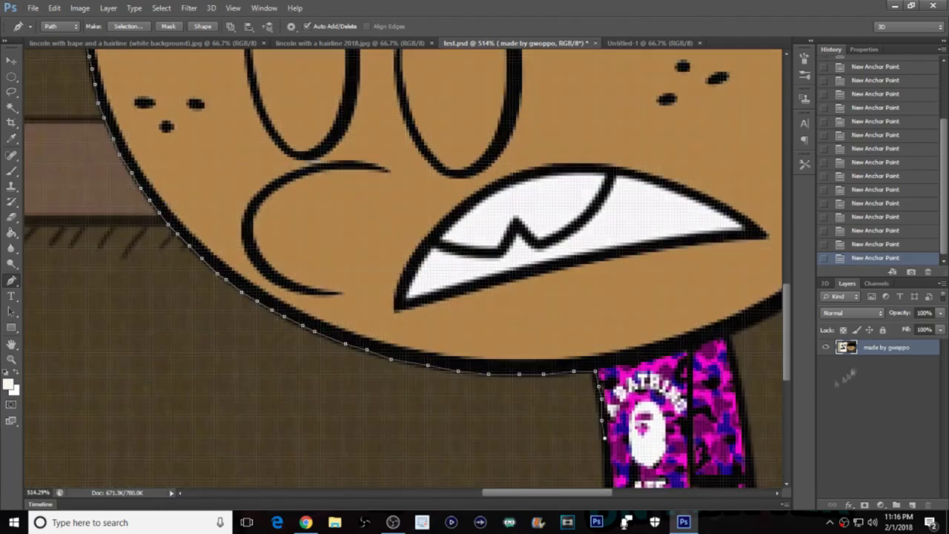
Step: Take the path down the jacket's left edge to the canvas bottom, undoing the misplaced anchor on the way
{"action": "left_click", "coordinate": [602, 407]}
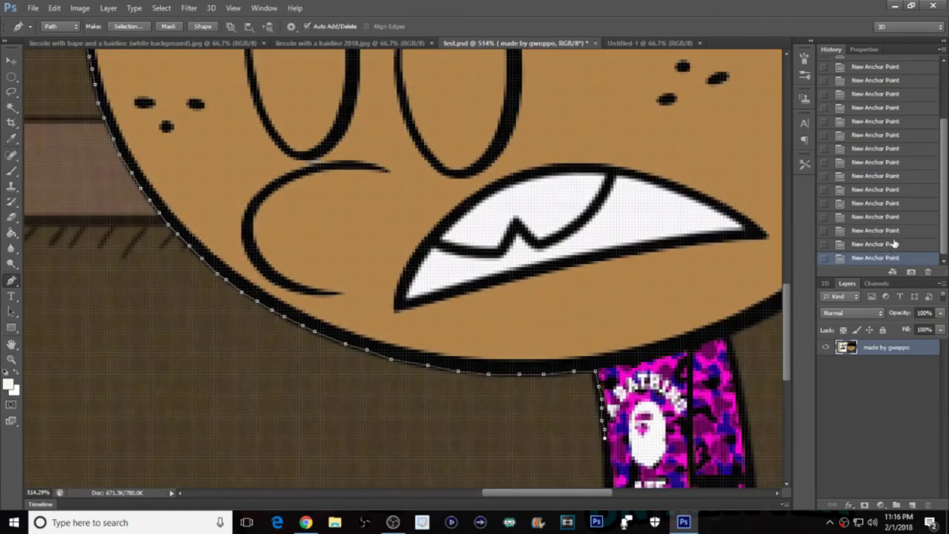
{"action": "left_click", "coordinate": [601, 420]}
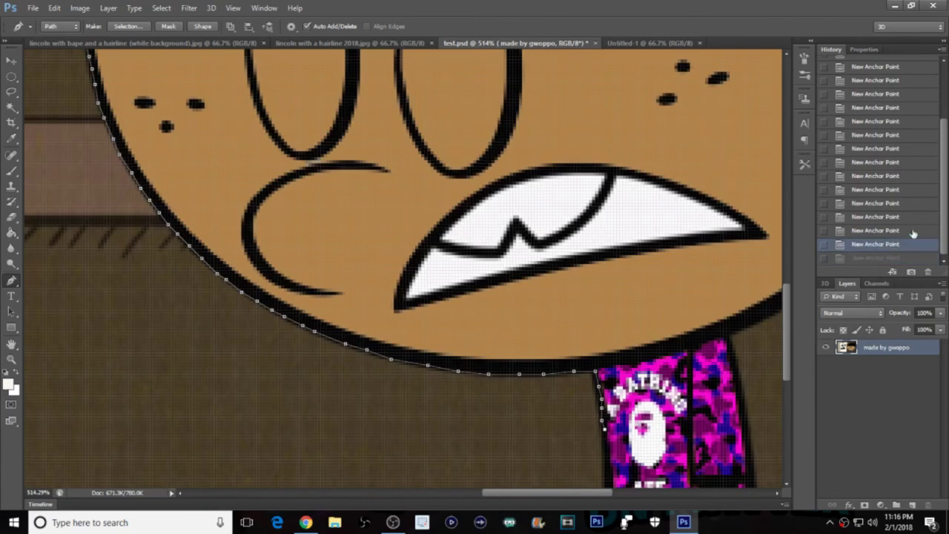
{"action": "left_click", "coordinate": [602, 437]}
{"action": "scroll", "coordinate": [603, 445], "scroll_direction": "down", "scroll_amount": 2}
{"action": "scroll", "coordinate": [606, 415], "scroll_direction": "up", "scroll_amount": 2}
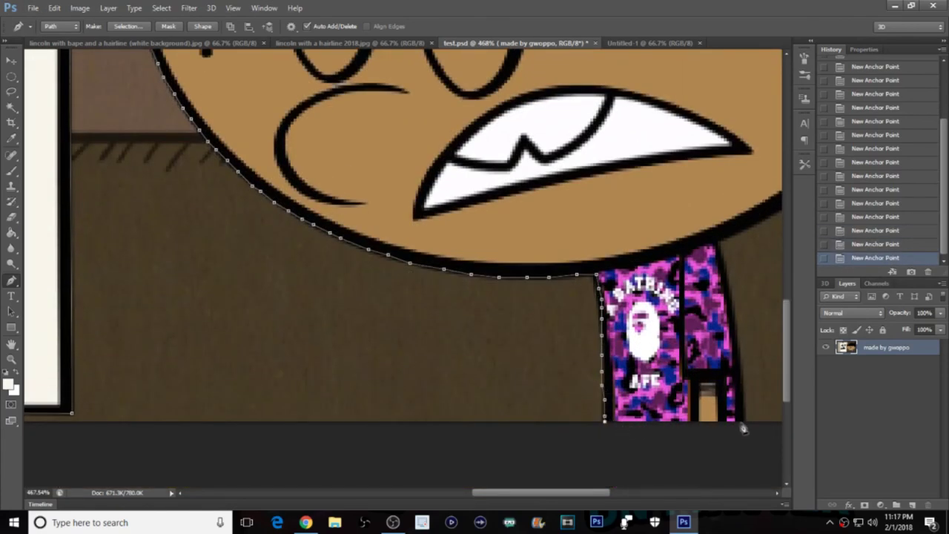
Step: Trace the path up the jacket's right edge and along the right side of the jaw to the ear
{"action": "scroll", "coordinate": [750, 265], "scroll_direction": "down", "scroll_amount": 1}
{"action": "scroll", "coordinate": [751, 265], "scroll_direction": "down", "scroll_amount": 3}
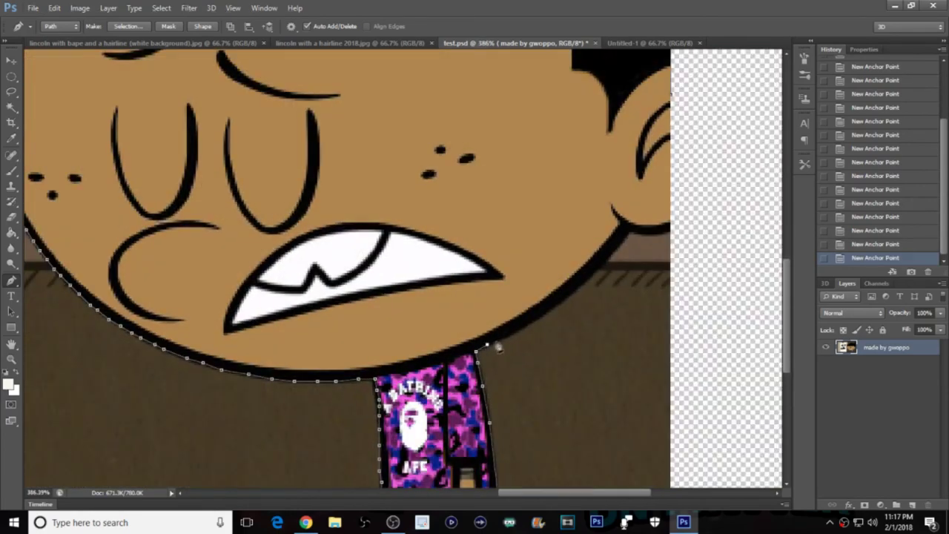
{"action": "left_click", "coordinate": [517, 329]}
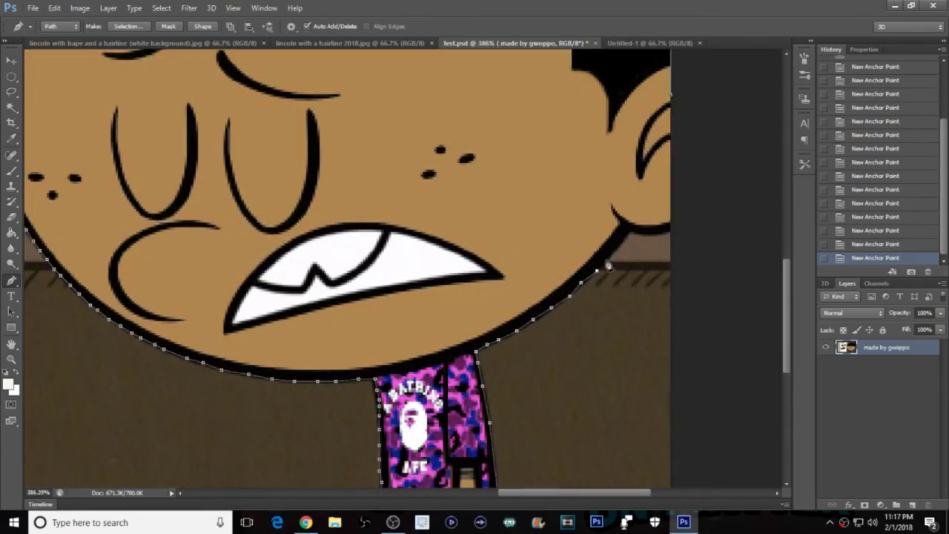
{"action": "scroll", "coordinate": [629, 234], "scroll_direction": "down", "scroll_amount": 1}
{"action": "scroll", "coordinate": [629, 234], "scroll_direction": "up", "scroll_amount": 5}
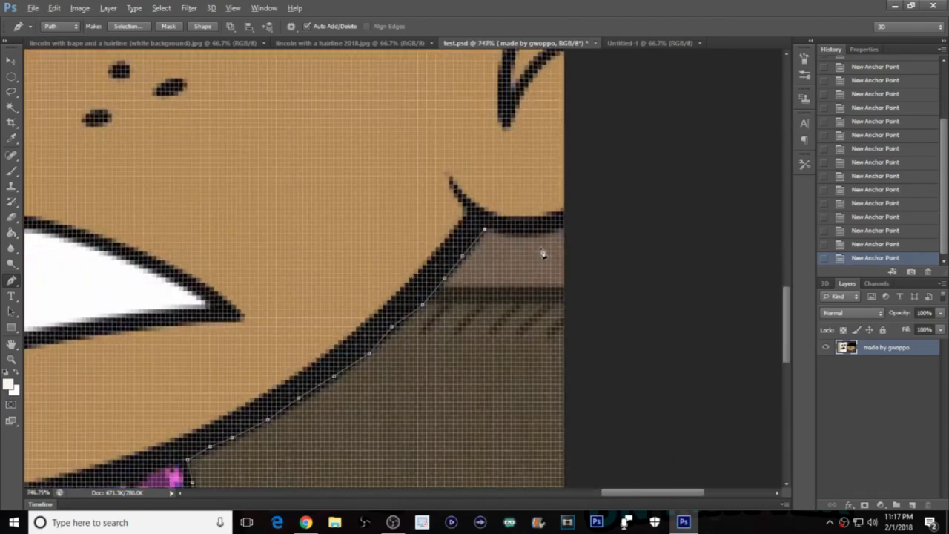
Step: Follow the ear's lower edge to the canvas border and close the path at its starting anchor beside the hair
{"action": "left_click", "coordinate": [568, 220]}
{"action": "scroll", "coordinate": [572, 216], "scroll_direction": "up", "scroll_amount": 1}
{"action": "scroll", "coordinate": [578, 185], "scroll_direction": "up", "scroll_amount": 5}
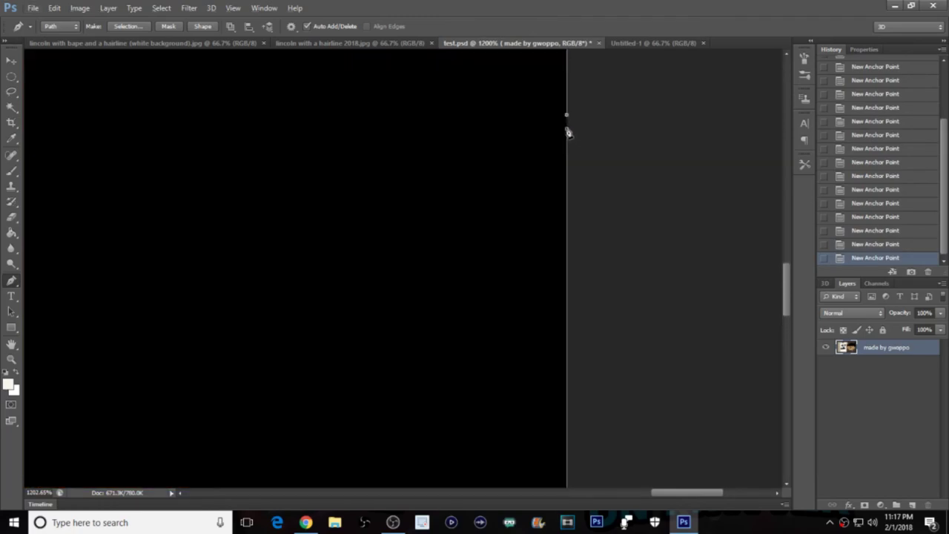
{"action": "left_click", "coordinate": [568, 122]}
{"action": "scroll", "coordinate": [586, 178], "scroll_direction": "down", "scroll_amount": 8}
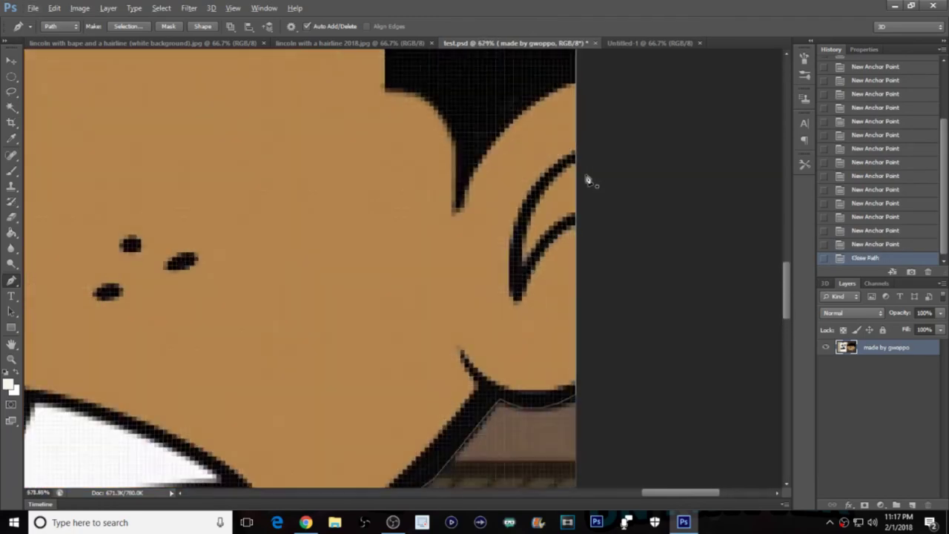
Step: Convert the closed path to a new selection with 0 px feather and cut the figure and poster from the layer
{"action": "scroll", "coordinate": [586, 177], "scroll_direction": "down", "scroll_amount": 2}
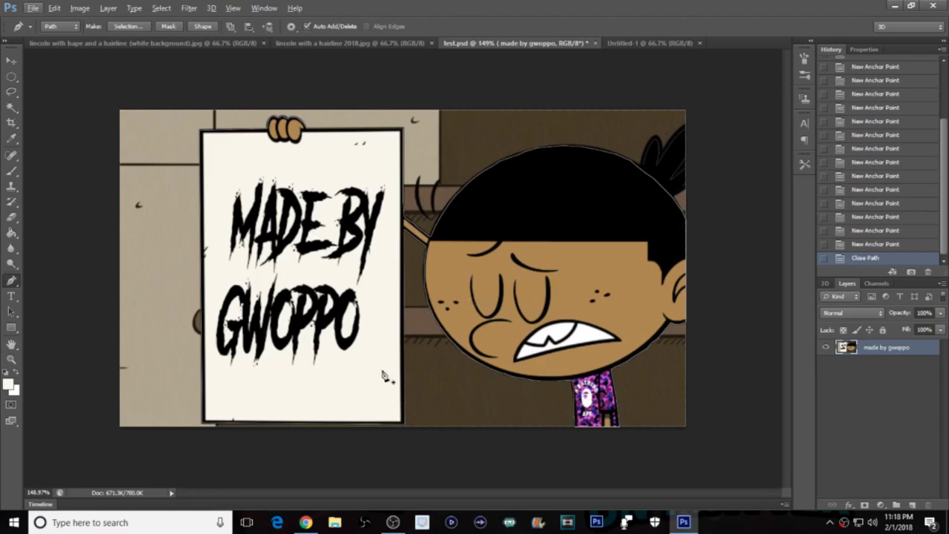
{"action": "left_click", "coordinate": [120, 27]}
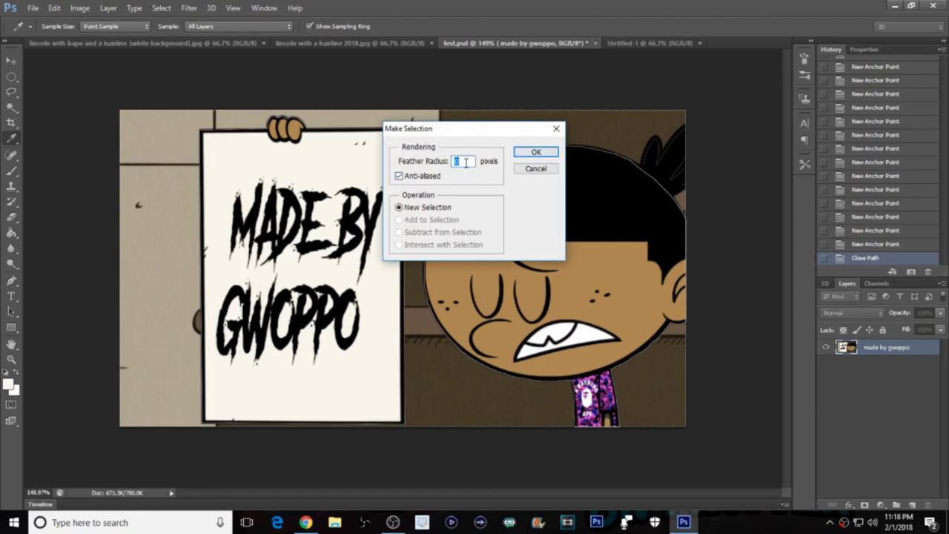
{"action": "left_click", "coordinate": [546, 156]}
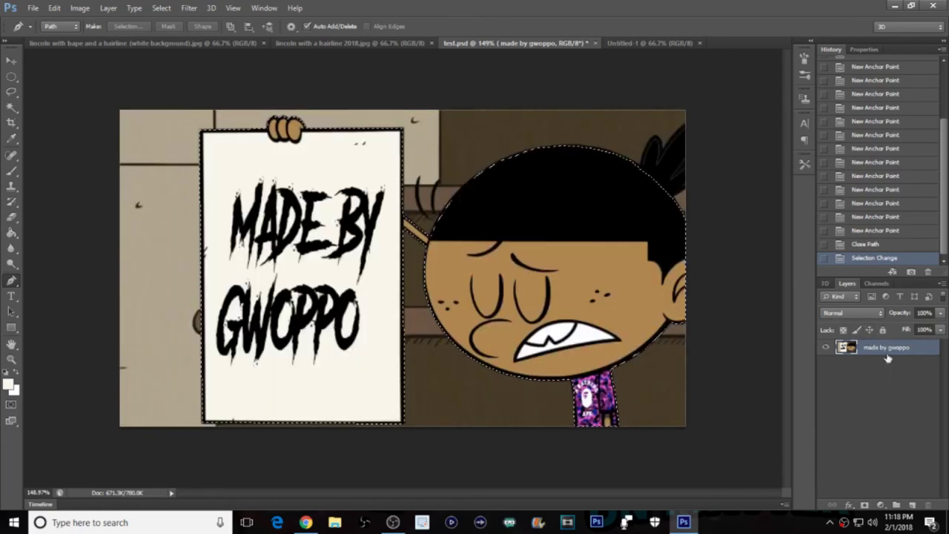
{"action": "key", "text": "ctrl+x"}
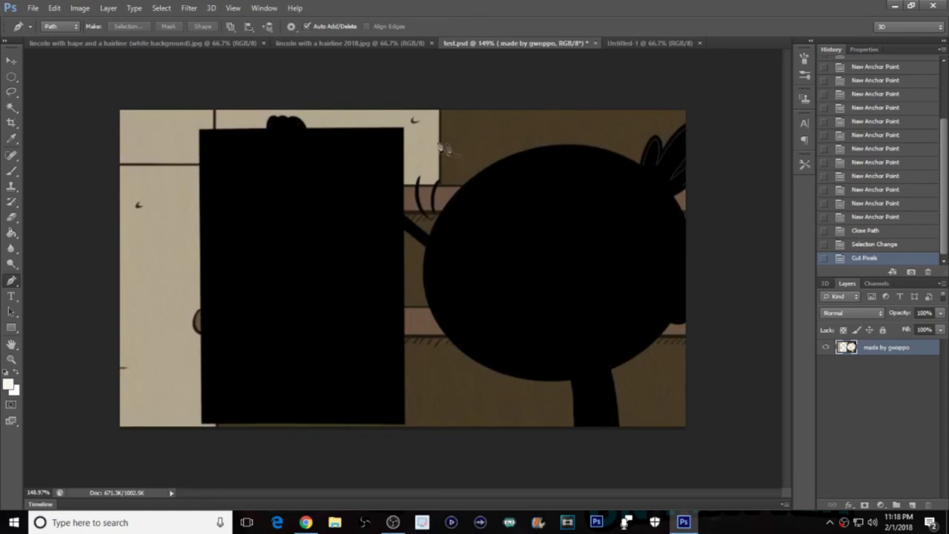
Step: Paste the cutout into Untitled-1 and enlarge it to about 200%, flush with the canvas's lower right corner
{"action": "left_click", "coordinate": [640, 44]}
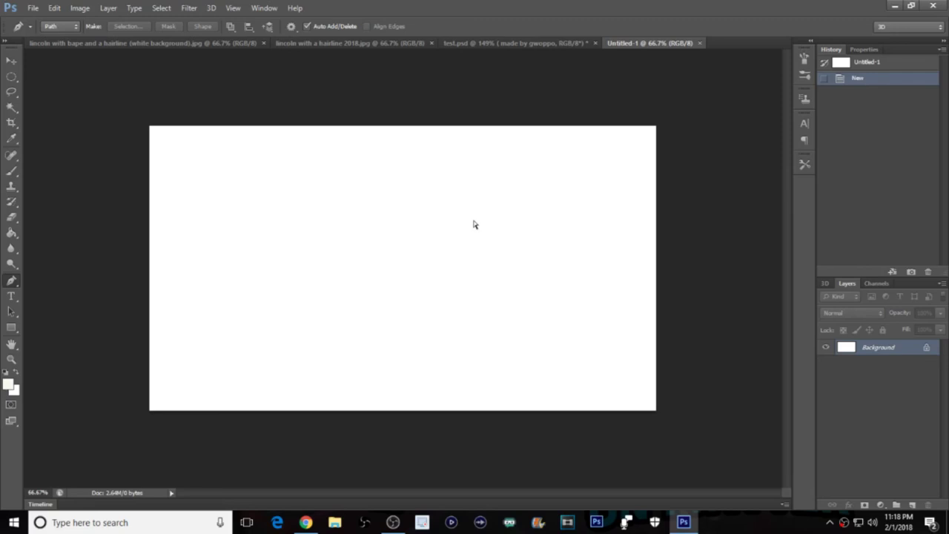
{"action": "key", "text": "ctrl+v"}
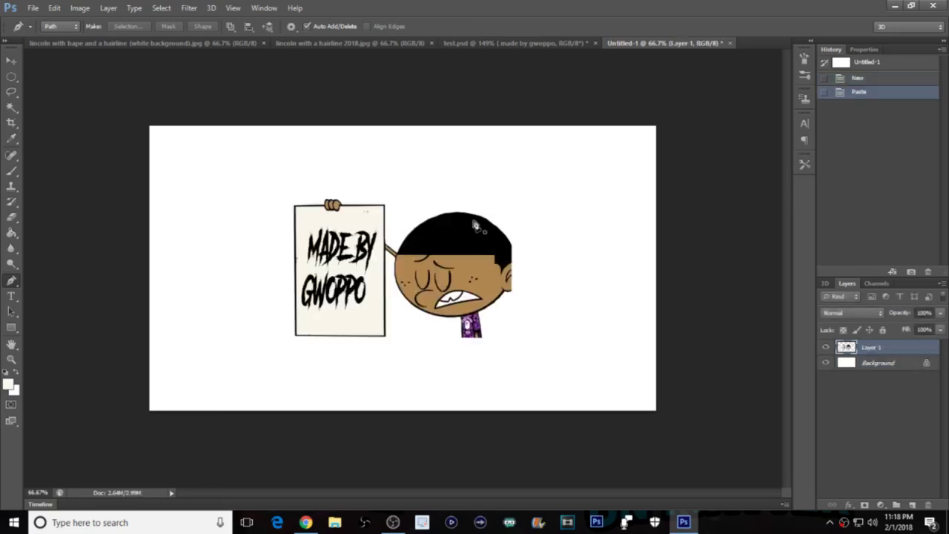
{"action": "key", "text": "ctrl+t"}
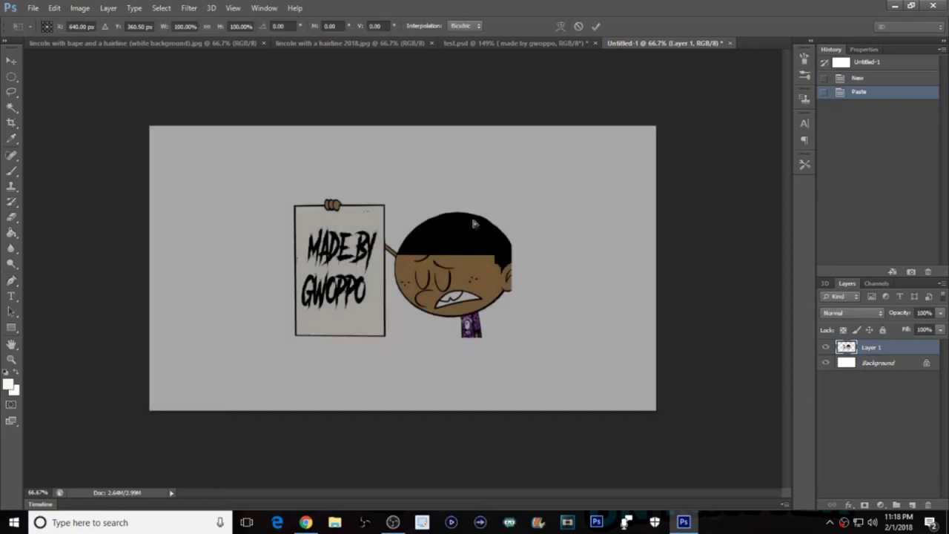
{"action": "left_click_drag", "start_coordinate": [475, 256], "coordinate": [615, 329]}
{"action": "left_click_drag", "start_coordinate": [436, 271], "coordinate": [220, 131]}
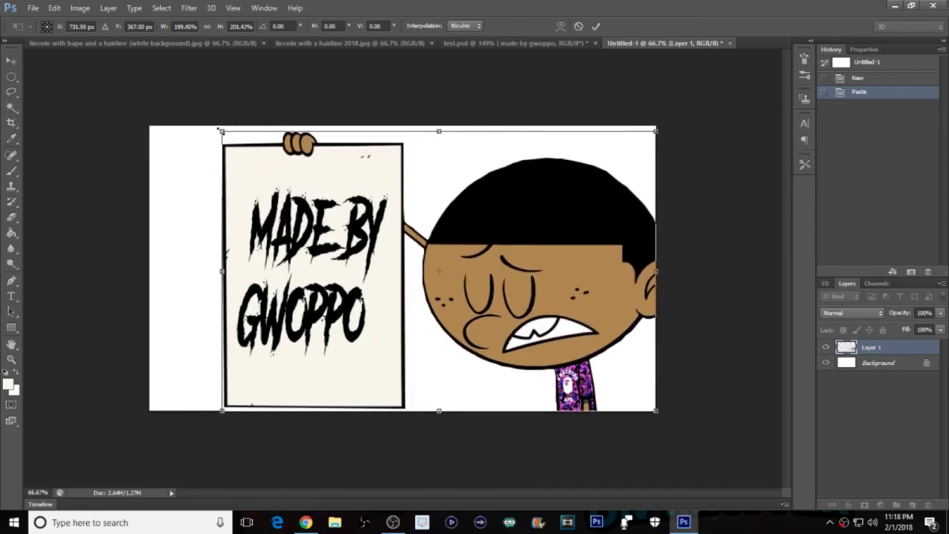
{"action": "left_click", "coordinate": [595, 26]}
{"action": "key", "text": "p"}
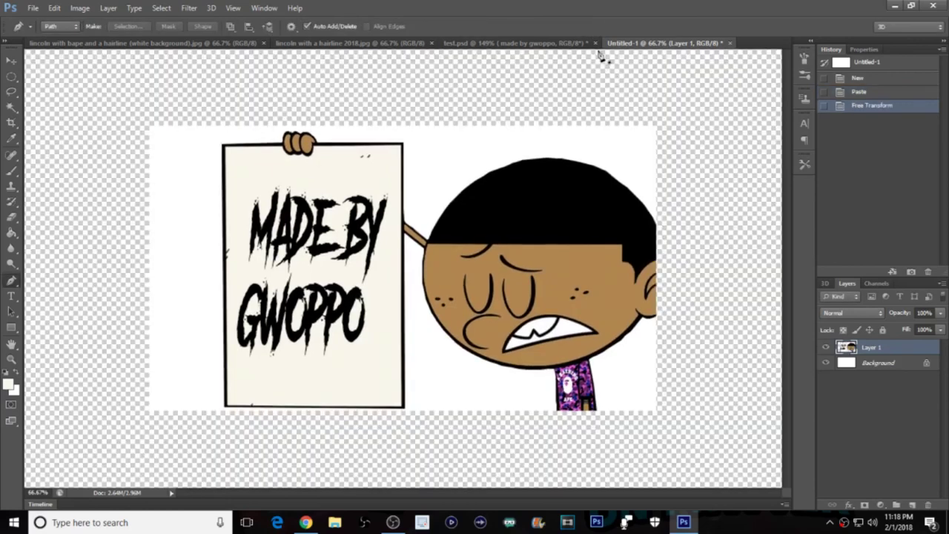
Step: Set up a hard round 13 px brush with black as the foreground colour
{"action": "scroll", "coordinate": [548, 171], "scroll_direction": "down", "scroll_amount": 1}
{"action": "scroll", "coordinate": [541, 180], "scroll_direction": "up", "scroll_amount": 5}
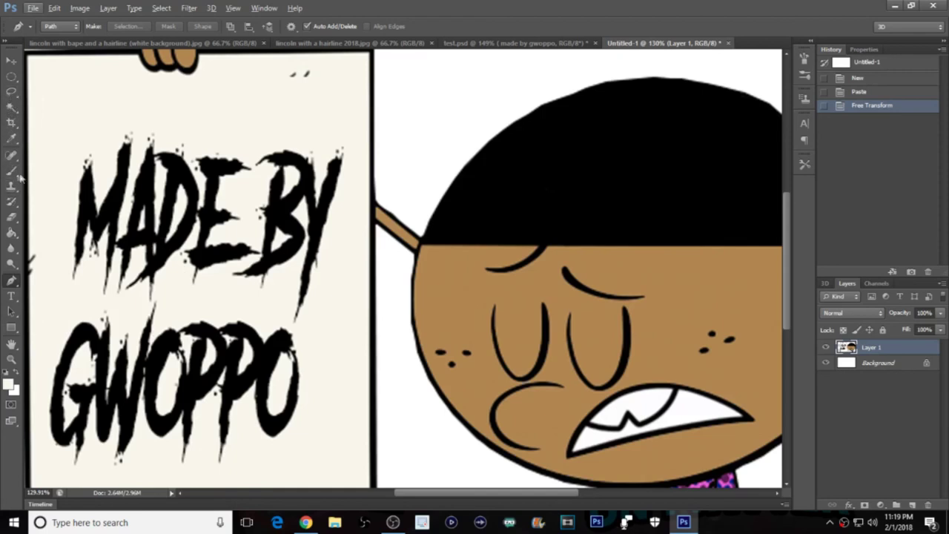
{"action": "left_click", "coordinate": [11, 139]}
{"action": "left_click", "coordinate": [9, 383]}
{"action": "left_click", "coordinate": [636, 301]}
{"action": "left_click", "coordinate": [915, 145]}
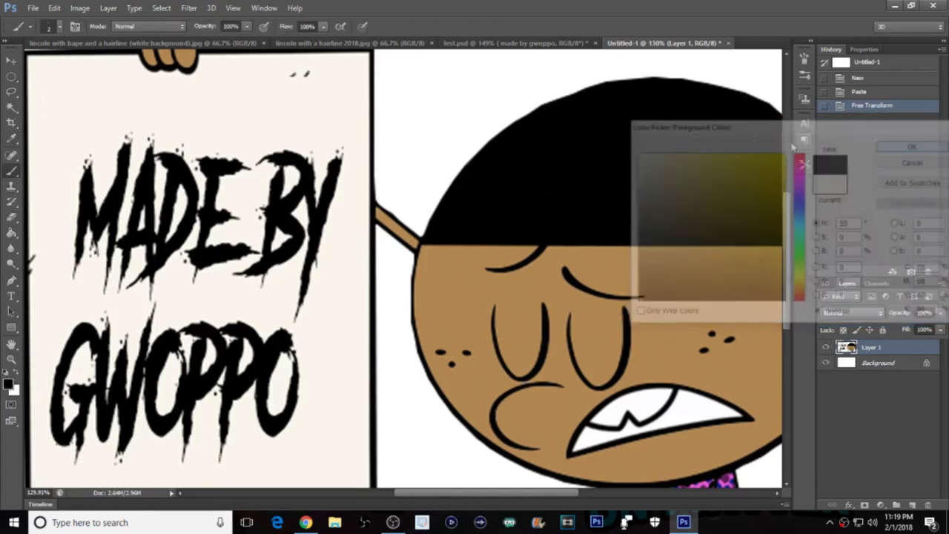
{"action": "left_click", "coordinate": [58, 28]}
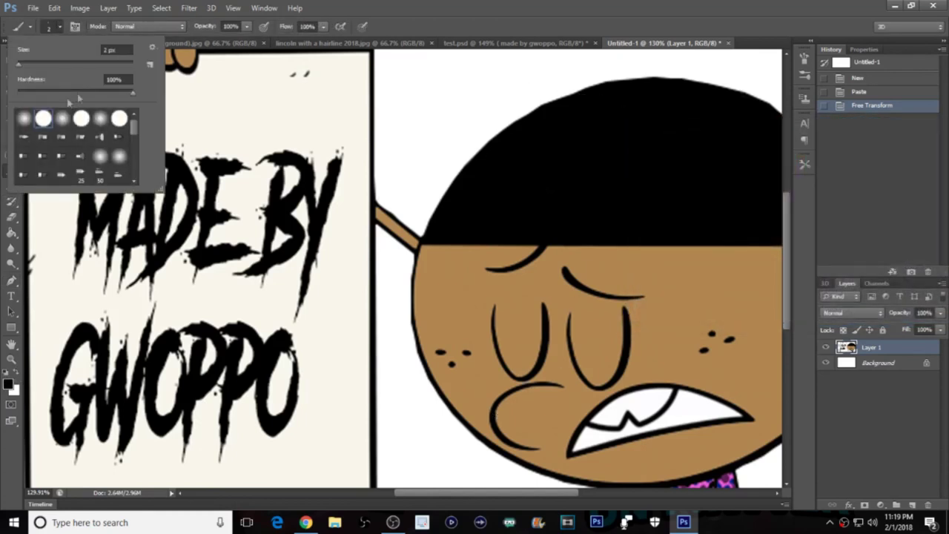
{"action": "left_click_drag", "start_coordinate": [20, 68], "coordinate": [29, 68]}
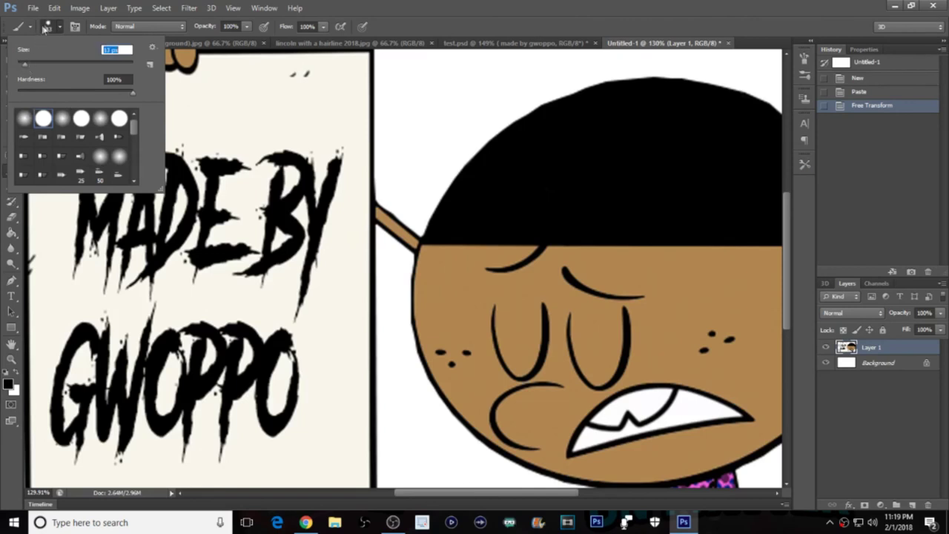
{"action": "left_click", "coordinate": [60, 27]}
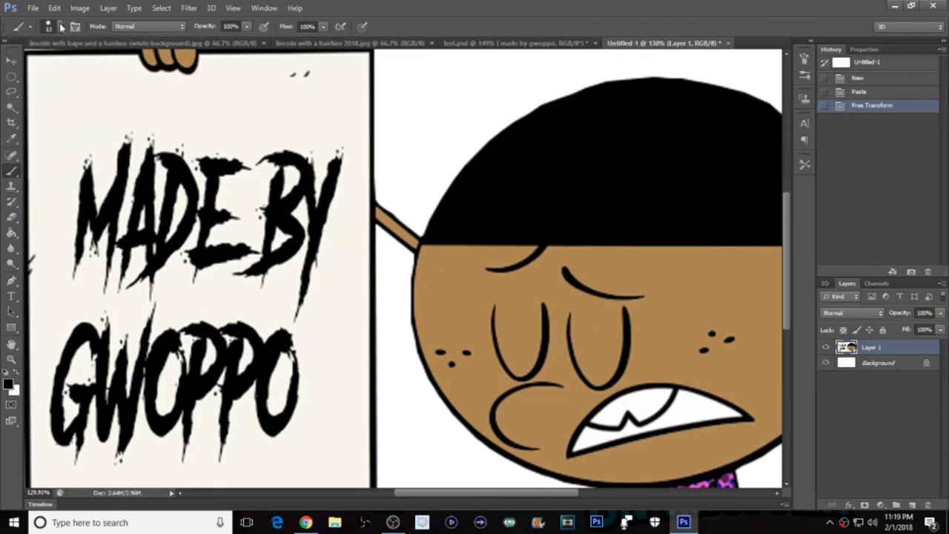
Step: Paint black strokes along the upper left and top edge of the hair to smooth its angular outline
{"action": "left_click", "coordinate": [520, 125]}
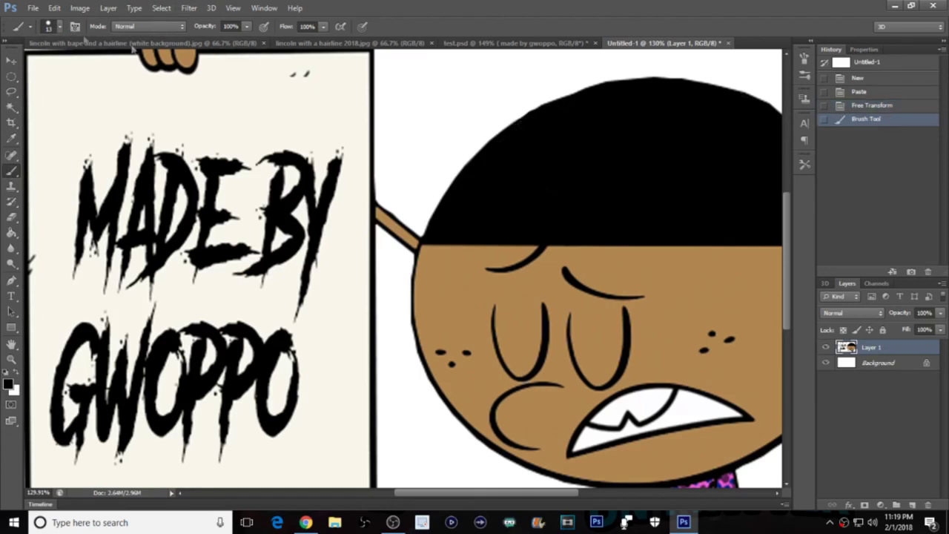
{"action": "left_click_drag", "start_coordinate": [597, 89], "coordinate": [528, 120]}
{"action": "left_click_drag", "start_coordinate": [608, 88], "coordinate": [571, 96]}
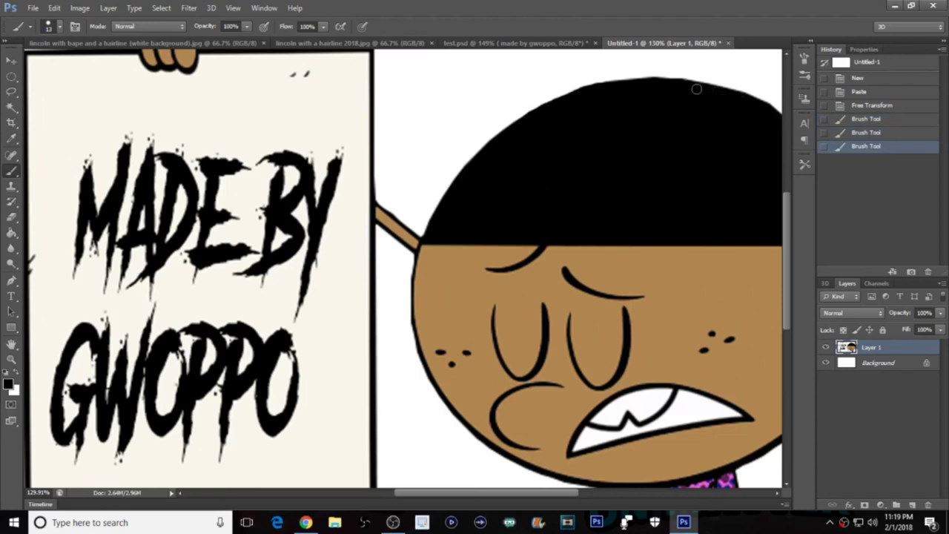
{"action": "left_click_drag", "start_coordinate": [682, 86], "coordinate": [596, 89]}
{"action": "left_click_drag", "start_coordinate": [657, 80], "coordinate": [593, 87]}
{"action": "key", "text": "ctrl+0"}
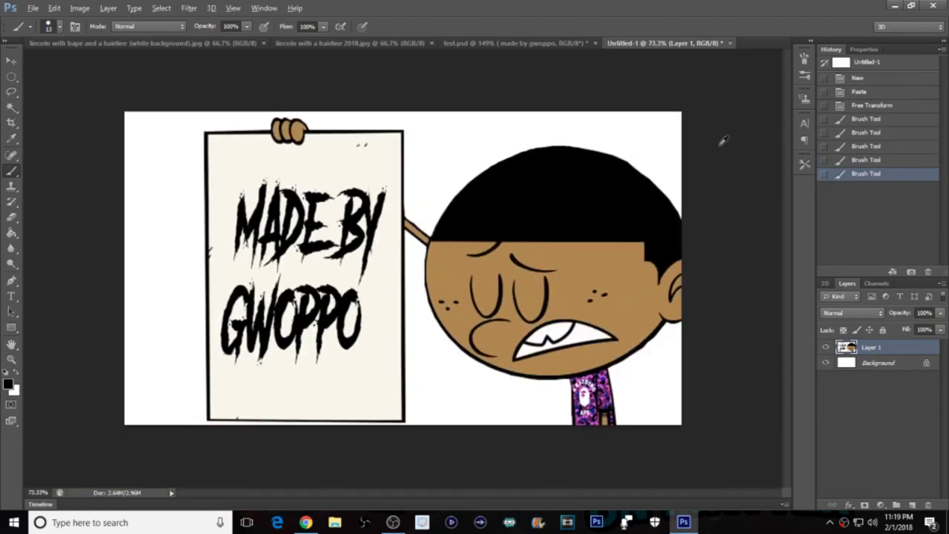
{"action": "scroll", "coordinate": [649, 314], "scroll_direction": "up", "scroll_amount": 5}
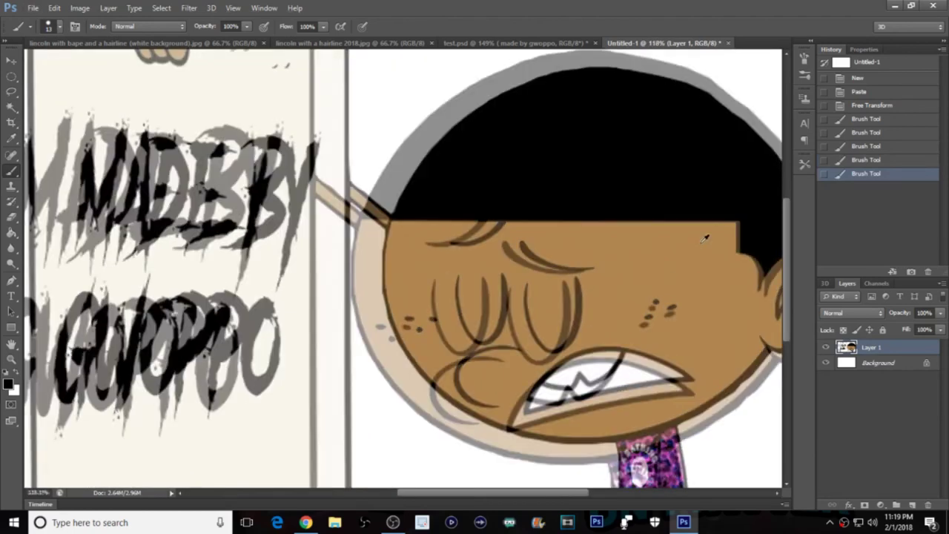
Step: Paint black brush strokes along the upper right and top edge of the hair to round off its angular outline
{"action": "left_click_drag", "start_coordinate": [568, 494], "coordinate": [612, 494]}
{"action": "scroll", "coordinate": [562, 206], "scroll_direction": "up", "scroll_amount": 6}
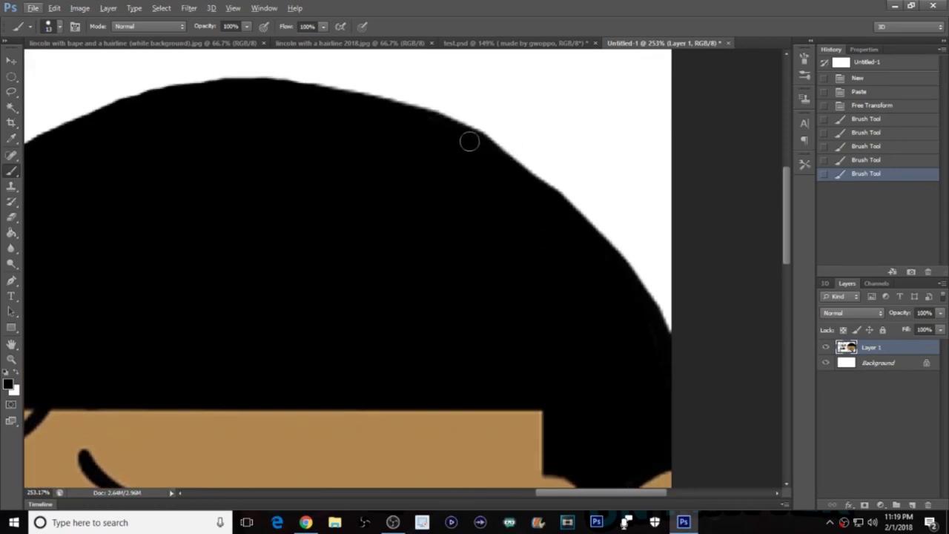
{"action": "mouse_move", "coordinate": [473, 138]}
{"action": "left_mouse_down"}
{"action": "mouse_move", "coordinate": [547, 186]}
{"action": "mouse_move", "coordinate": [594, 246]}
{"action": "left_mouse_up"}
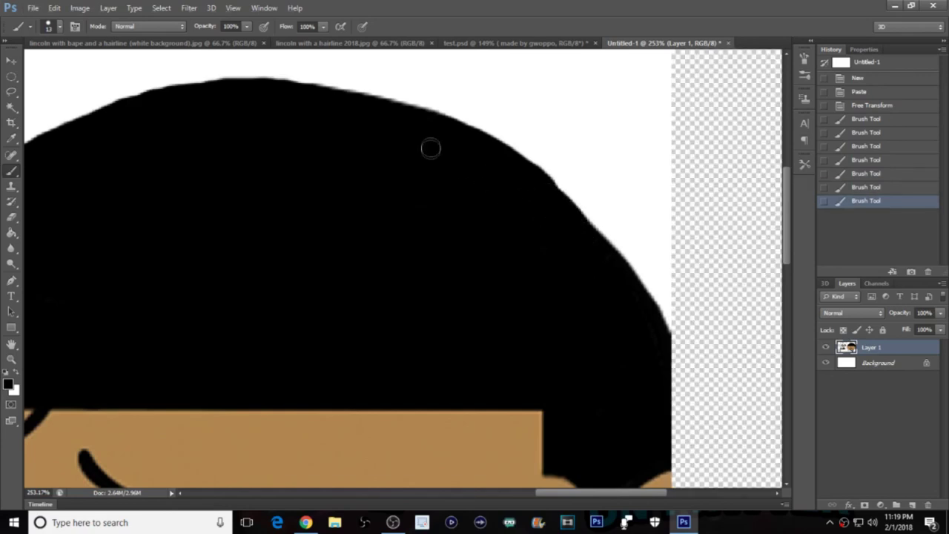
{"action": "left_click_drag", "start_coordinate": [444, 122], "coordinate": [285, 90]}
{"action": "left_click_drag", "start_coordinate": [402, 109], "coordinate": [281, 92]}
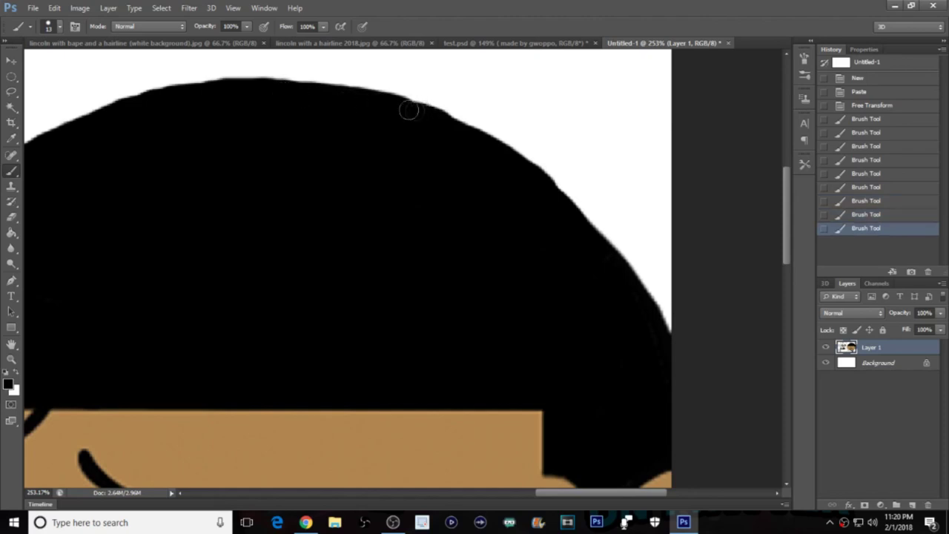
{"action": "mouse_move", "coordinate": [424, 120]}
{"action": "left_mouse_down"}
{"action": "mouse_move", "coordinate": [405, 106]}
{"action": "mouse_move", "coordinate": [417, 118]}
{"action": "left_mouse_up"}
{"action": "left_click_drag", "start_coordinate": [467, 139], "coordinate": [441, 120]}
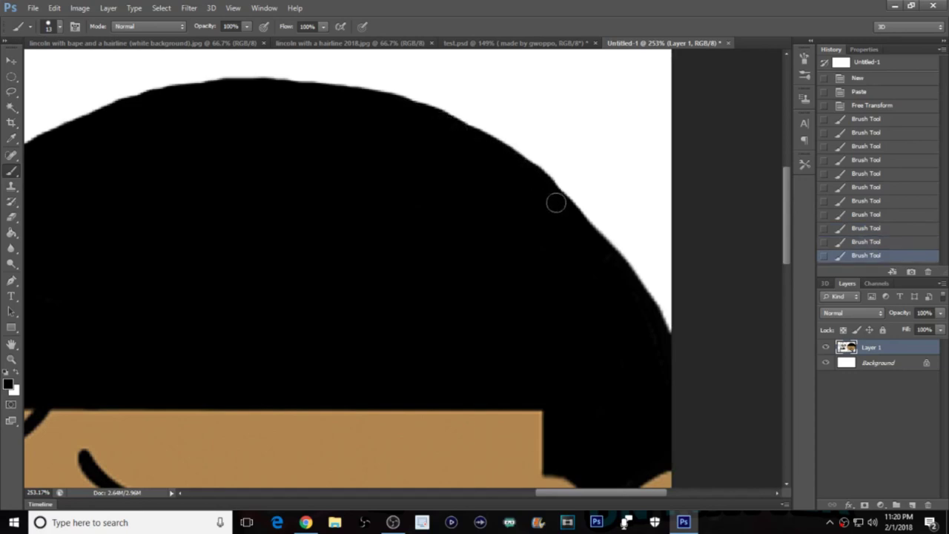
{"action": "left_click_drag", "start_coordinate": [553, 201], "coordinate": [561, 210]}
Step: Try filling the white Background layer around the character and poster with black using the Paint Bucket, and revert to the last brush stroke
{"action": "scroll", "coordinate": [603, 237], "scroll_direction": "down", "scroll_amount": 3}
{"action": "scroll", "coordinate": [605, 234], "scroll_direction": "down", "scroll_amount": 2}
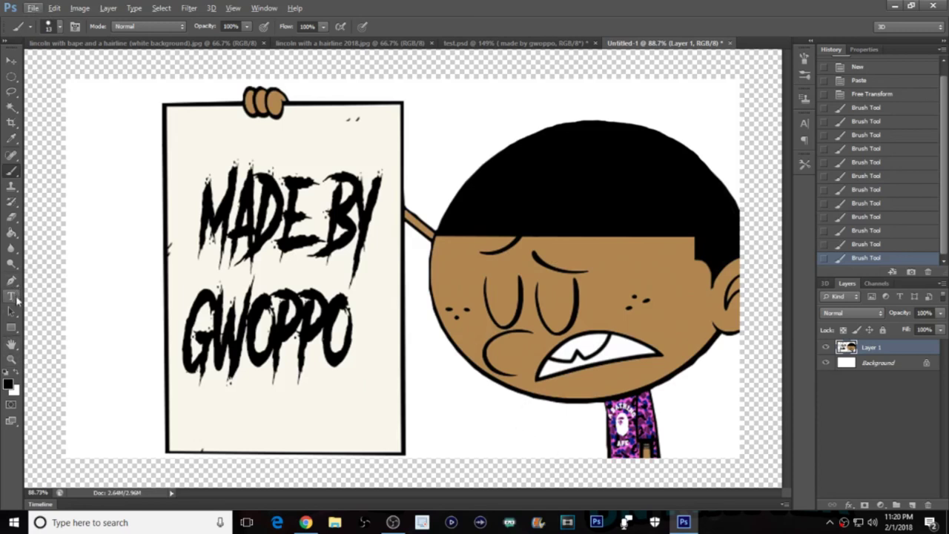
{"action": "left_click", "coordinate": [853, 363]}
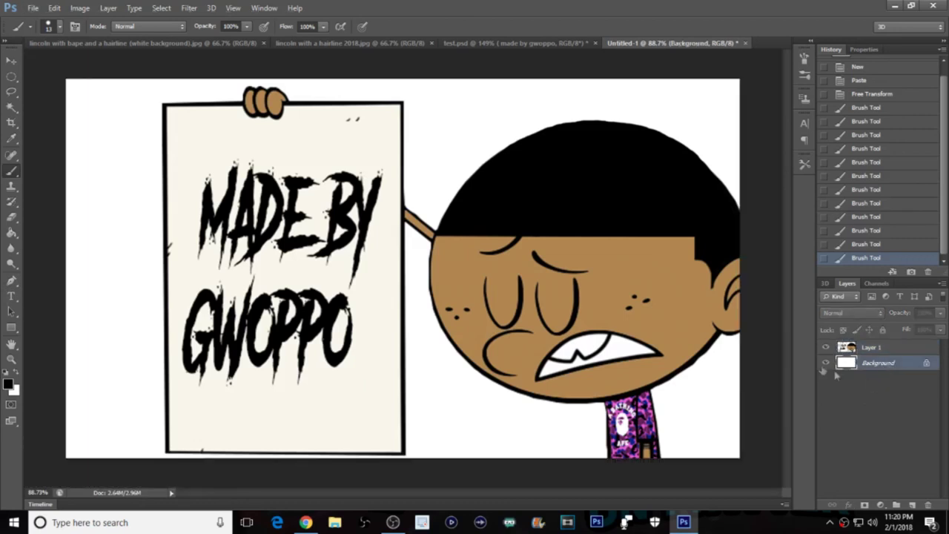
{"action": "left_click", "coordinate": [13, 235]}
{"action": "left_click", "coordinate": [102, 176]}
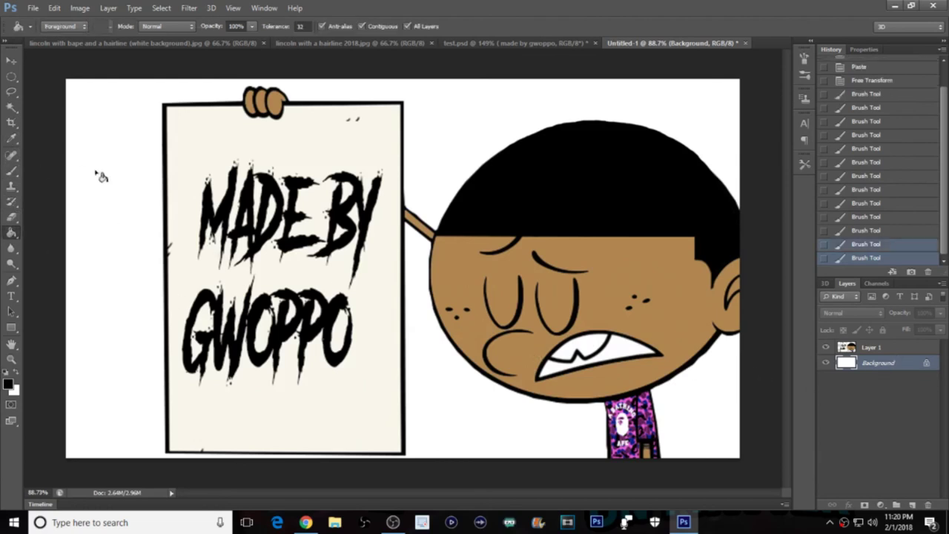
{"action": "left_click", "coordinate": [101, 176]}
{"action": "left_click", "coordinate": [696, 440]}
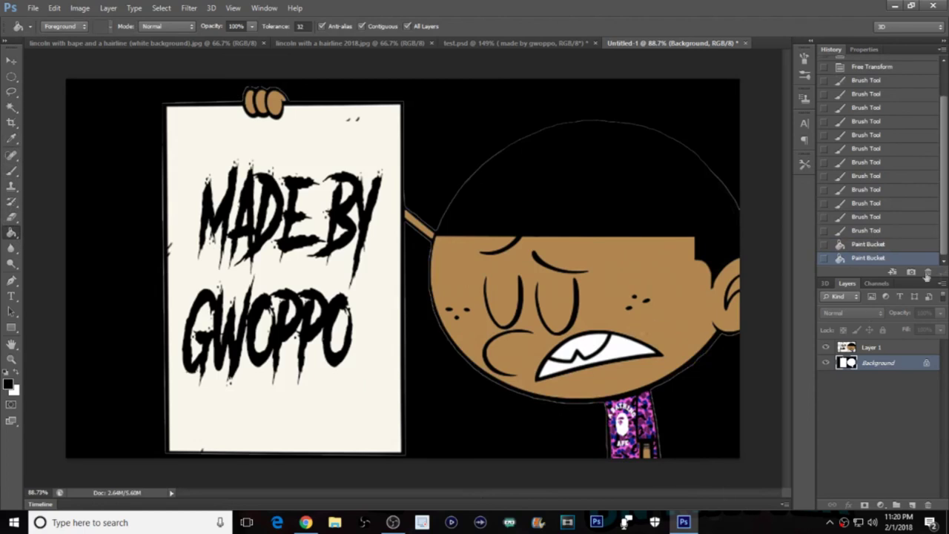
{"action": "left_click", "coordinate": [906, 231]}
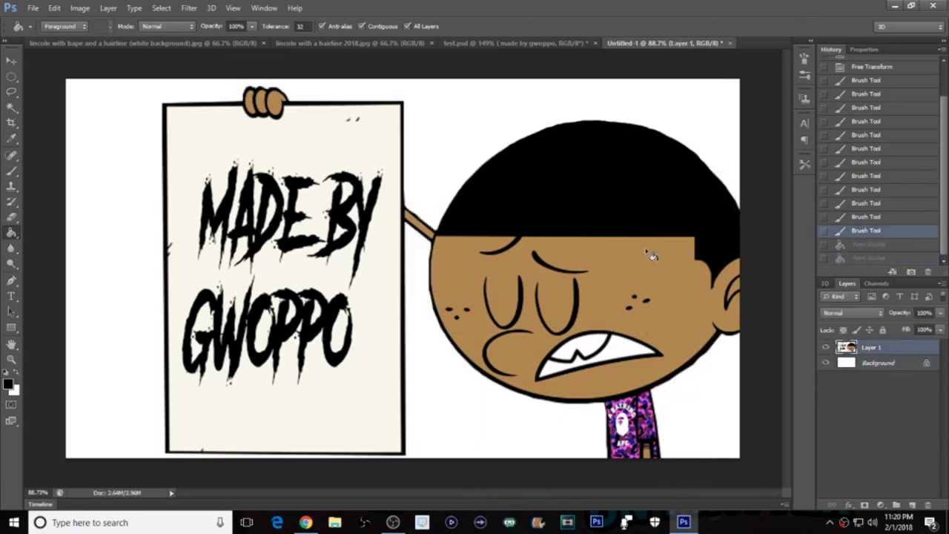